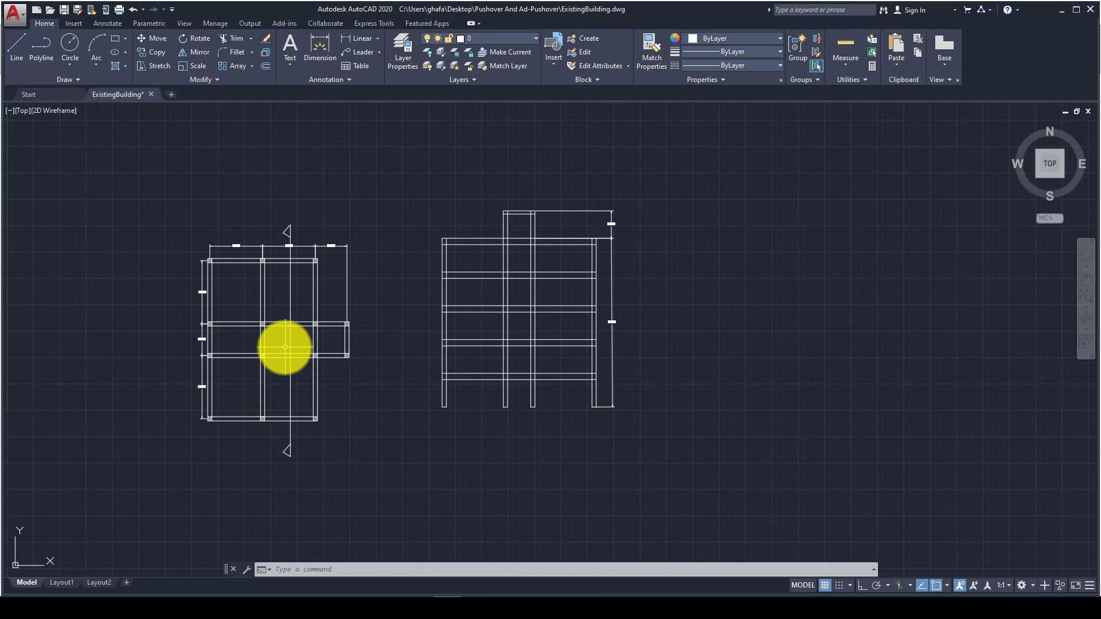
Step: Examine the floor plan and elevation of the existing building, including the bay and storey dimensions
scroll(276, 341, up, 4)
scroll(351, 304, down, 2)
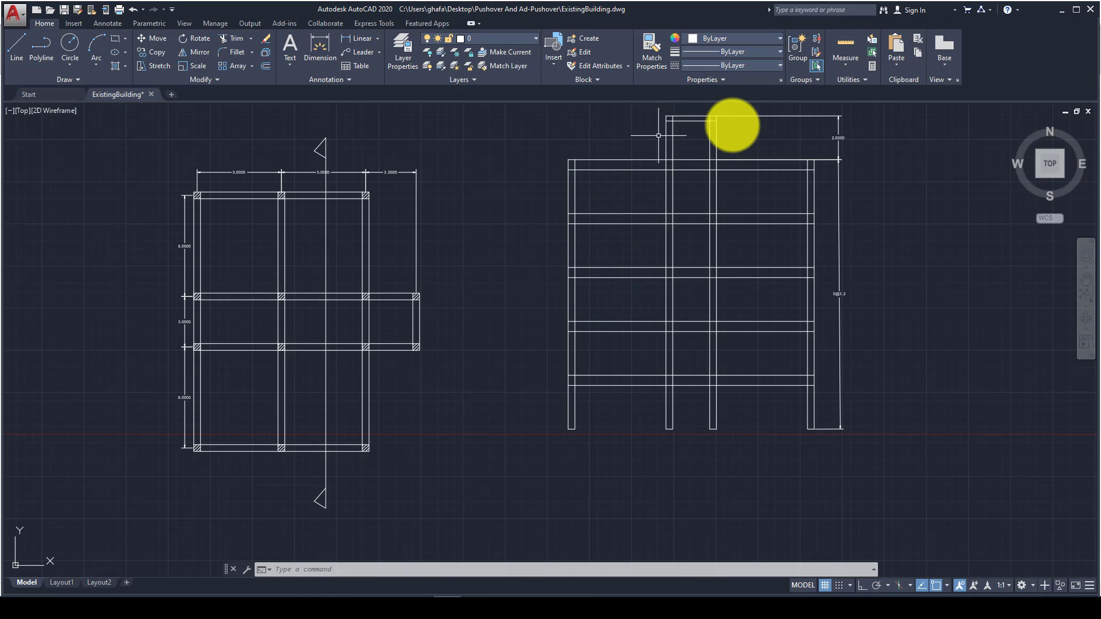
middle_drag(605, 216, 496, 257)
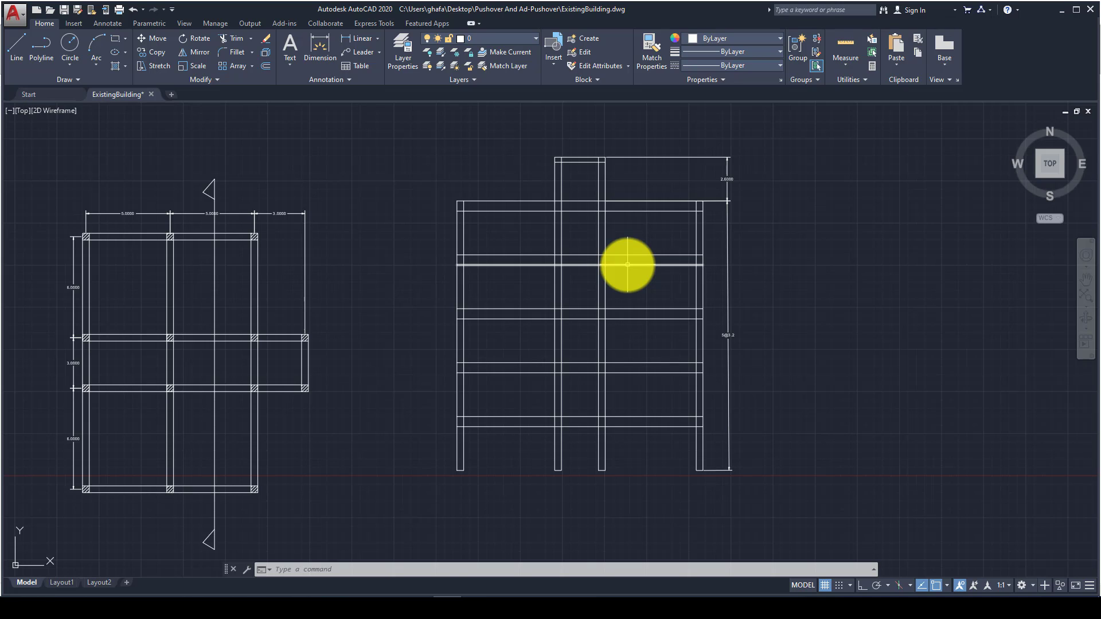
scroll(629, 262, down, 2)
scroll(374, 340, up, 2)
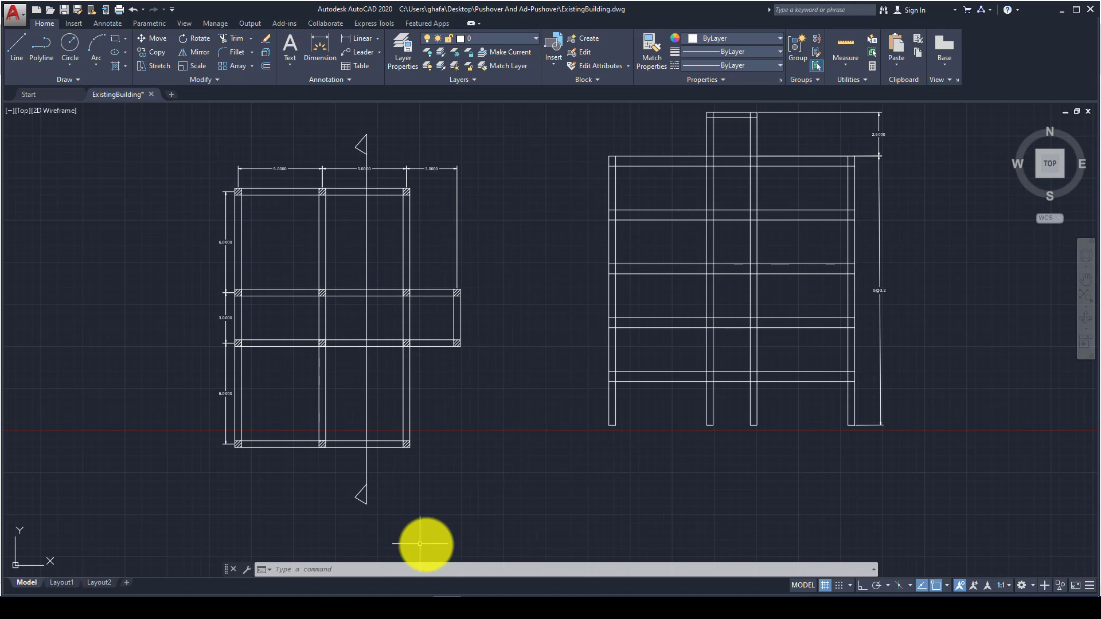
Step: Switch to SeismoStruct and configure the Building Modeller with 6 storeys, storeys 1 to 5 at 3.2 m high and the 6th at 2.6 m
click(504, 602)
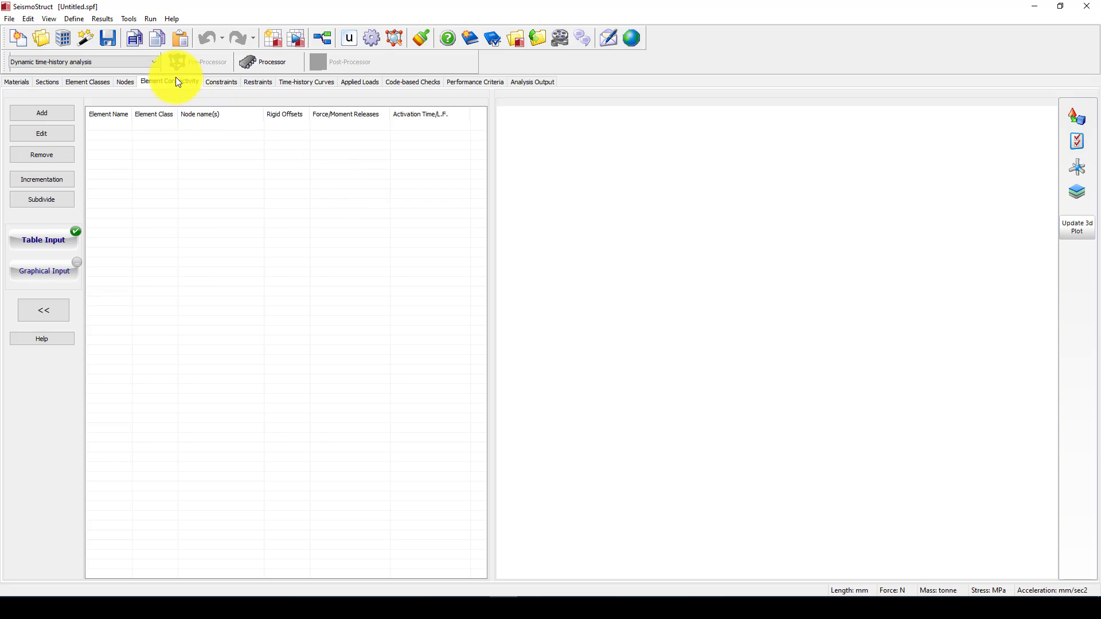
click(61, 38)
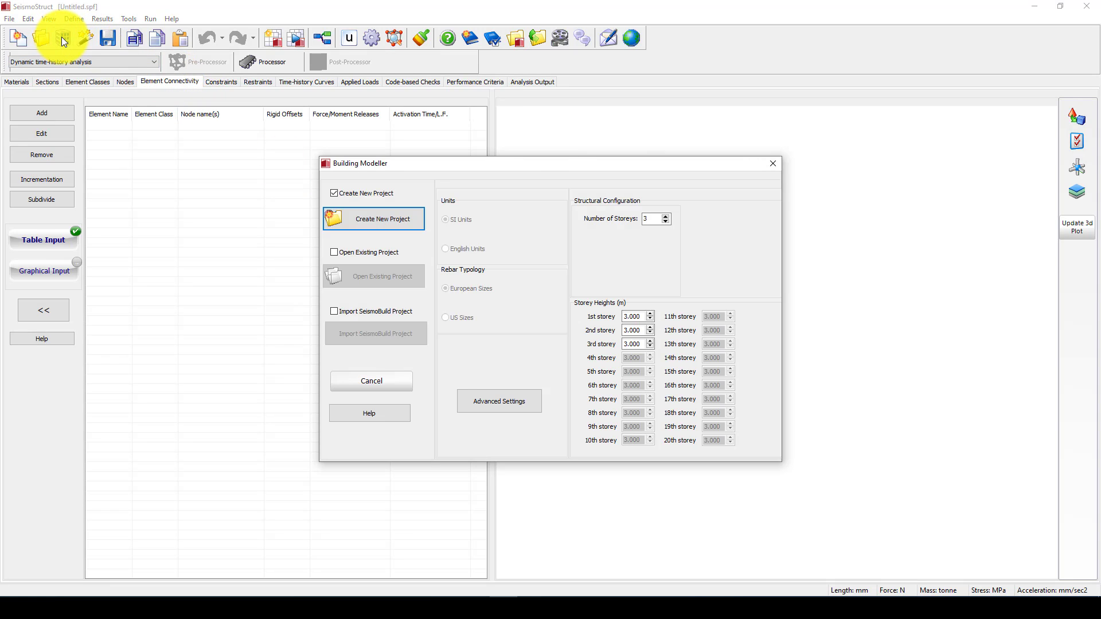
click(666, 217)
click(665, 217)
click(665, 217)
click(666, 217)
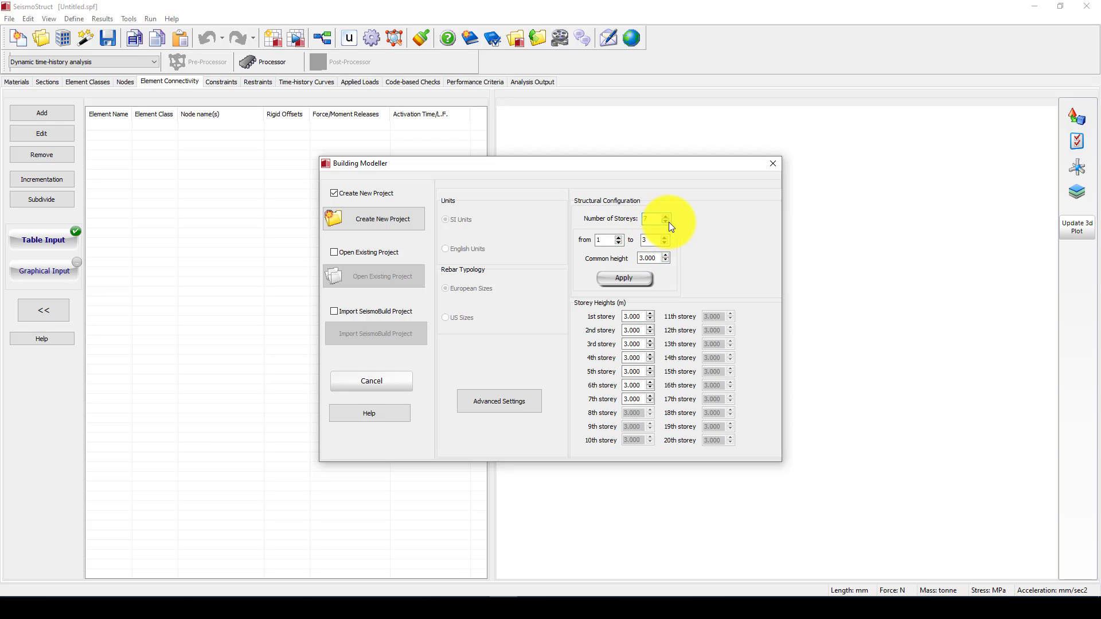
click(665, 221)
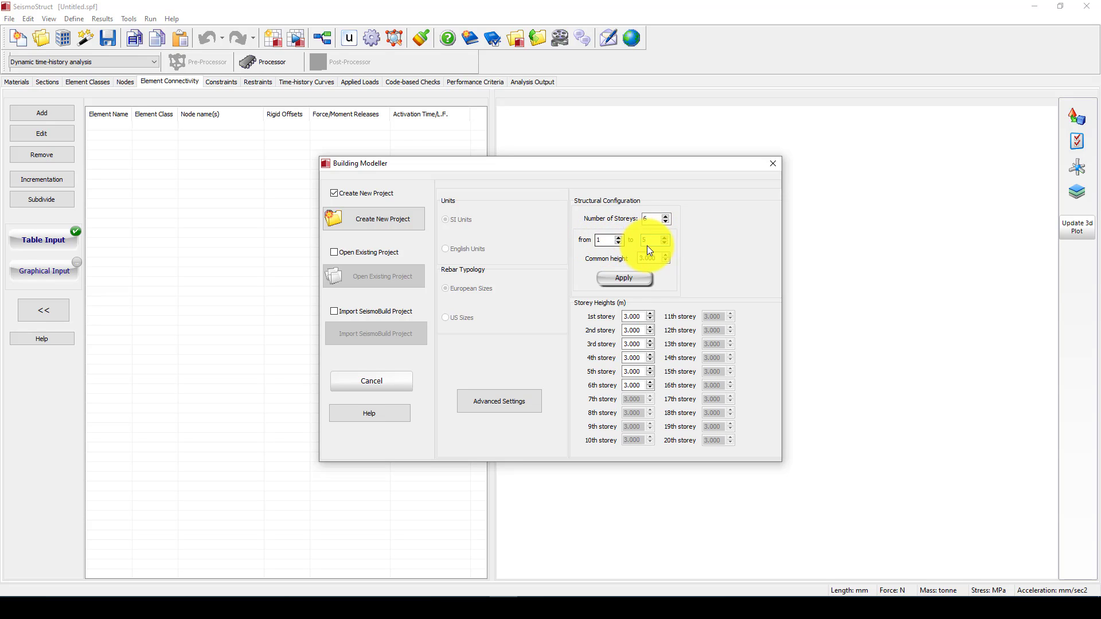
click(637, 260)
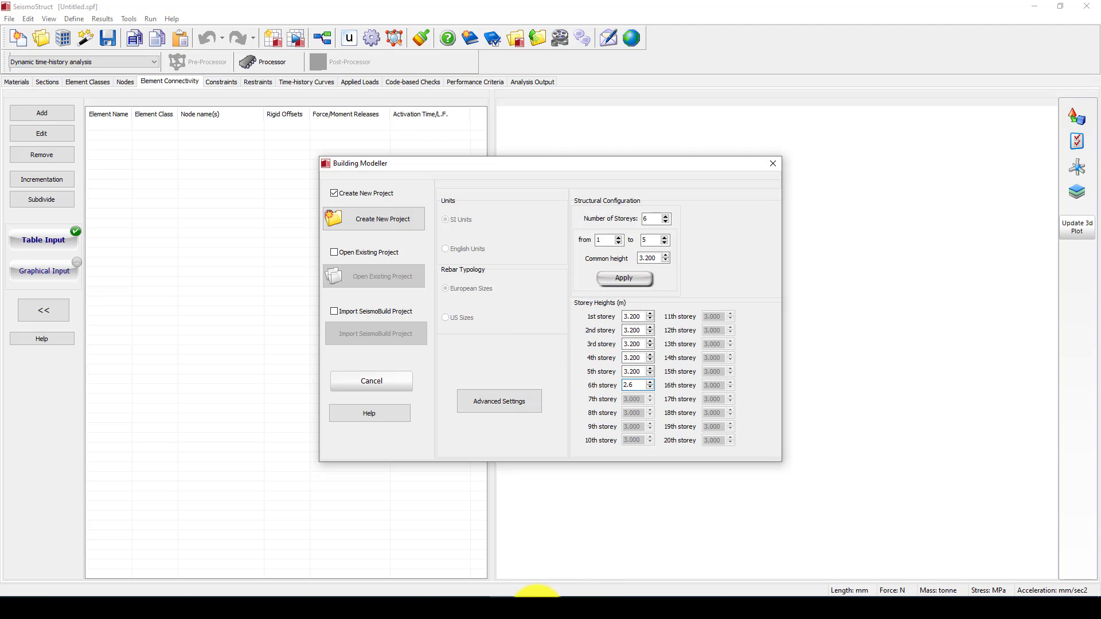
Step: Check the storey height dimensions on the AutoCAD elevation and return to SeismoStruct's Building Modeller
mouse_move(475, 596)
mouse_move(442, 580)
click(442, 561)
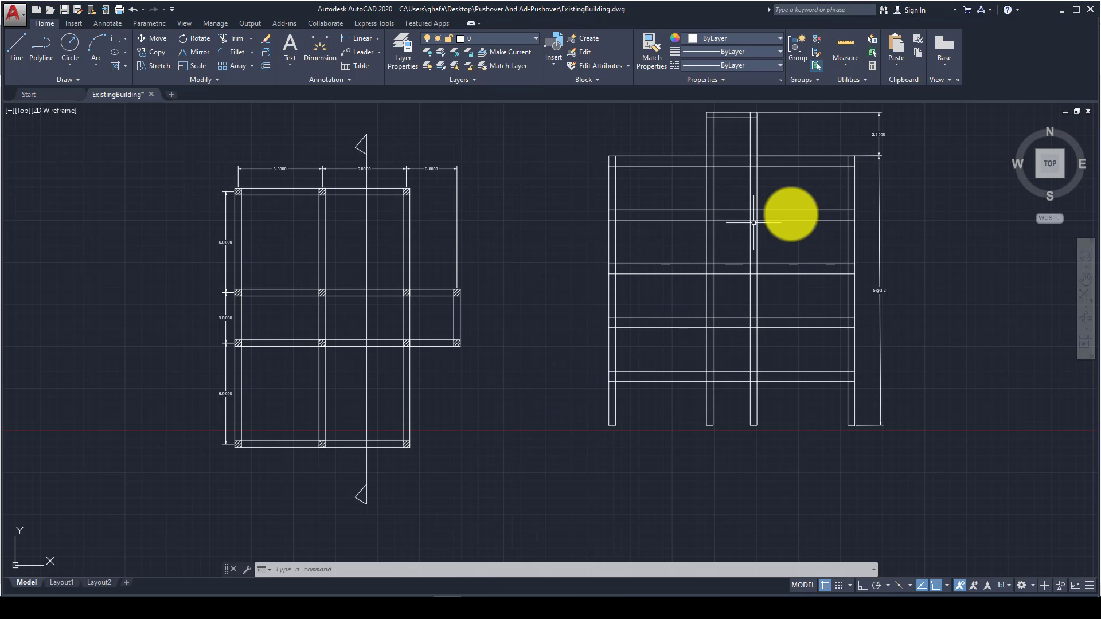
scroll(894, 135, up, 5)
scroll(676, 212, down, 3)
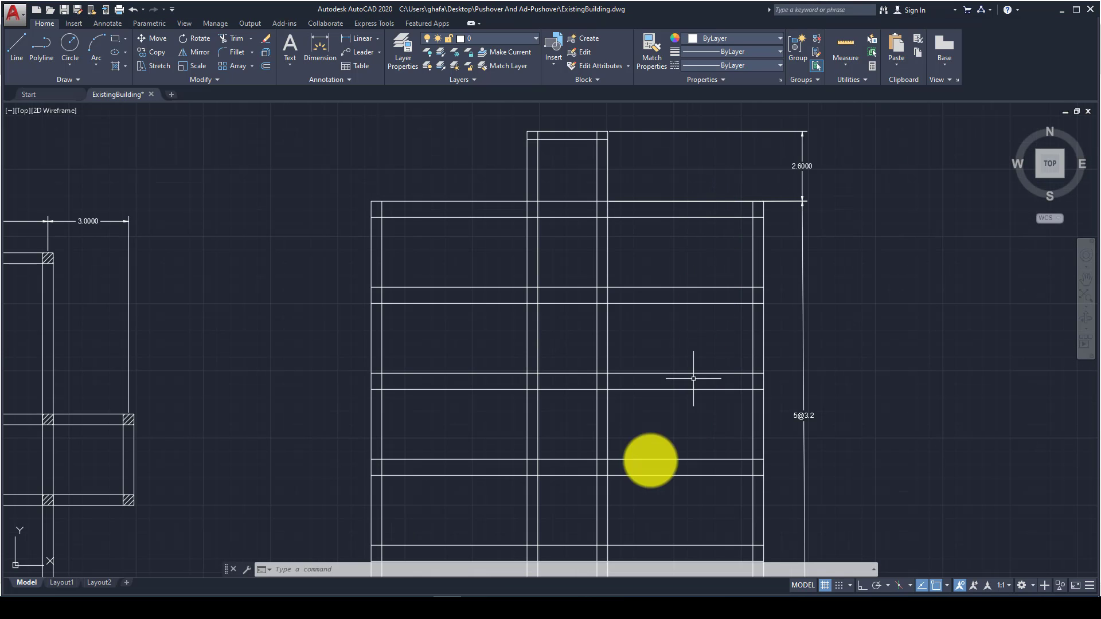
mouse_move(515, 595)
click(505, 550)
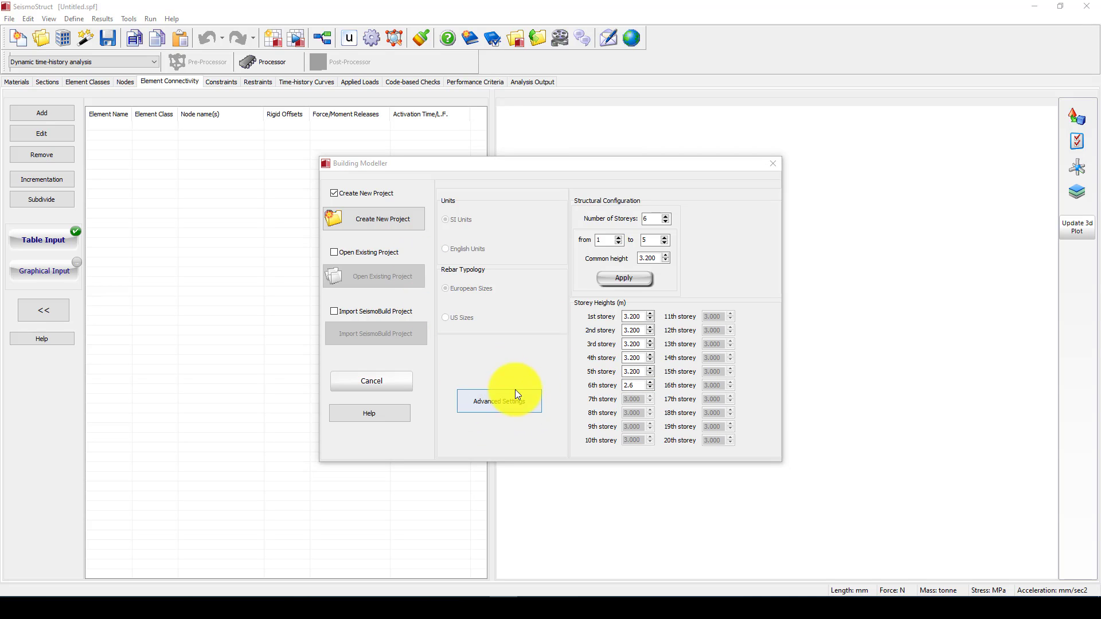
Step: Accept the advanced settings with static pushover analysis and uniform distribution loading, and create the new building project
click(500, 401)
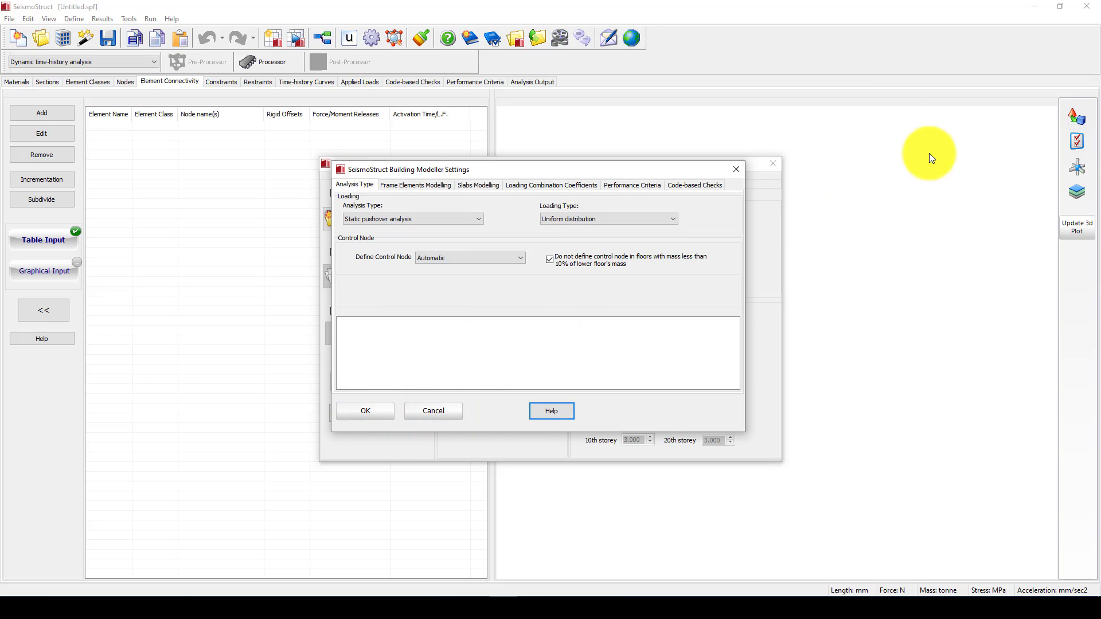
click(350, 410)
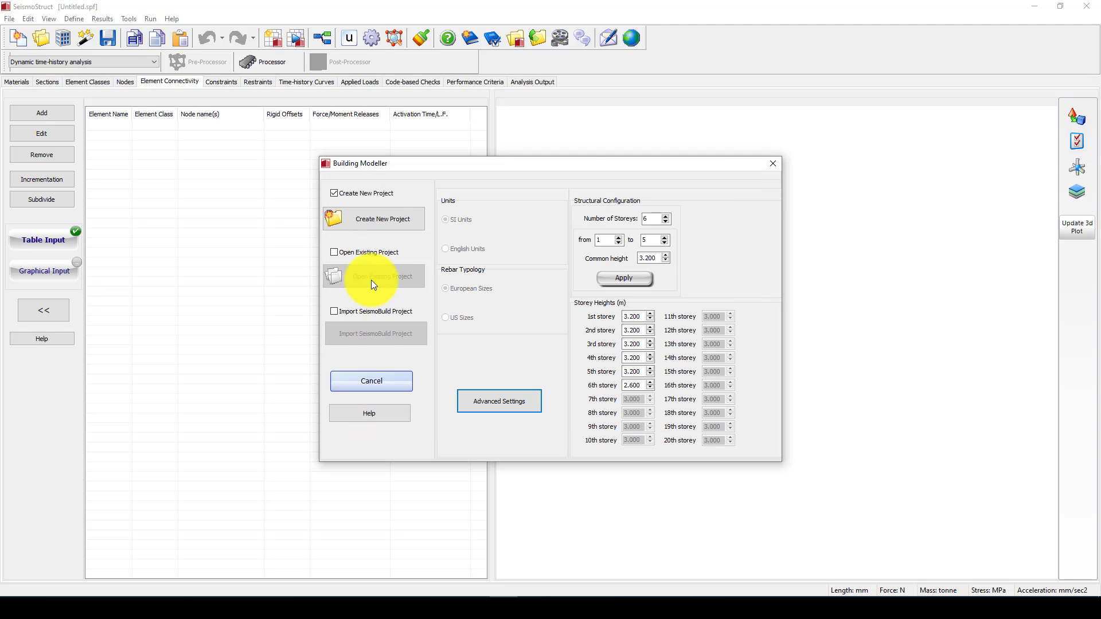
click(370, 219)
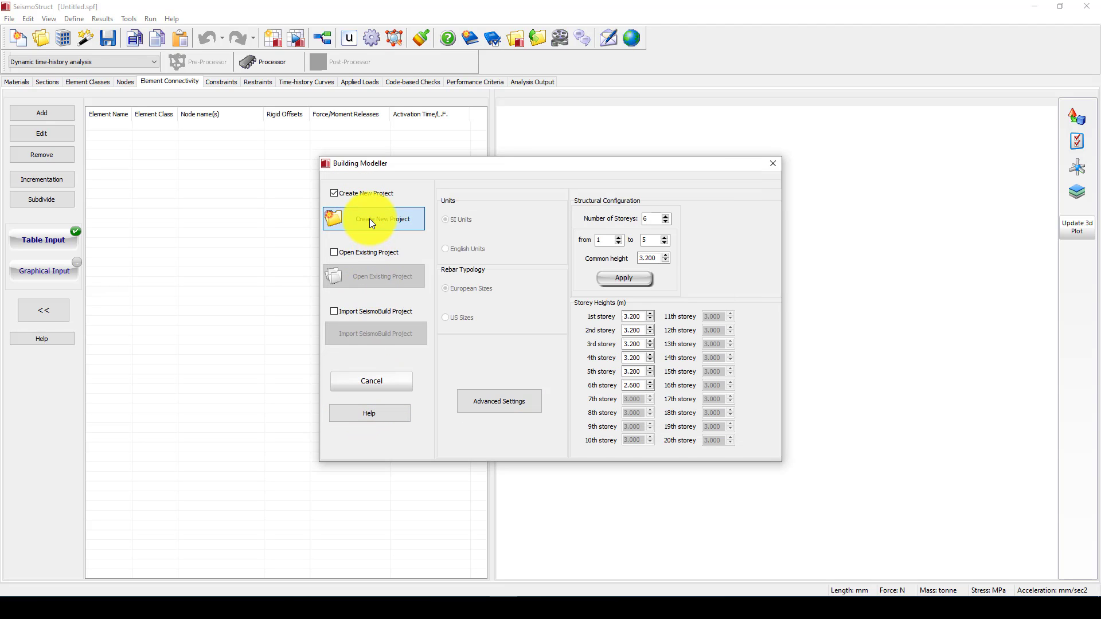
click(369, 219)
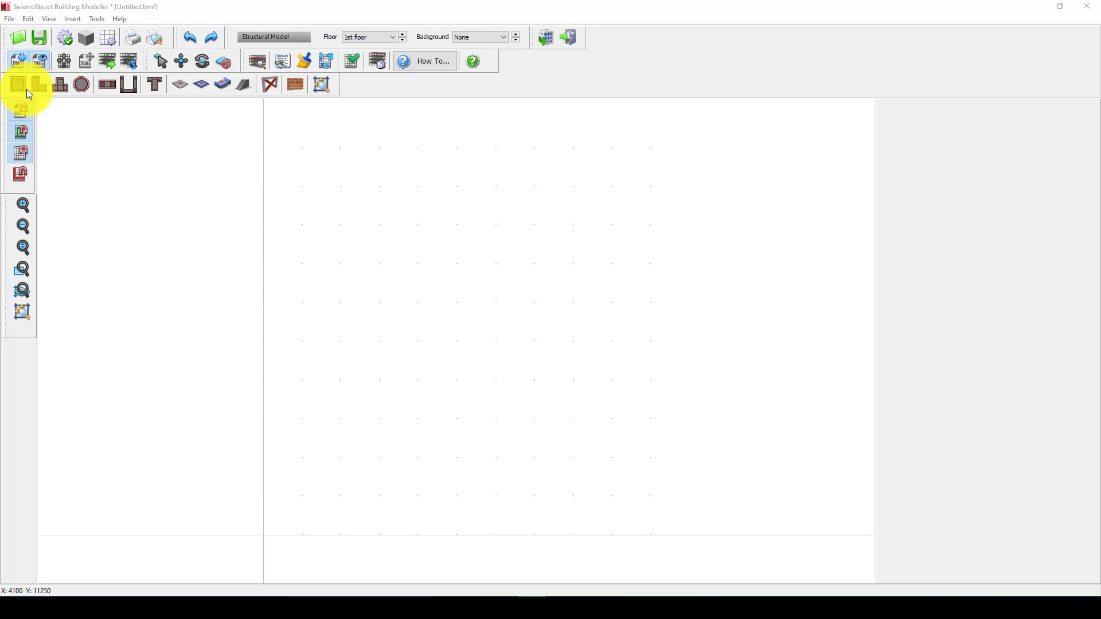
Step: Import ExistingBuilding.dwg from the desktop folder Pushover And Ad-Pushover, using metres and moving the drawing to 0,0
click(18, 83)
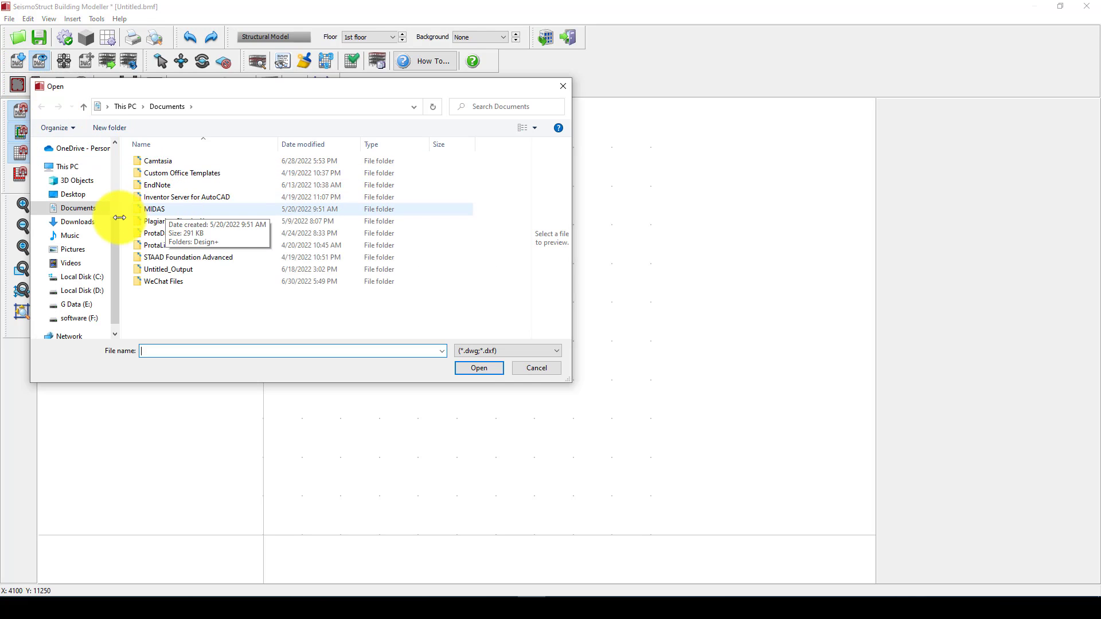
click(83, 199)
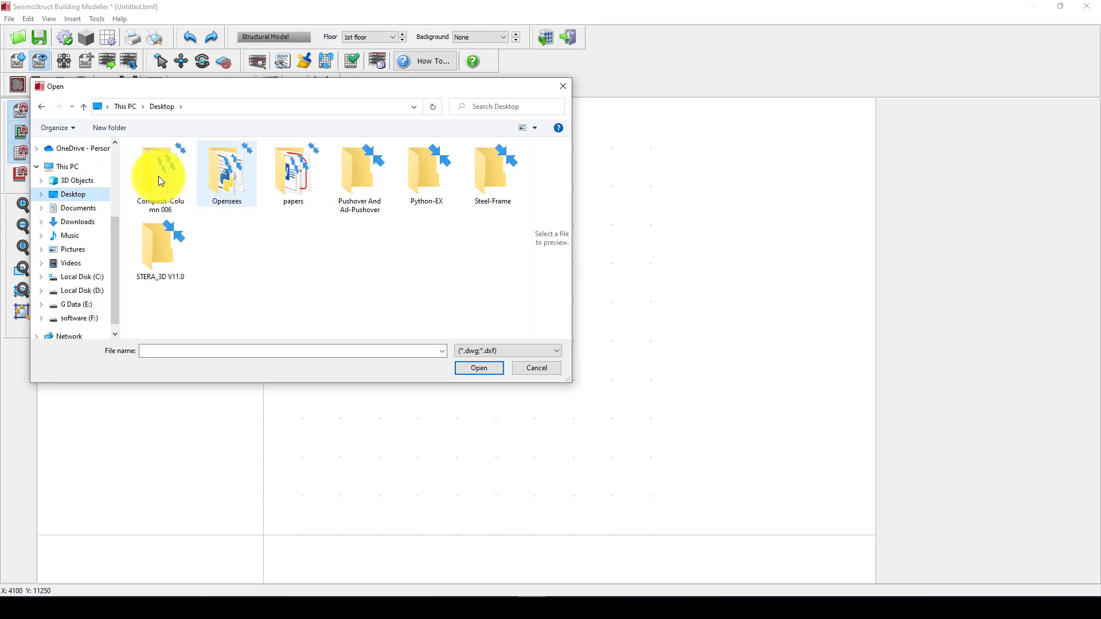
click(378, 179)
double_click(378, 180)
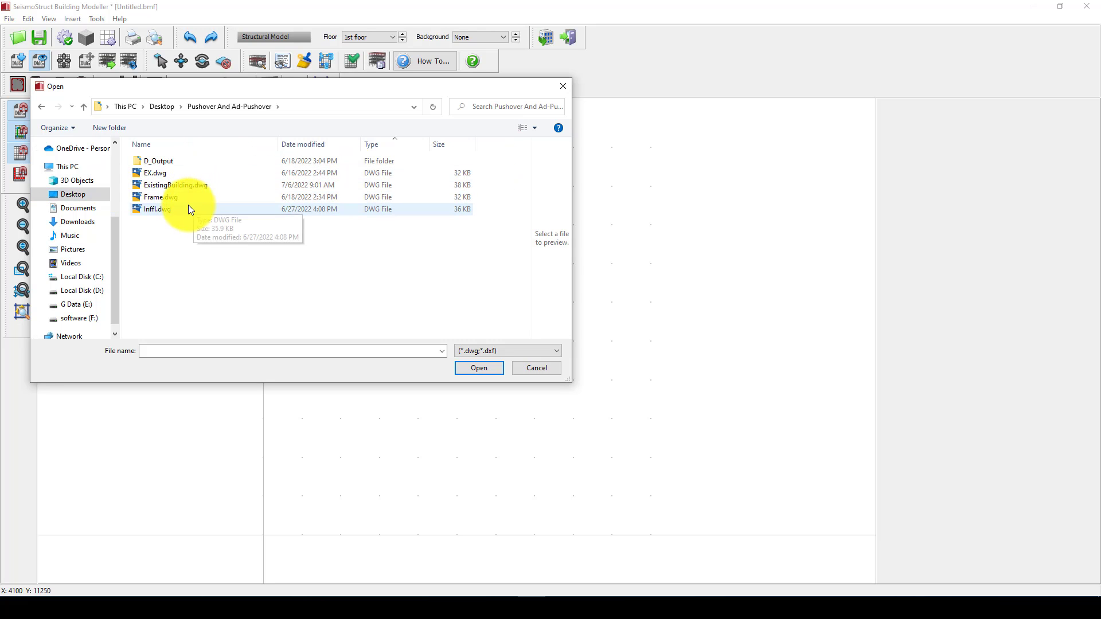
click(195, 186)
click(467, 369)
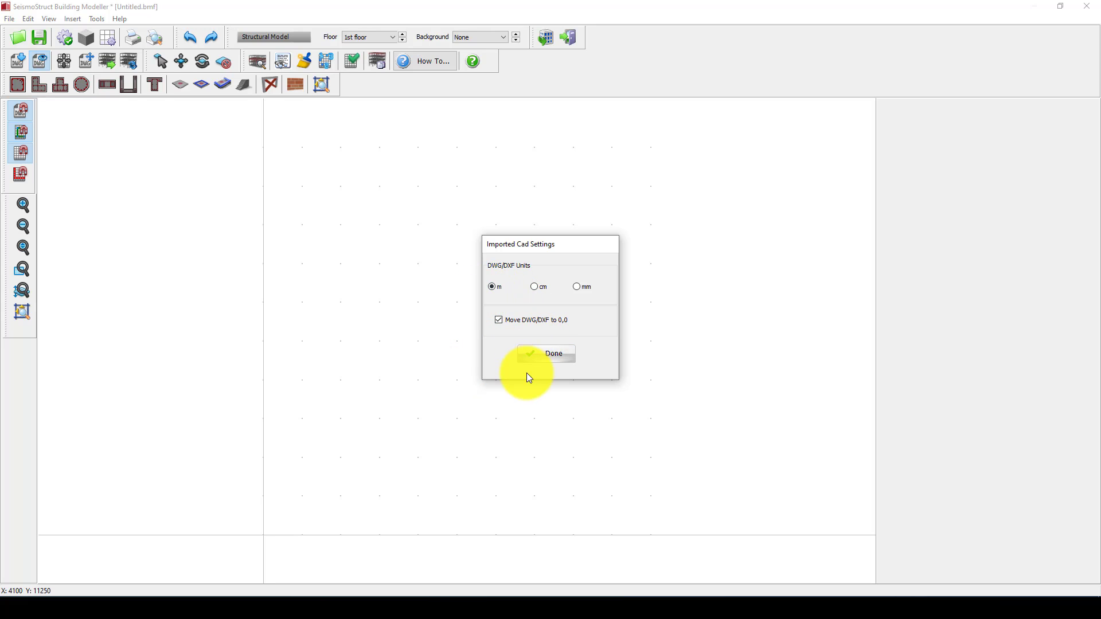
click(534, 366)
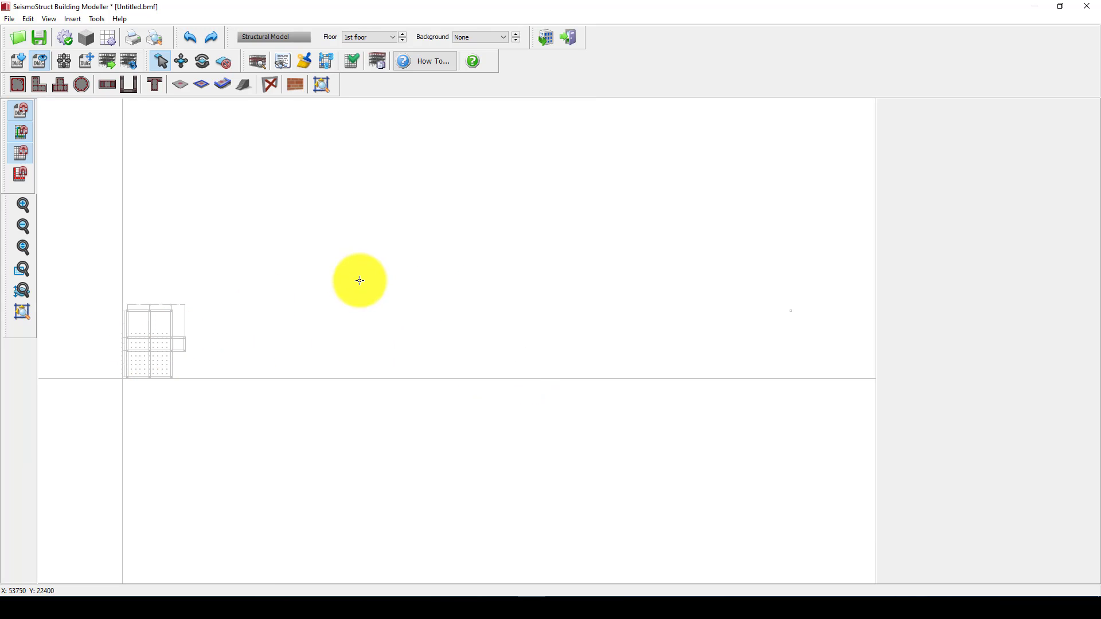
Step: Begin a new rectangular column for the 1st floor and assign it the standard 400x400 square section
scroll(353, 284, down, 2)
scroll(172, 344, up, 5)
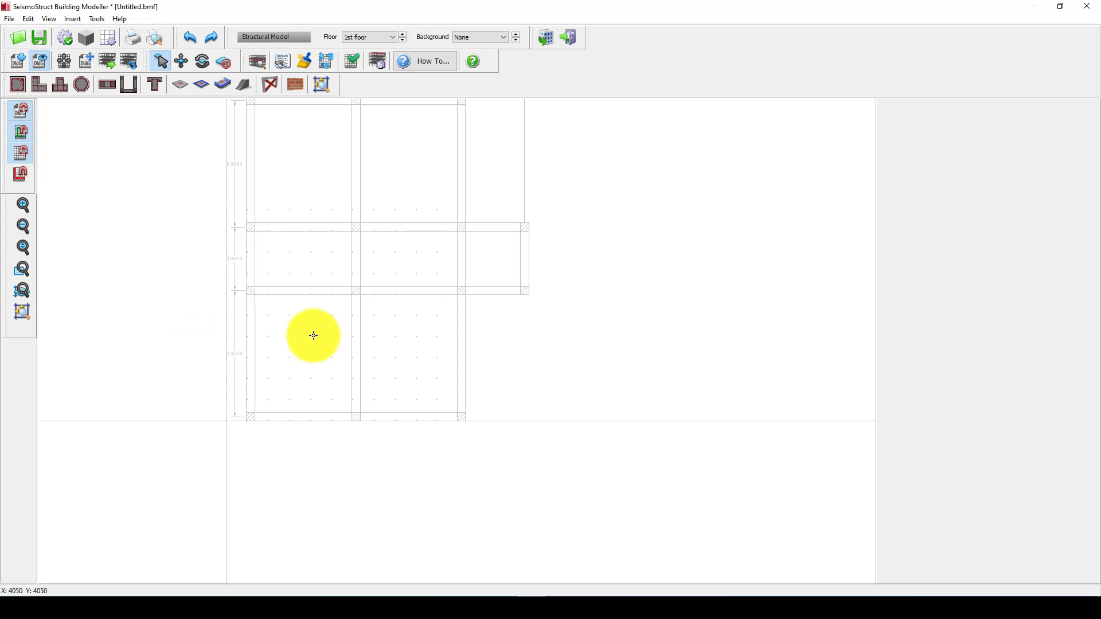
scroll(315, 339, down, 1)
scroll(340, 218, up, 2)
scroll(321, 280, down, 1)
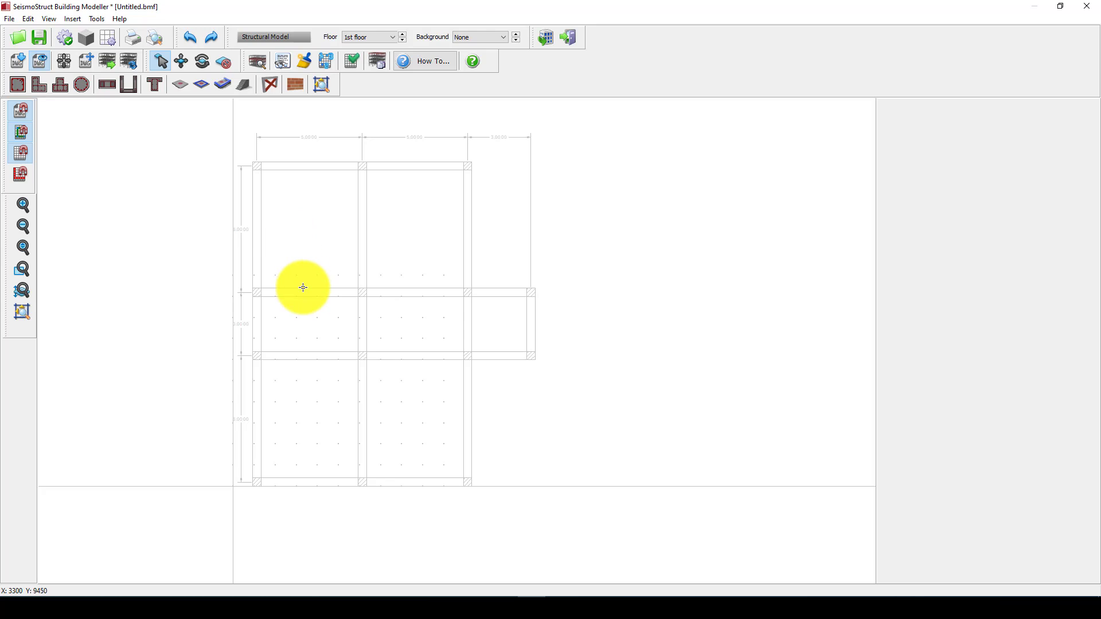
click(18, 86)
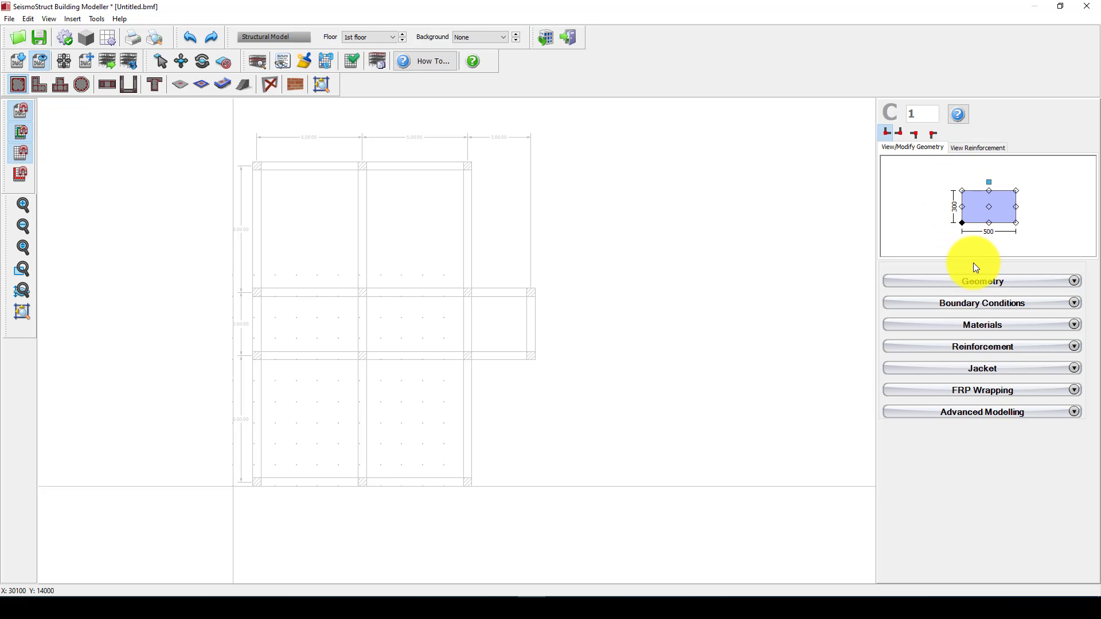
click(972, 281)
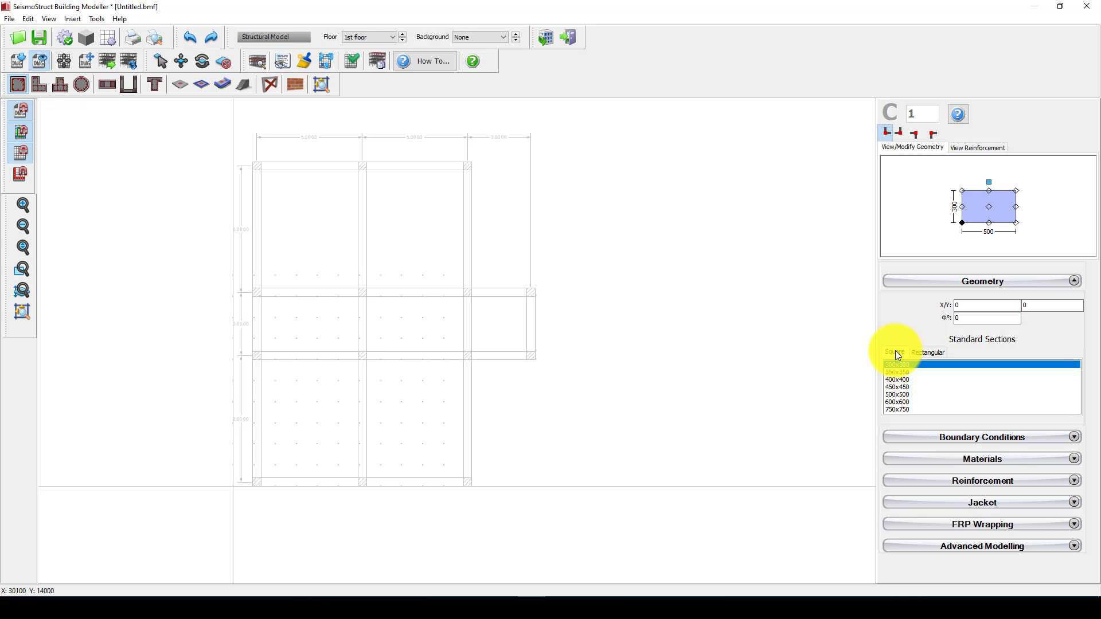
click(898, 380)
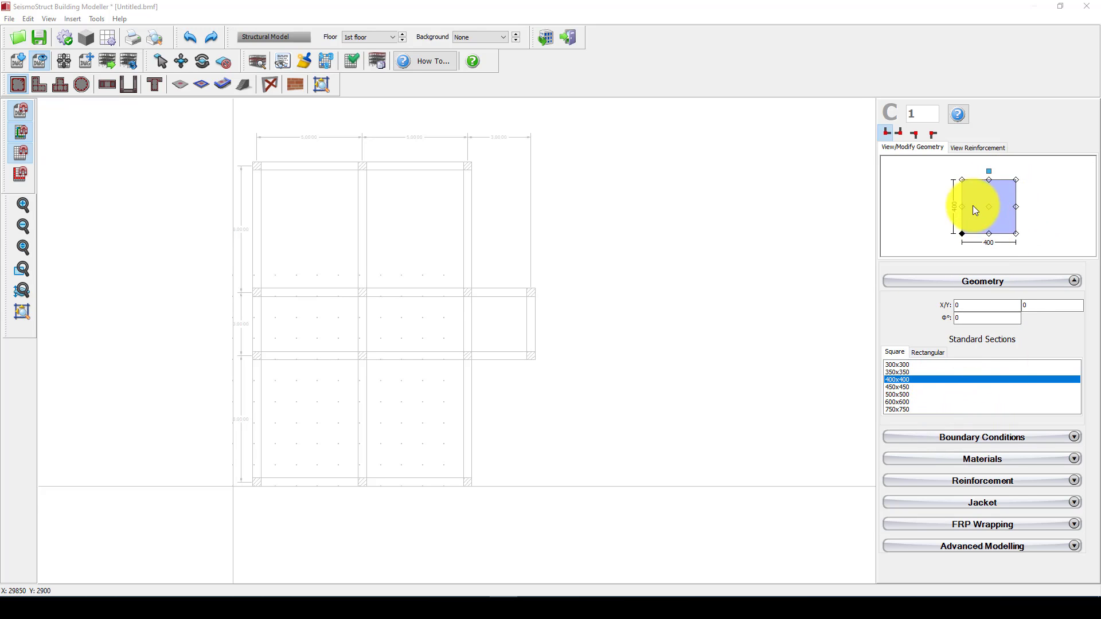
Step: Set the column's hoop diameter to 11 mm and use the section's lower-left corner as its insertion point
click(982, 485)
scroll(975, 493, down, 3)
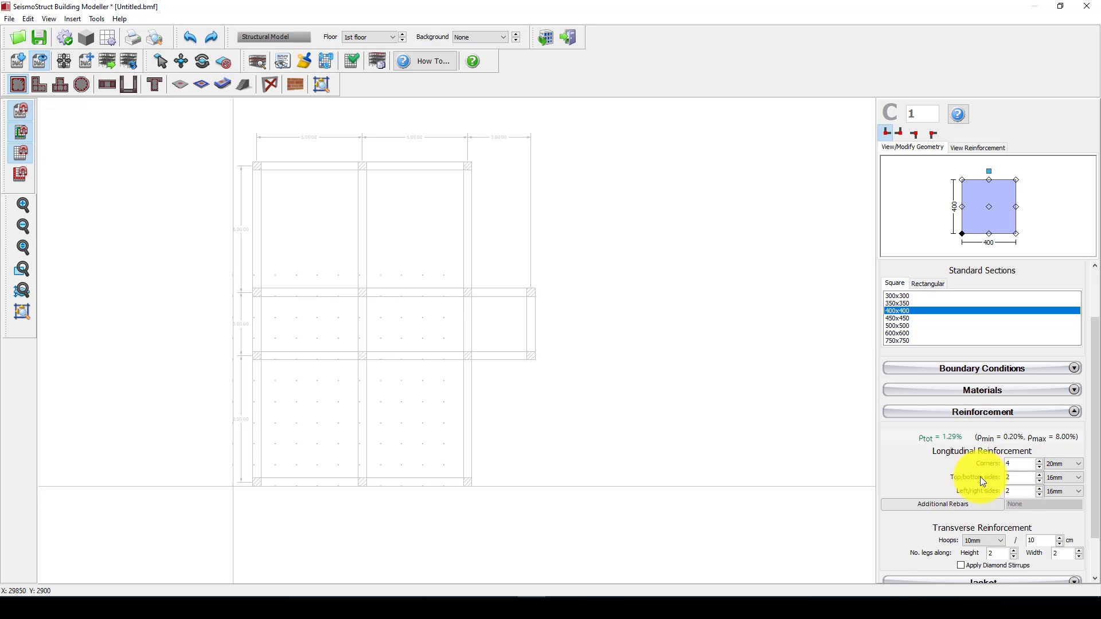
scroll(994, 519, down, 1)
scroll(993, 520, down, 1)
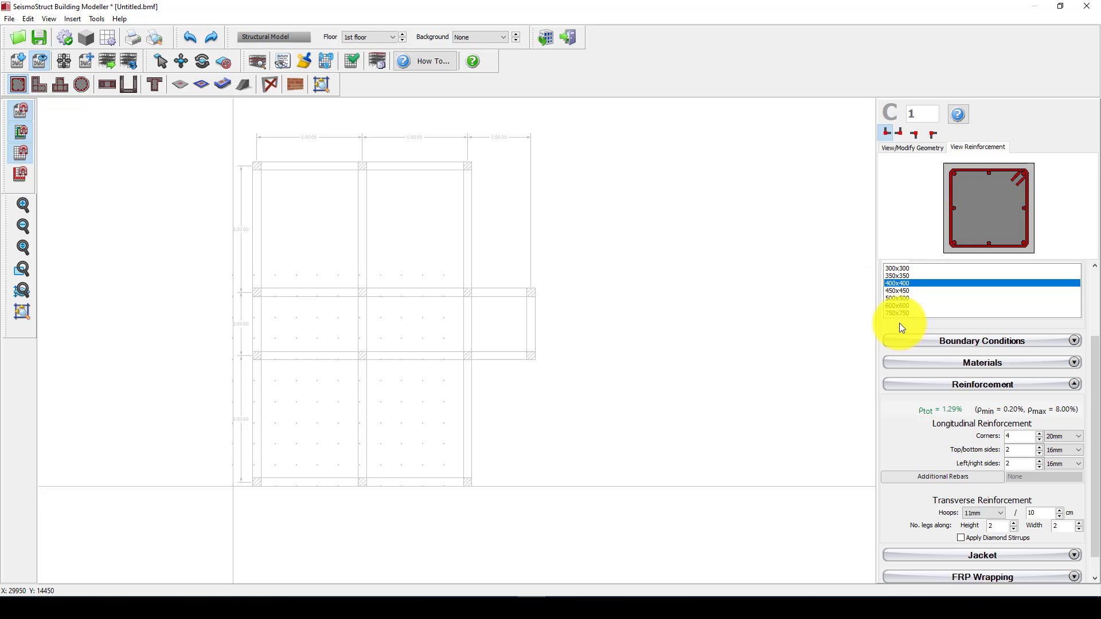
click(898, 152)
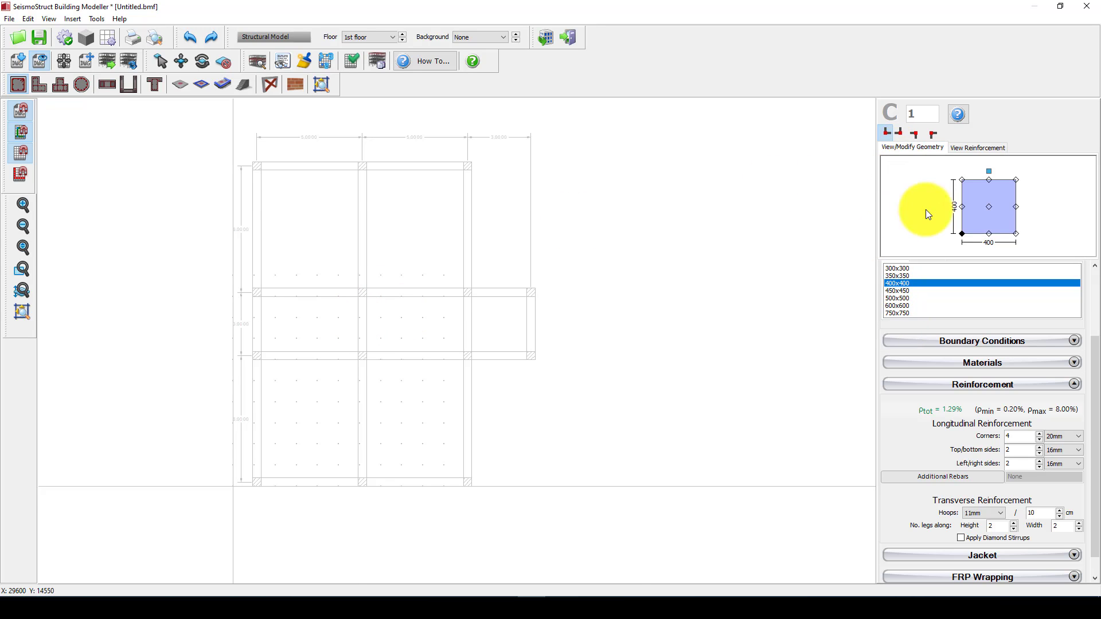
click(963, 234)
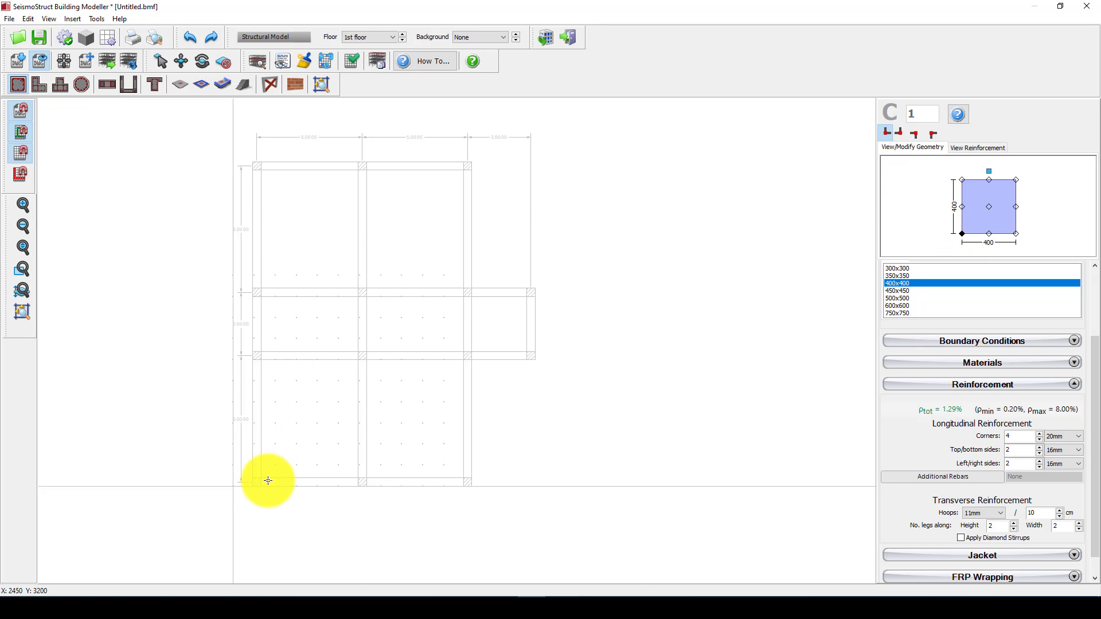
Step: Place three 400x400 columns at the hatched column positions along the plan's lower edge, at Y 0
scroll(260, 496, up, 1)
scroll(260, 495, up, 1)
click(246, 476)
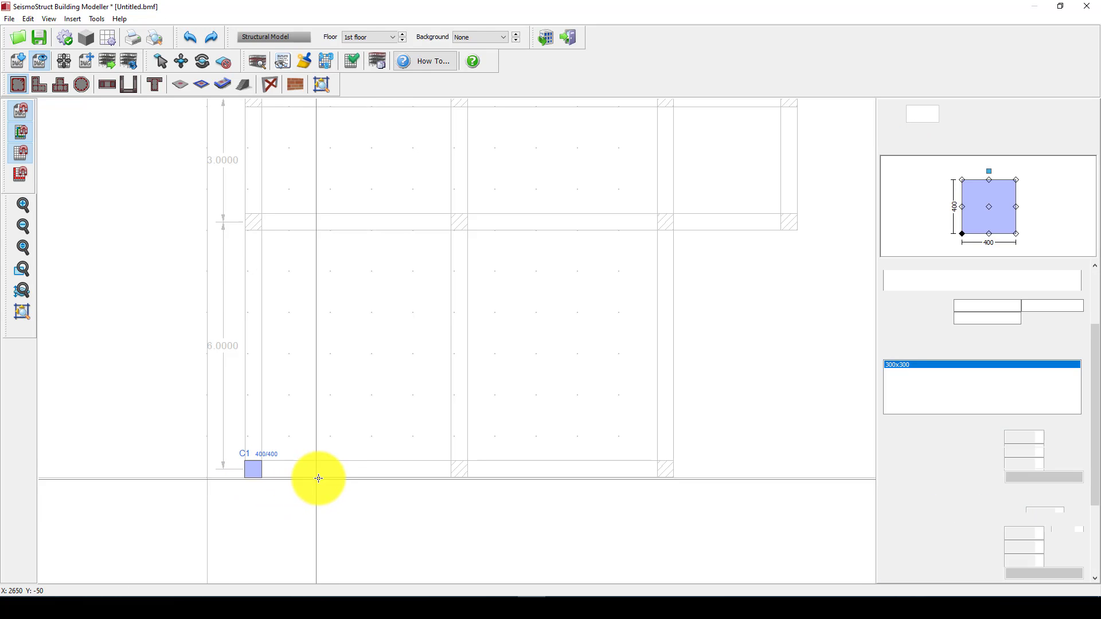
click(447, 477)
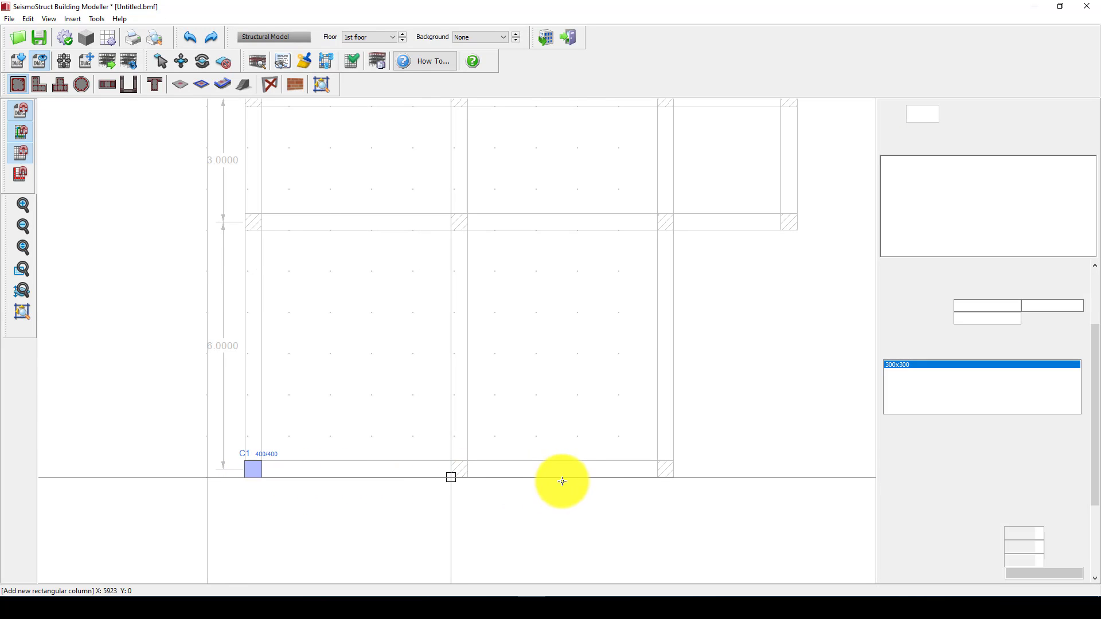
click(656, 476)
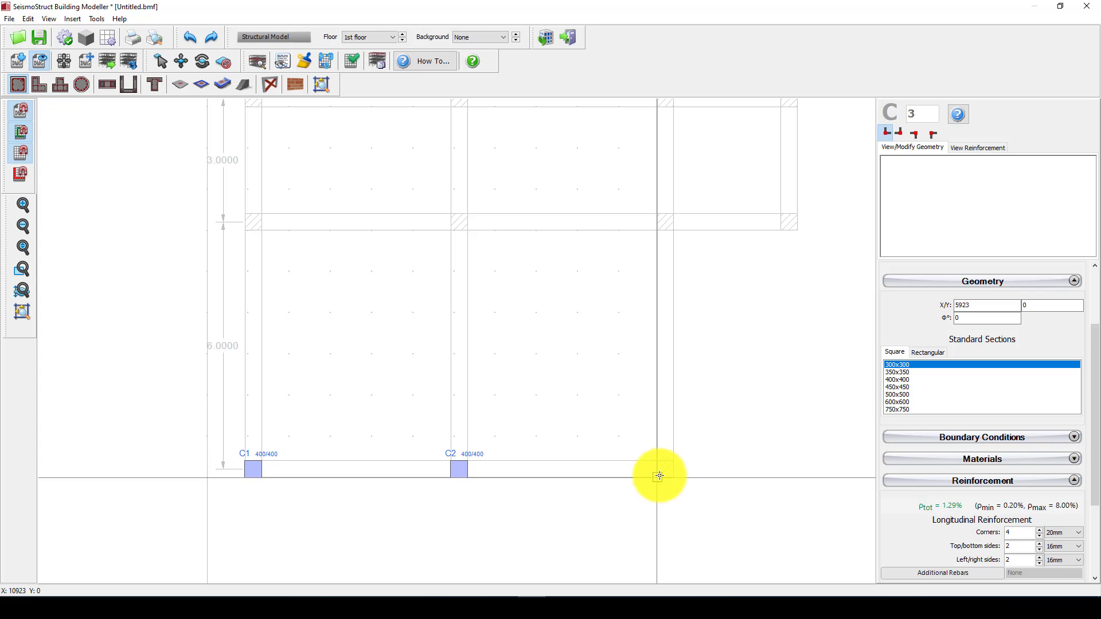
Step: Place four 400x400 columns at the hatched positions of the second row up, at Y 6000
click(661, 230)
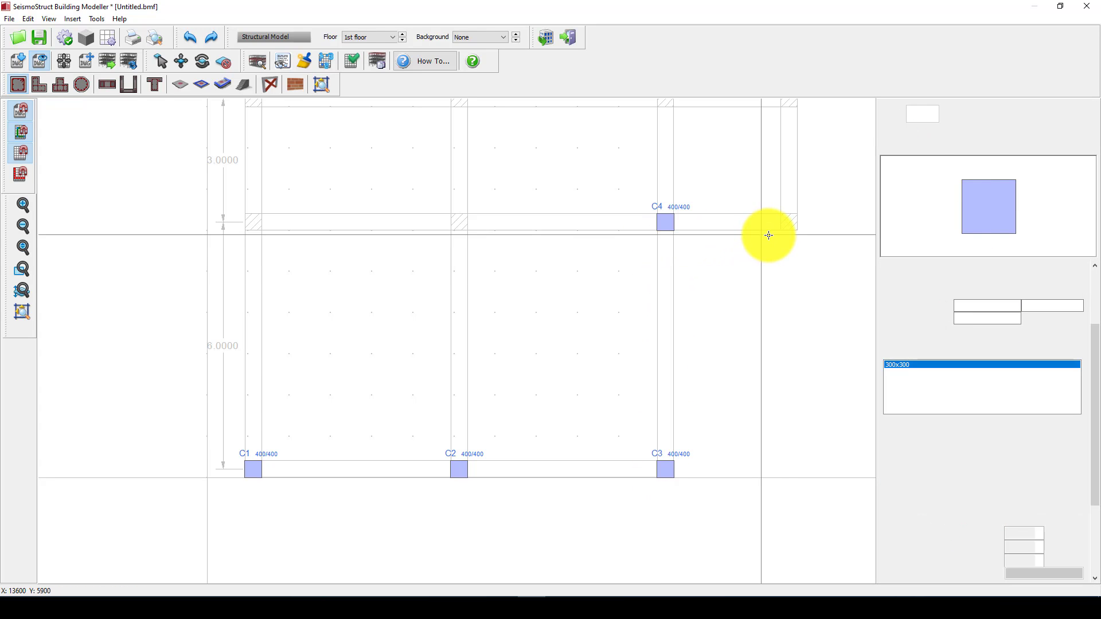
click(779, 231)
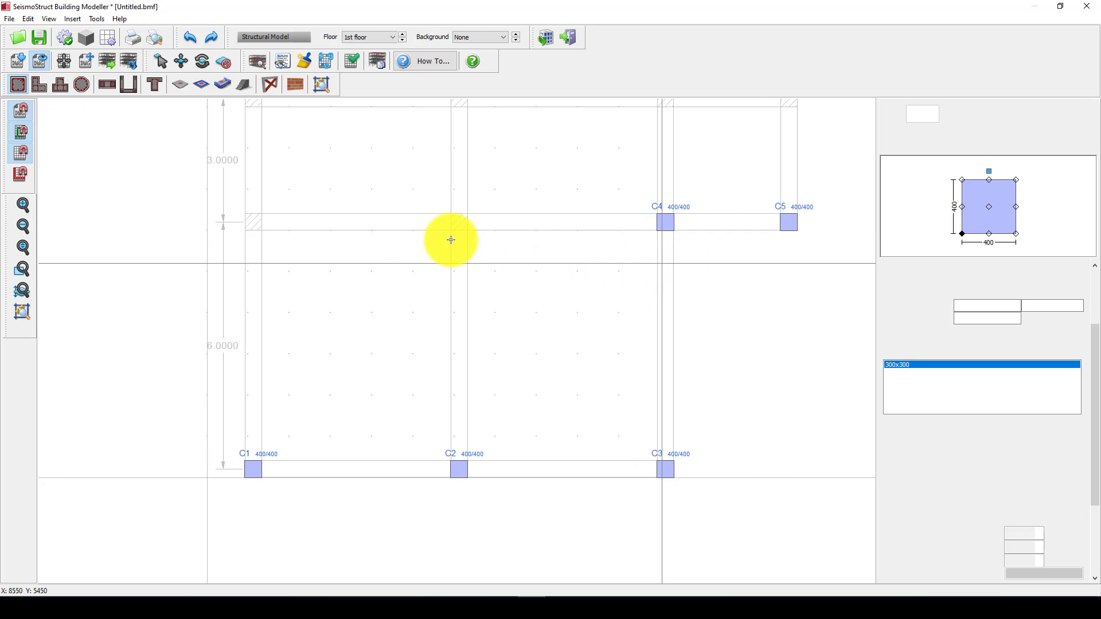
click(251, 229)
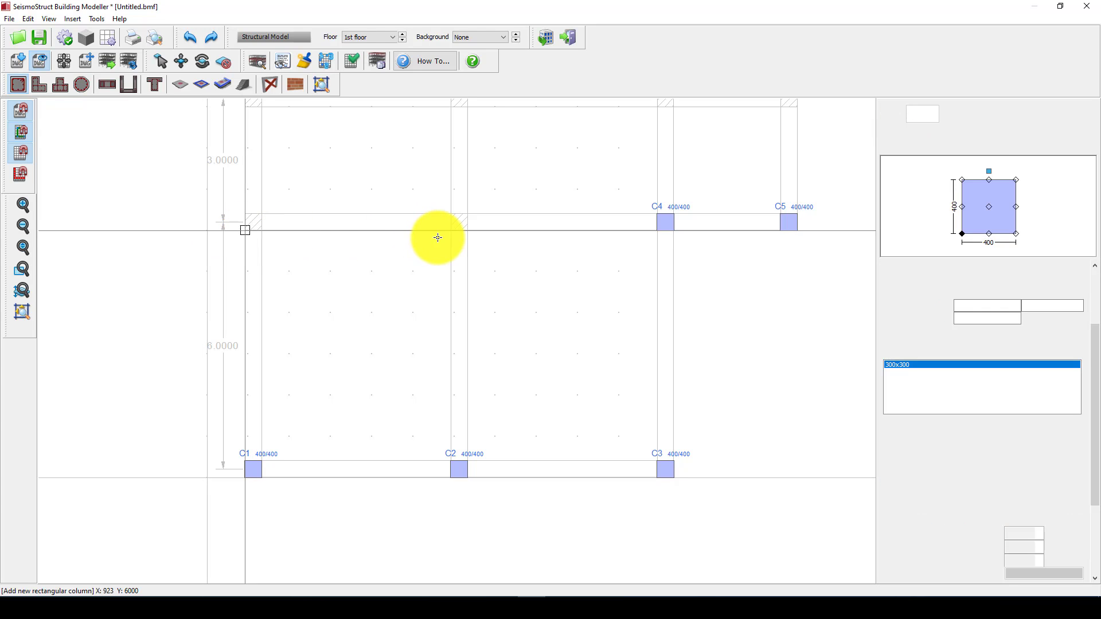
click(450, 231)
scroll(330, 321, down, 2)
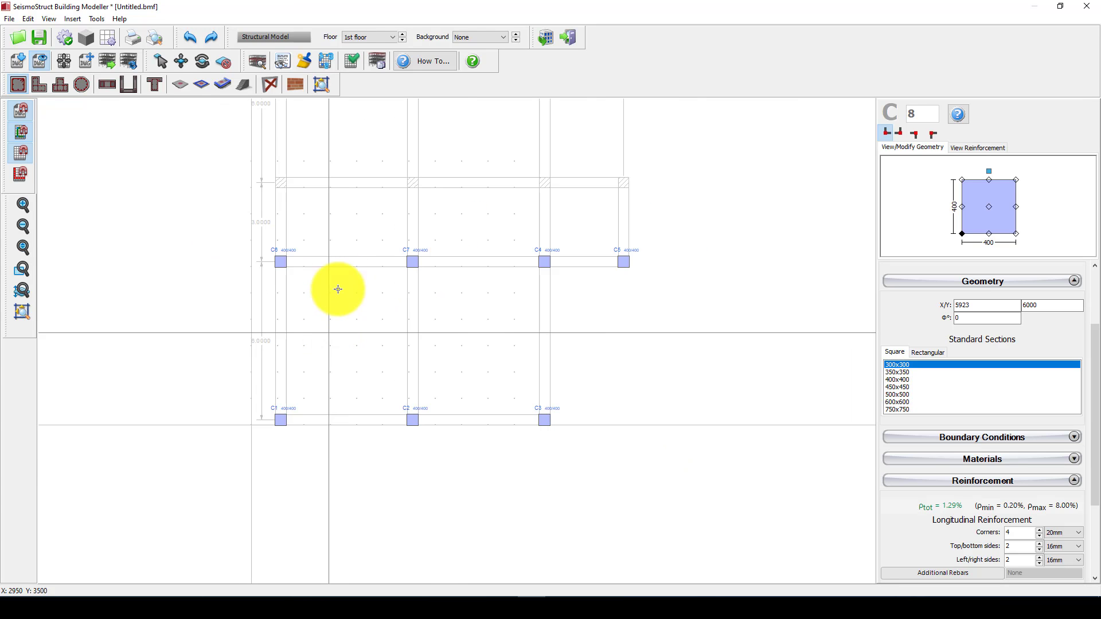
Step: Place four 400x400 columns at the hatched positions of the third row up, at Y 9000
click(277, 187)
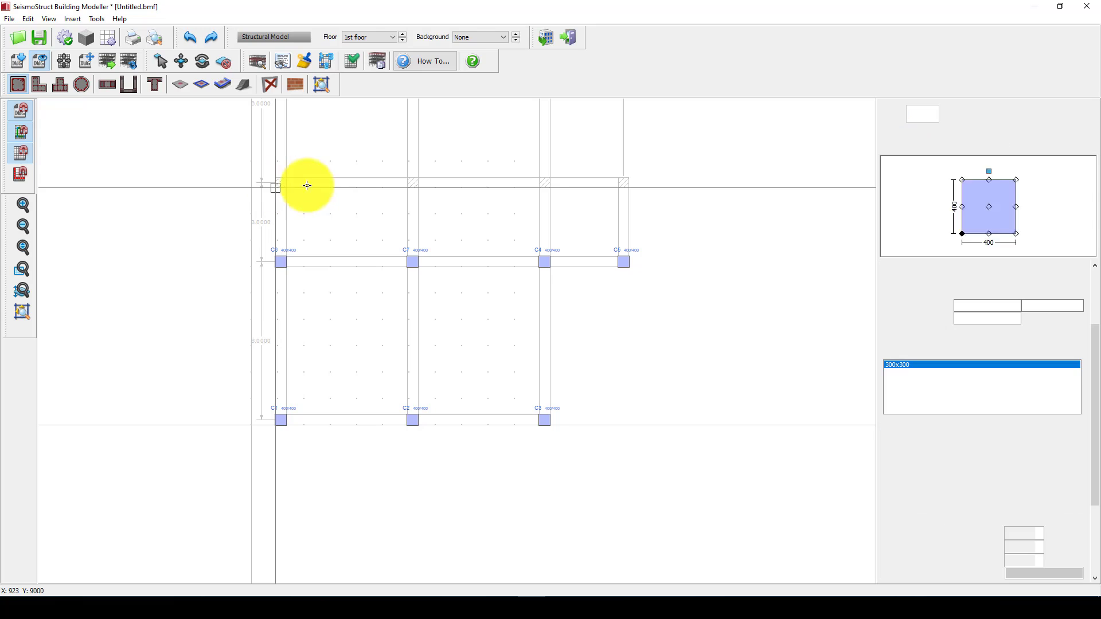
click(537, 185)
click(613, 189)
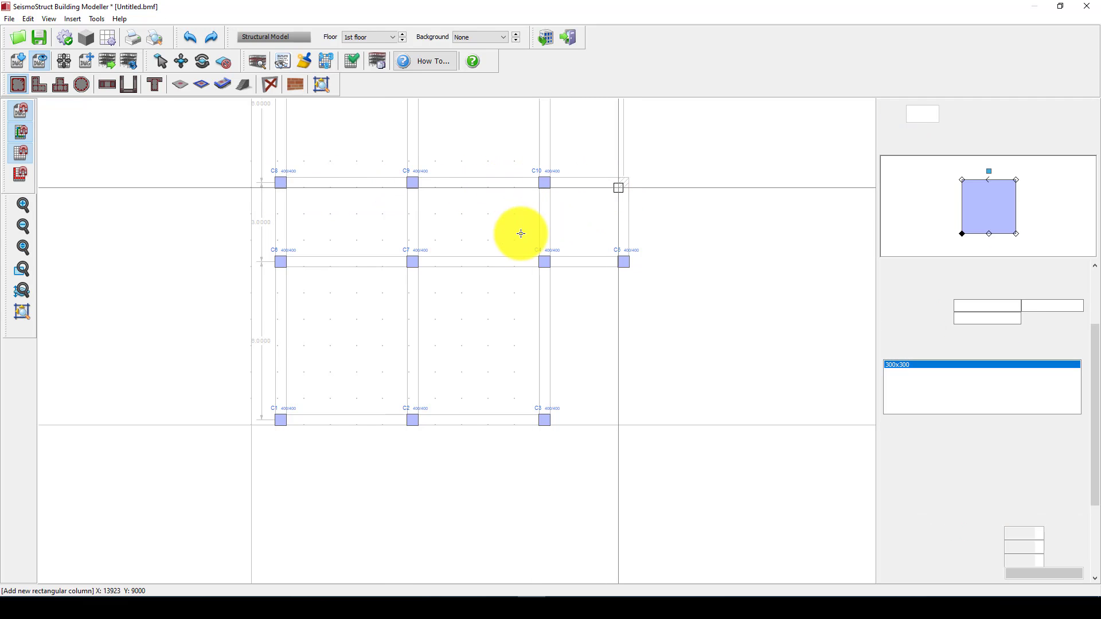
Step: Place three 400x400 columns at the hatched positions along the plan's upper edge, at Y 15000
scroll(457, 260, down, 3)
scroll(368, 136, up, 1)
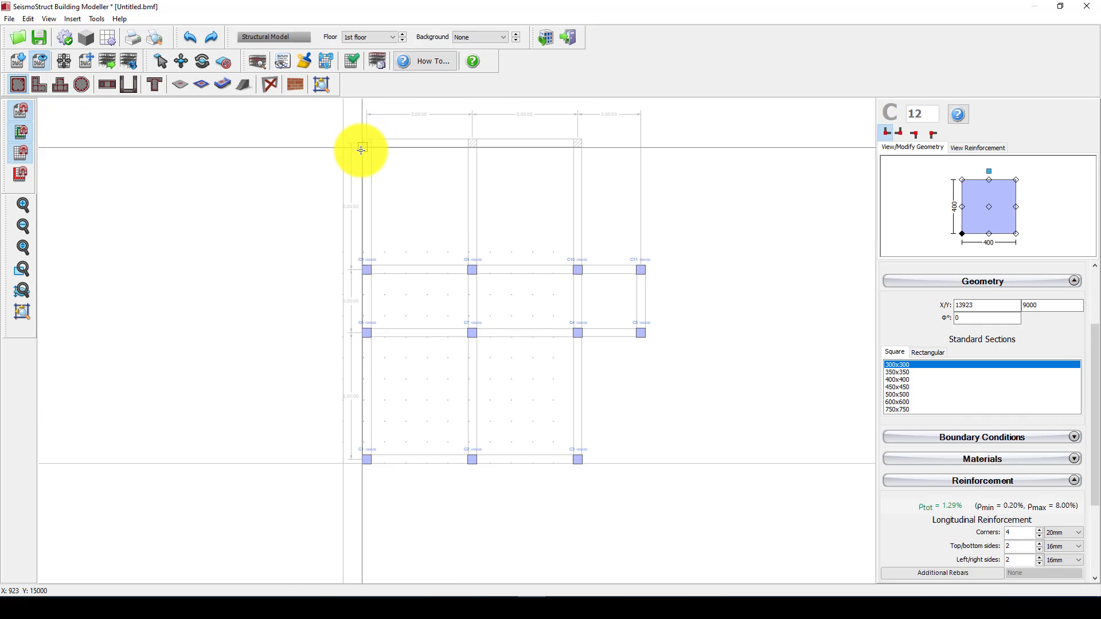
scroll(361, 150, up, 4)
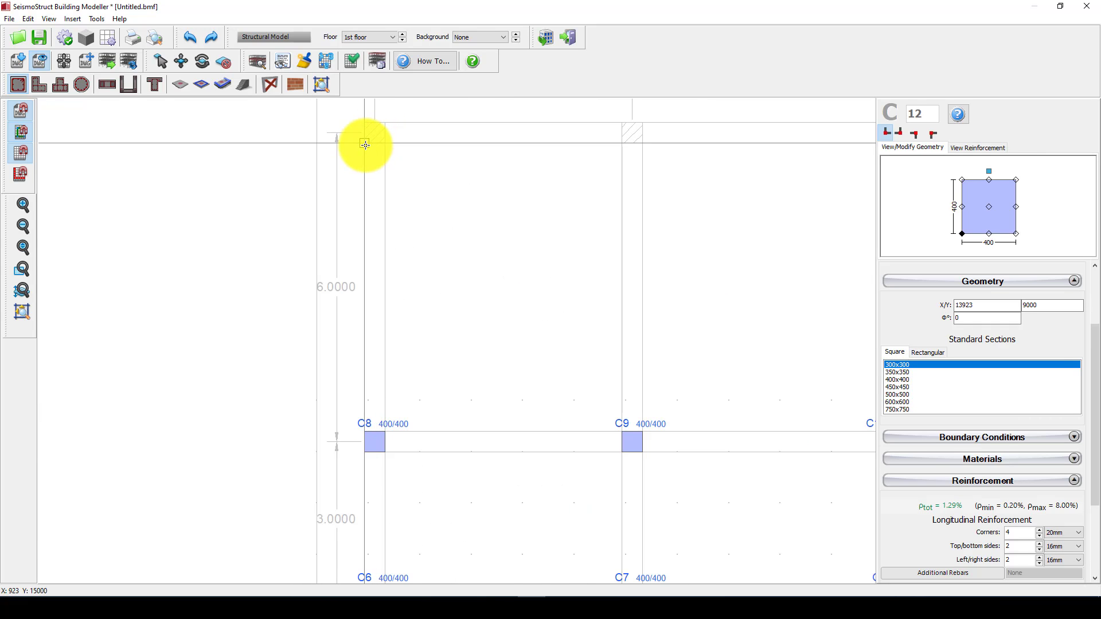
click(374, 144)
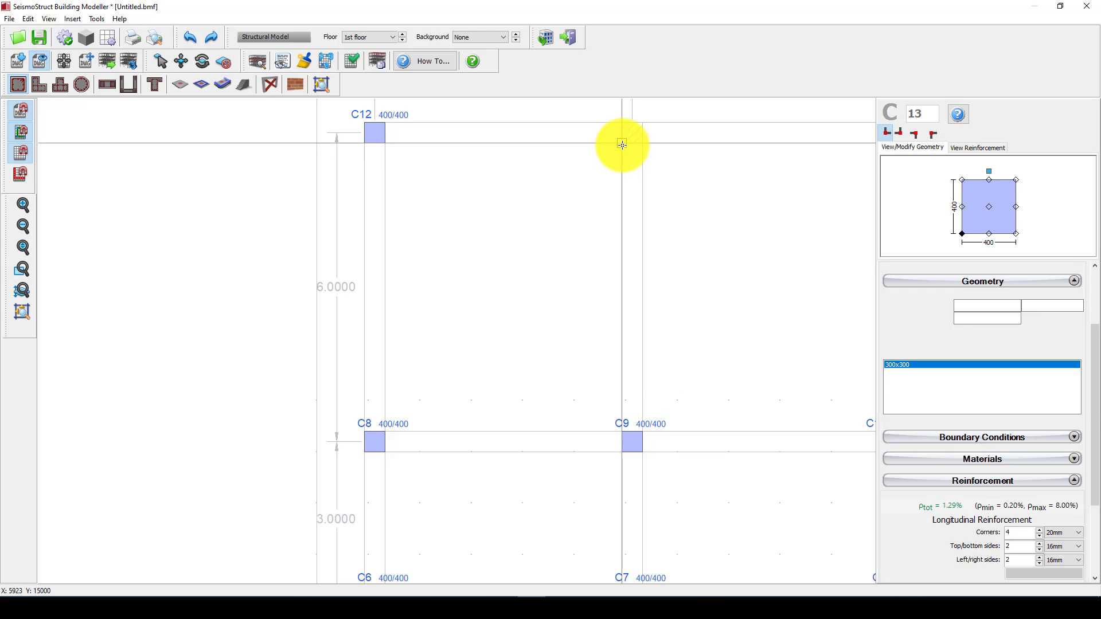
scroll(411, 238, down, 2)
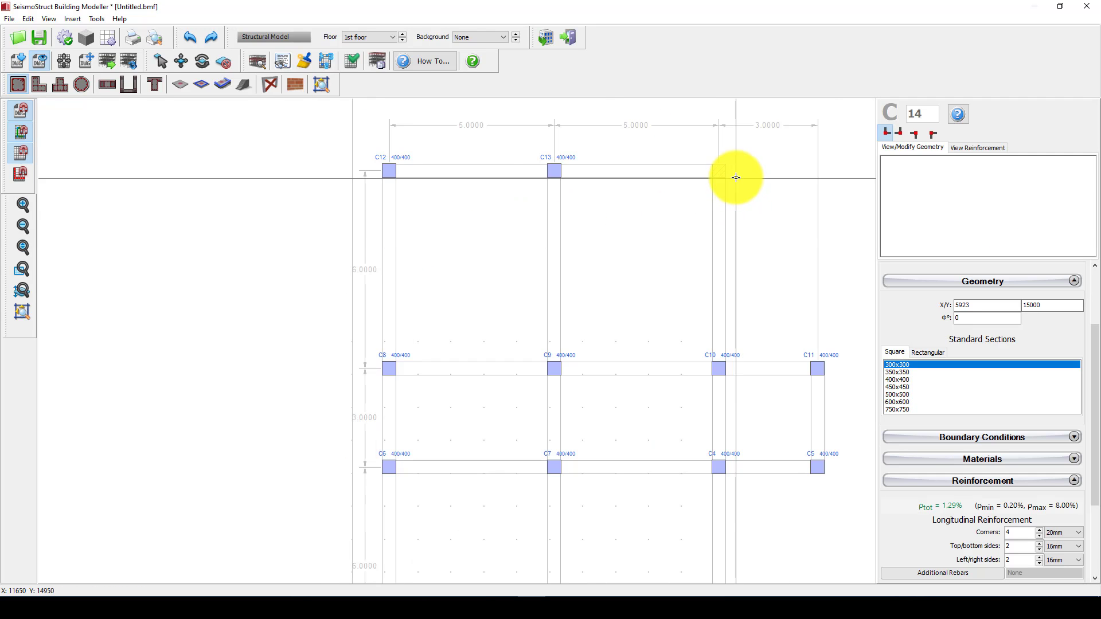
scroll(735, 177, up, 2)
click(705, 173)
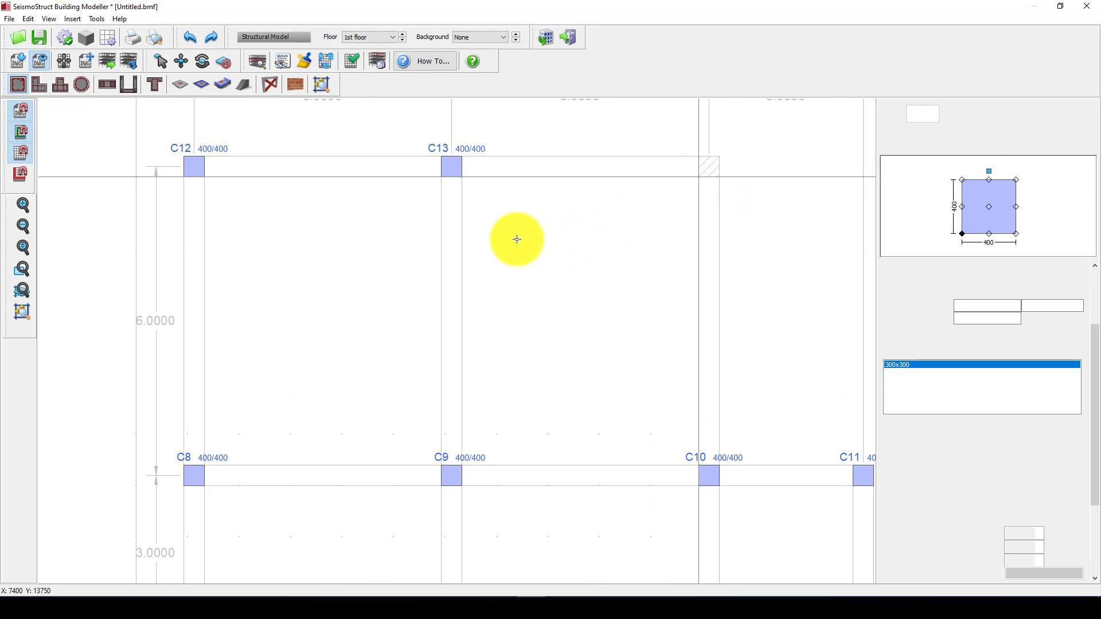
Step: Examine the placed columns in the plan and in the 3D view of storey 1
scroll(516, 239, down, 2)
scroll(517, 239, down, 3)
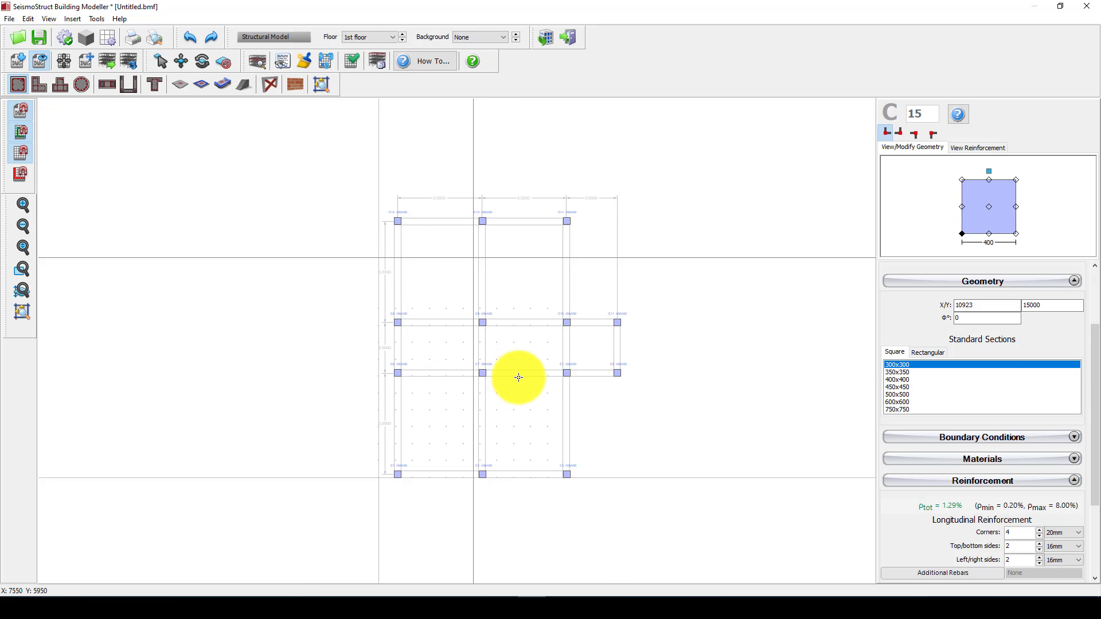
scroll(516, 379, up, 3)
scroll(482, 342, down, 3)
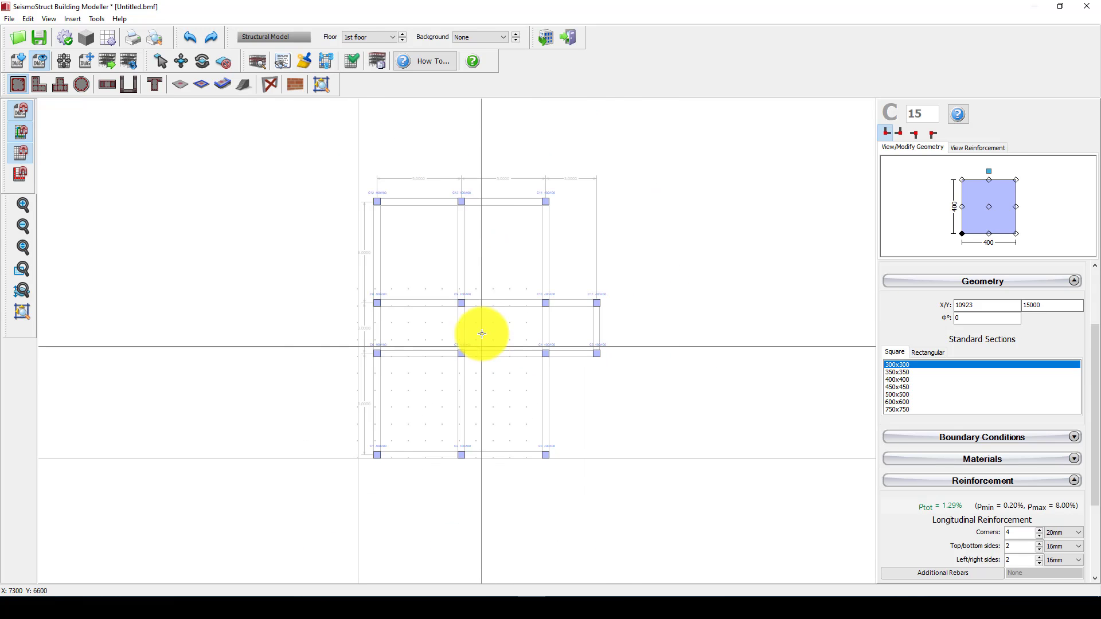
scroll(428, 213, up, 2)
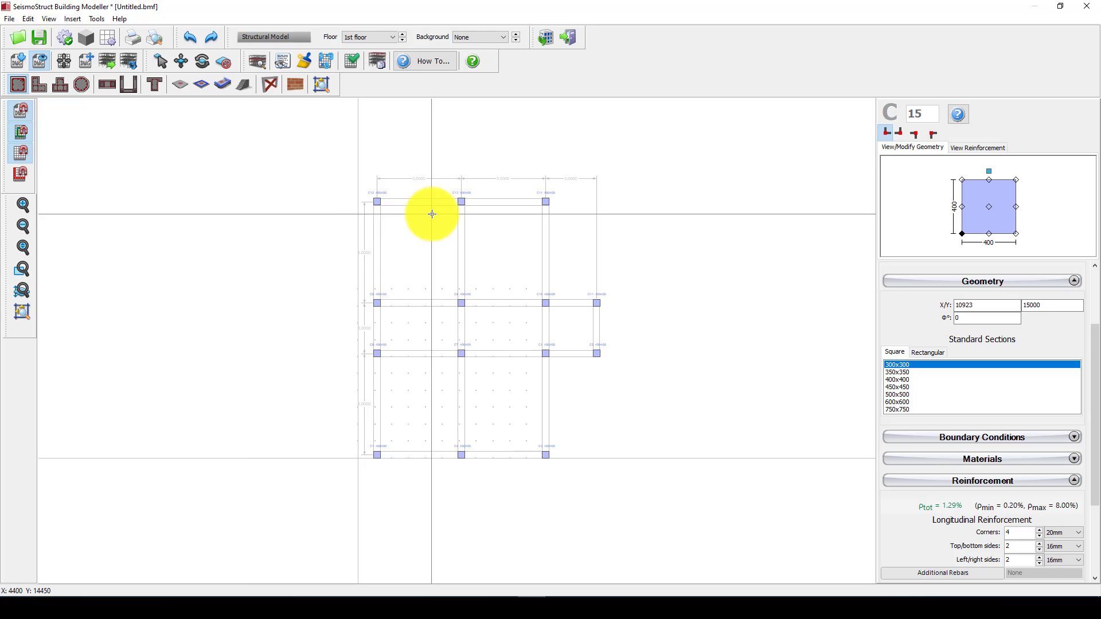
scroll(380, 154, up, 4)
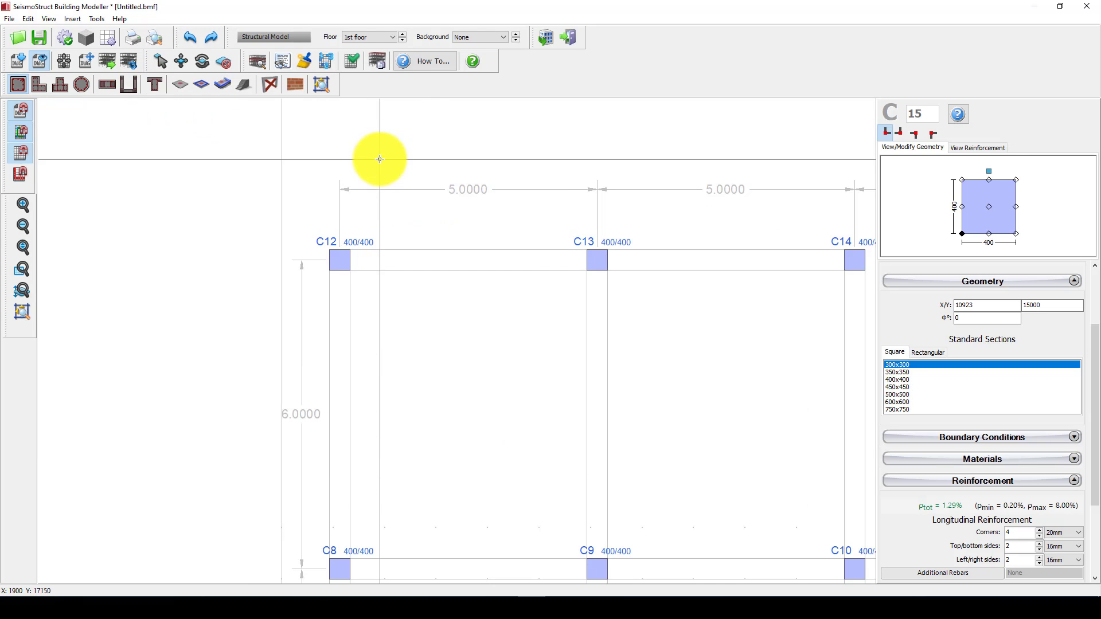
scroll(381, 157, down, 3)
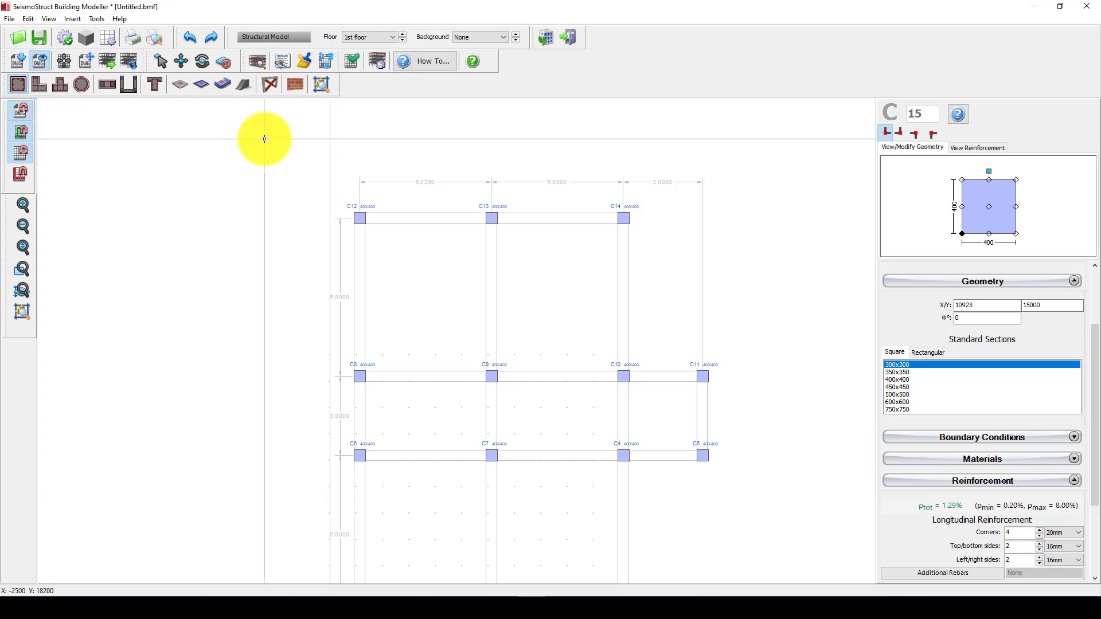
scroll(436, 255, down, 3)
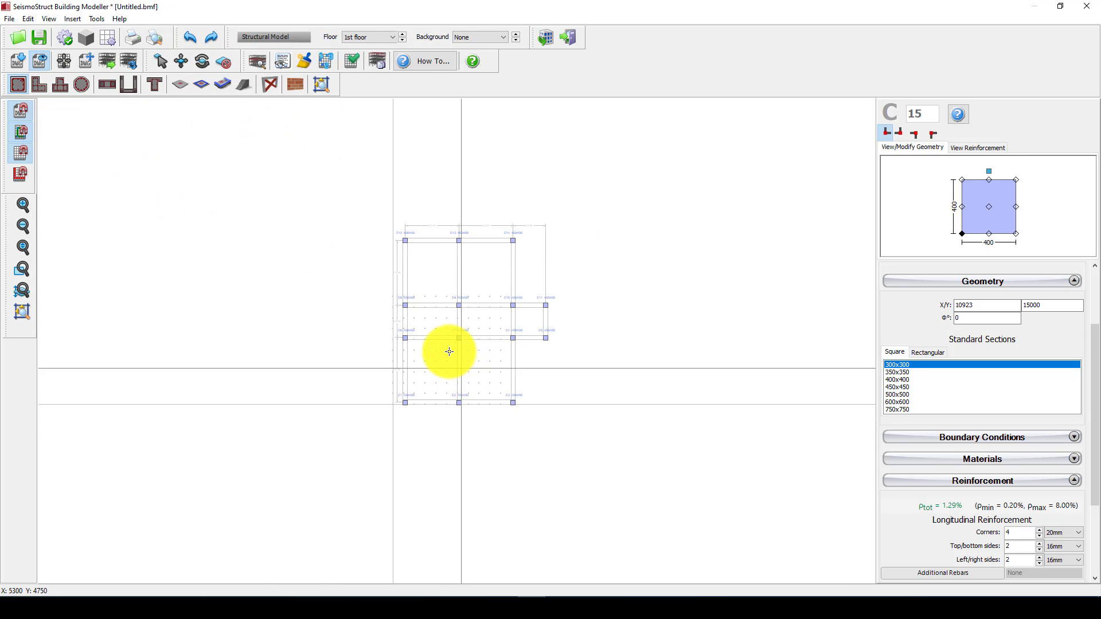
scroll(447, 358, up, 2)
scroll(505, 379, down, 1)
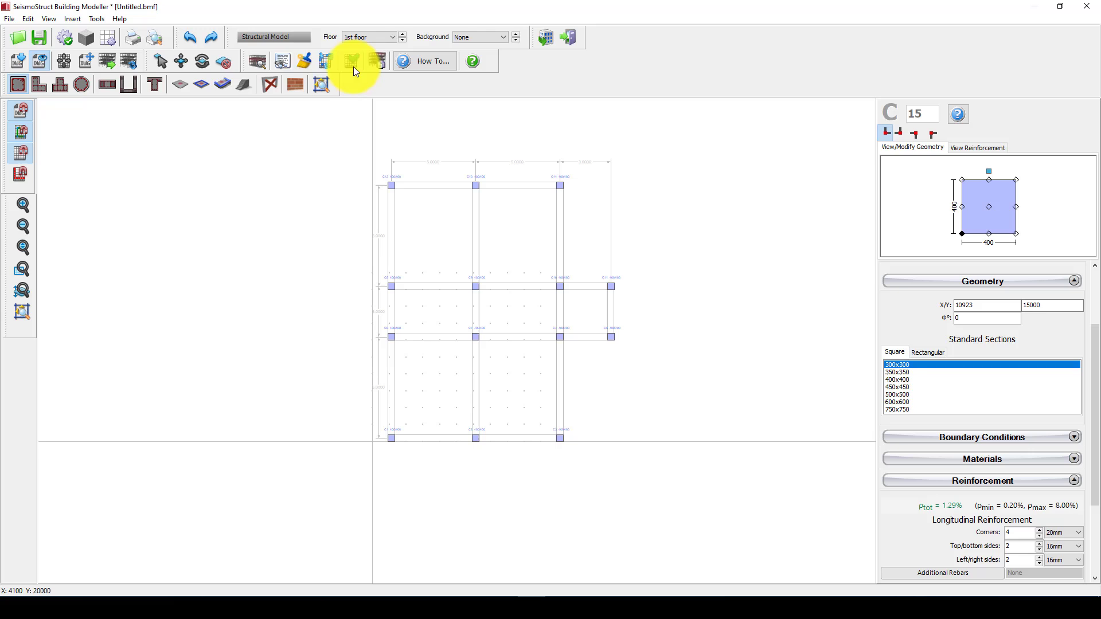
click(260, 60)
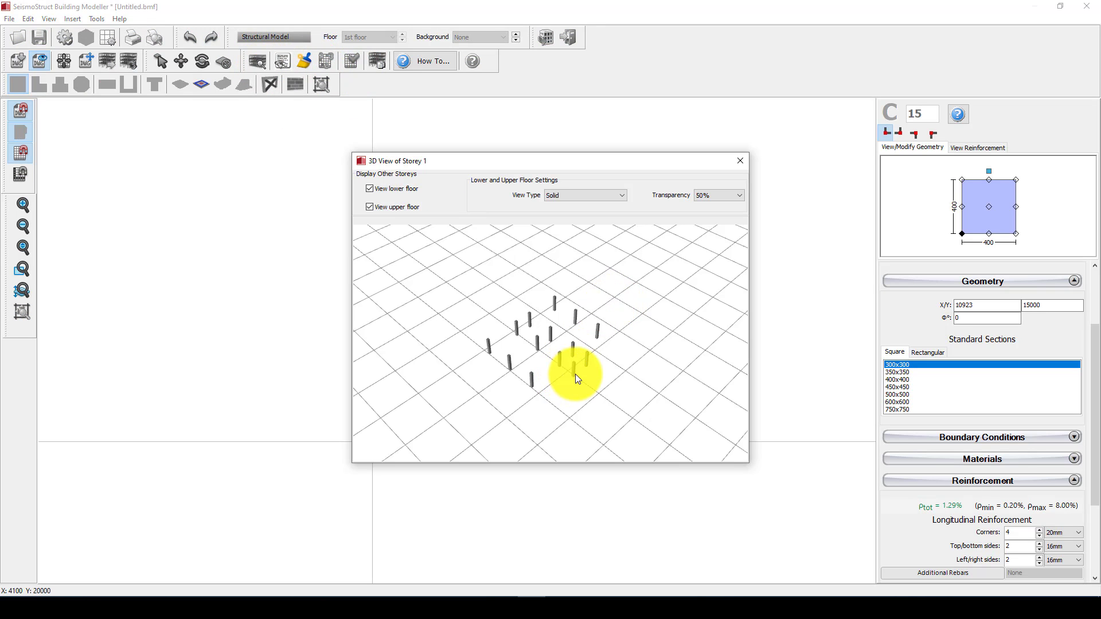
click(740, 160)
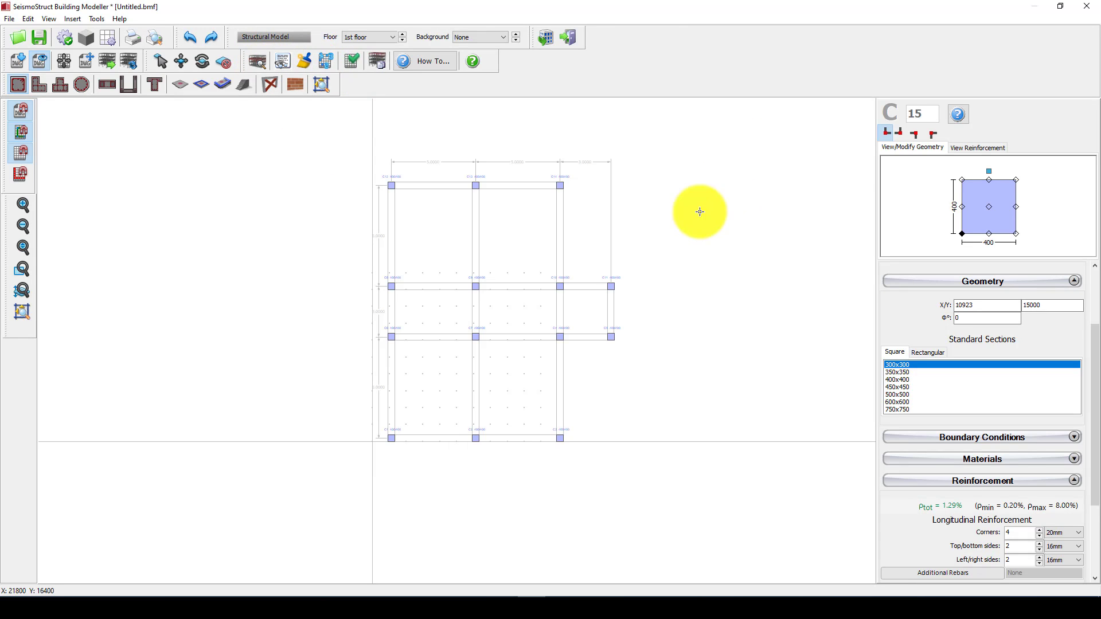
Step: Begin a new beam and assign it the standard 400x600 rectangular section with a centred insertion line
click(153, 87)
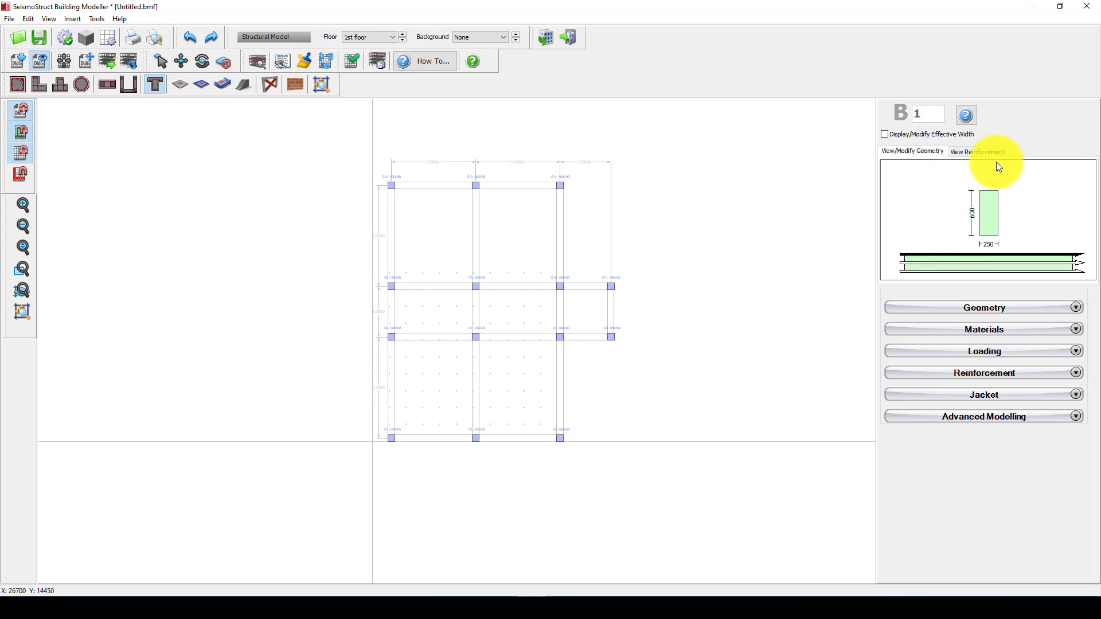
click(985, 308)
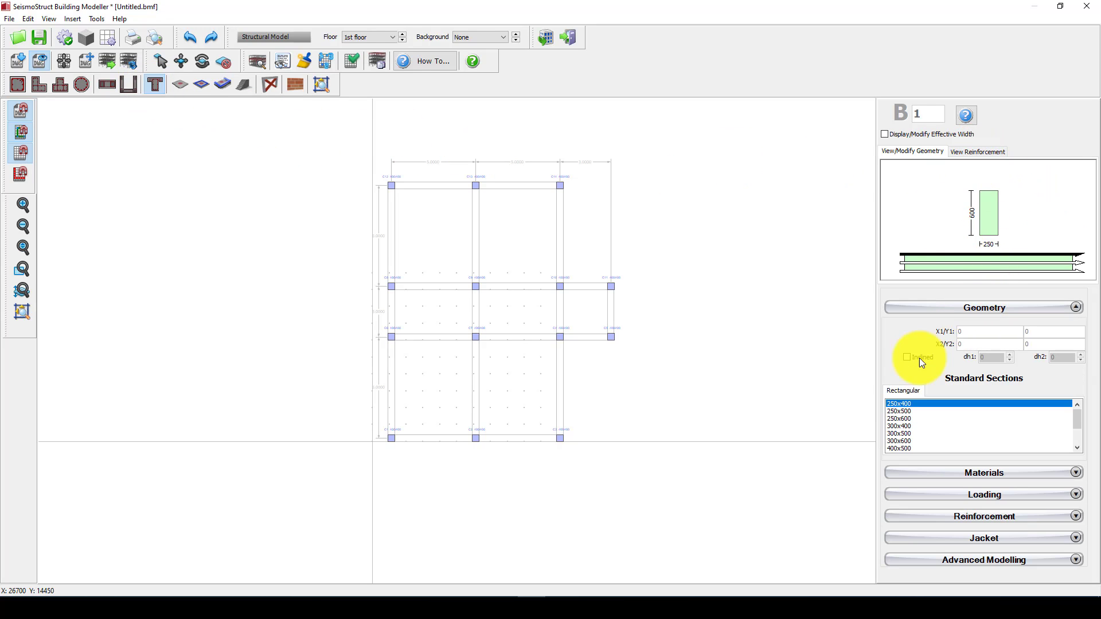
click(901, 448)
scroll(914, 436, down, 2)
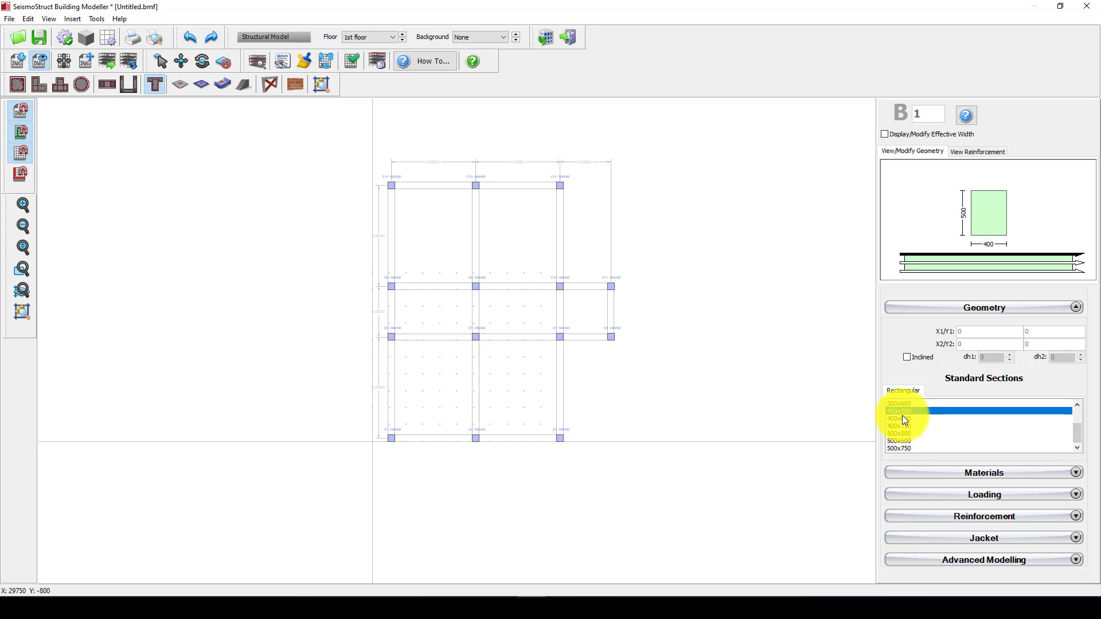
click(910, 420)
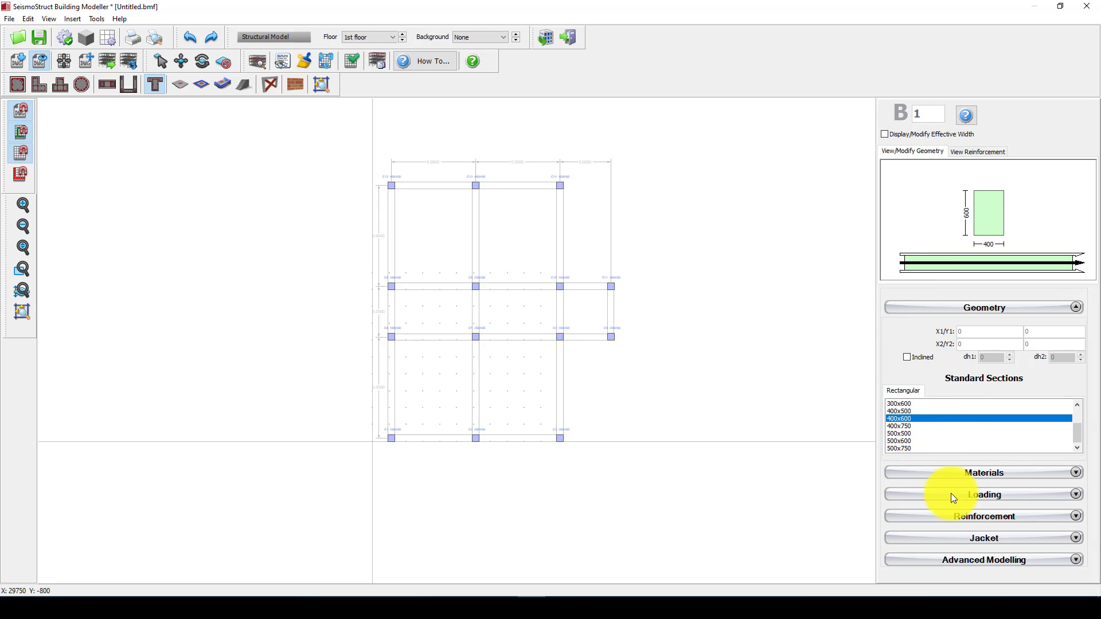
Step: Adjust the new beam's longitudinal reinforcement, with two 14 mm lower bars at the start
click(954, 518)
scroll(999, 511, down, 3)
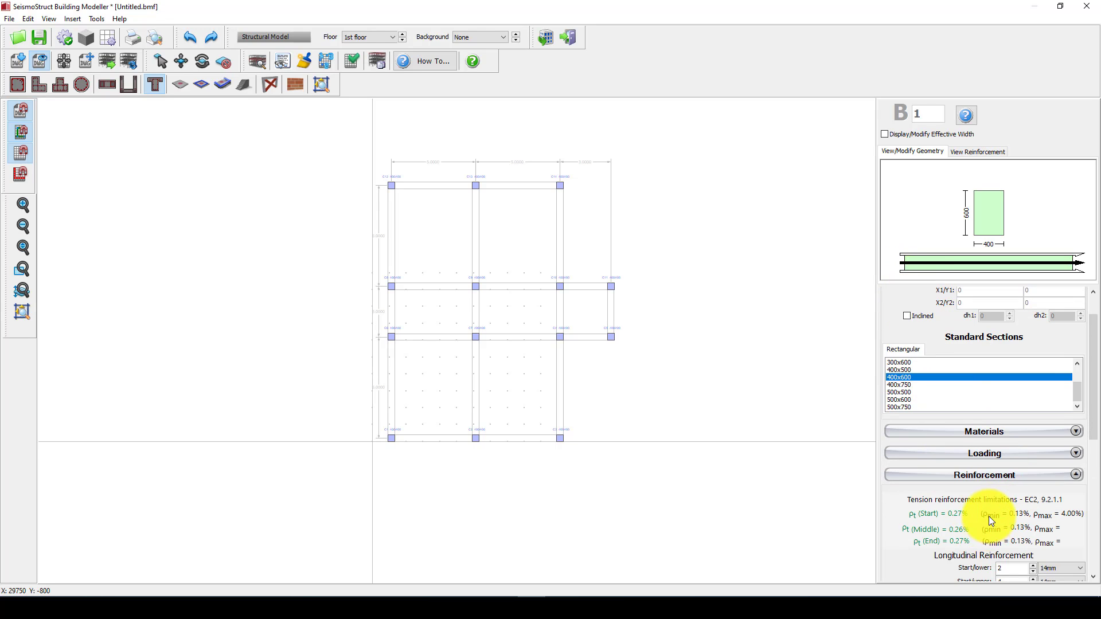
scroll(1031, 513, down, 2)
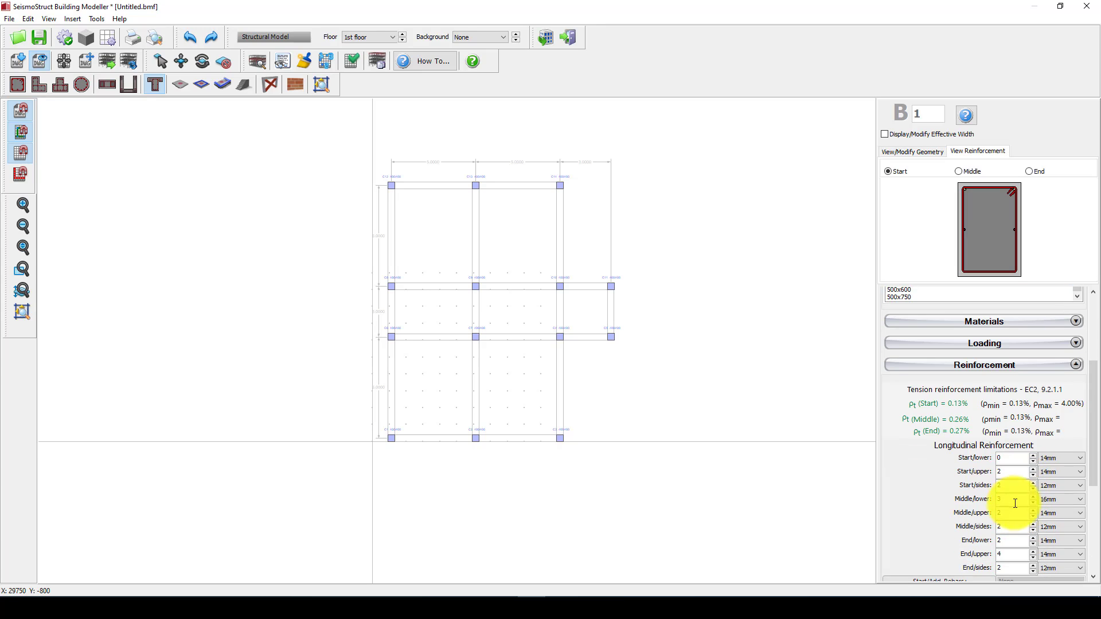
scroll(1019, 497, up, 6)
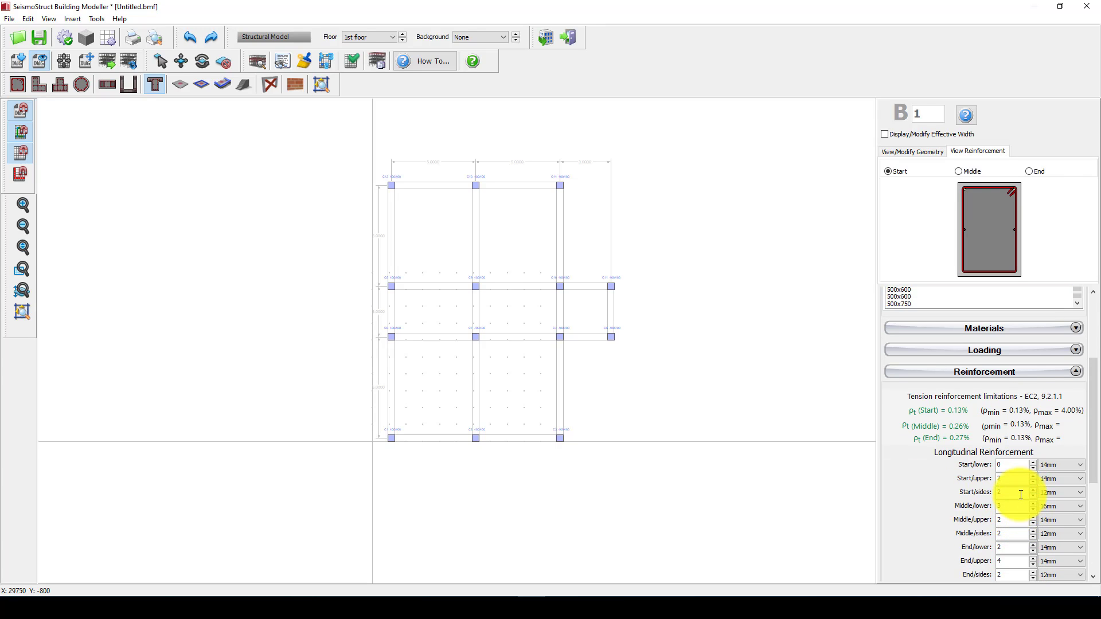
scroll(1024, 498, up, 5)
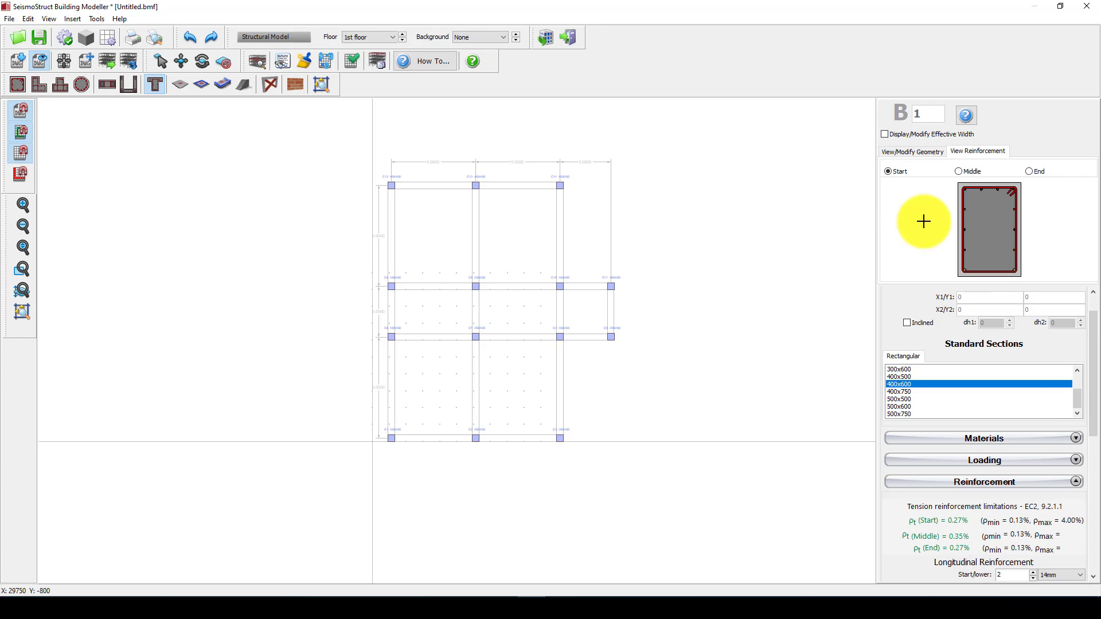
Step: Draw 400x600 beams along the plan's upper edge from column C12 to C14, and from C14 down to C3
scroll(396, 181, up, 3)
click(392, 183)
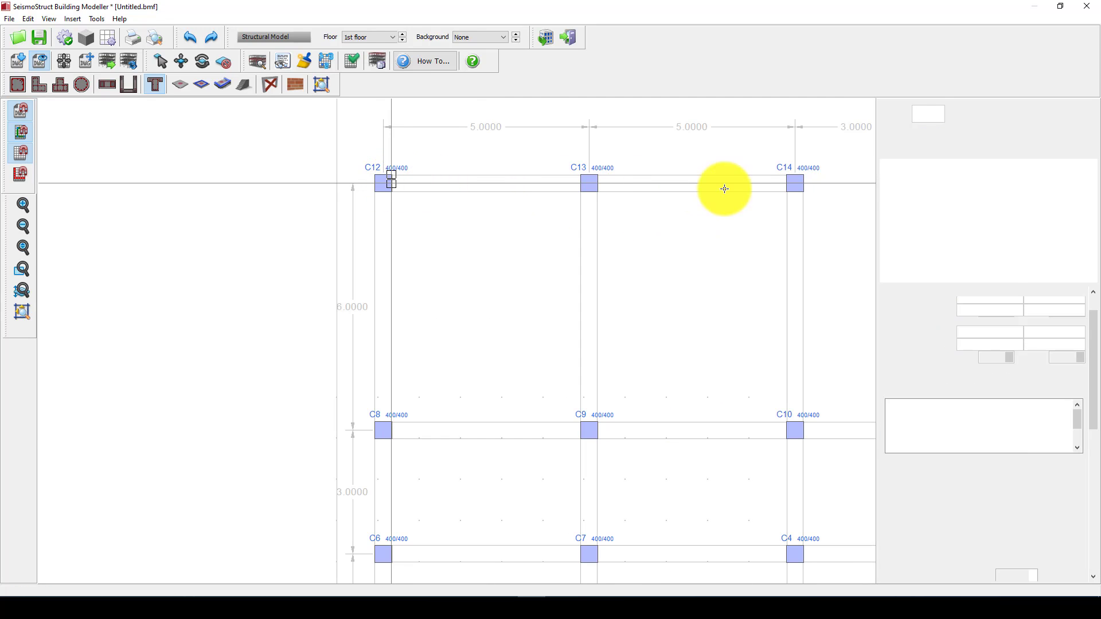
click(784, 186)
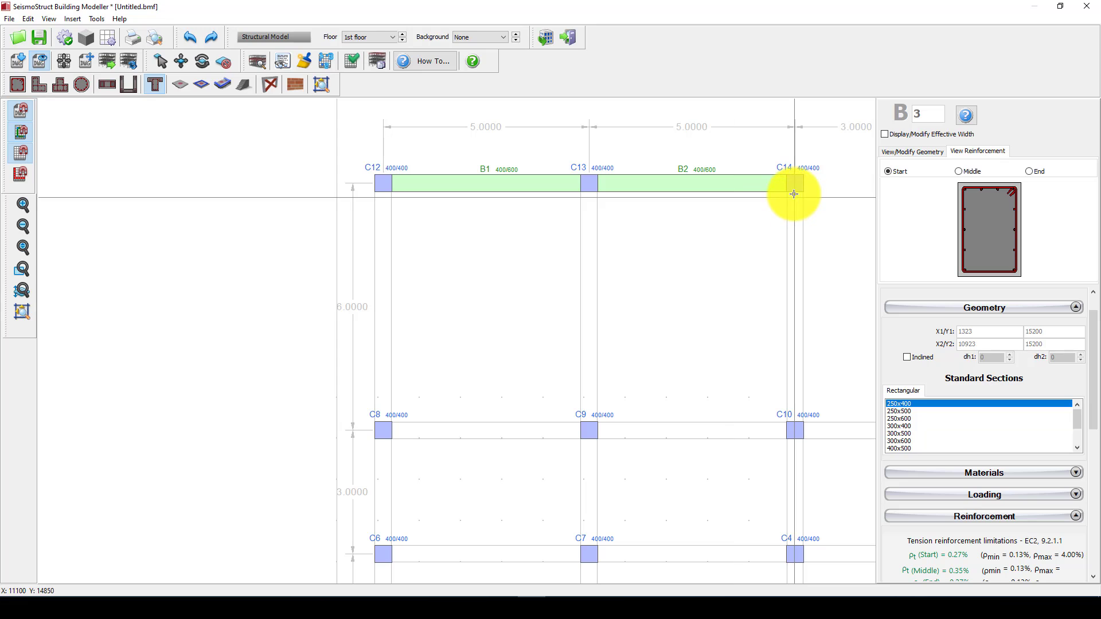
scroll(659, 197, down, 2)
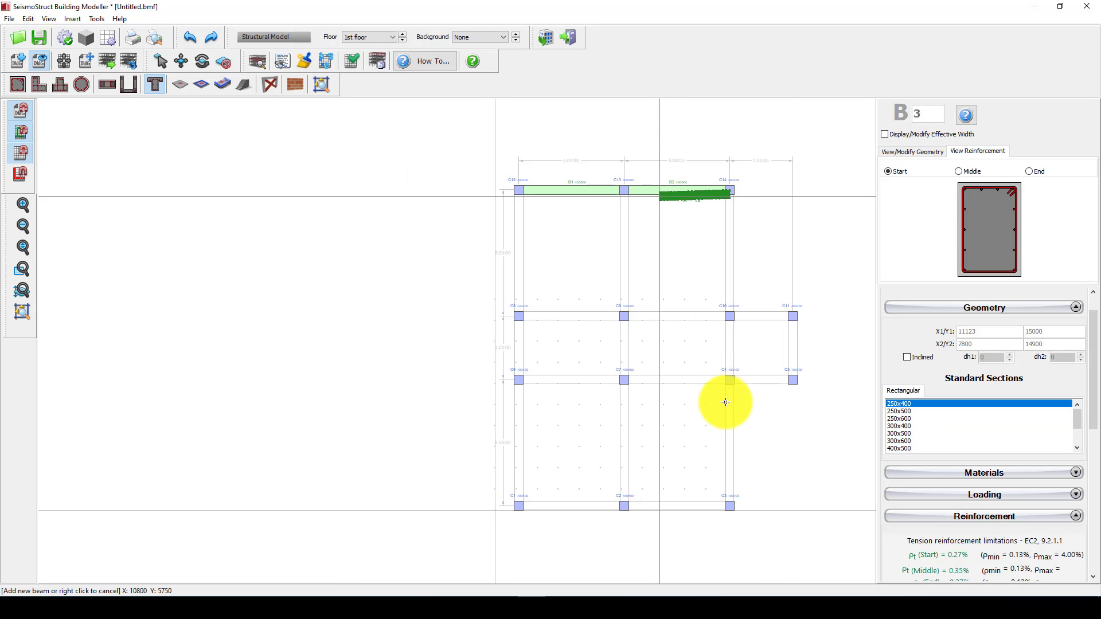
click(730, 502)
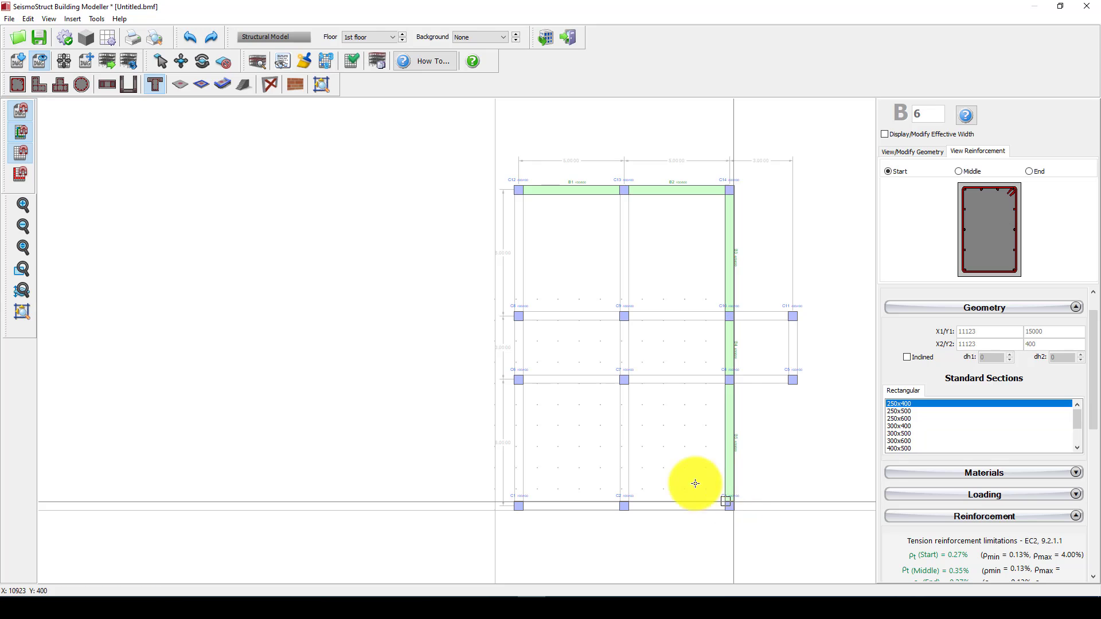
Step: Draw the 400x600 beams along the plan's outer column line from C12 down to C1
scroll(526, 194, up, 2)
click(514, 193)
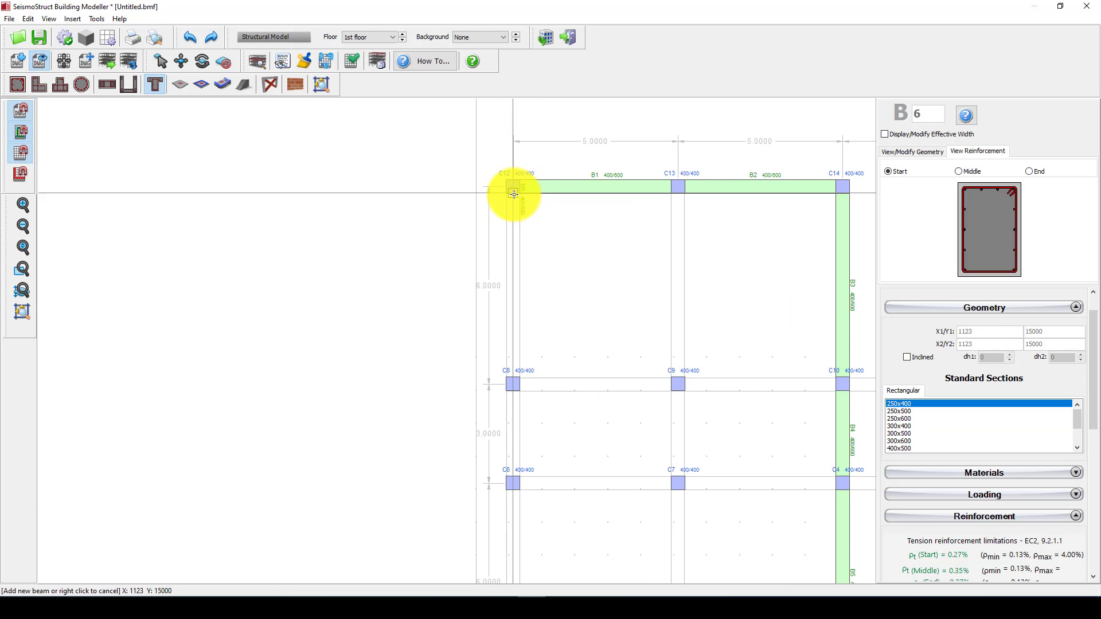
scroll(514, 194, down, 2)
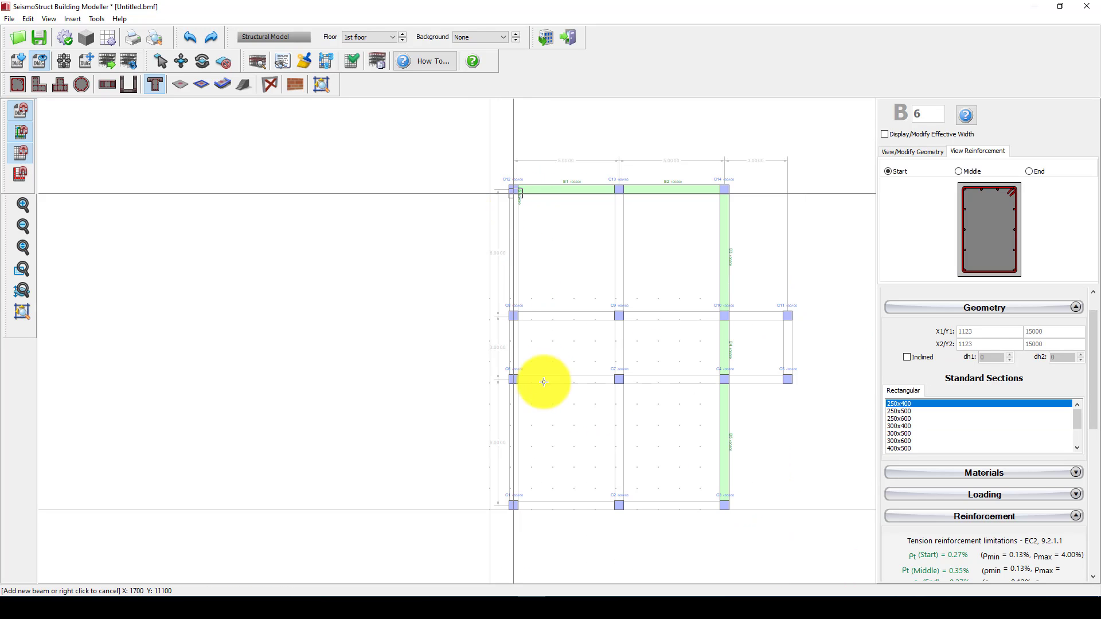
click(514, 500)
scroll(541, 317, up, 1)
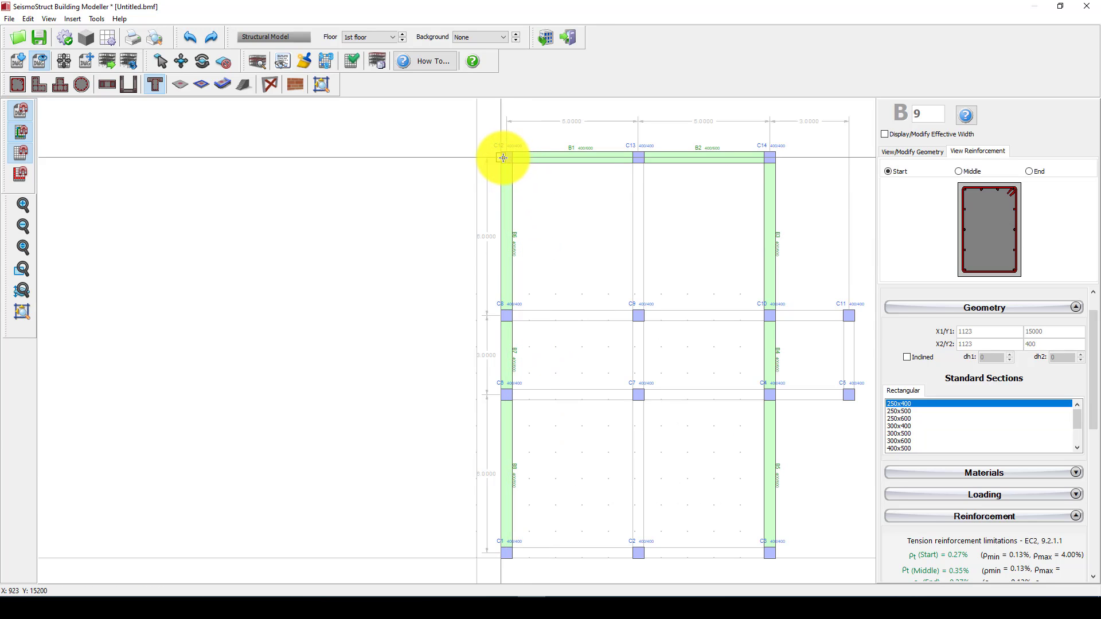
scroll(503, 158, down, 1)
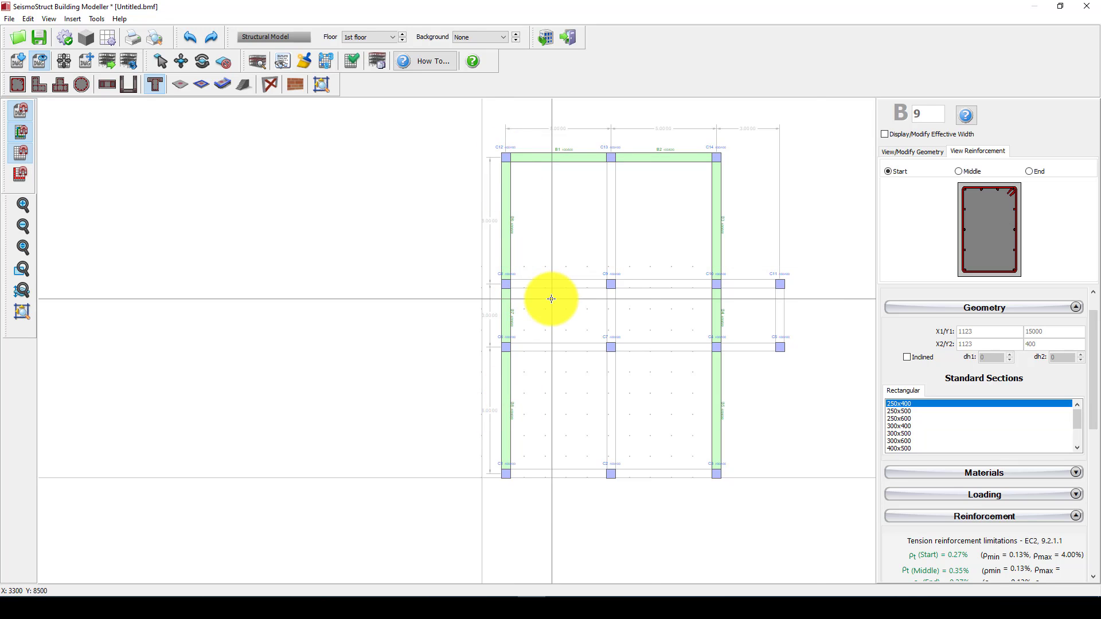
Step: Draw 400x600 beams across the plan from column C8 to C10 and from C6 to C5
scroll(551, 298, up, 1)
click(487, 275)
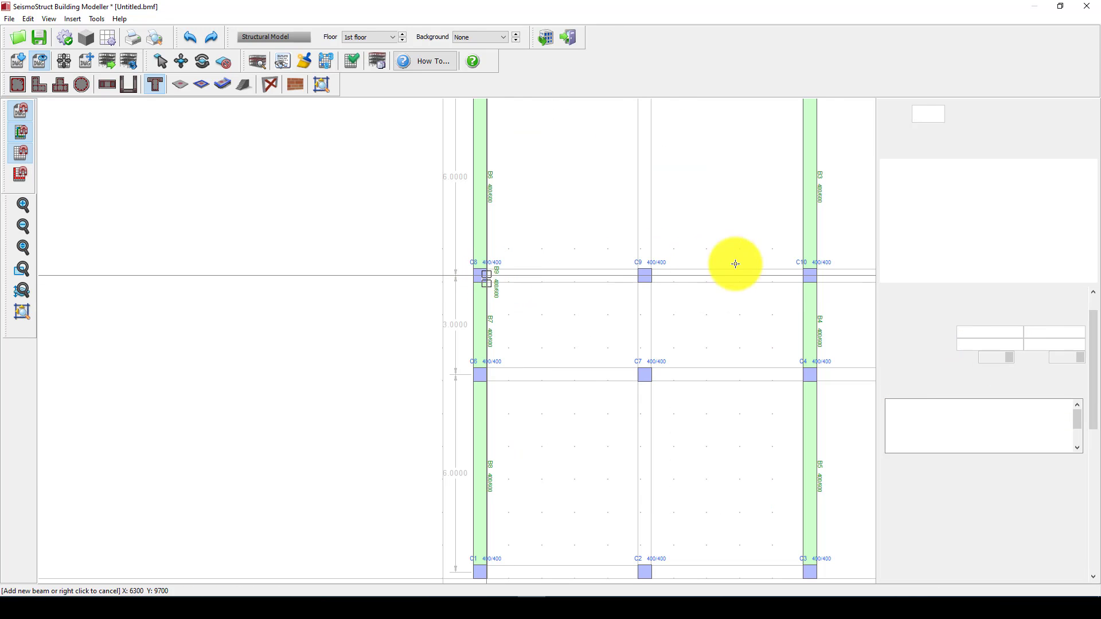
click(802, 276)
right_click(804, 277)
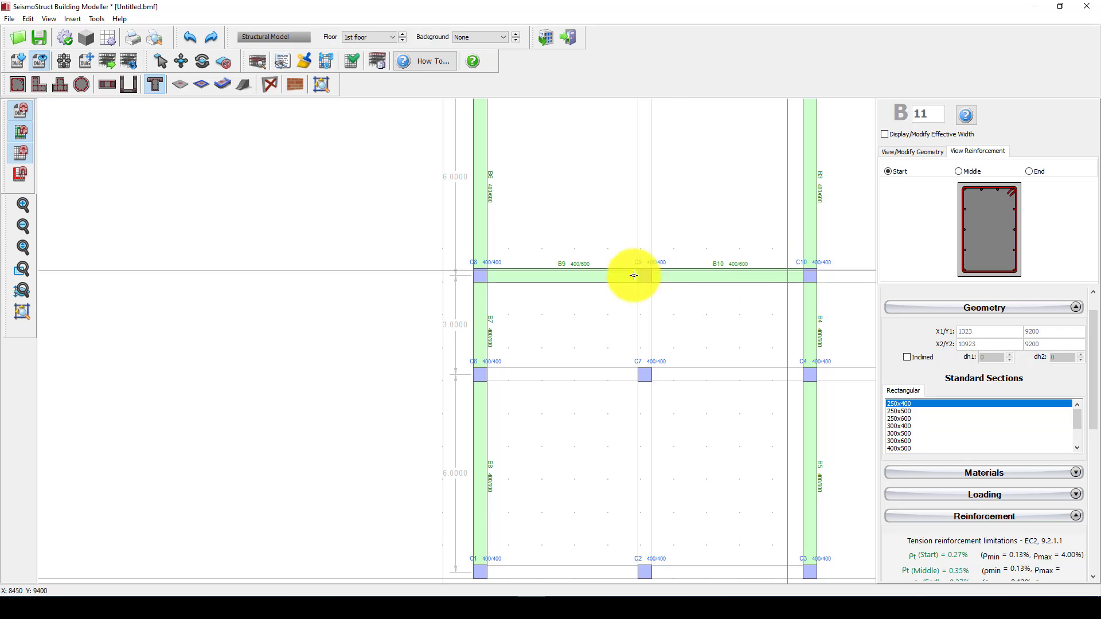
scroll(514, 288, down, 1)
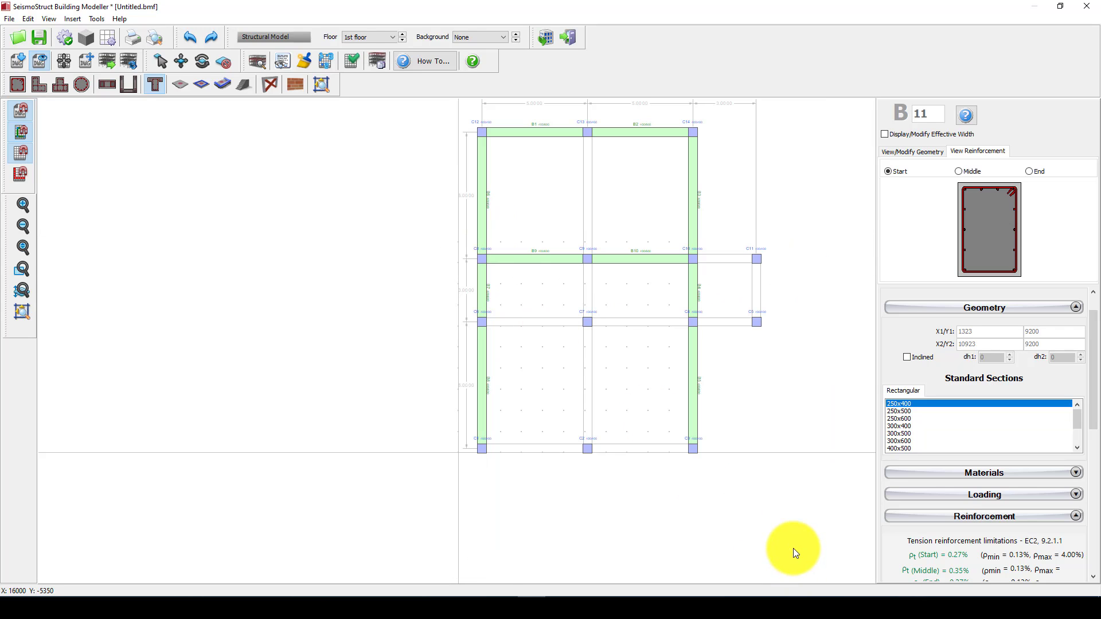
click(487, 322)
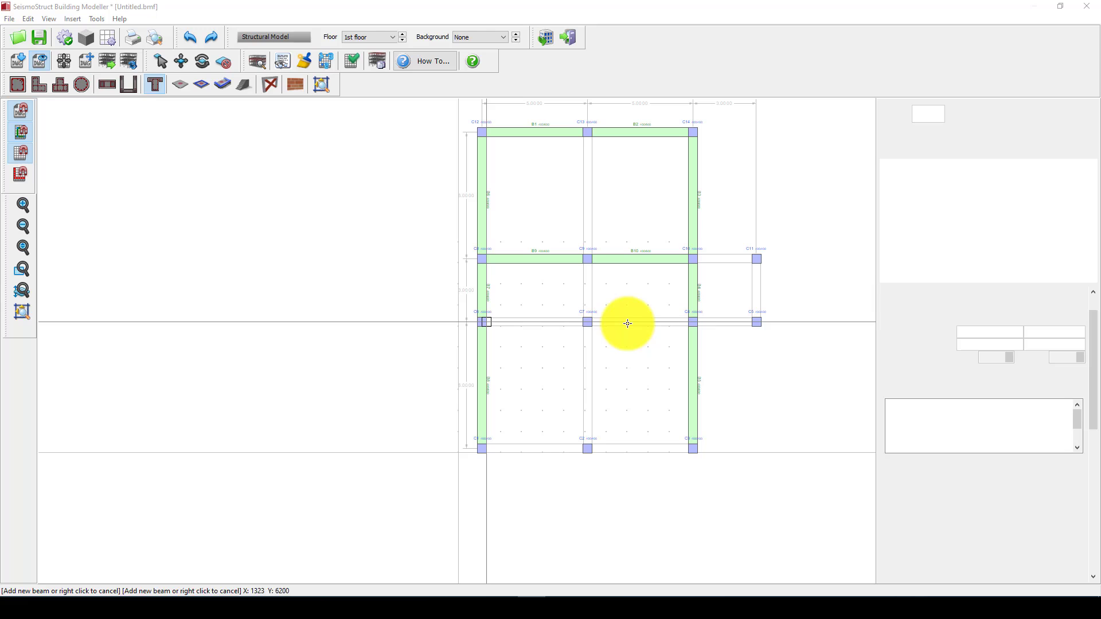
click(751, 324)
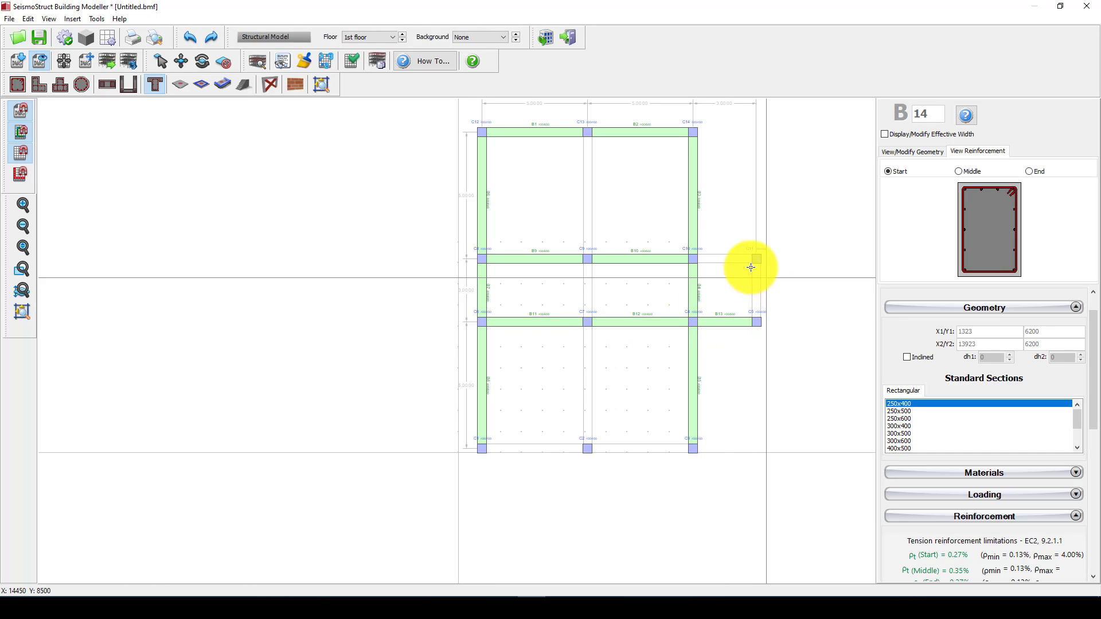
Step: Enclose the projecting bay with 400x600 beams from column C10 to C11 and from C11 down to C5
click(697, 259)
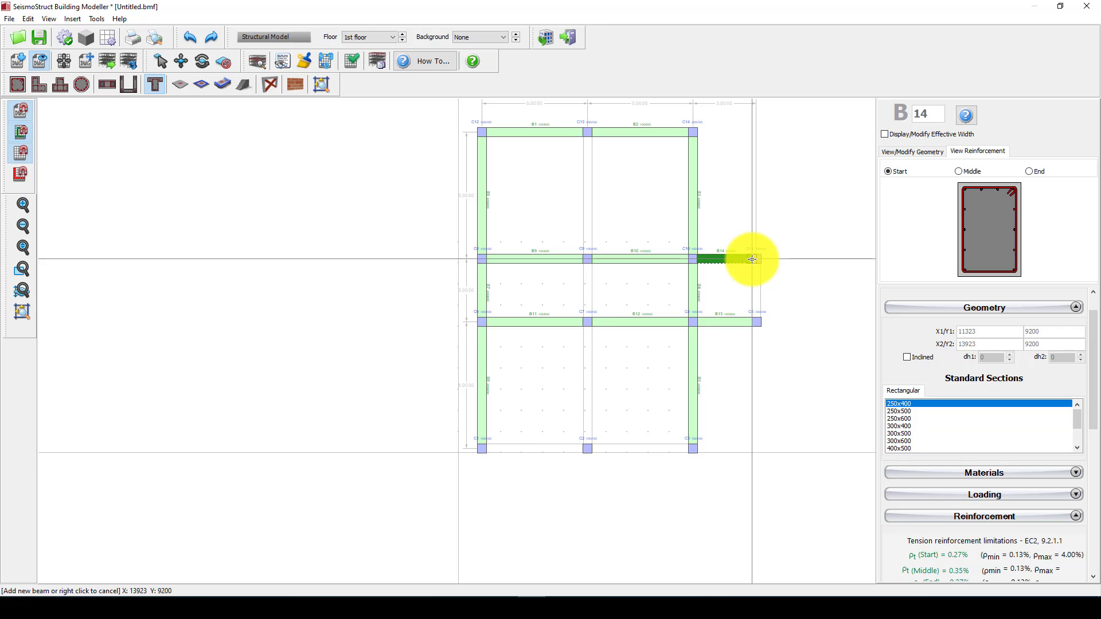
click(756, 264)
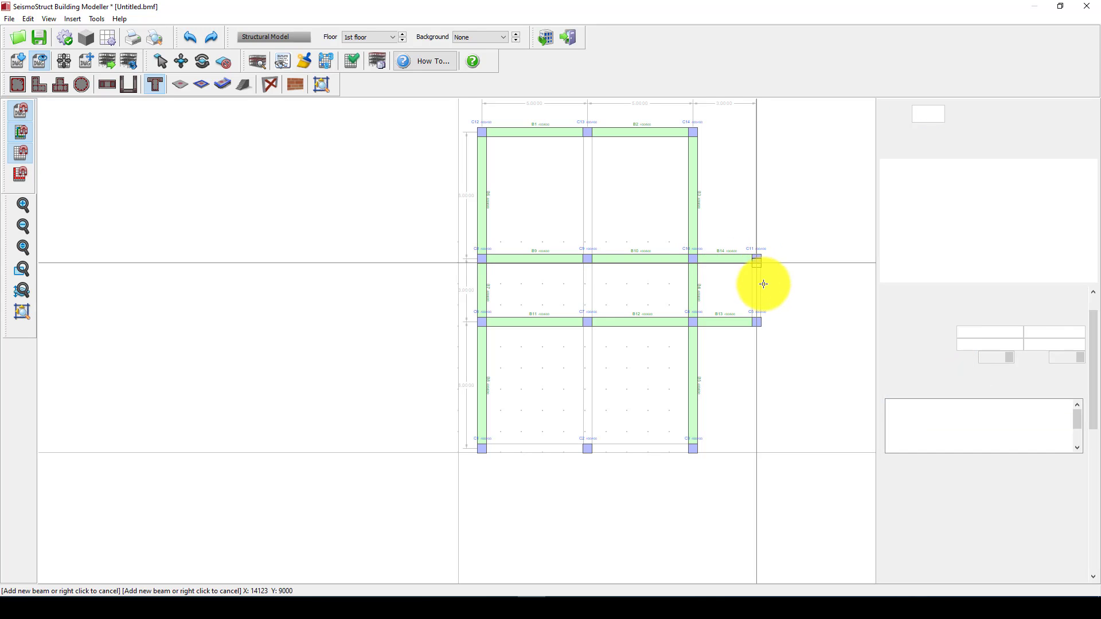
click(757, 316)
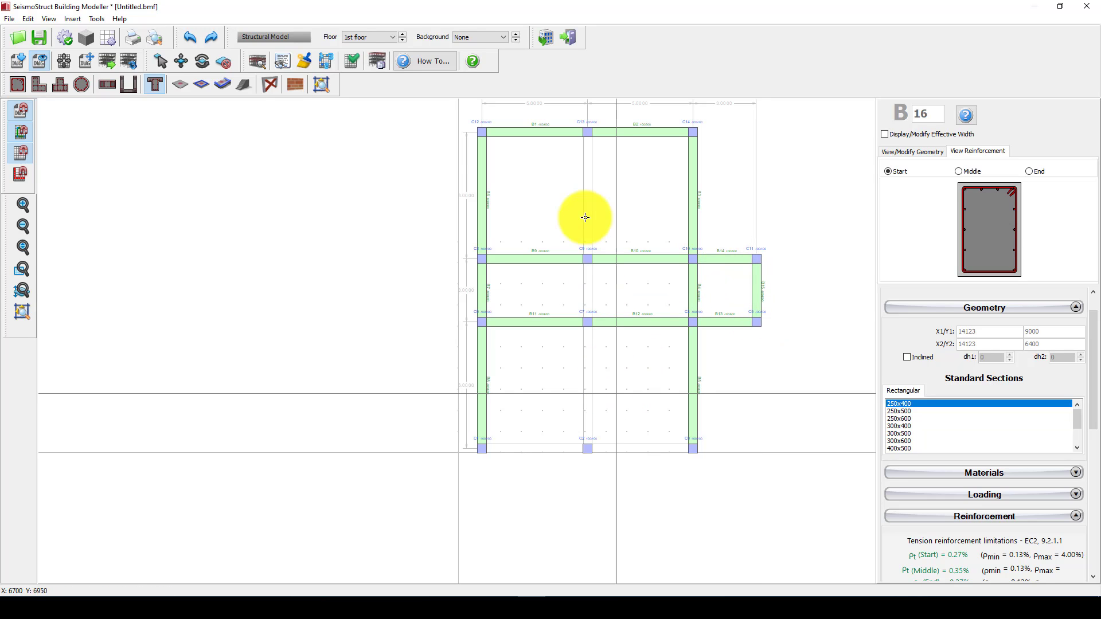
Step: Draw 400x600 beams along the middle column line from C13 to C2 and along the lower edge from C1 to C3
click(587, 135)
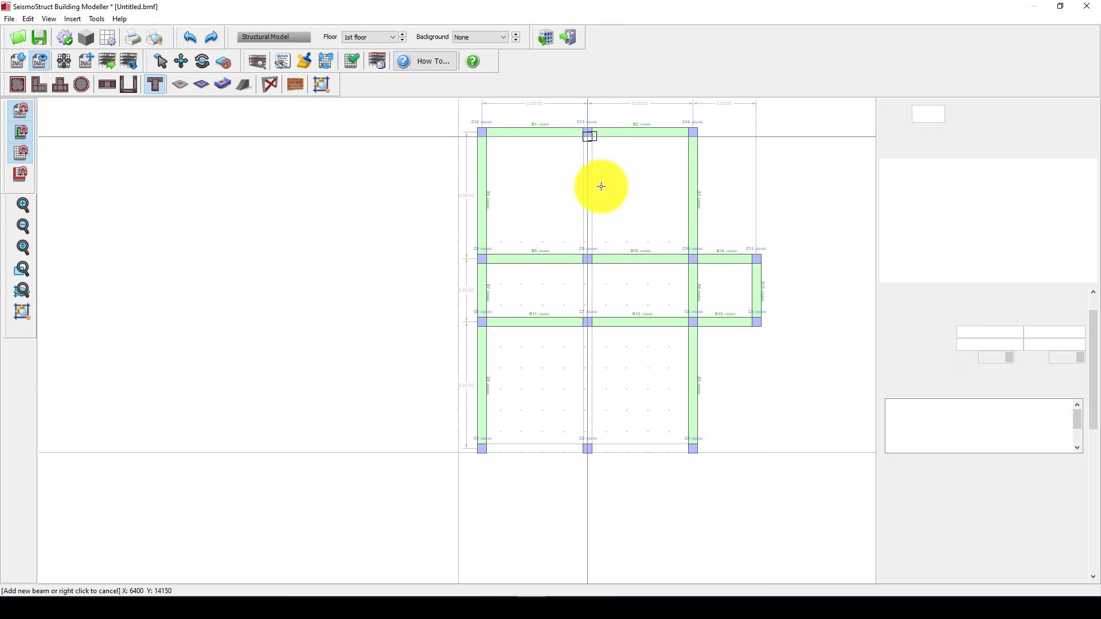
scroll(589, 448, up, 3)
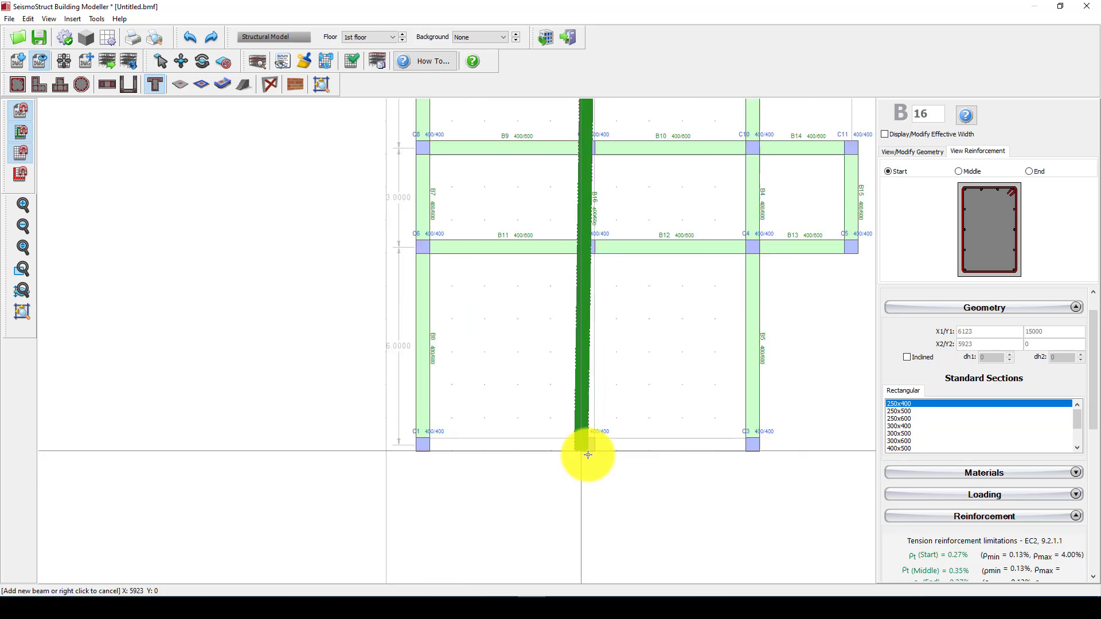
click(589, 435)
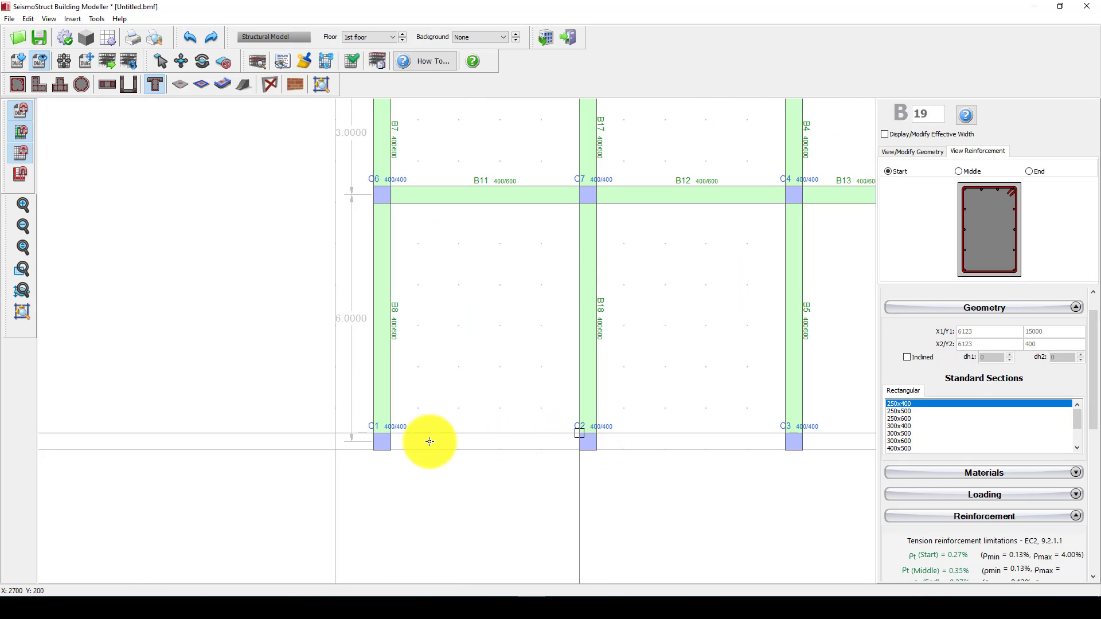
click(392, 440)
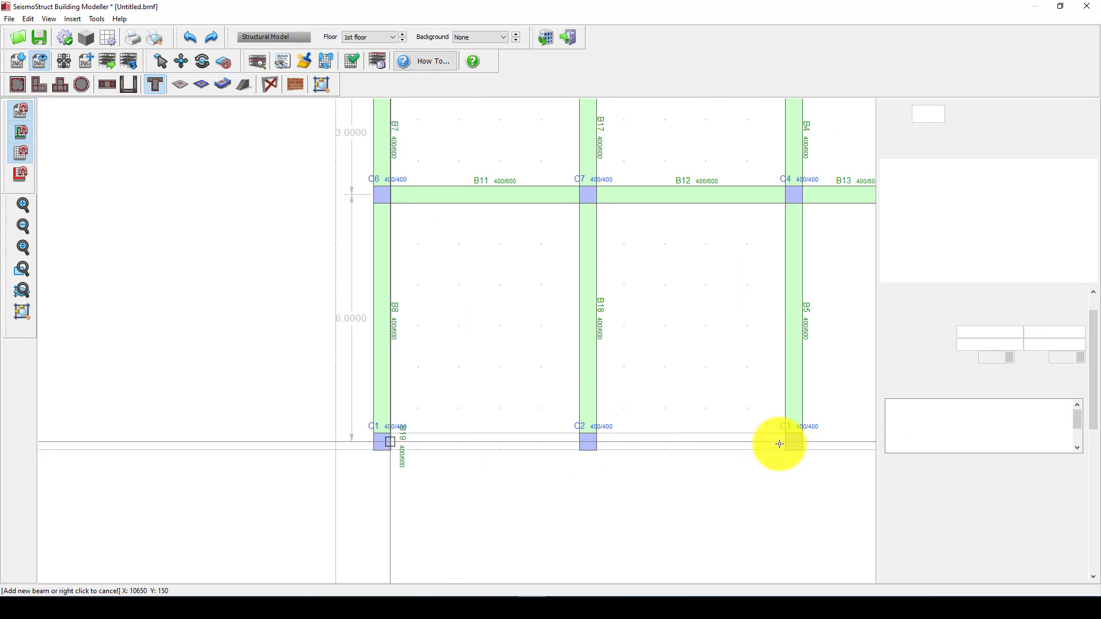
click(781, 443)
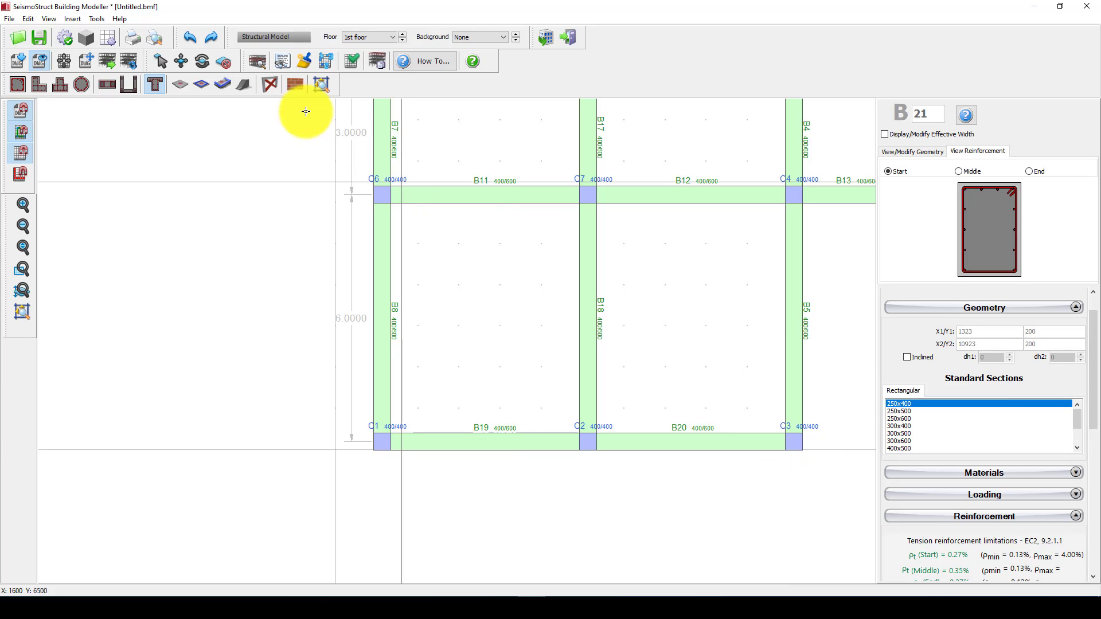
Step: Check the completed beam layout in the 3D view of storey 1, and close the view
click(258, 61)
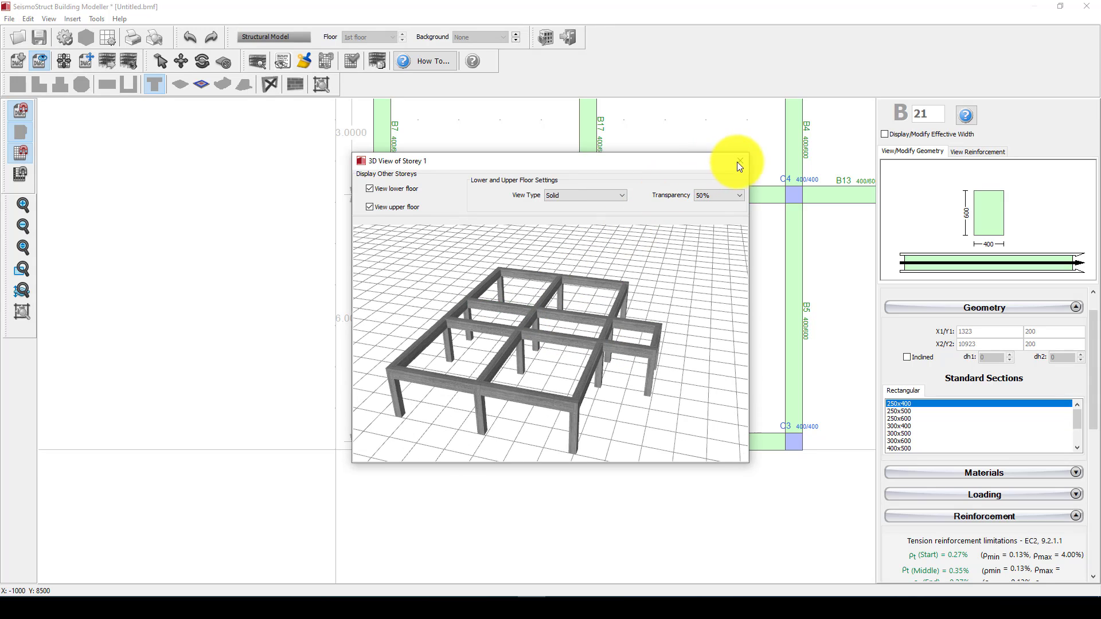
click(739, 162)
scroll(408, 322, down, 4)
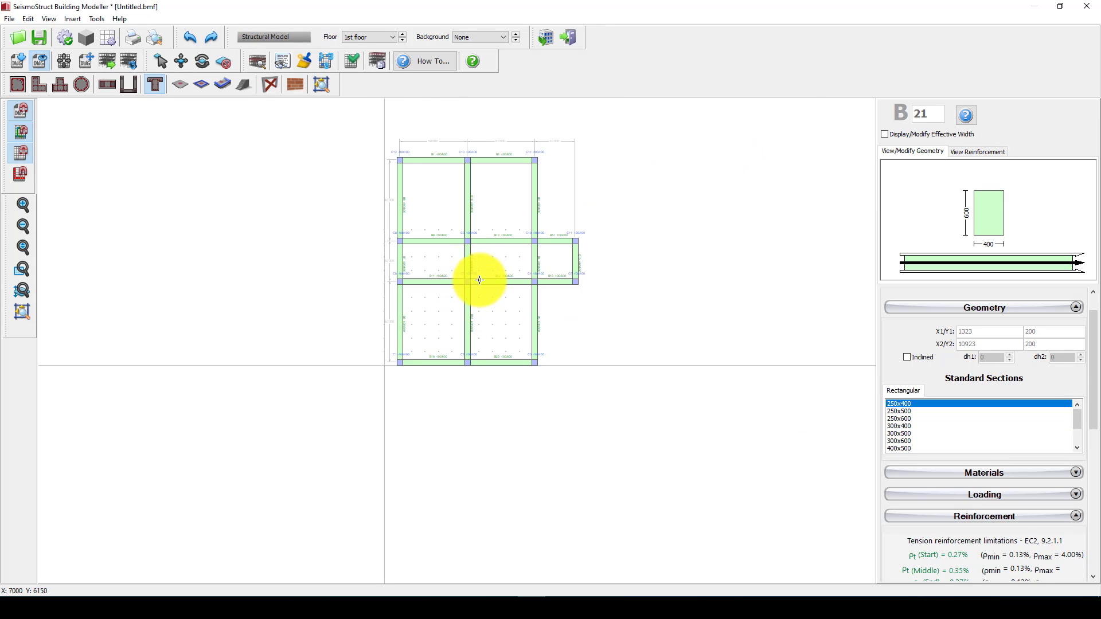
Step: Place 150 mm slabs in the six main panels between the beams, leaving the projecting bay between C10 and C5 open
click(178, 83)
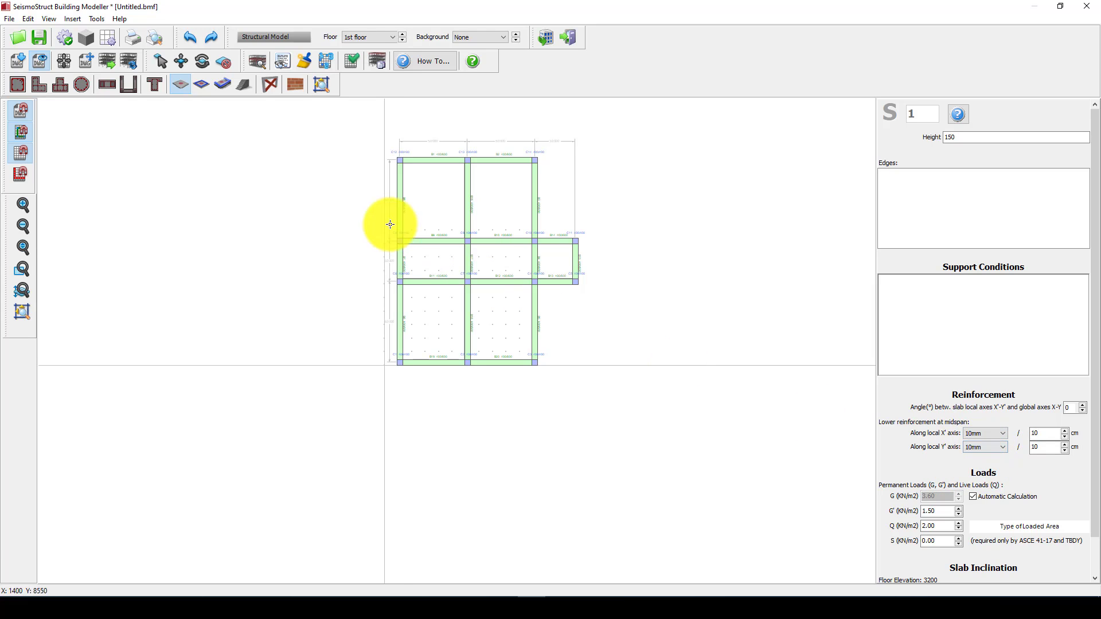
click(427, 197)
click(490, 205)
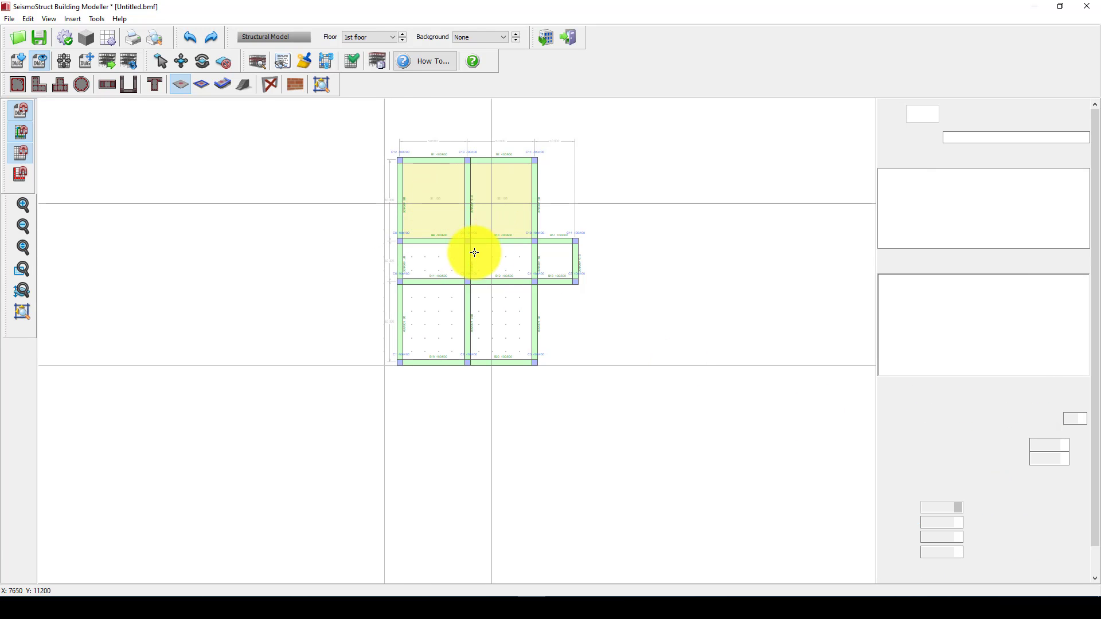
click(423, 256)
click(504, 253)
click(485, 308)
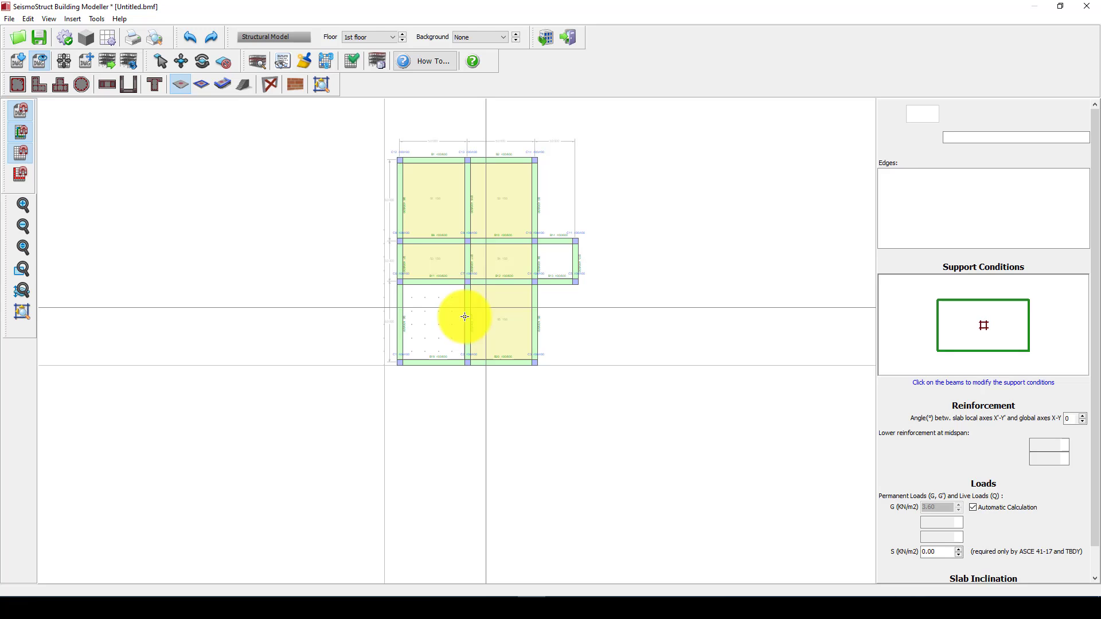
click(432, 313)
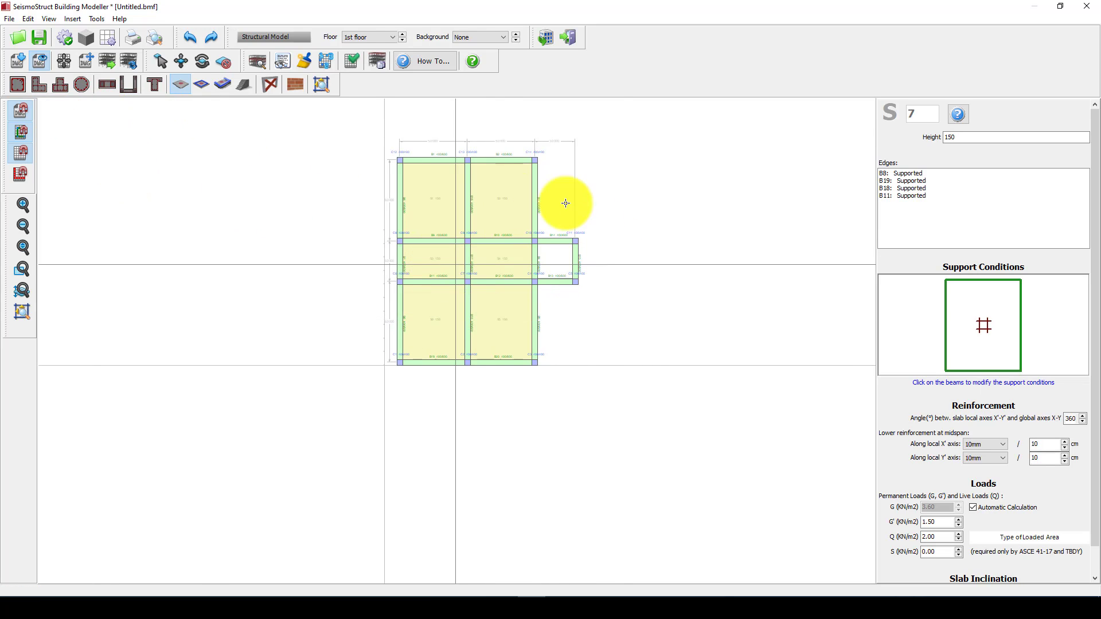
Step: Examine the slabs and the open projecting bay in the 3D view of storey 1, and close the view
click(256, 61)
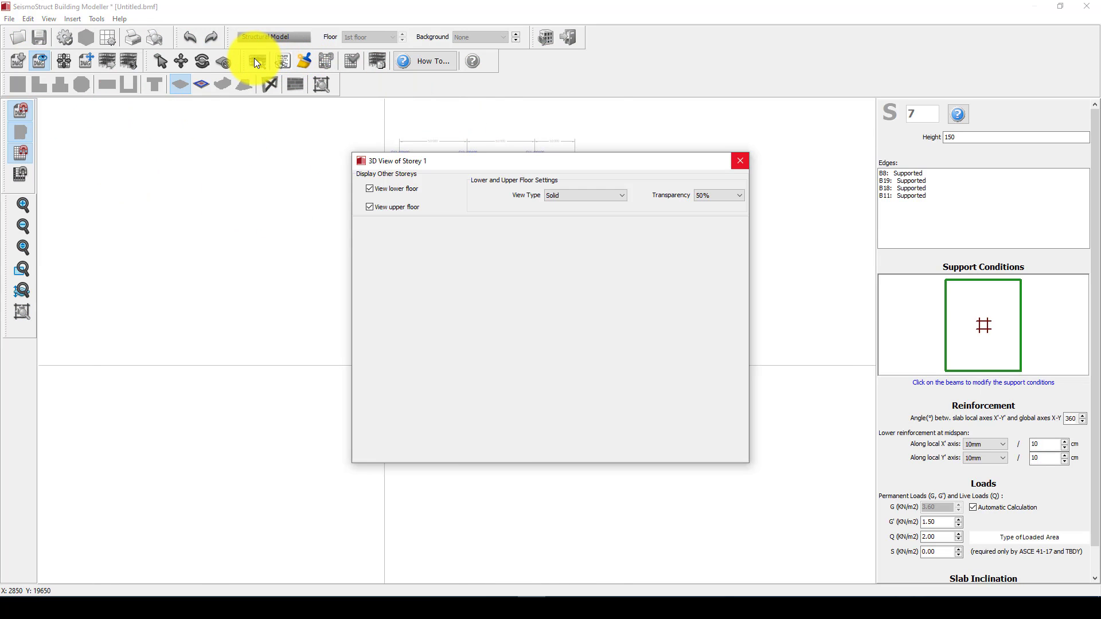
scroll(582, 371, up, 8)
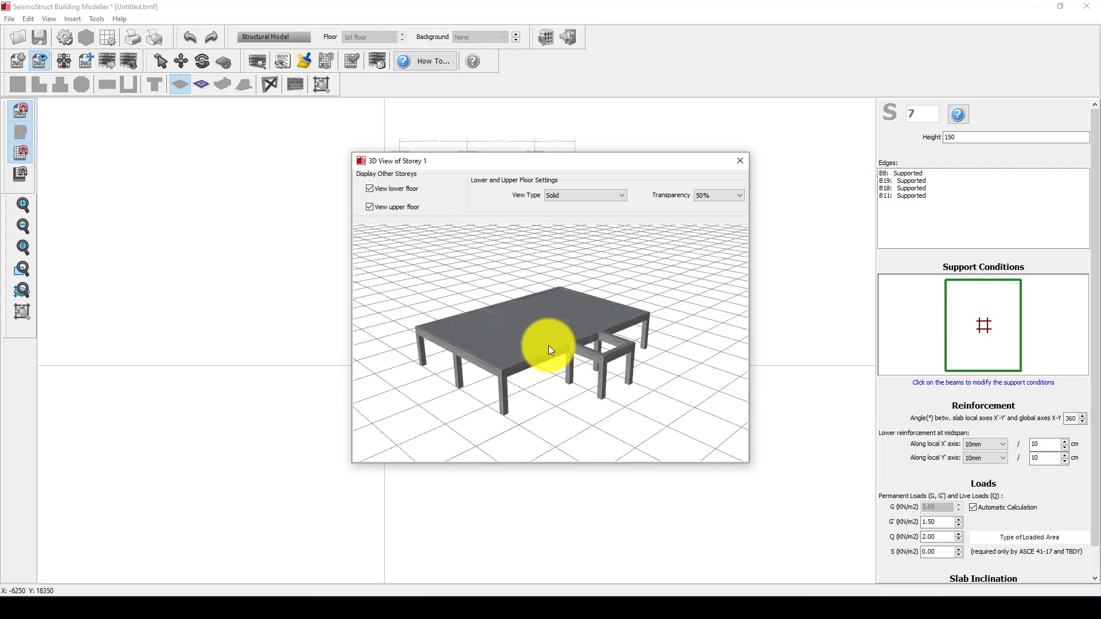
scroll(575, 353, down, 3)
drag(636, 351, 720, 182)
click(739, 163)
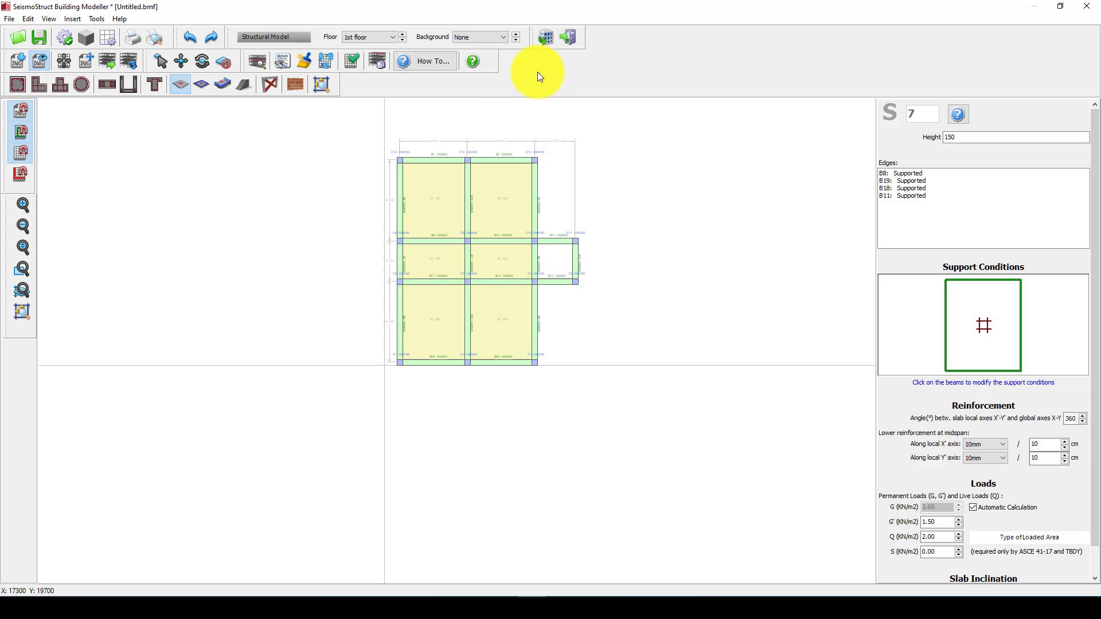
Step: Copy the 1st floor's layout to the 2nd floor
click(372, 63)
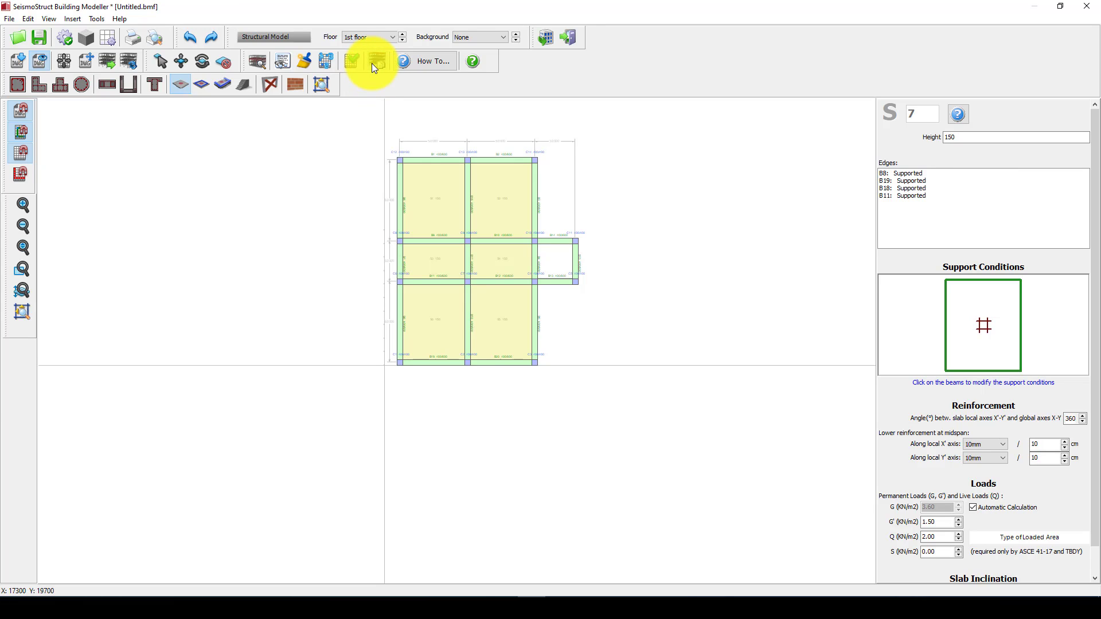
drag(504, 242, 756, 159)
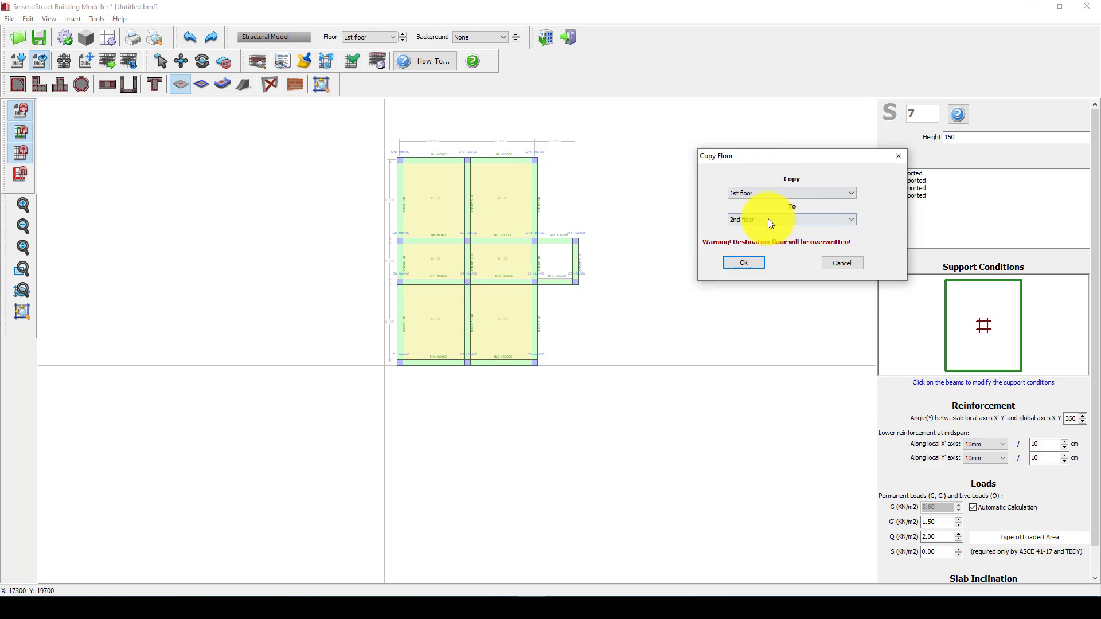
click(754, 262)
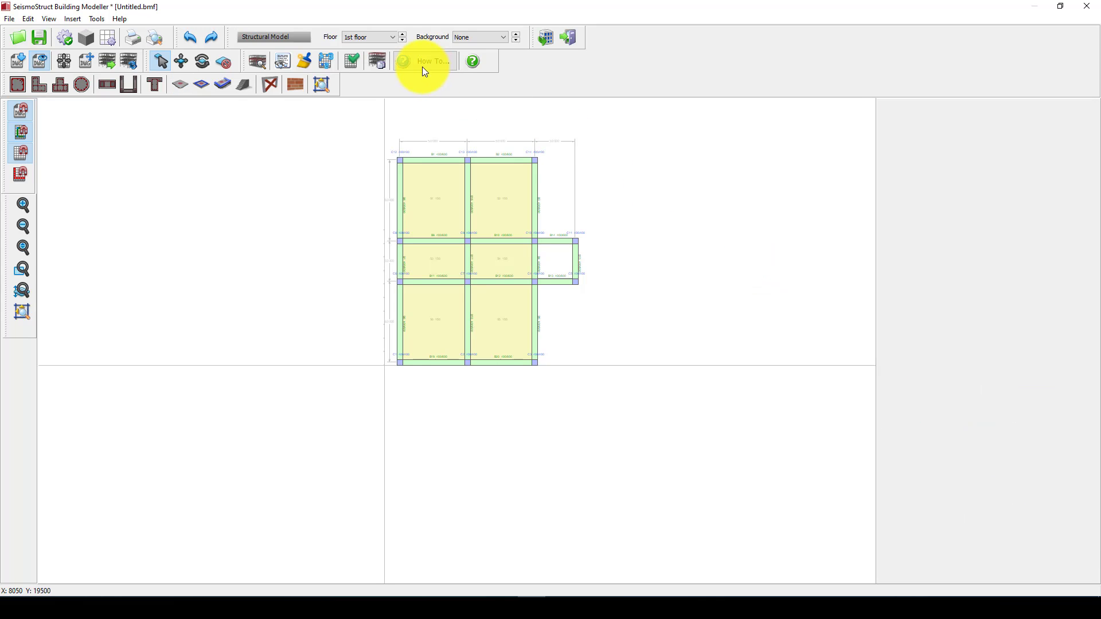
Step: Copy the 1st floor's layout to the 3rd floor
click(378, 61)
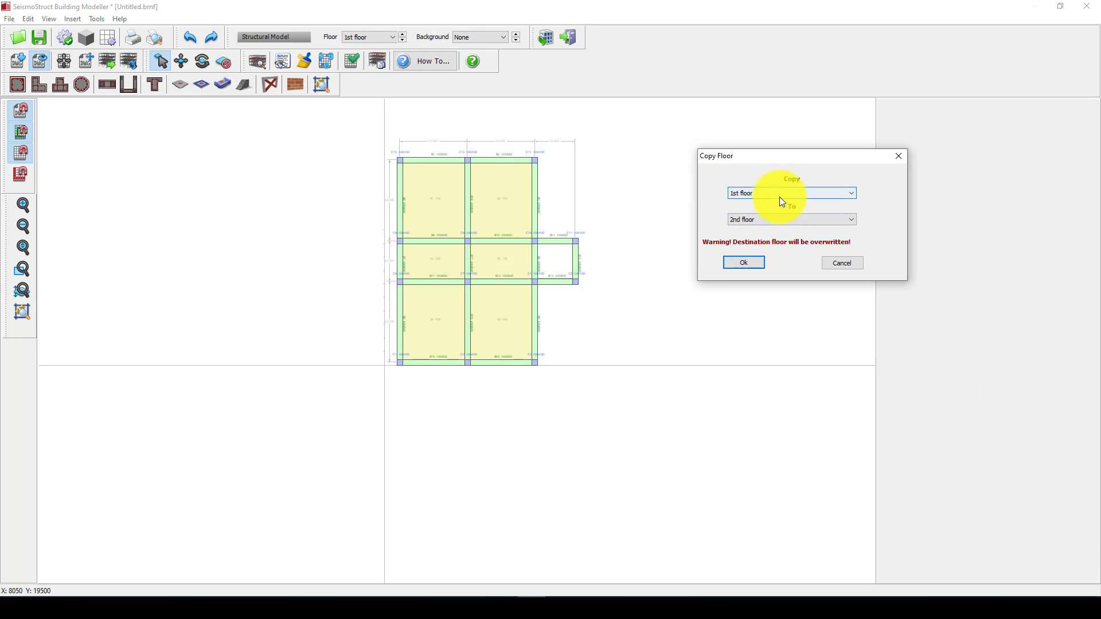
click(772, 221)
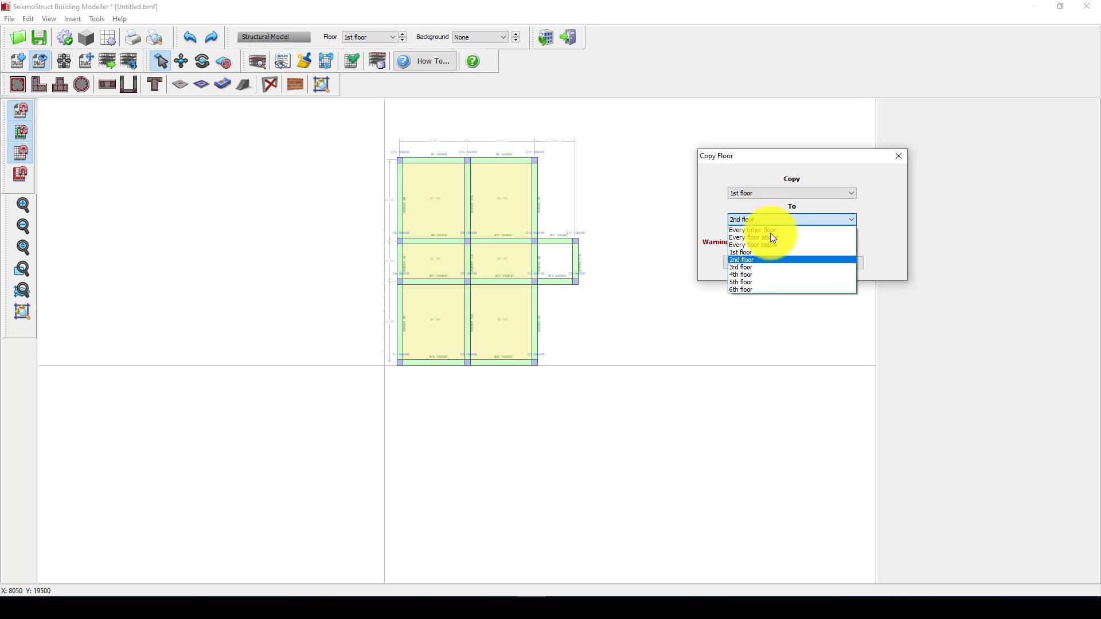
click(763, 267)
click(748, 262)
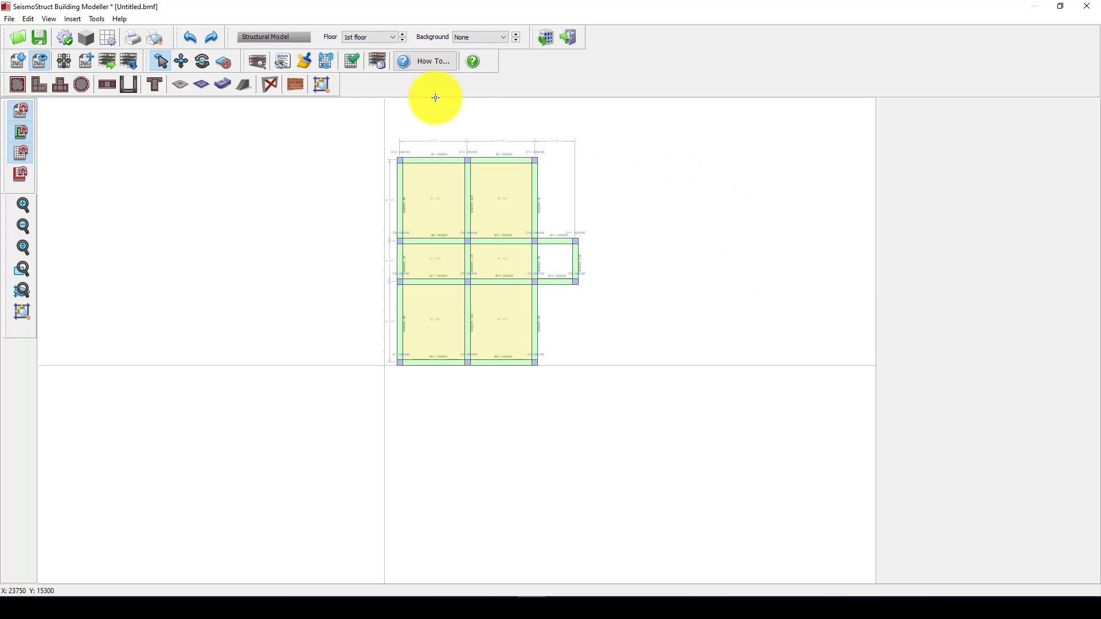
Step: Copy the 1st floor's layout to the 4th floor
click(376, 62)
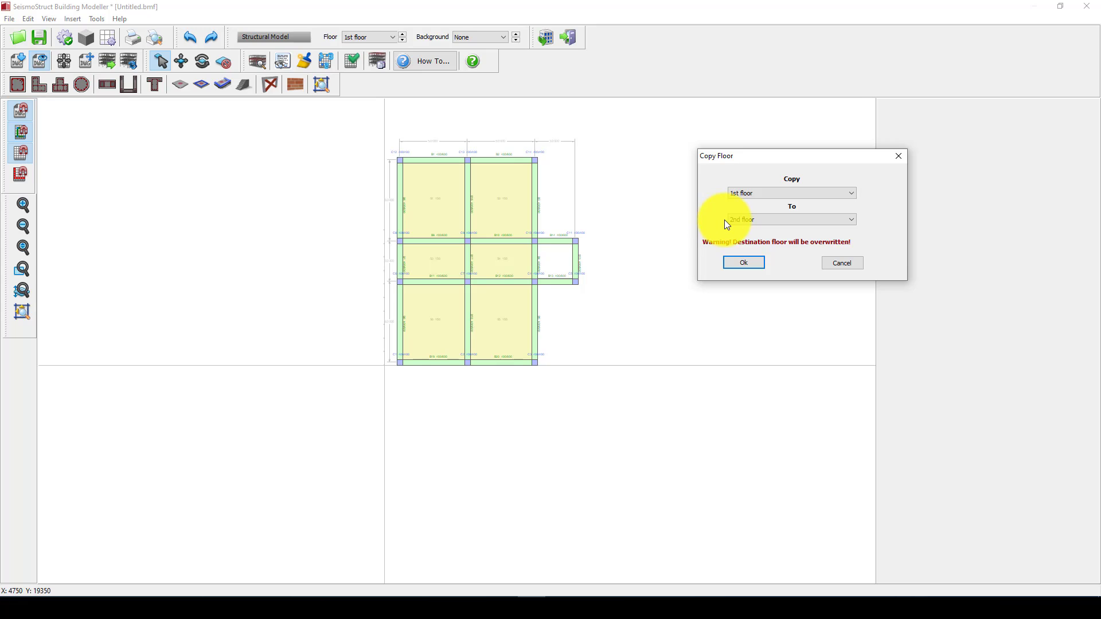
click(755, 219)
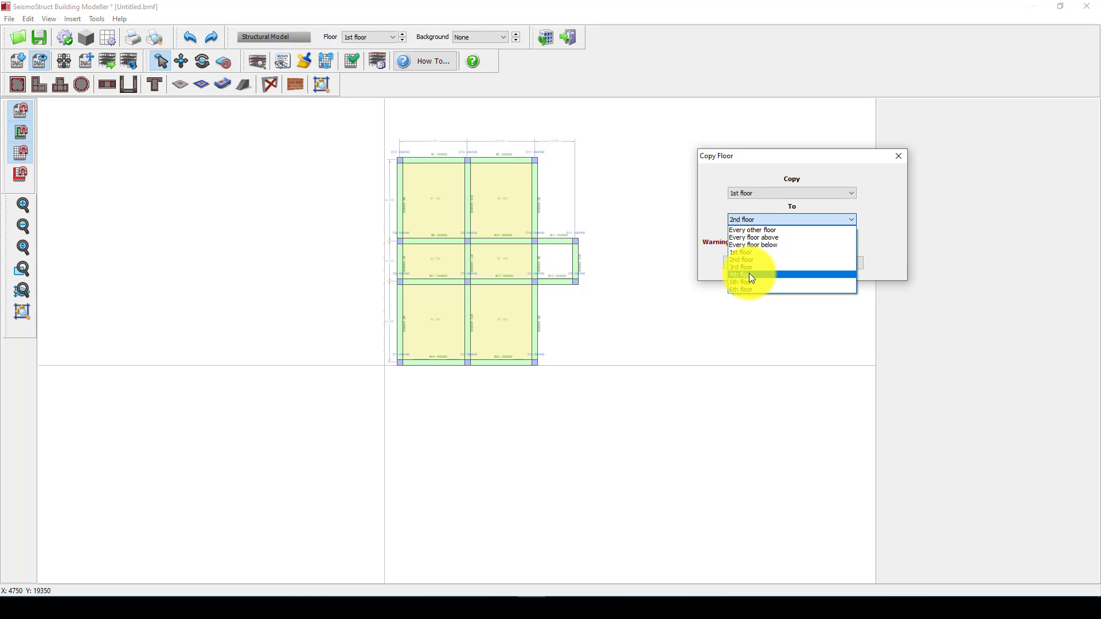
click(747, 267)
click(745, 264)
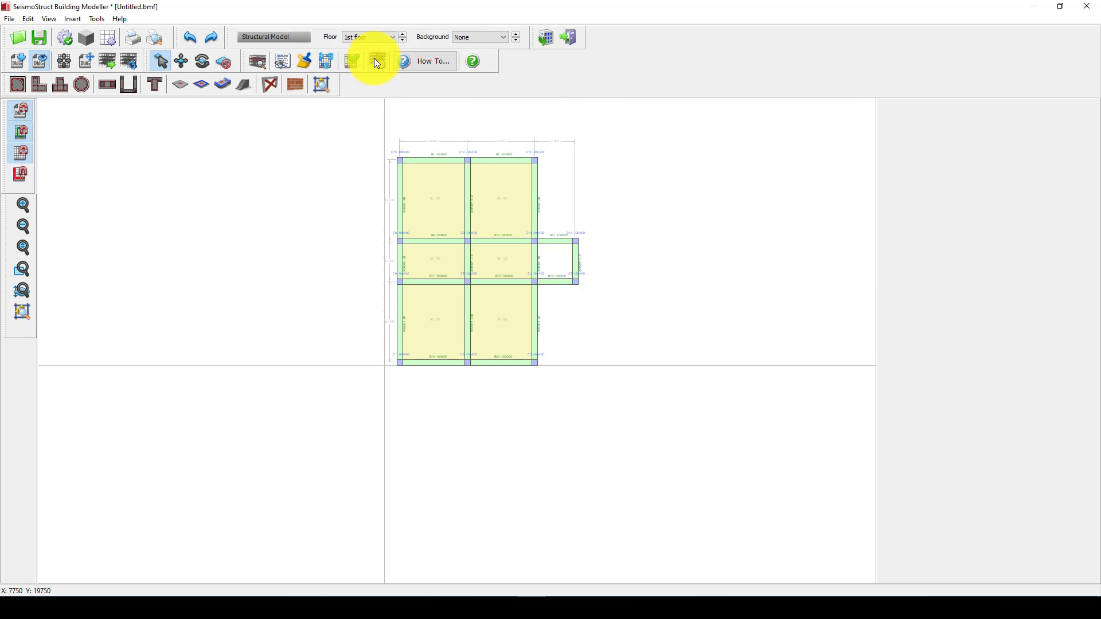
Step: Copy the 1st floor's layout to the 5th floor
click(377, 62)
click(756, 220)
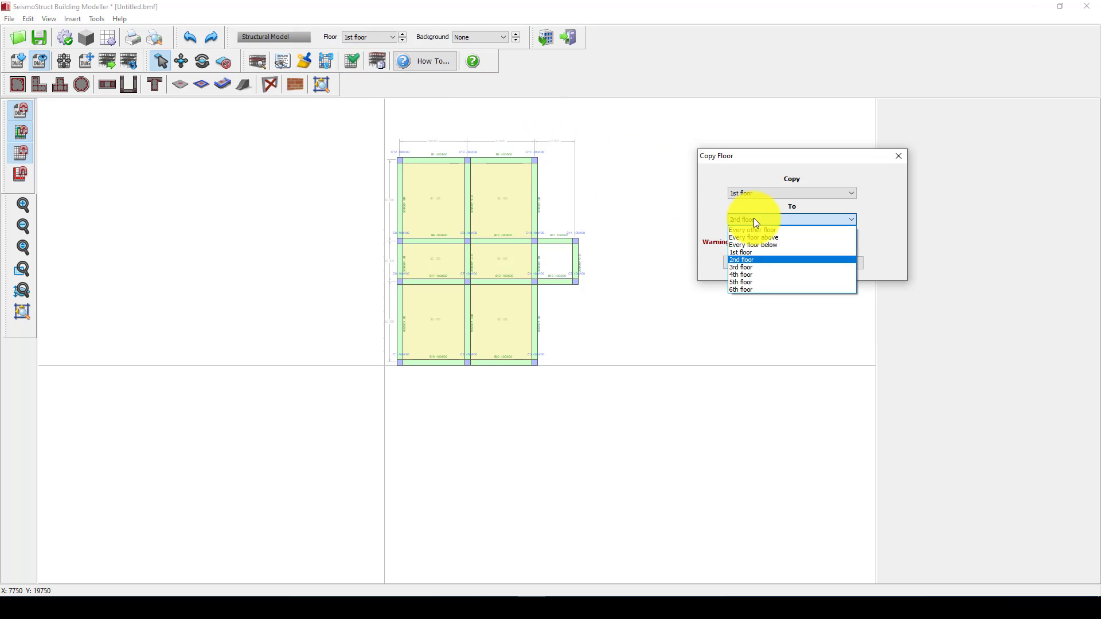
click(752, 284)
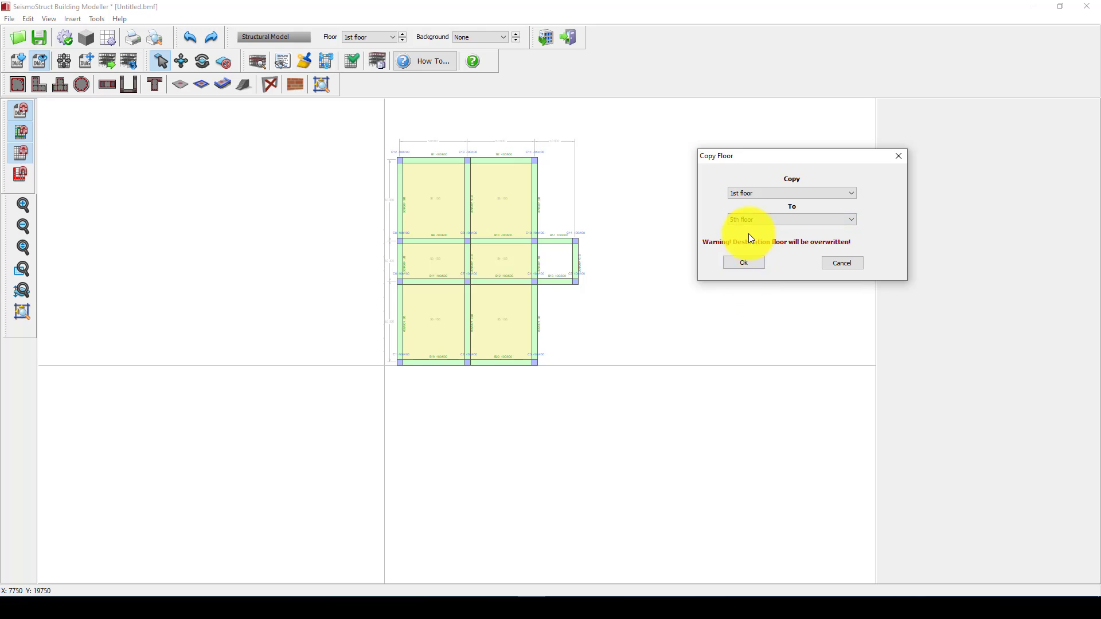
click(745, 262)
click(380, 61)
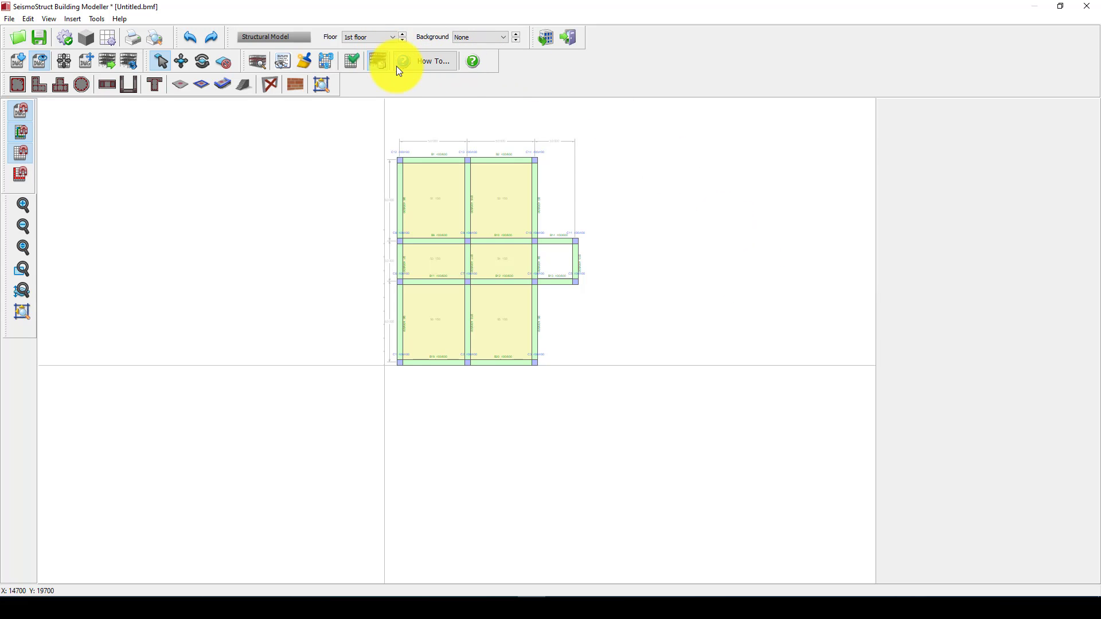
click(755, 221)
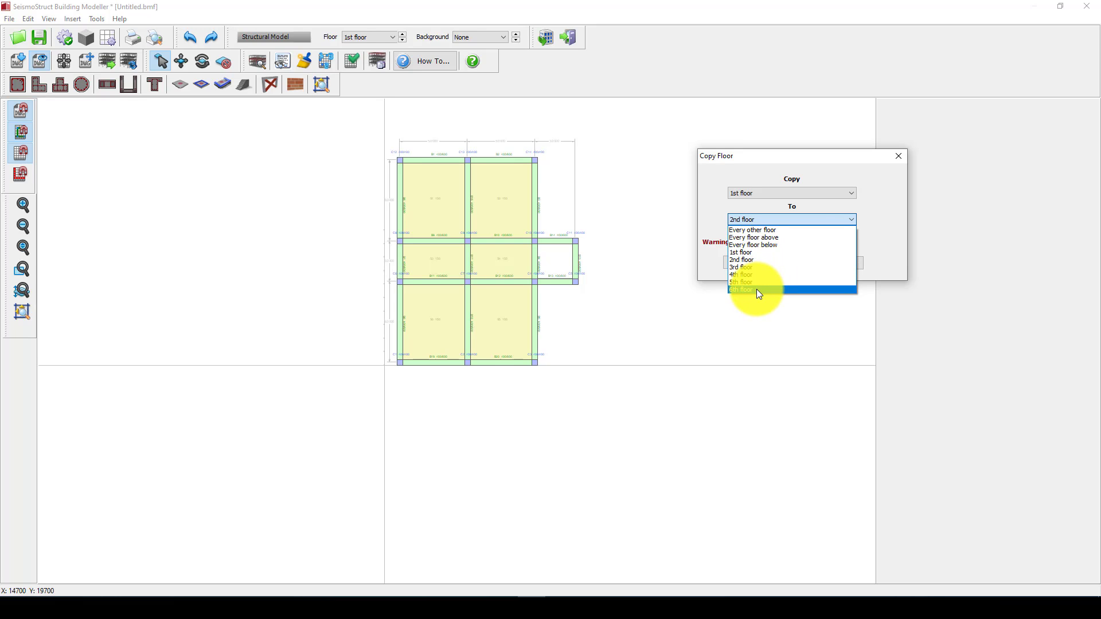
click(898, 156)
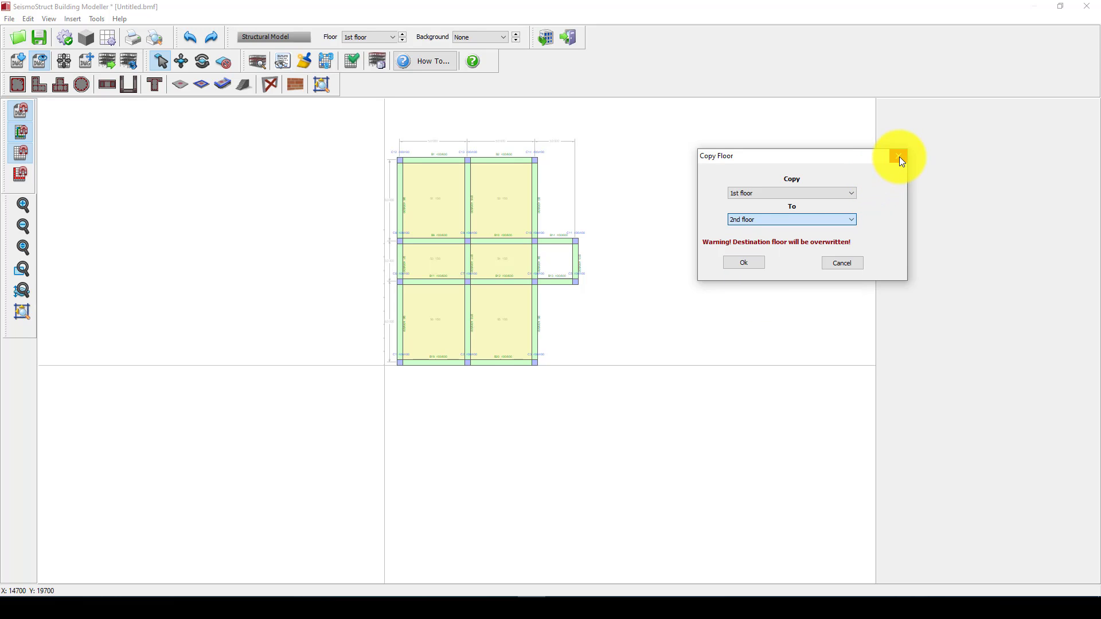
click(838, 263)
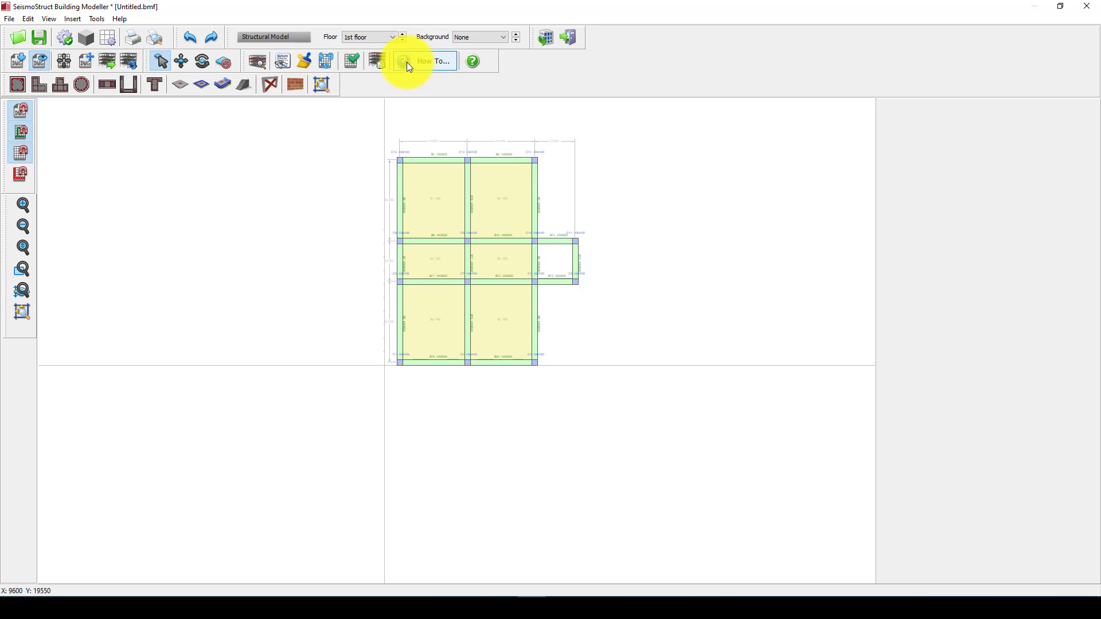
Step: Examine storey 1 and the floor above it in the 3D view, toggling the upper floor's display, and close the view
click(258, 60)
mouse_move(589, 378)
mouse_down()
mouse_move(572, 362)
mouse_move(597, 367)
mouse_up()
scroll(535, 363, up, 3)
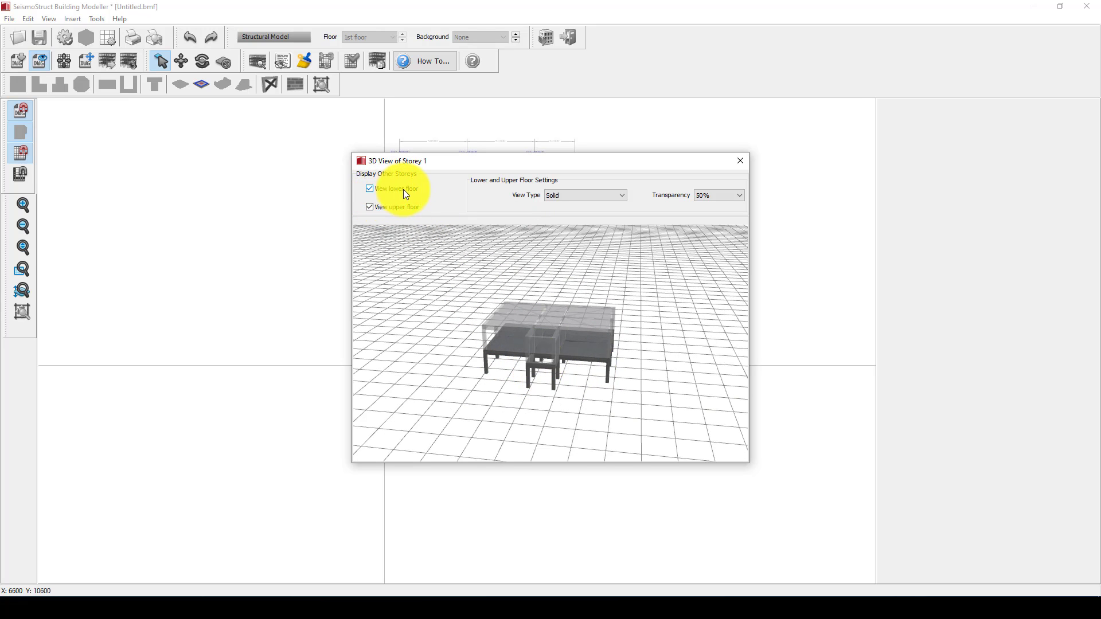
click(372, 206)
click(371, 206)
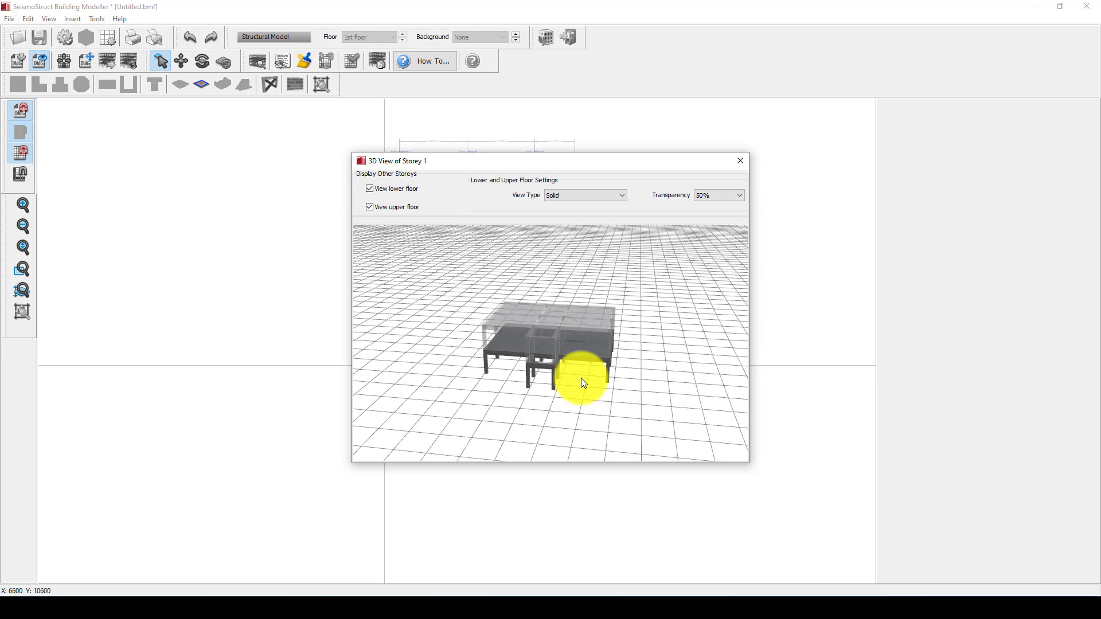
drag(580, 365, 718, 185)
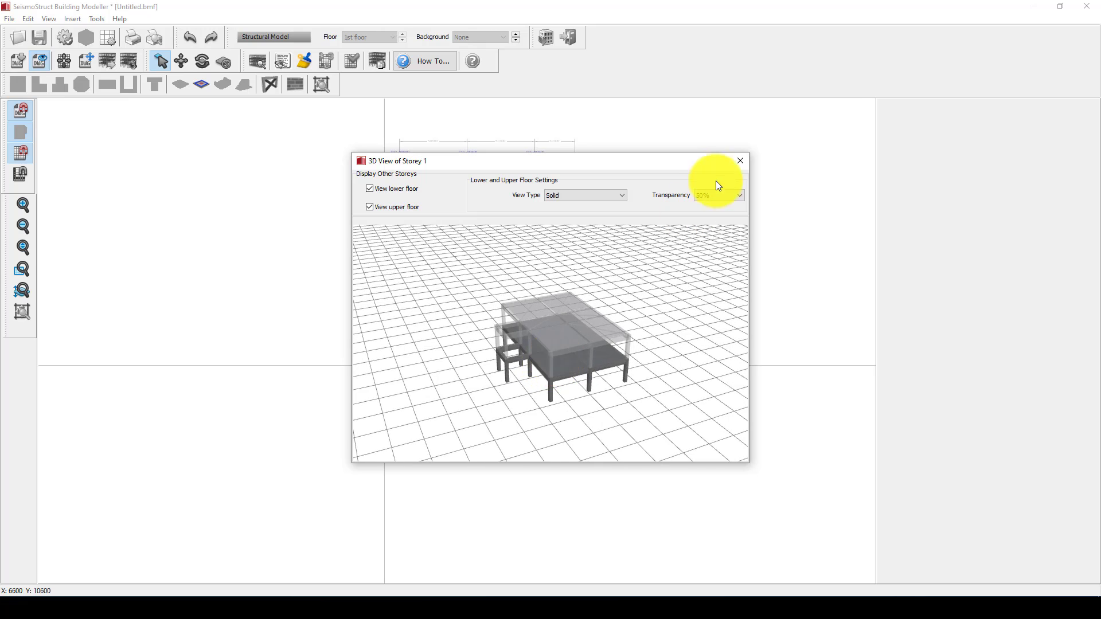
click(740, 161)
Step: Check the copied plan layouts of the 2nd, 3rd, 4th and 5th floors one after another
click(376, 37)
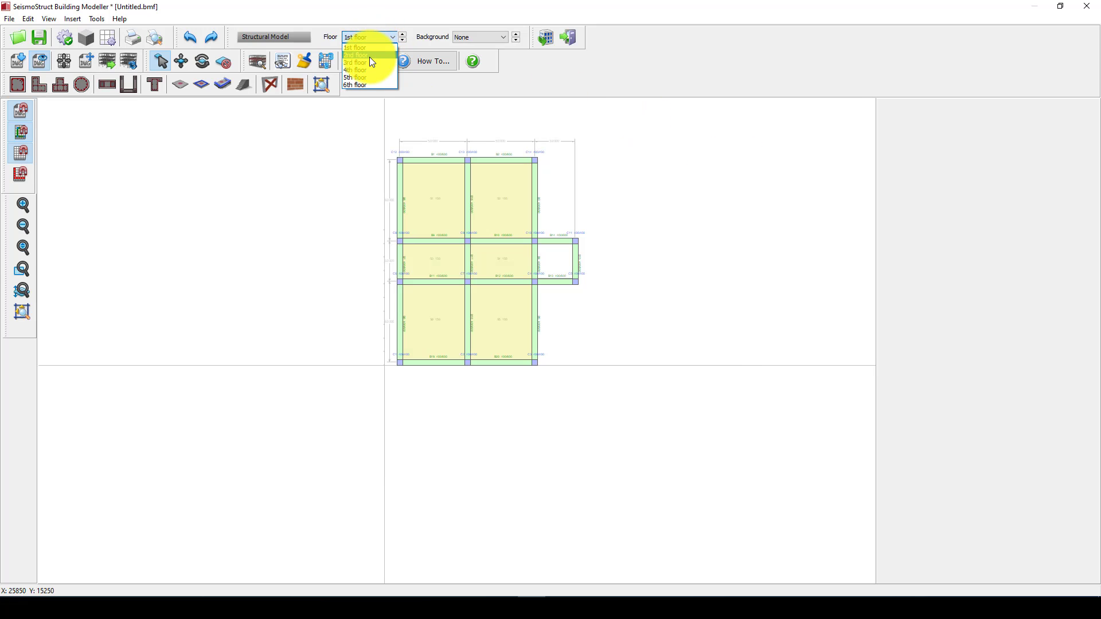
click(372, 58)
click(367, 37)
click(361, 63)
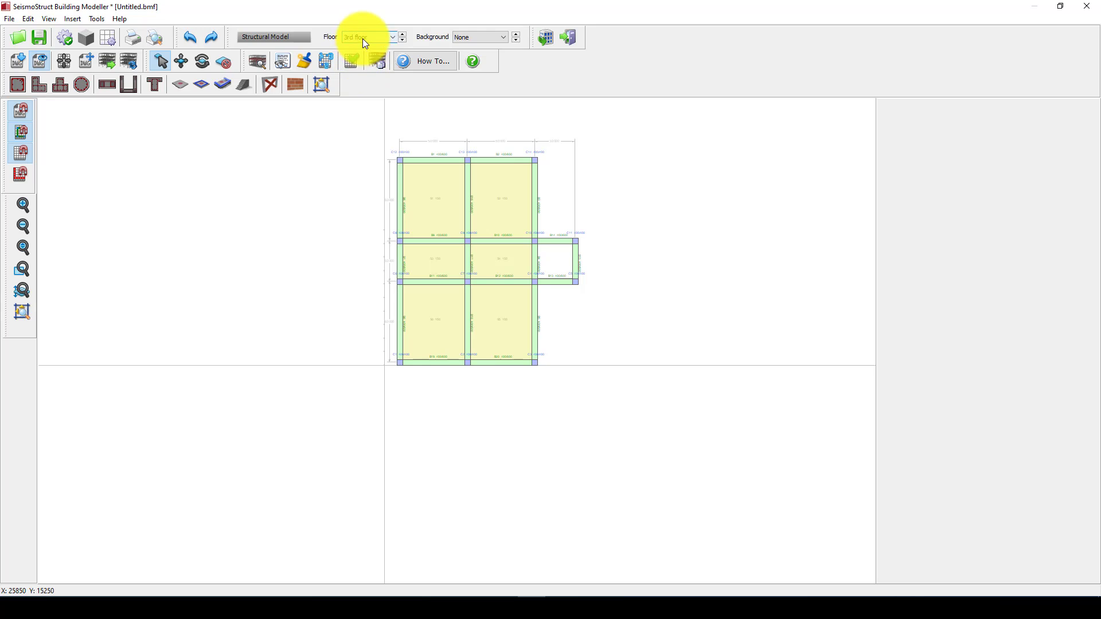
click(367, 36)
click(361, 70)
click(361, 37)
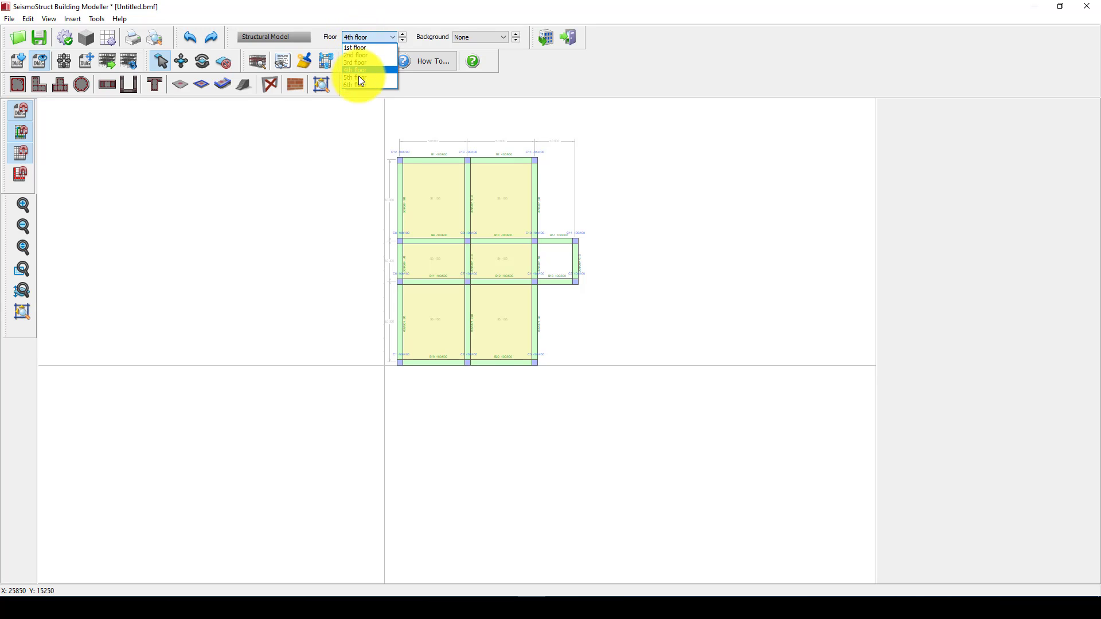
click(361, 78)
Step: Place four 400x400 rectangular columns at the corners of the projecting bay on the 6th floor
click(367, 36)
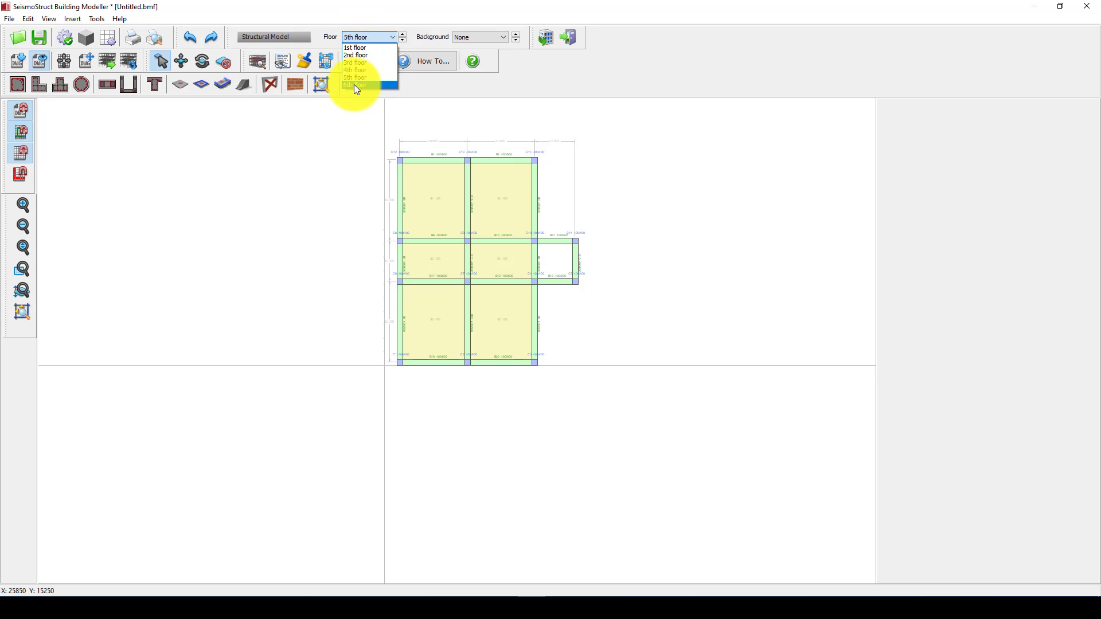
click(357, 86)
scroll(528, 230, up, 4)
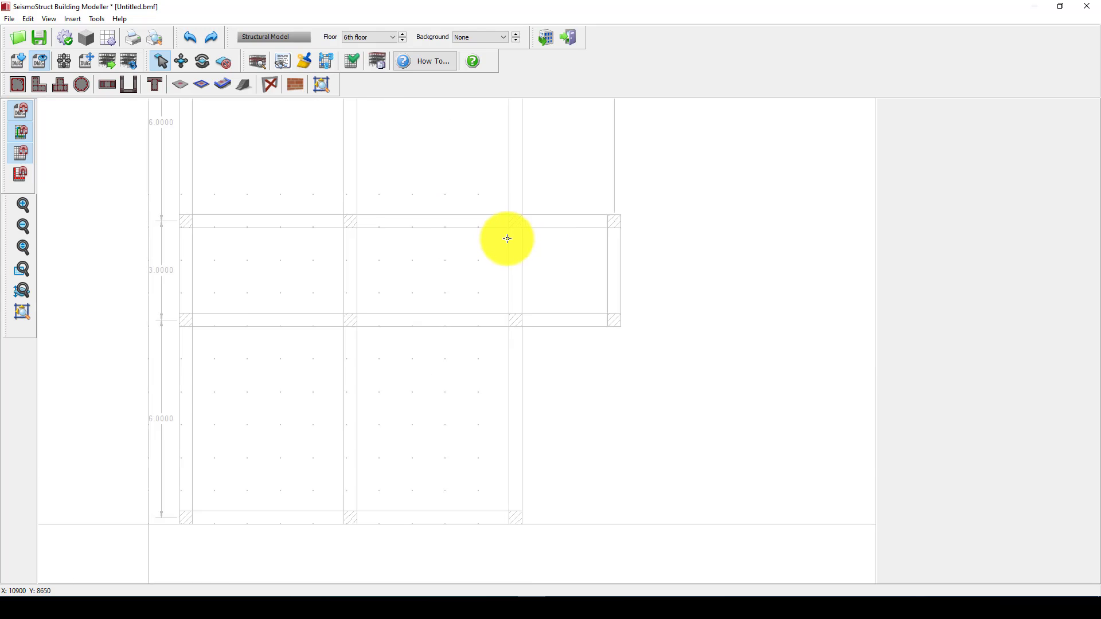
scroll(507, 238, down, 1)
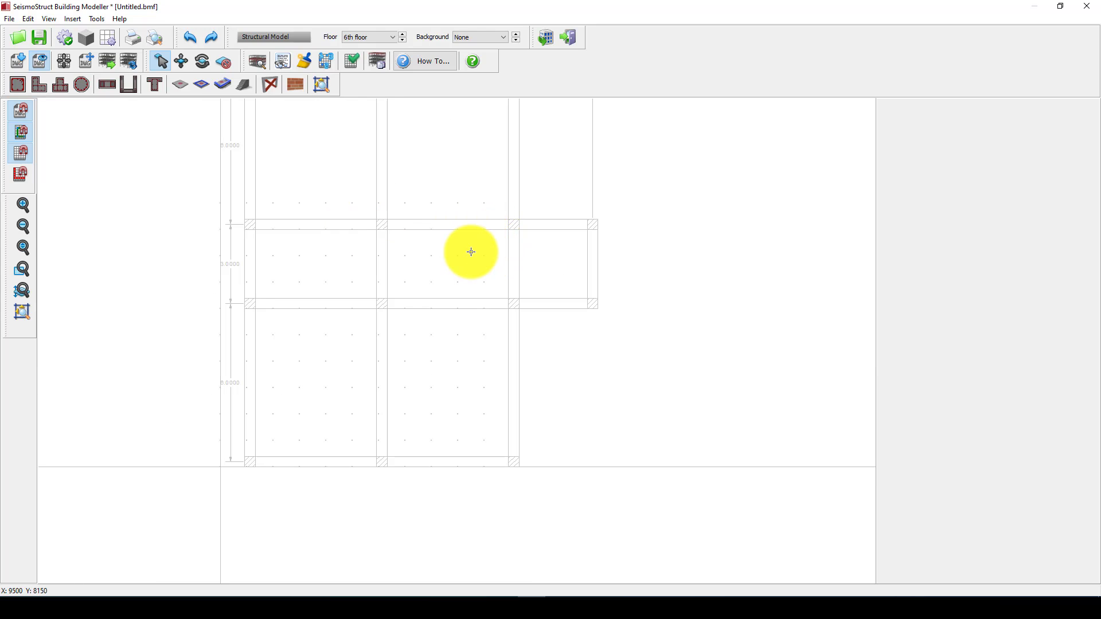
click(20, 88)
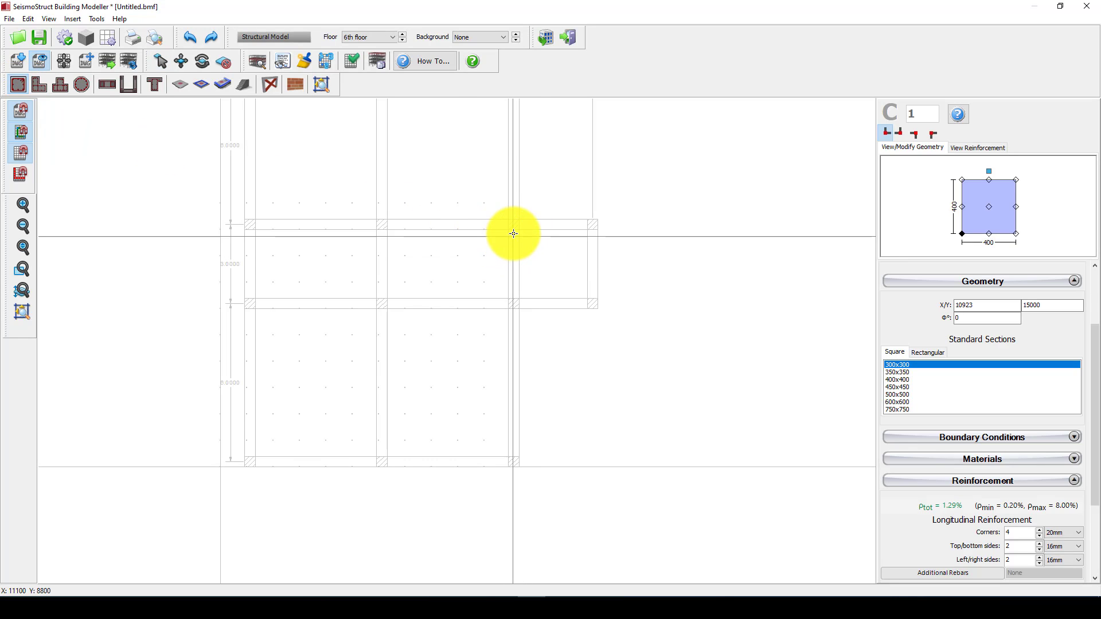
click(508, 231)
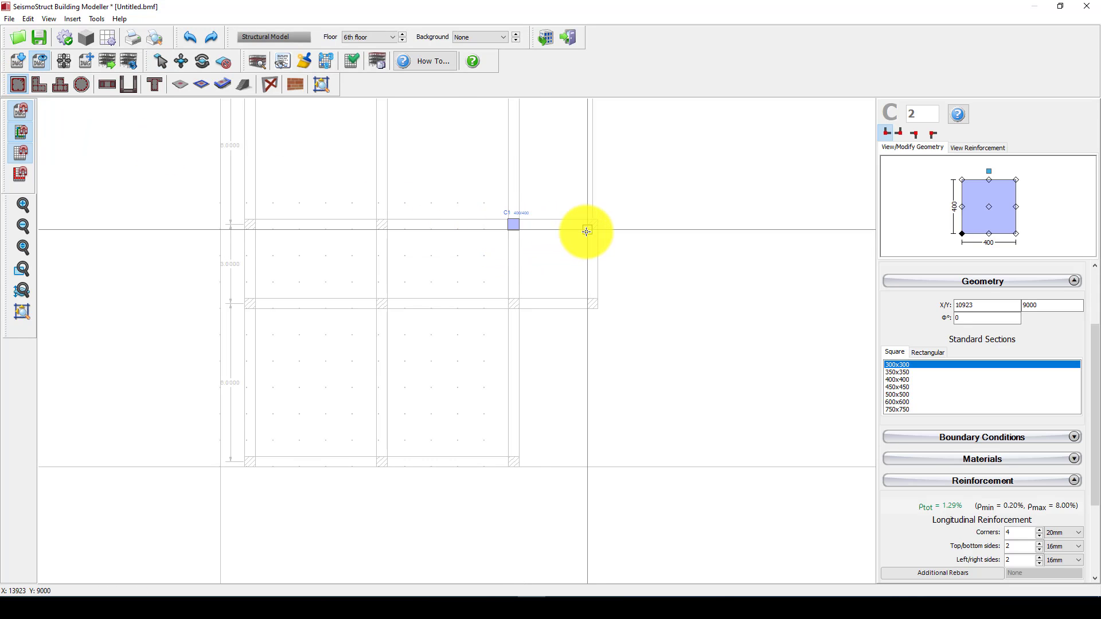
click(587, 231)
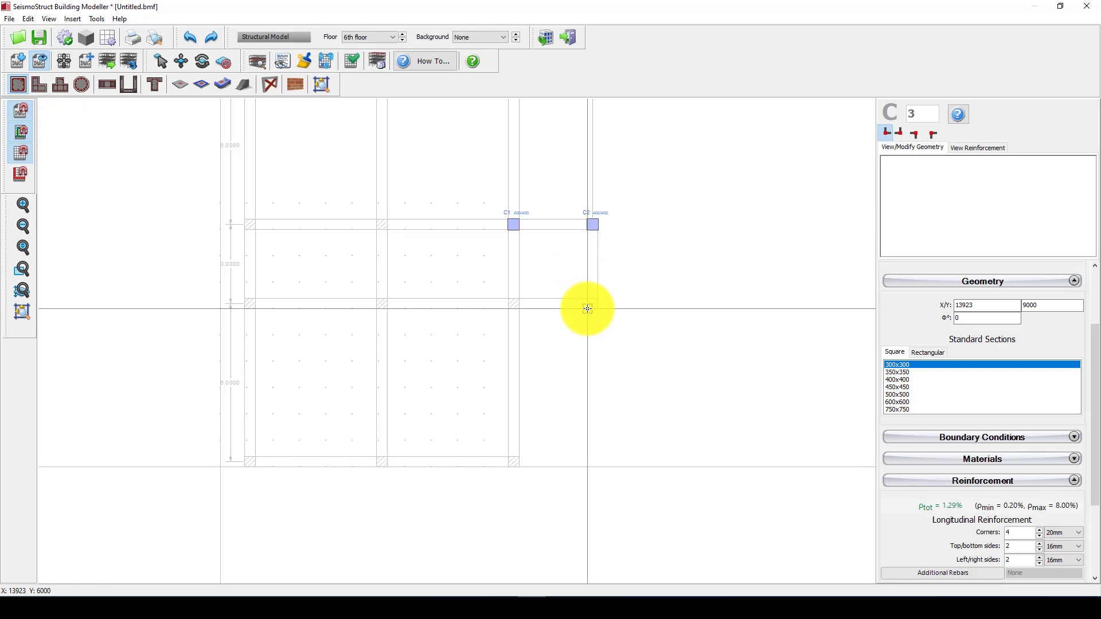
click(588, 309)
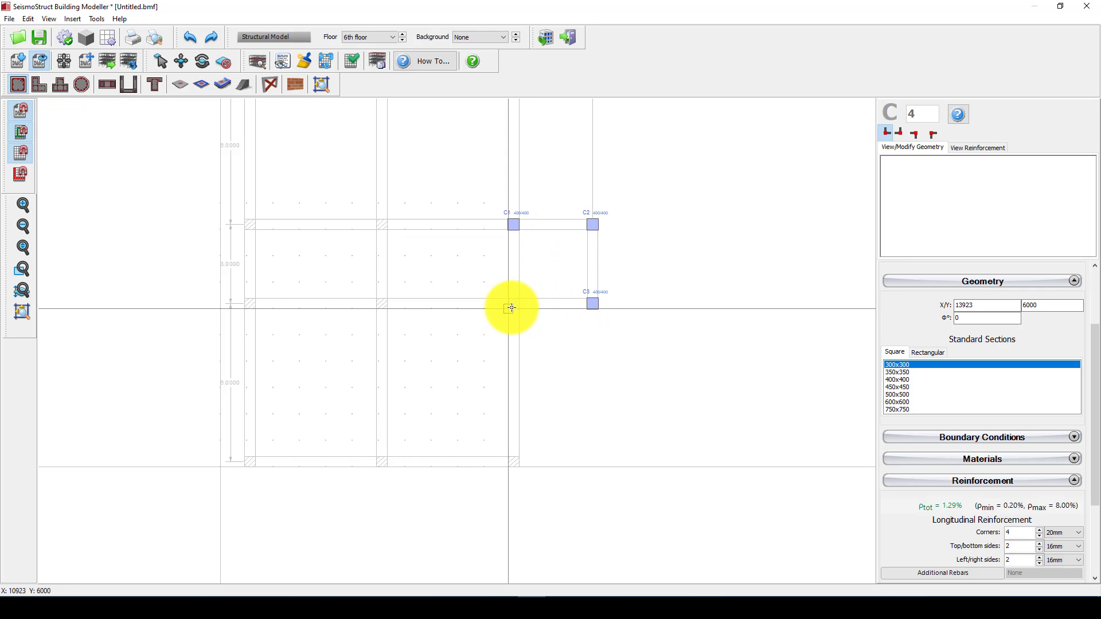
click(512, 308)
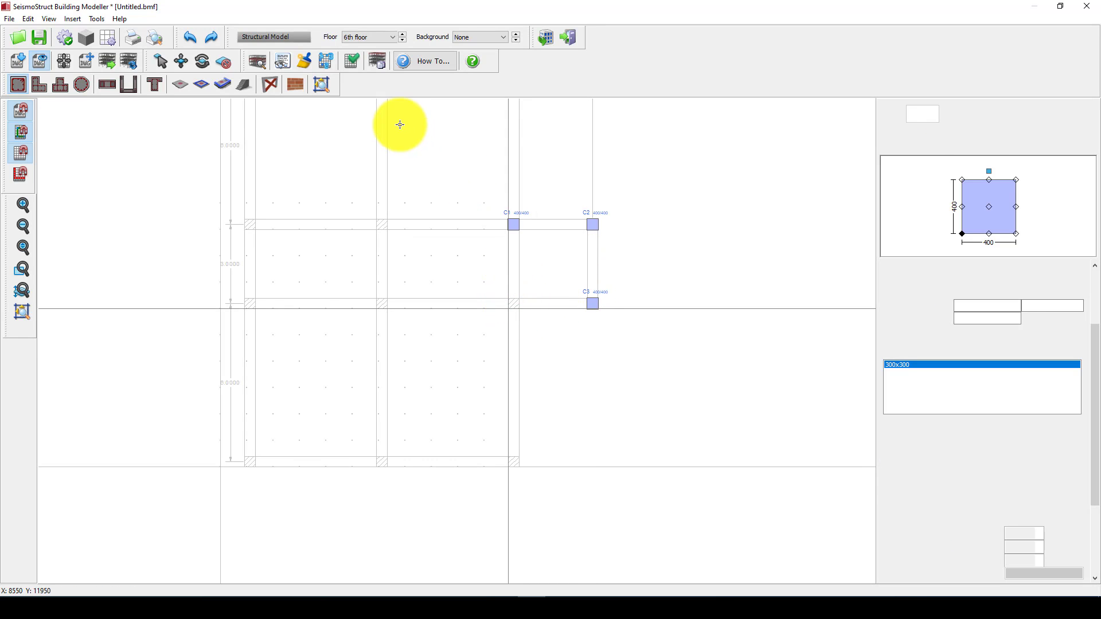
Step: Draw two beams with the standard 300x400 section on the 6th floor's projecting bay, from column C1 to C2 and from C2 to C3
click(153, 86)
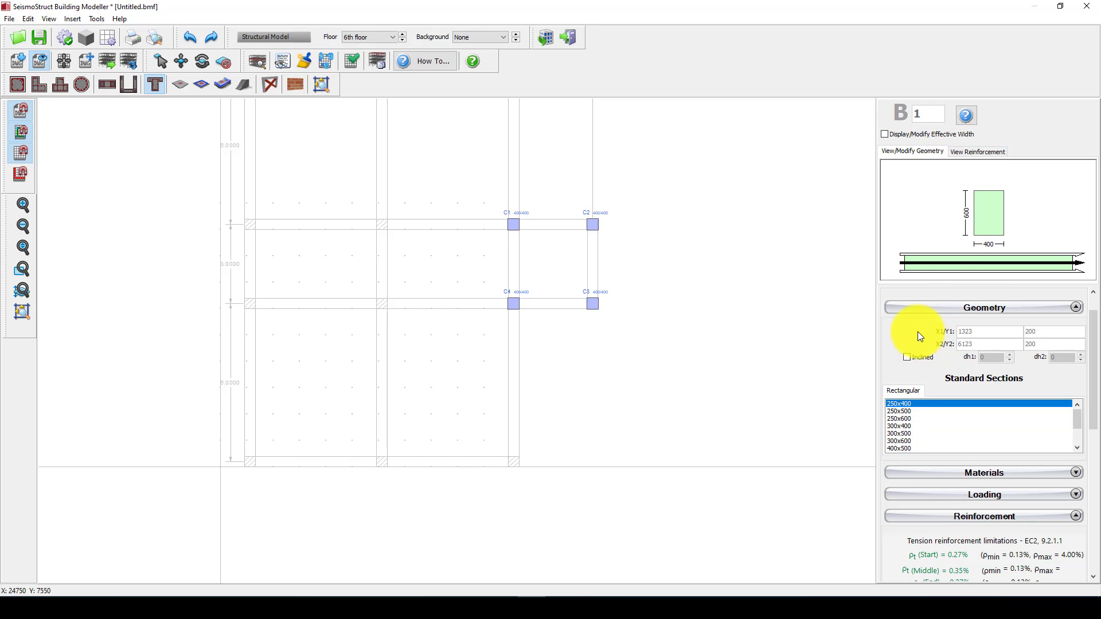
click(936, 309)
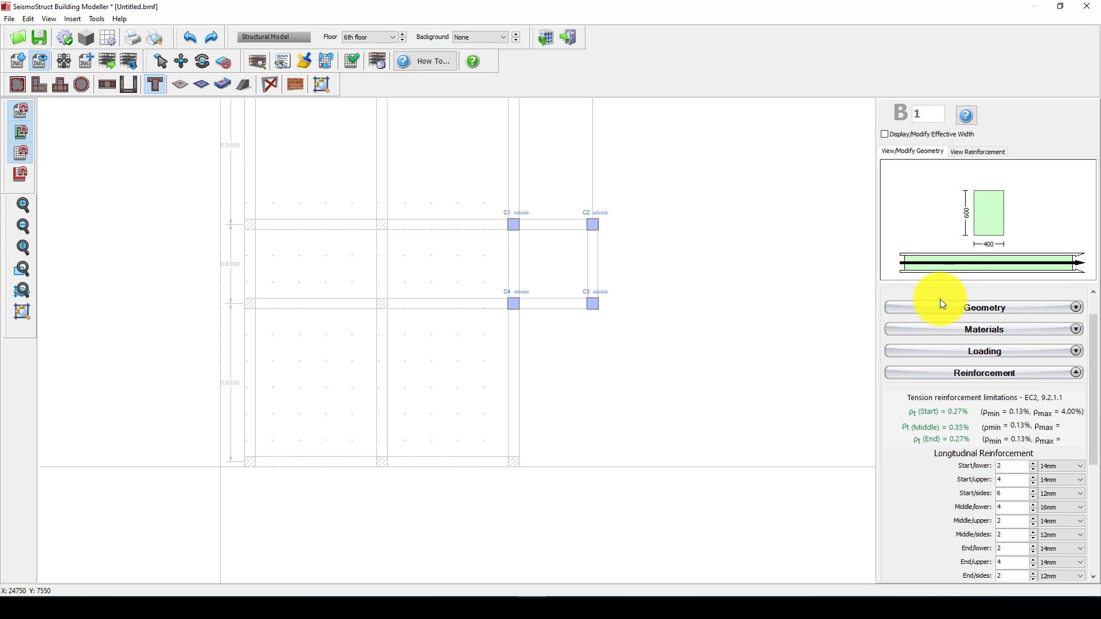
click(978, 152)
click(917, 151)
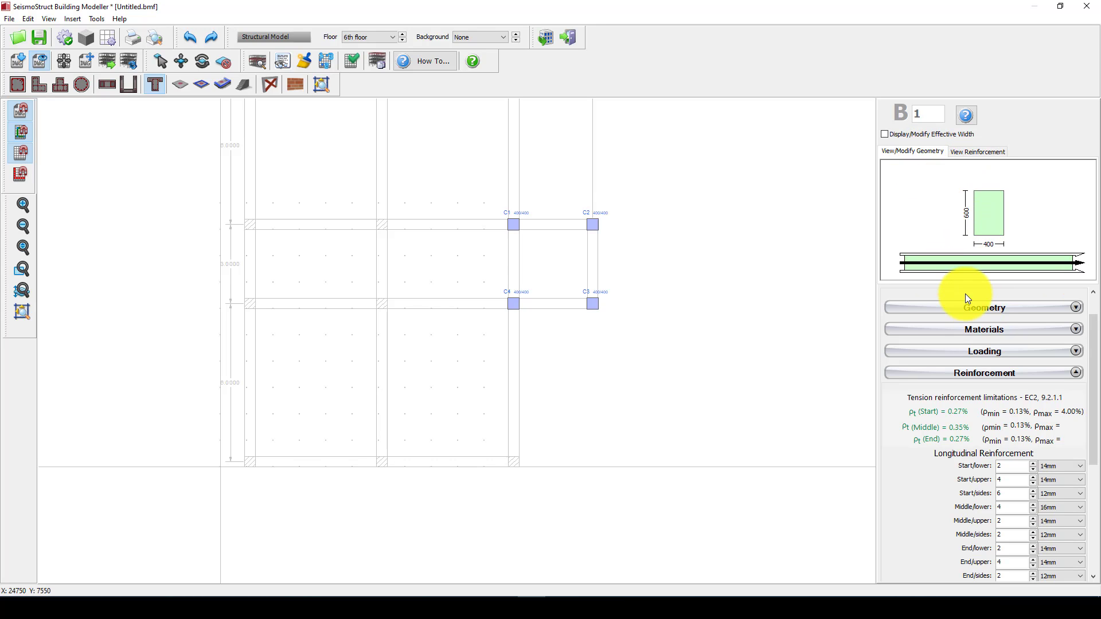
click(963, 308)
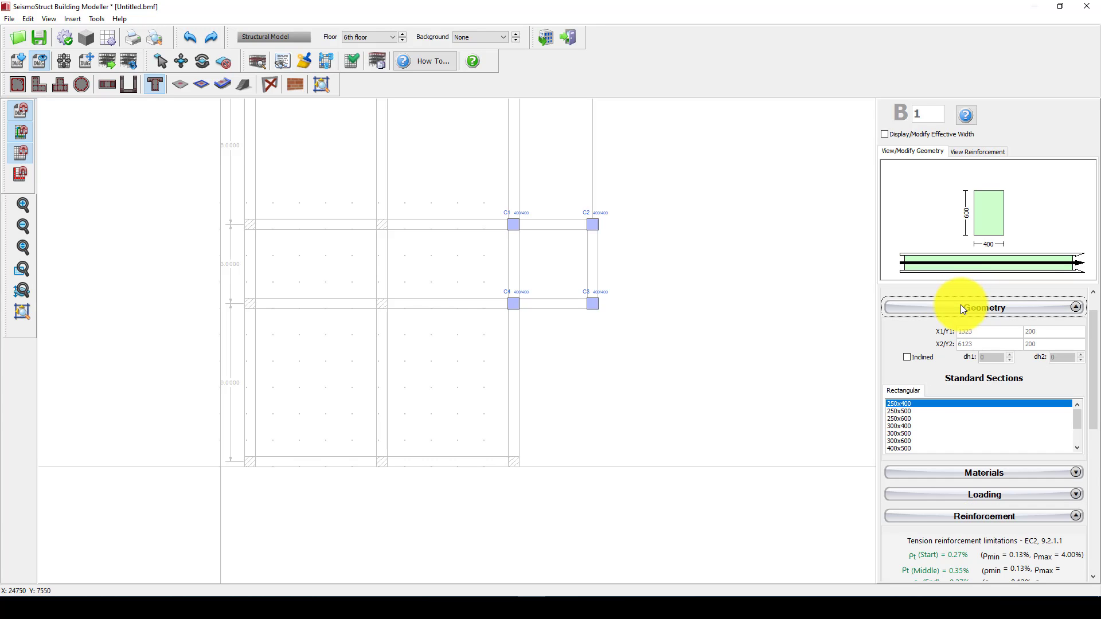
click(899, 427)
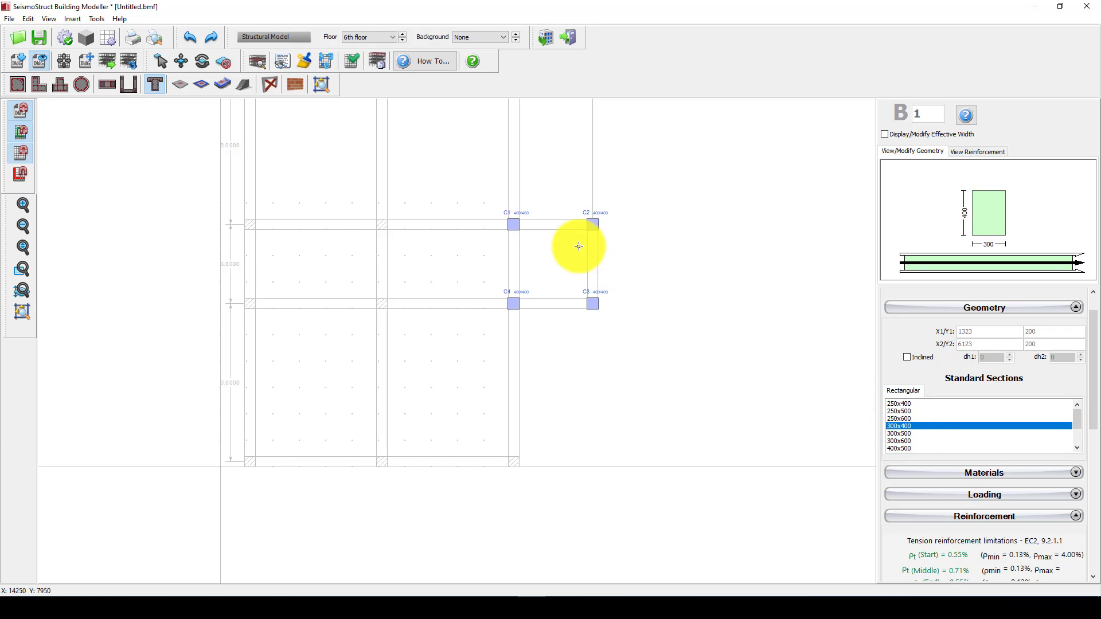
click(516, 224)
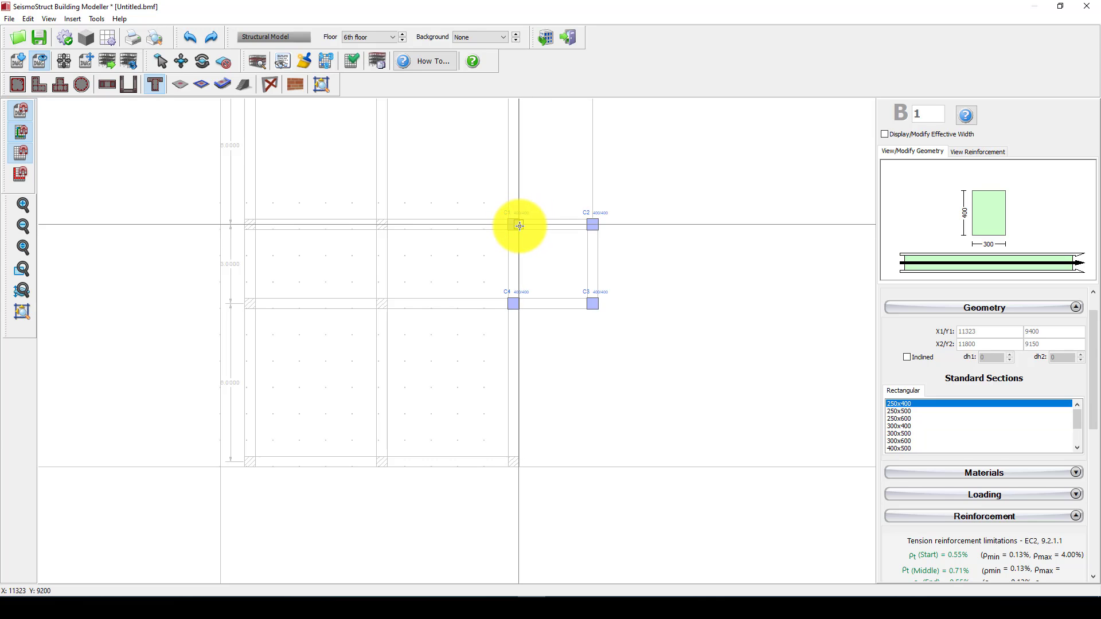
click(516, 225)
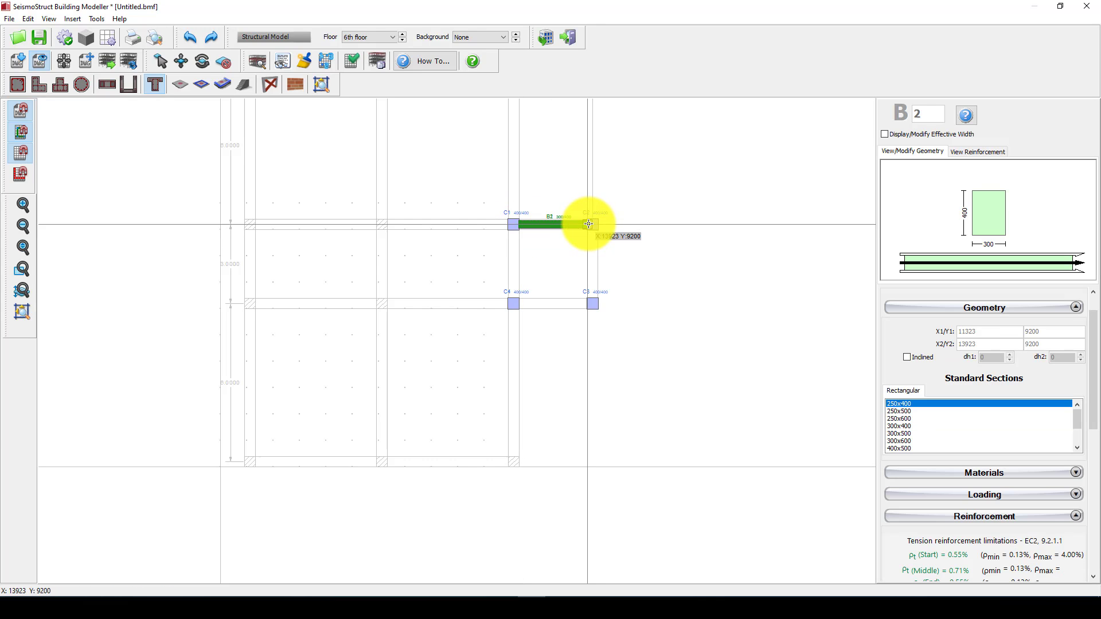
click(588, 224)
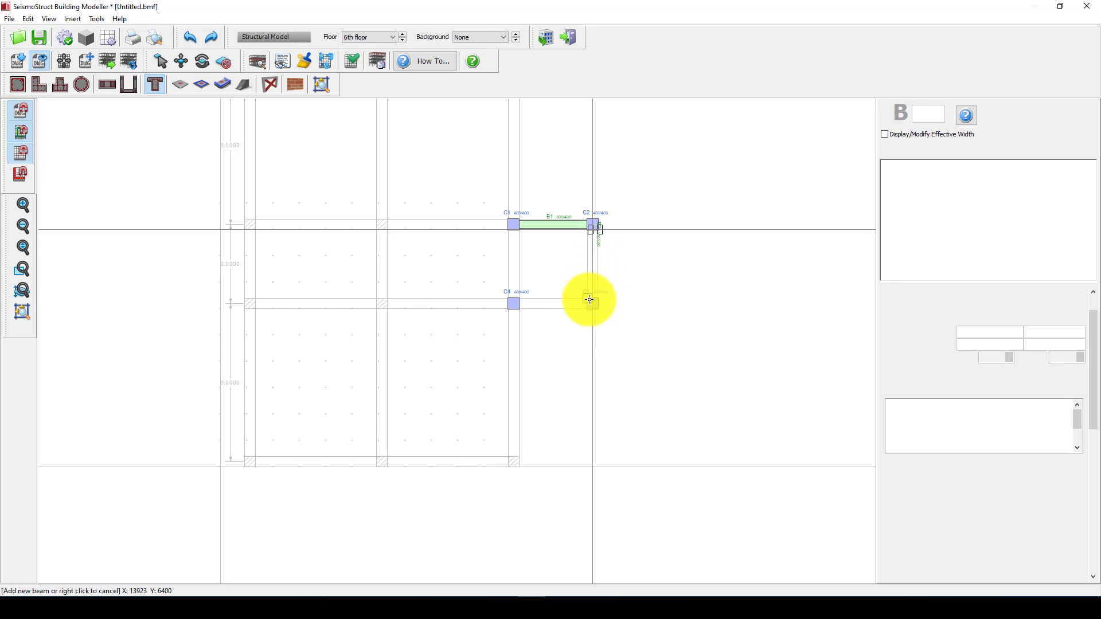
click(590, 299)
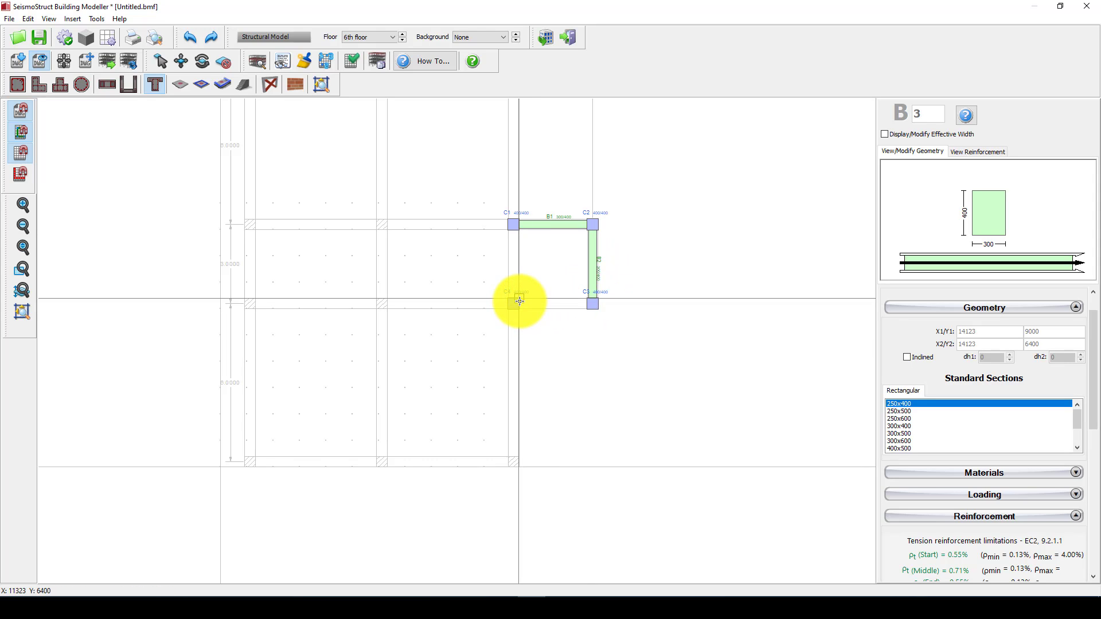
Step: Draw the projecting bay's lower 300x400 beam from column C4 to C3
click(519, 301)
scroll(522, 304, up, 2)
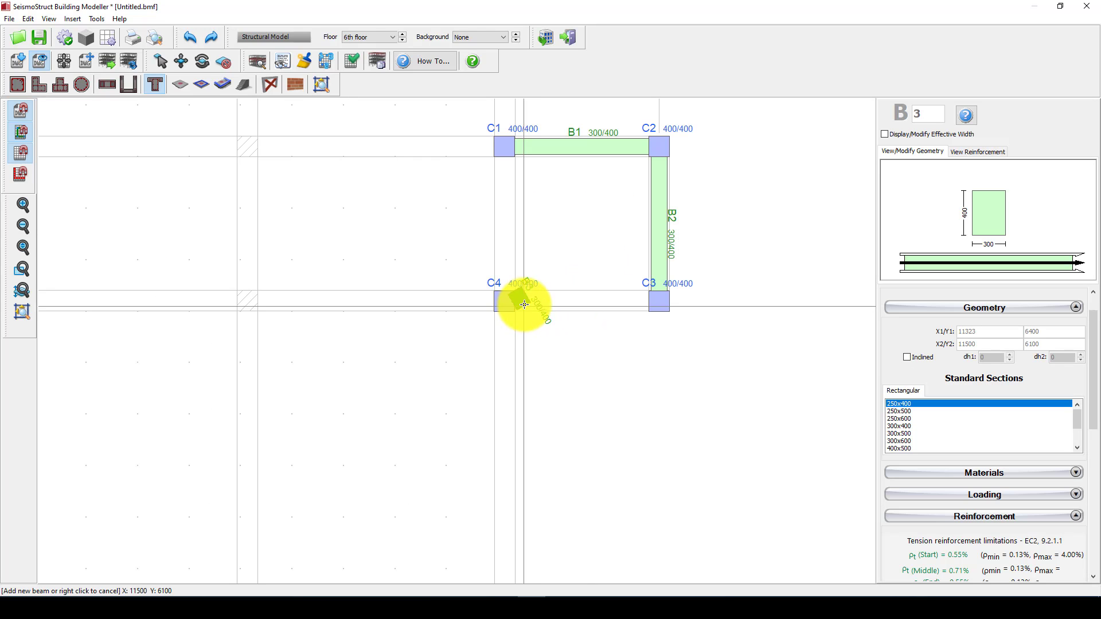
right_click(524, 304)
click(514, 301)
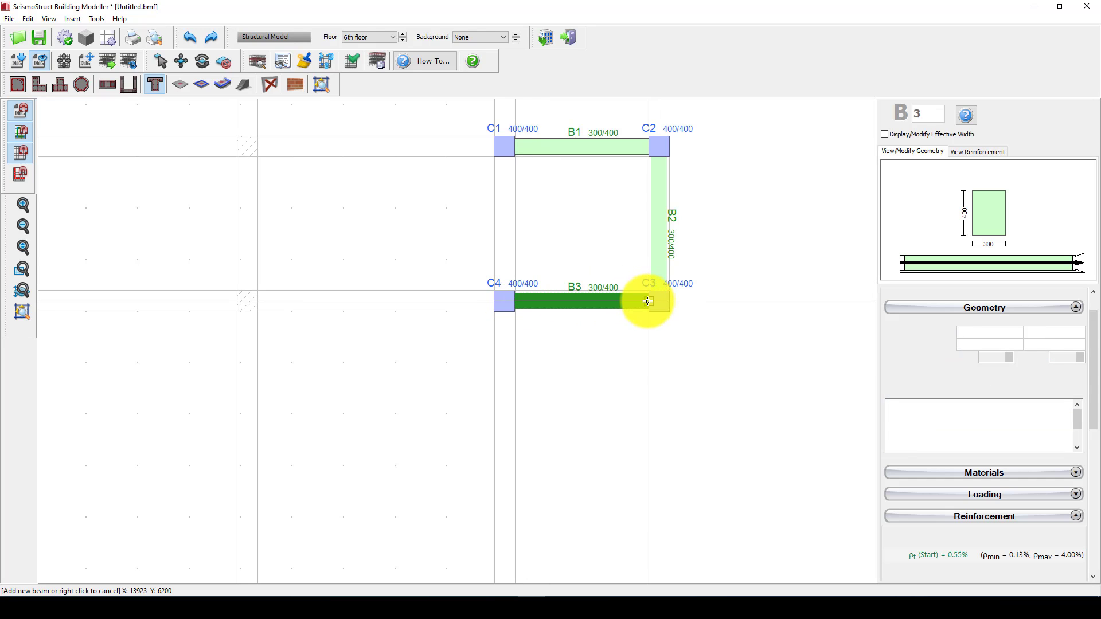
click(647, 301)
right_click(596, 235)
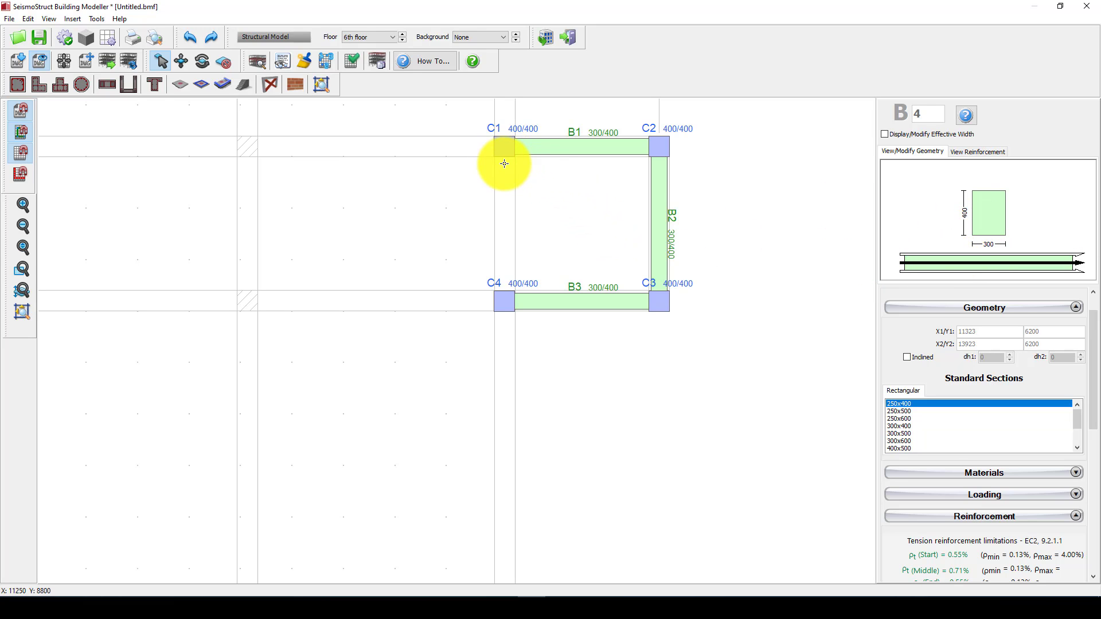
Step: Close the projecting bay's beam frame with a 300x400 beam from column C1 to C4
click(505, 156)
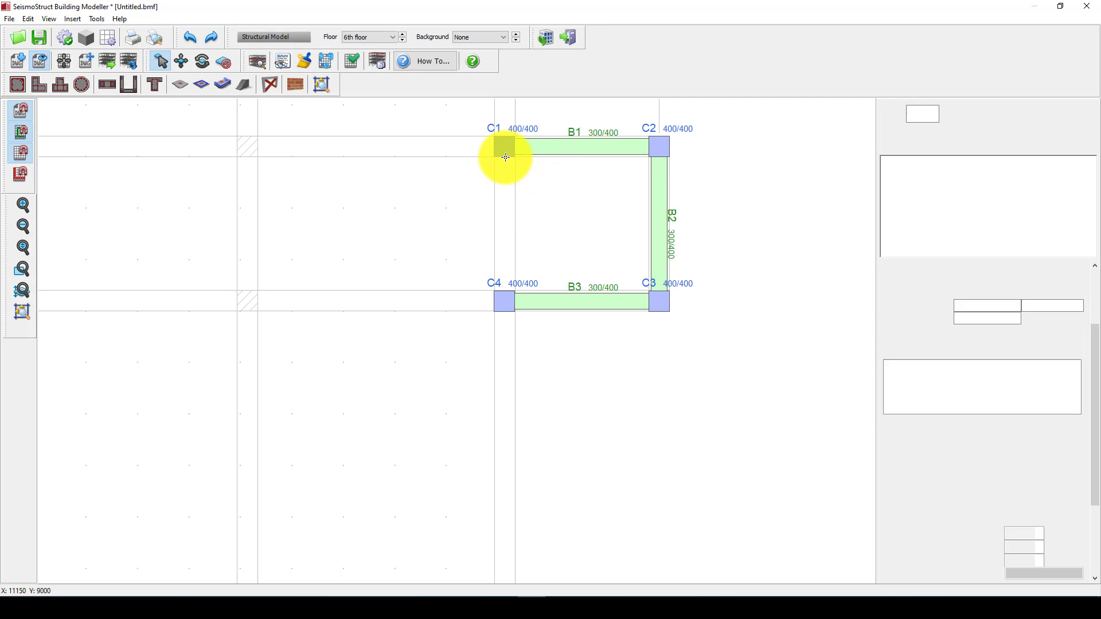
click(160, 84)
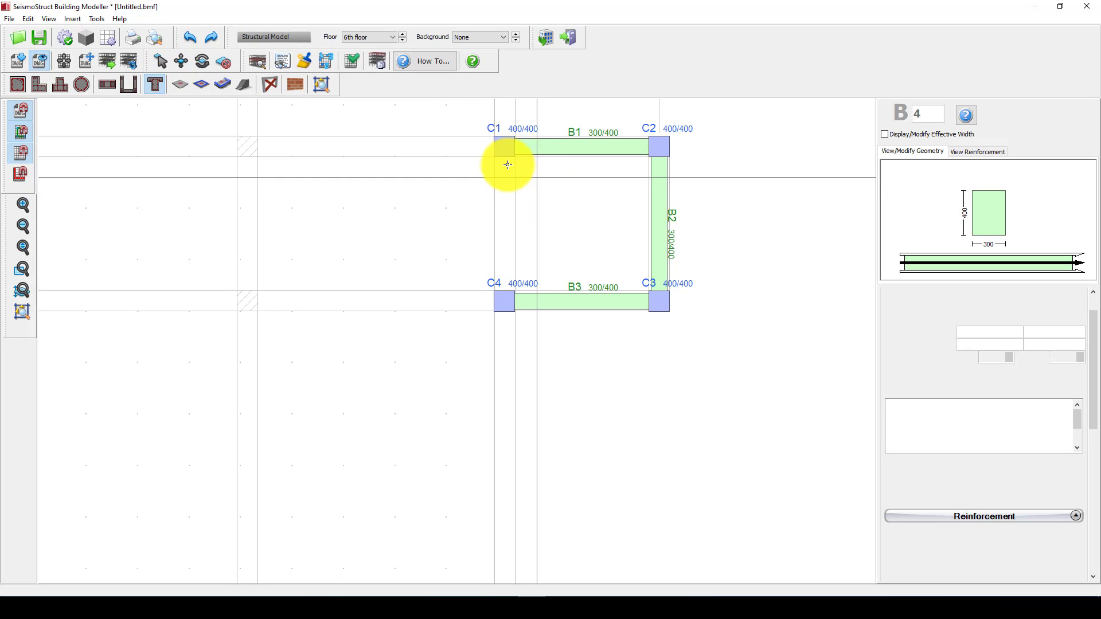
click(504, 290)
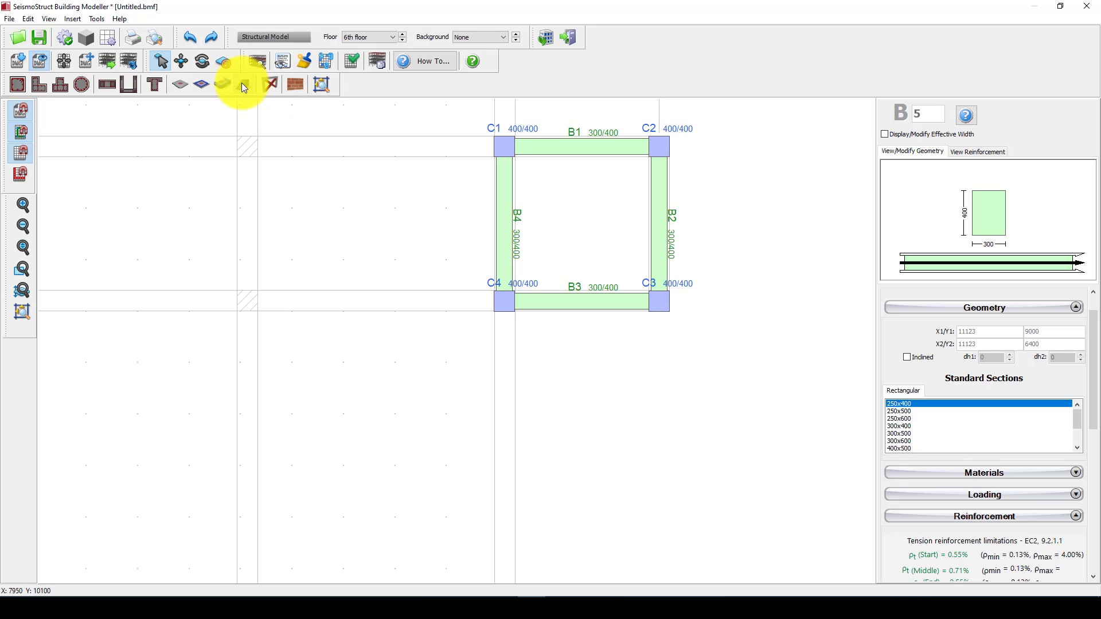
Step: Insert a 150 mm high slab within the 6th floor's projecting bay and inspect the storey in 3D
click(181, 86)
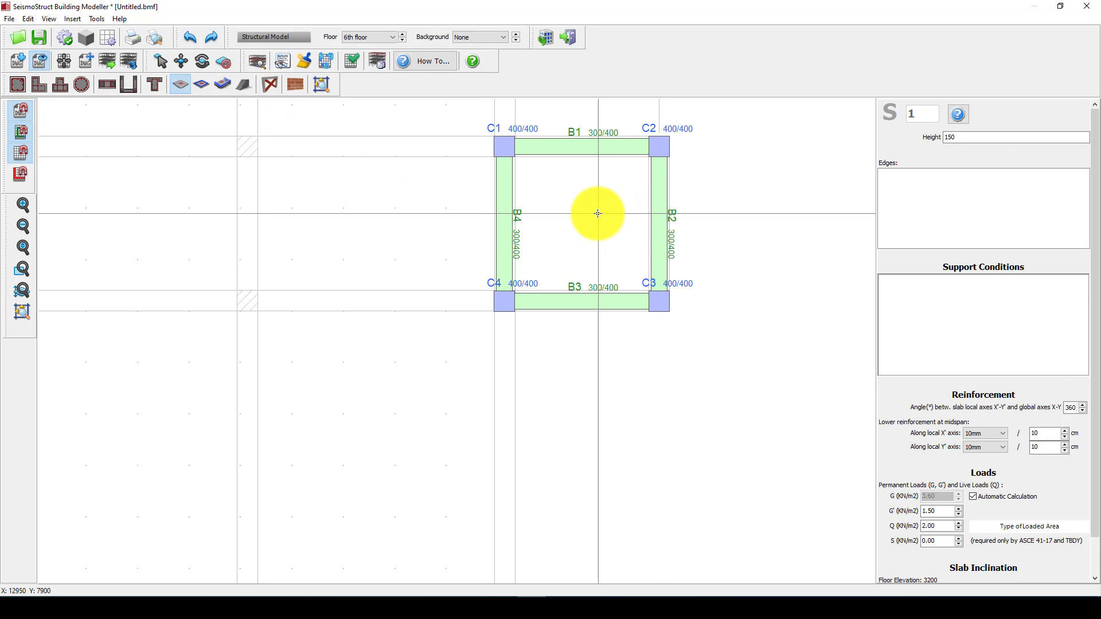
click(597, 214)
click(258, 61)
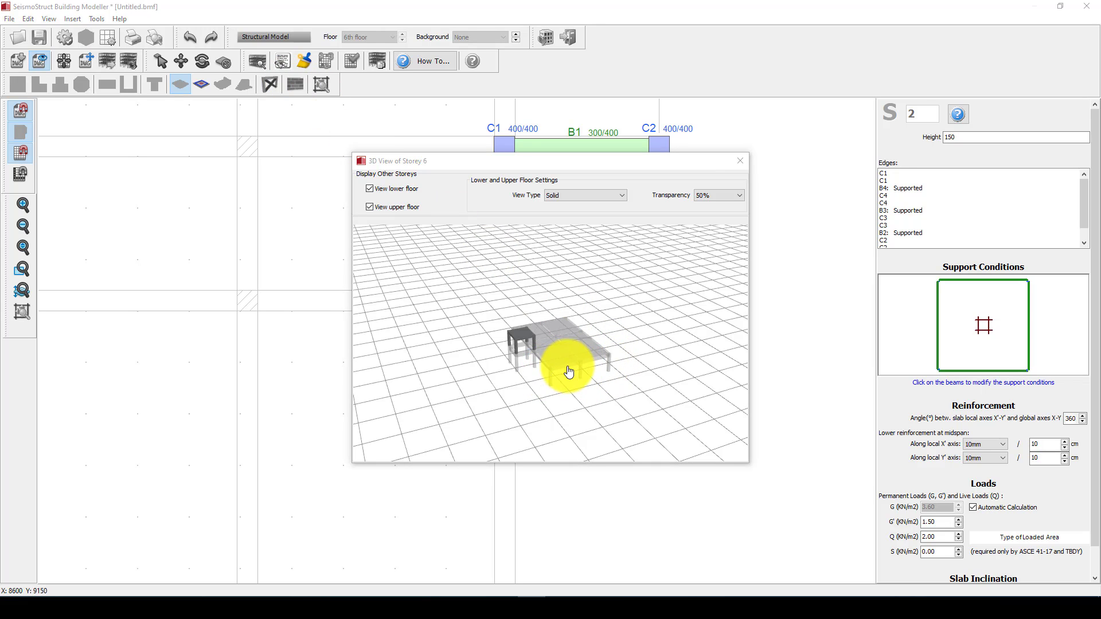
drag(566, 367, 558, 369)
scroll(558, 369, up, 10)
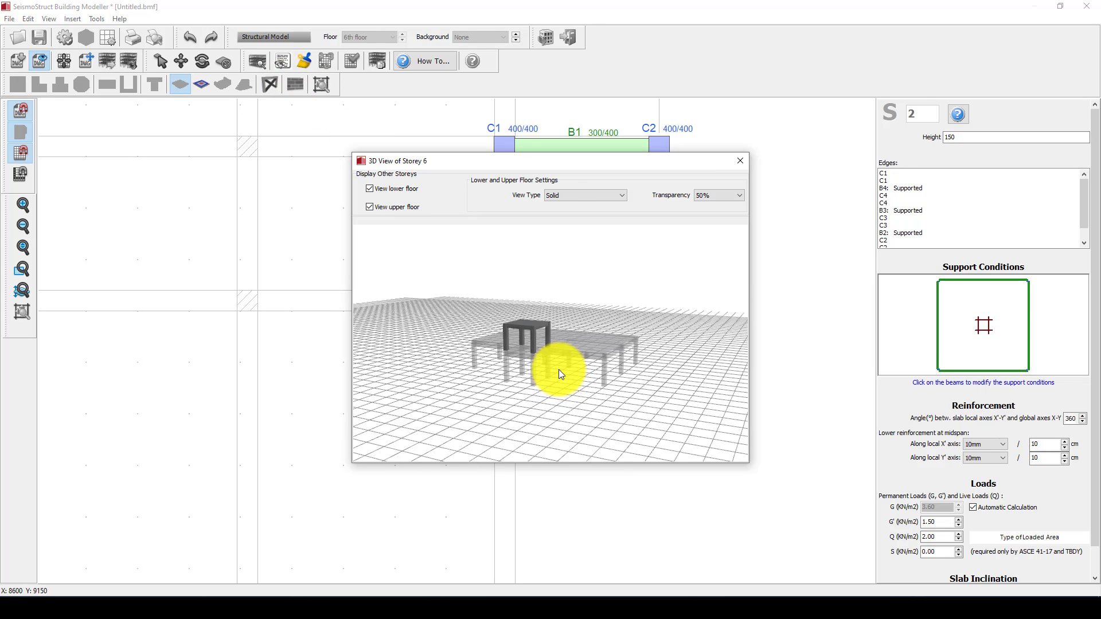
click(741, 160)
Step: Export the building to SeismoStruct, saving the building model file as ExistingBuilding_Model in the Pushover And Ad-Pushover folder
scroll(489, 249, down, 2)
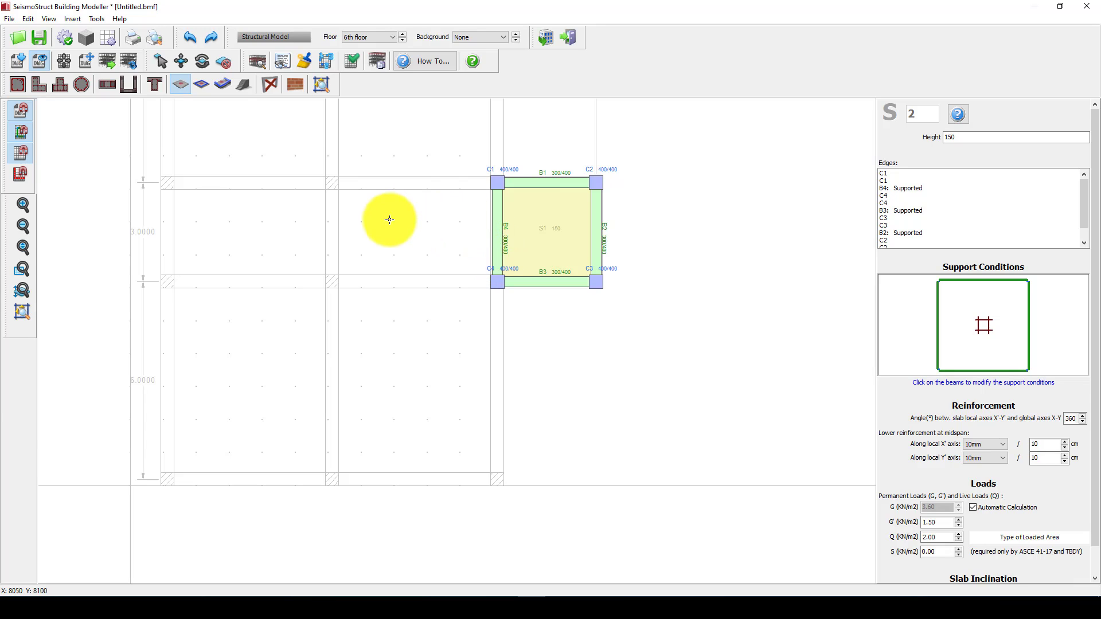
scroll(410, 251, down, 2)
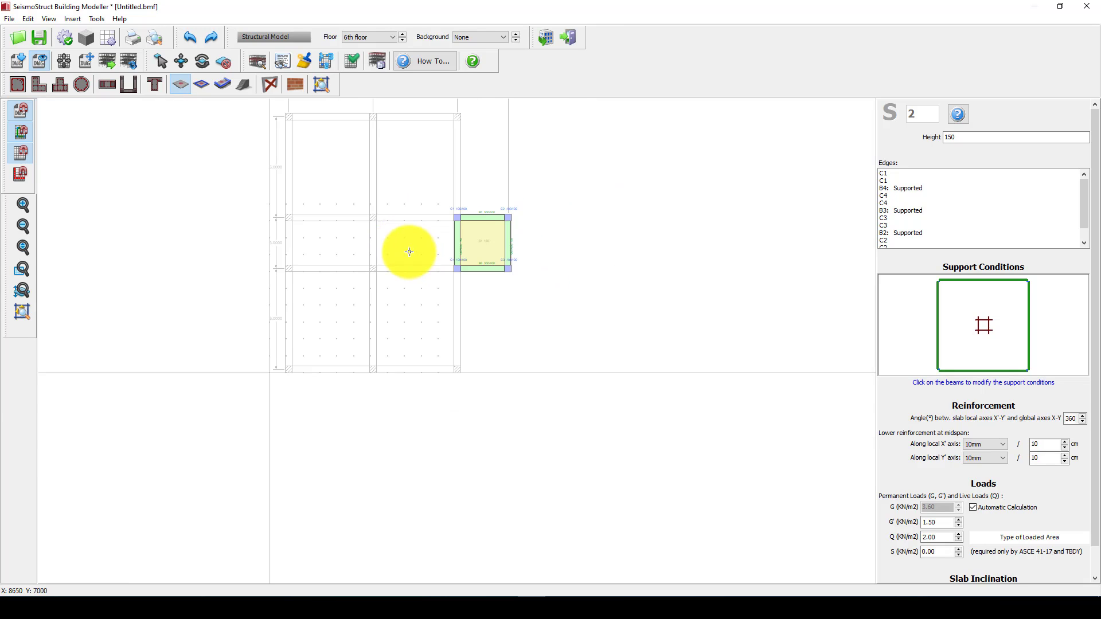
click(545, 39)
click(534, 323)
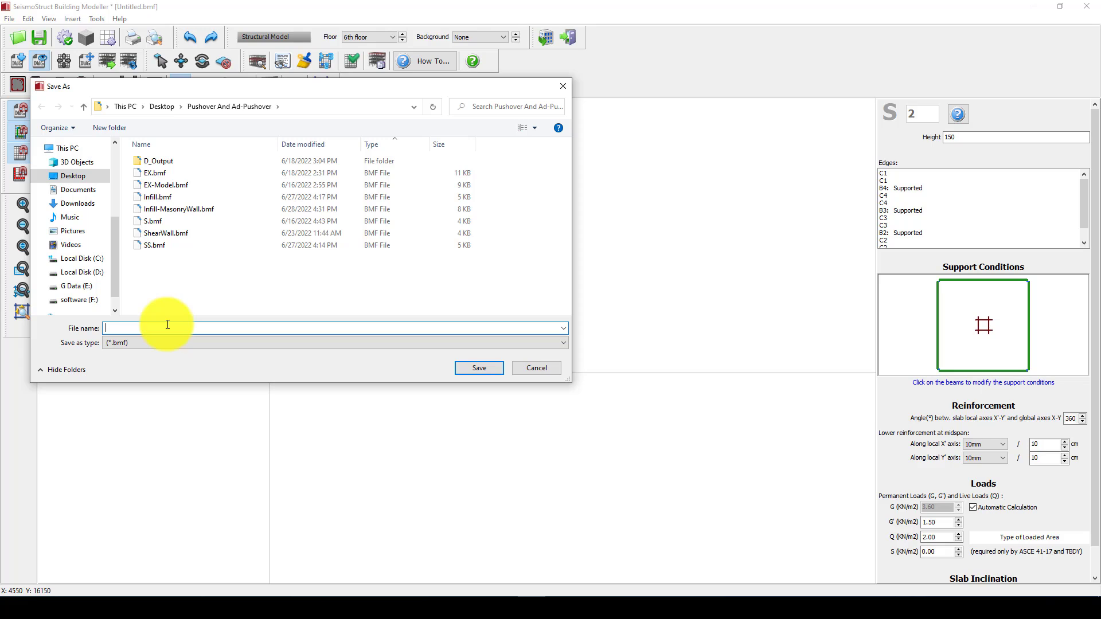
text(ExistingBu)
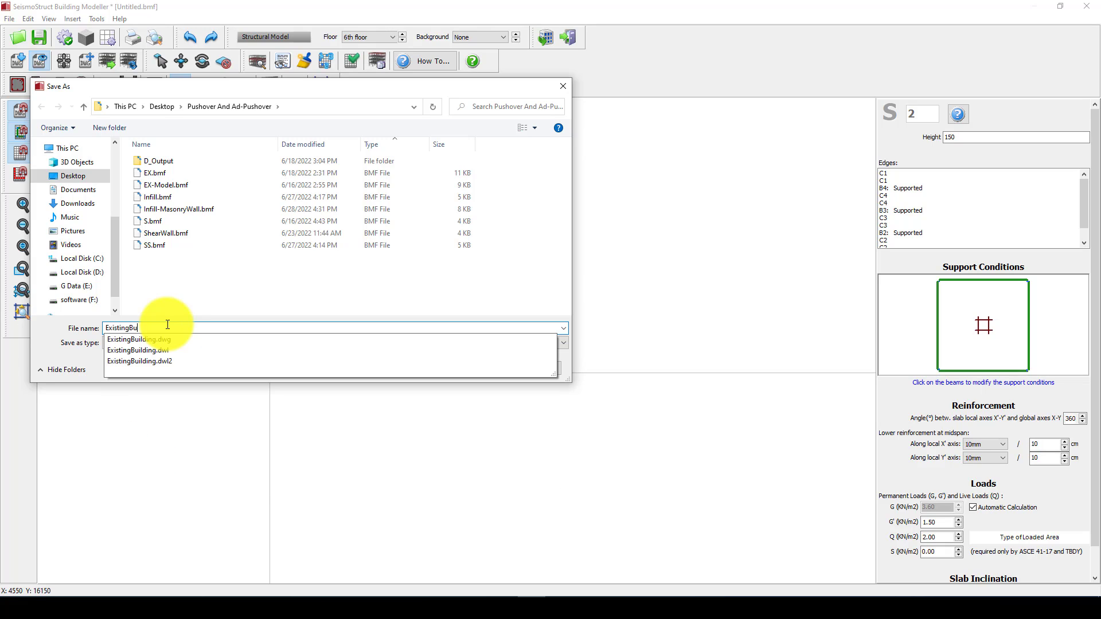
text(ilding_P)
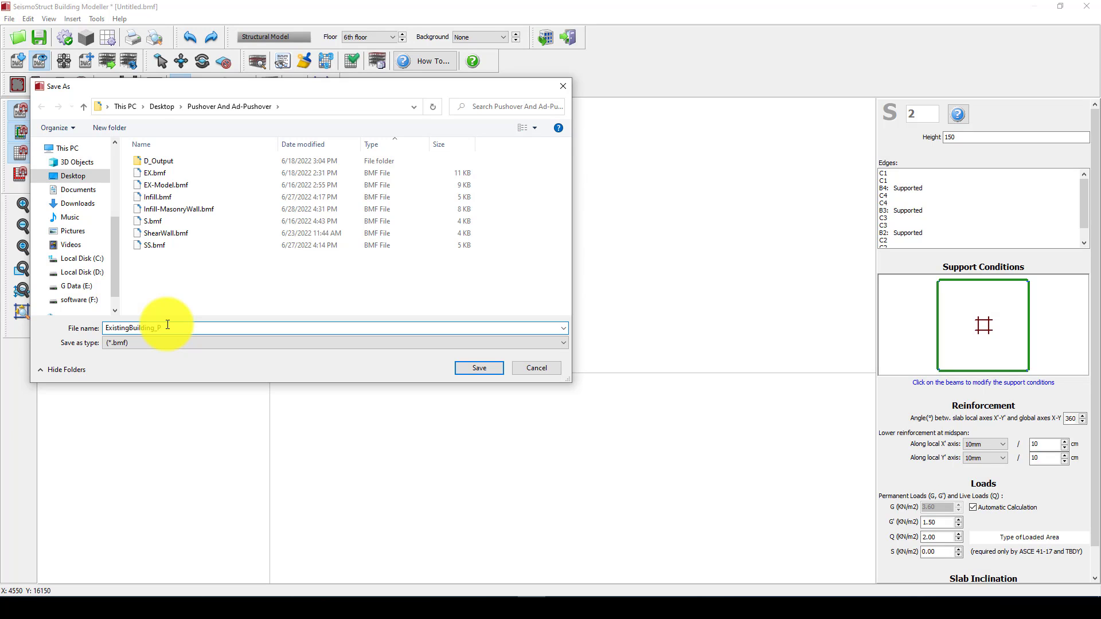
key(BackSpace)
key(BackSpace)
text(_)
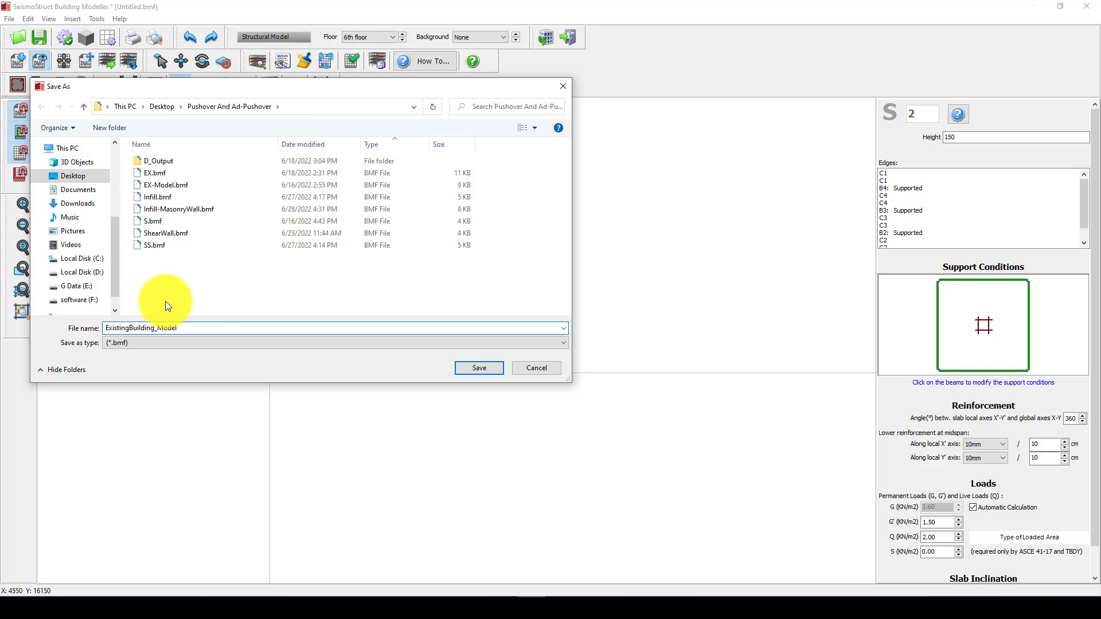
click(475, 369)
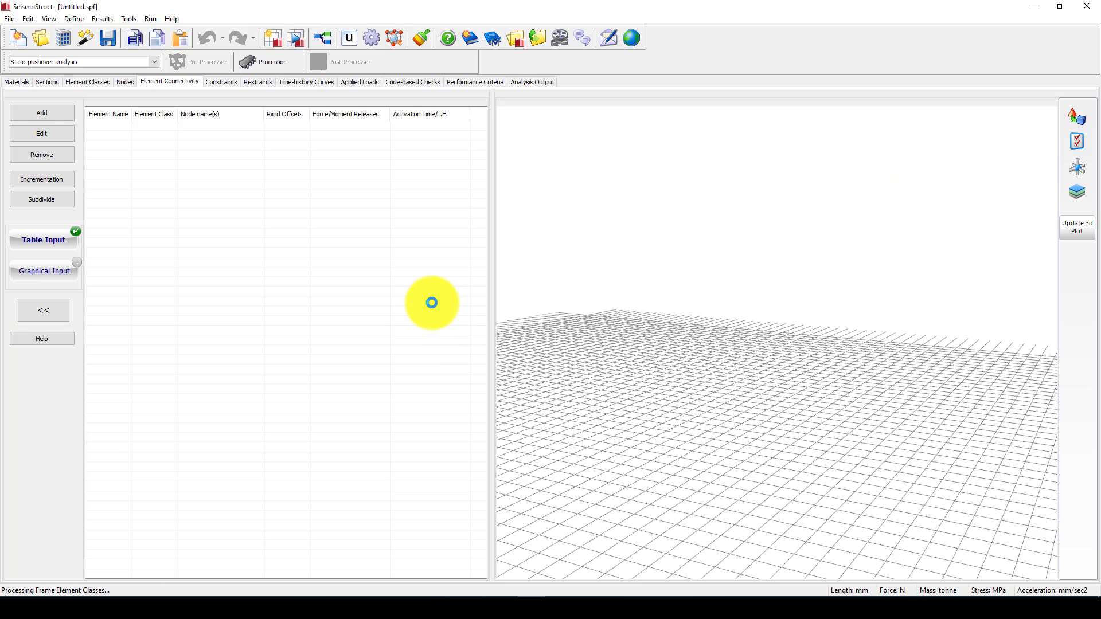
Step: Specify the nominal base shear for the incremental lateral loads and complete the project's creation
drag(593, 279, 544, 264)
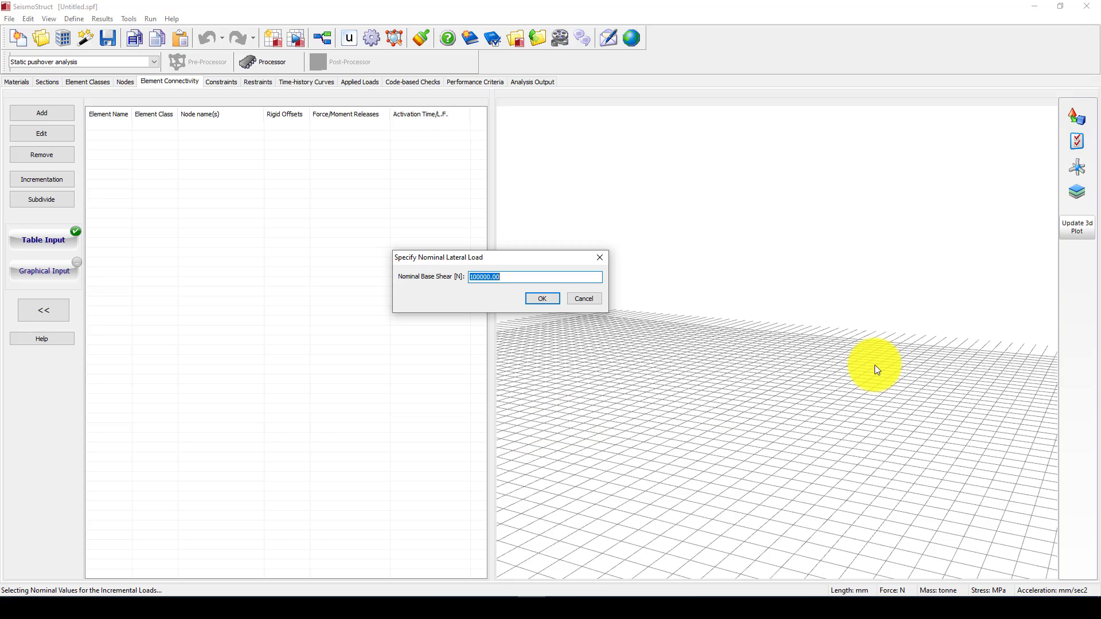
key(alt+Tab)
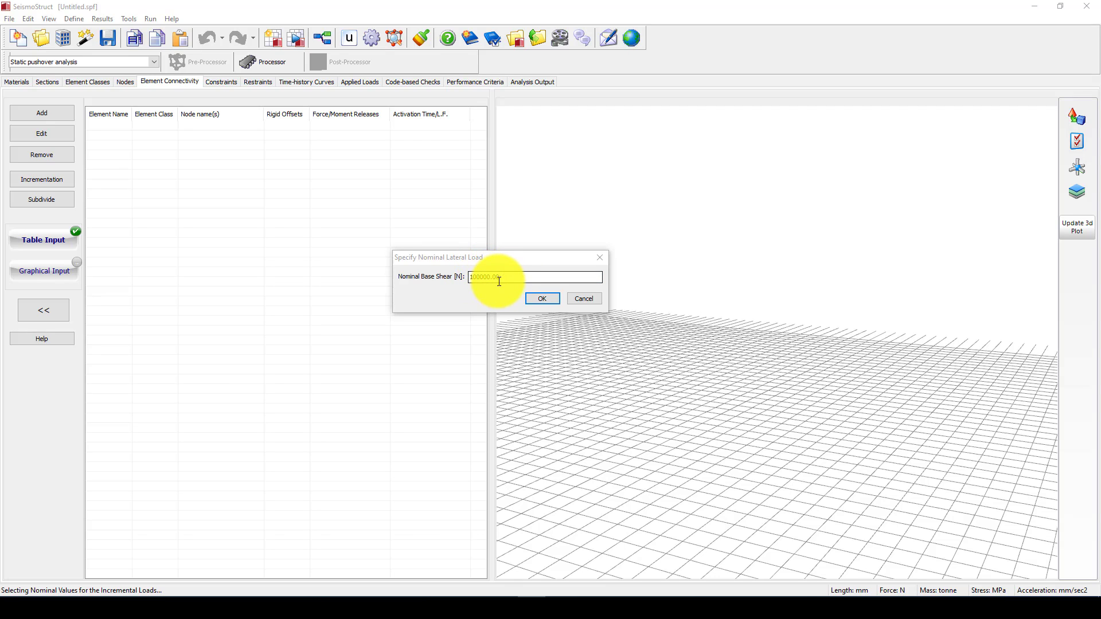
key(alt+Tab)
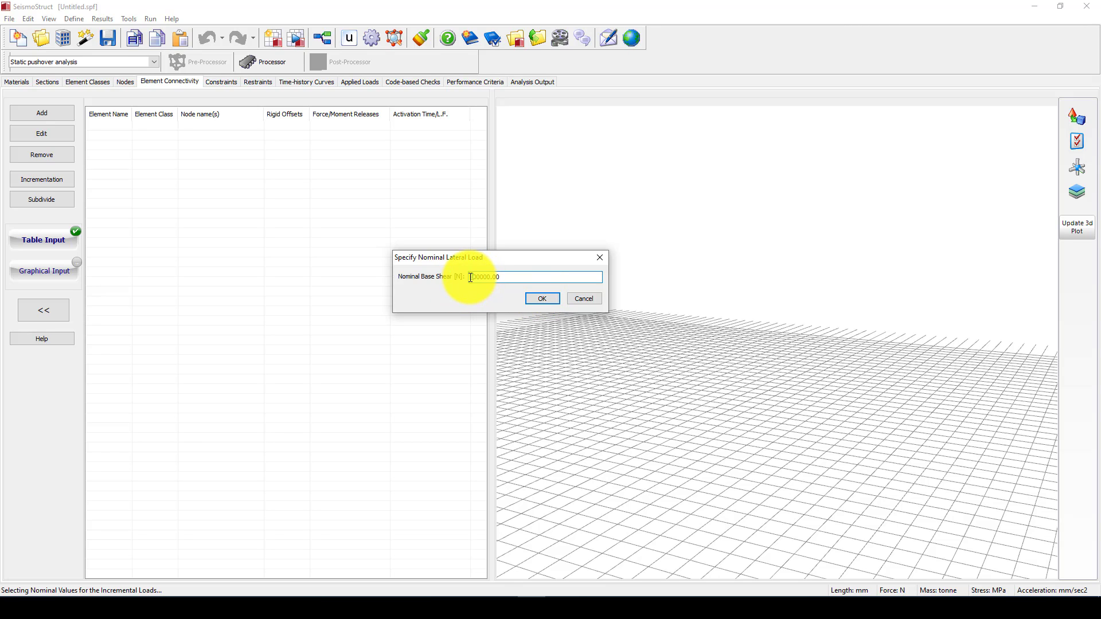
click(1006, 555)
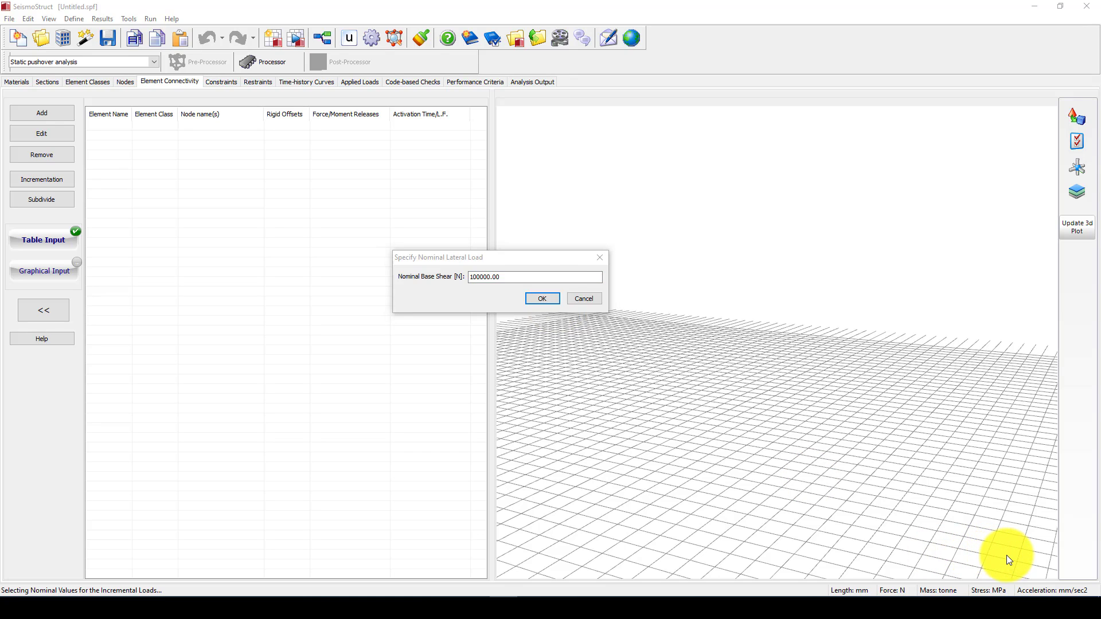
click(473, 276)
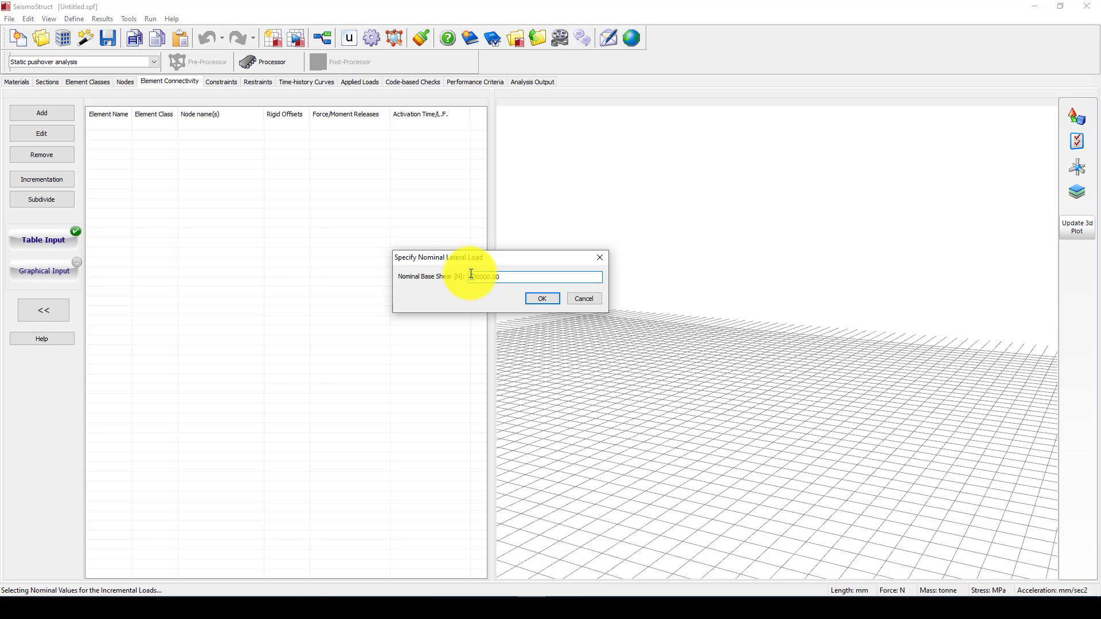
click(543, 299)
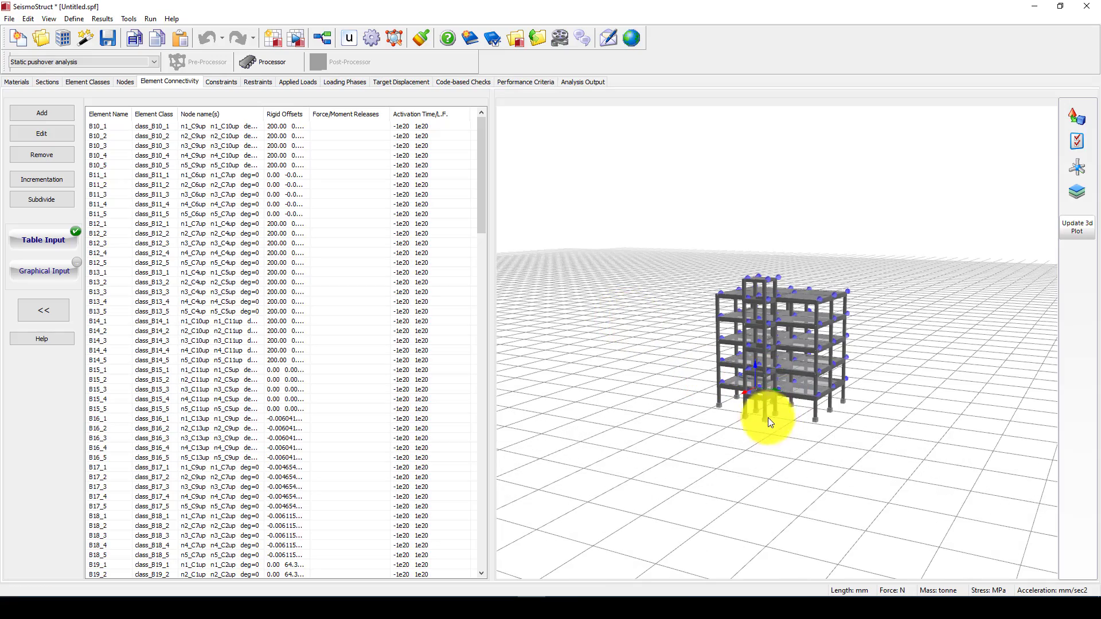
Step: Examine the generated building and its lateral loads from several sides in 3D, along with the element connectivity list
drag(765, 427, 716, 428)
scroll(785, 427, up, 6)
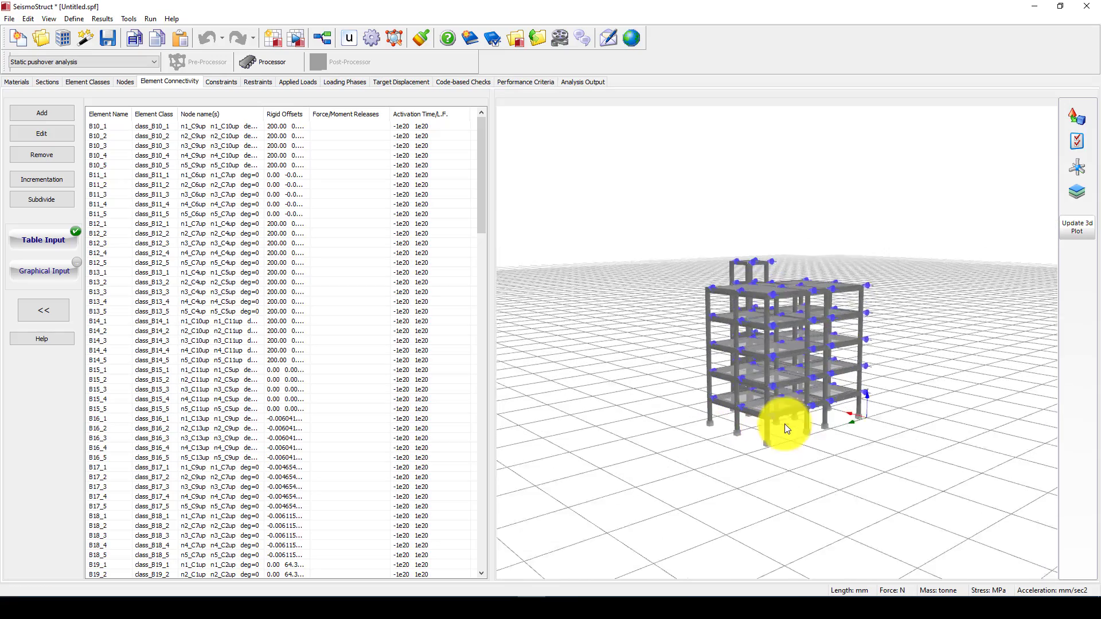
scroll(745, 321, down, 1)
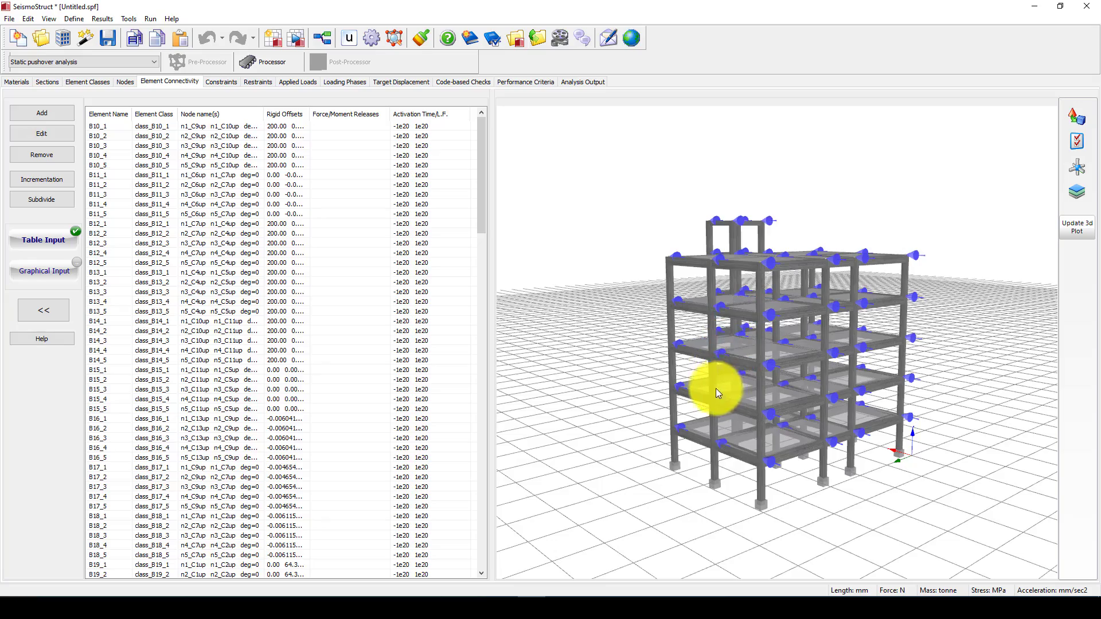
drag(717, 383, 842, 396)
drag(768, 403, 815, 398)
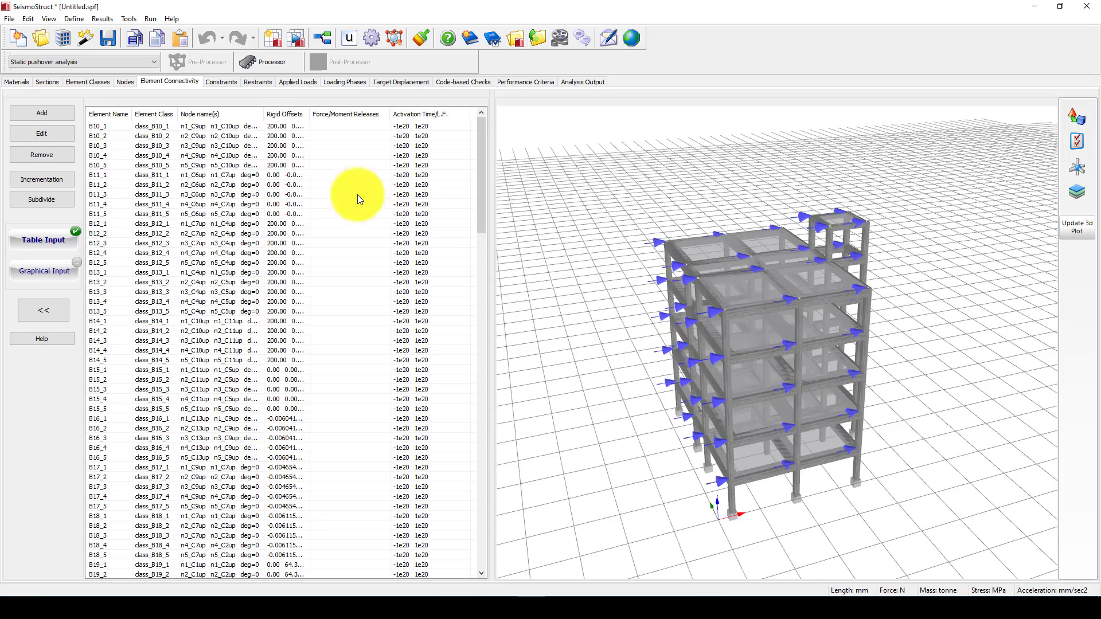
scroll(197, 252, up, 5)
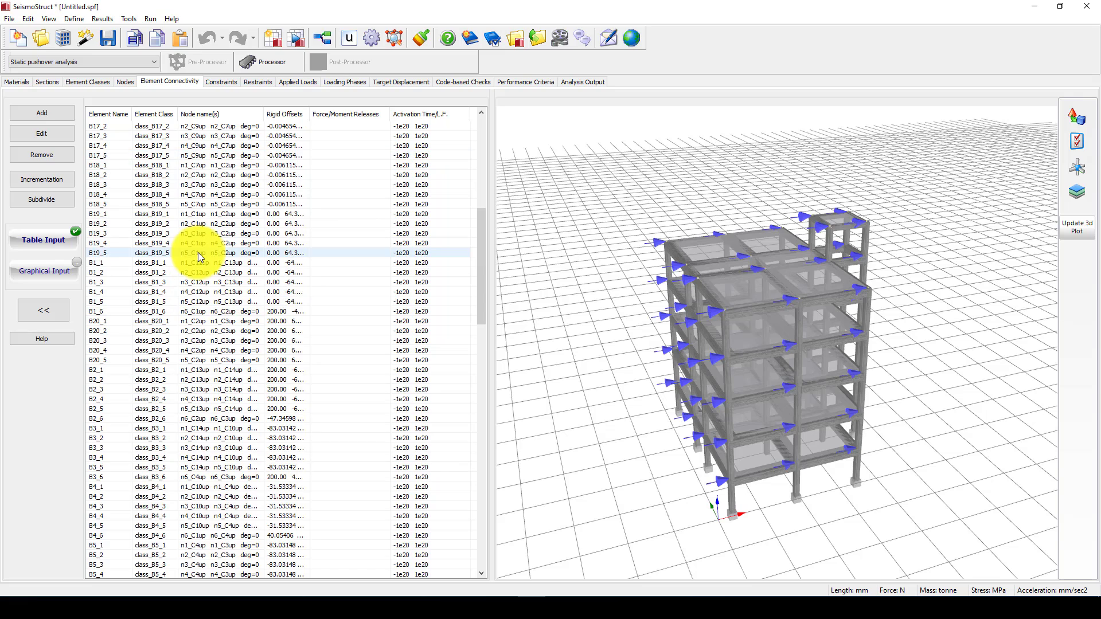
Step: Review the generated materials, sections, element classes, nodes and element connectivity of the building model
click(18, 82)
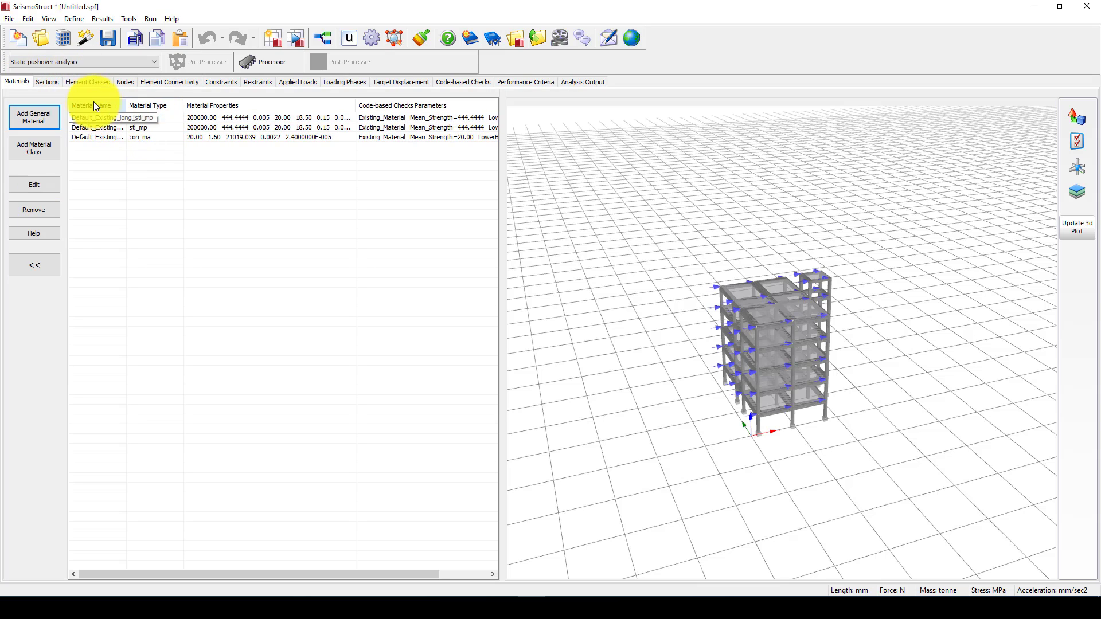
click(54, 83)
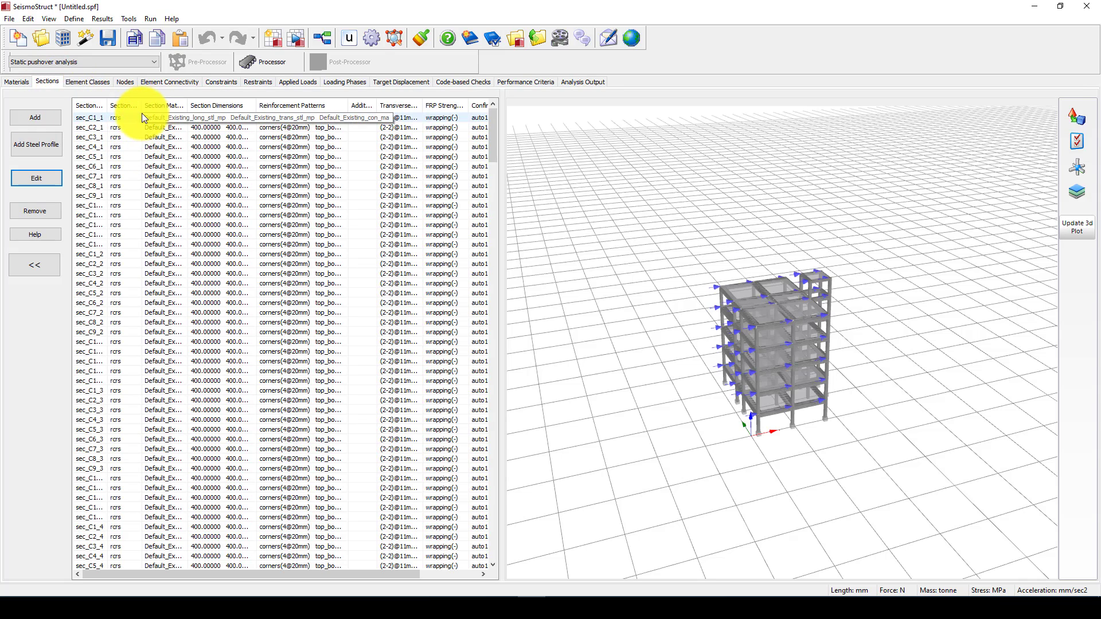
click(16, 83)
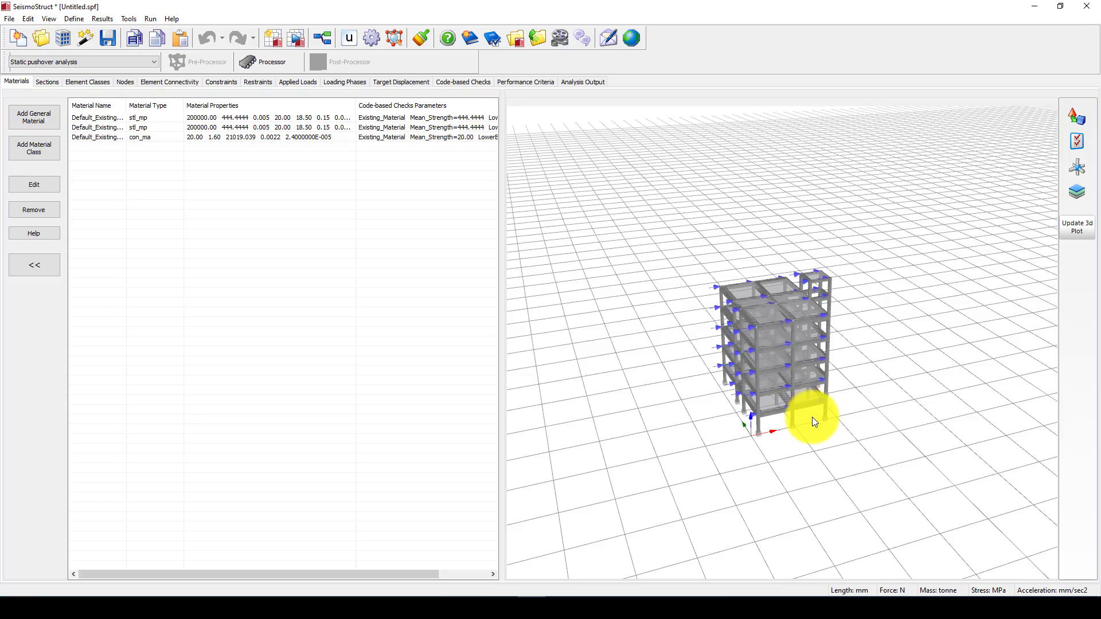
scroll(814, 418, up, 5)
drag(705, 305, 735, 321)
click(49, 83)
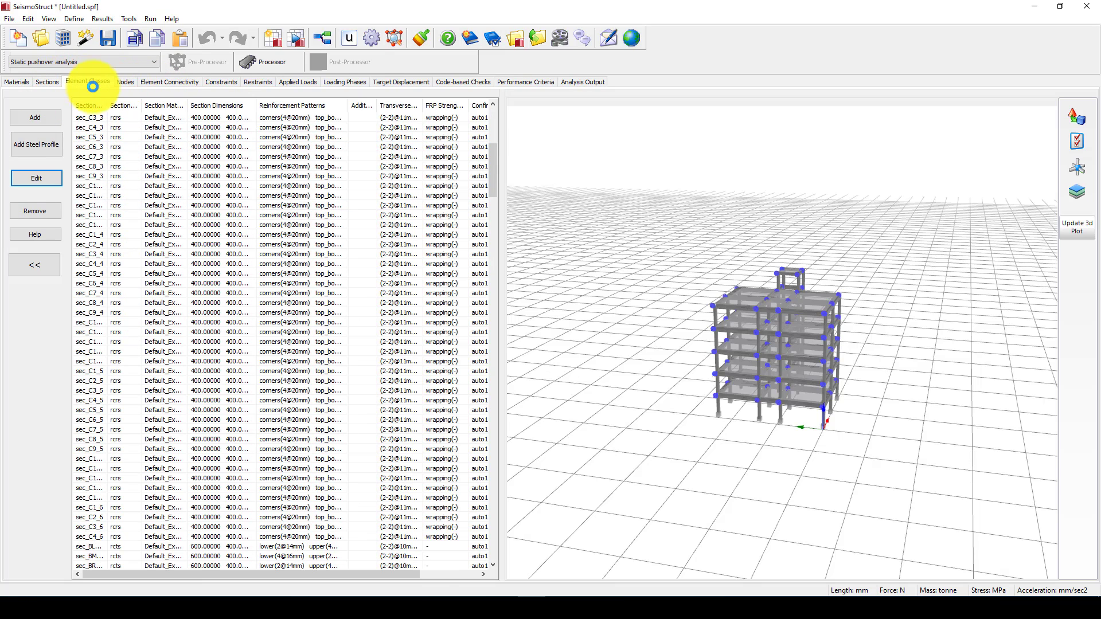
click(92, 84)
click(133, 83)
click(166, 82)
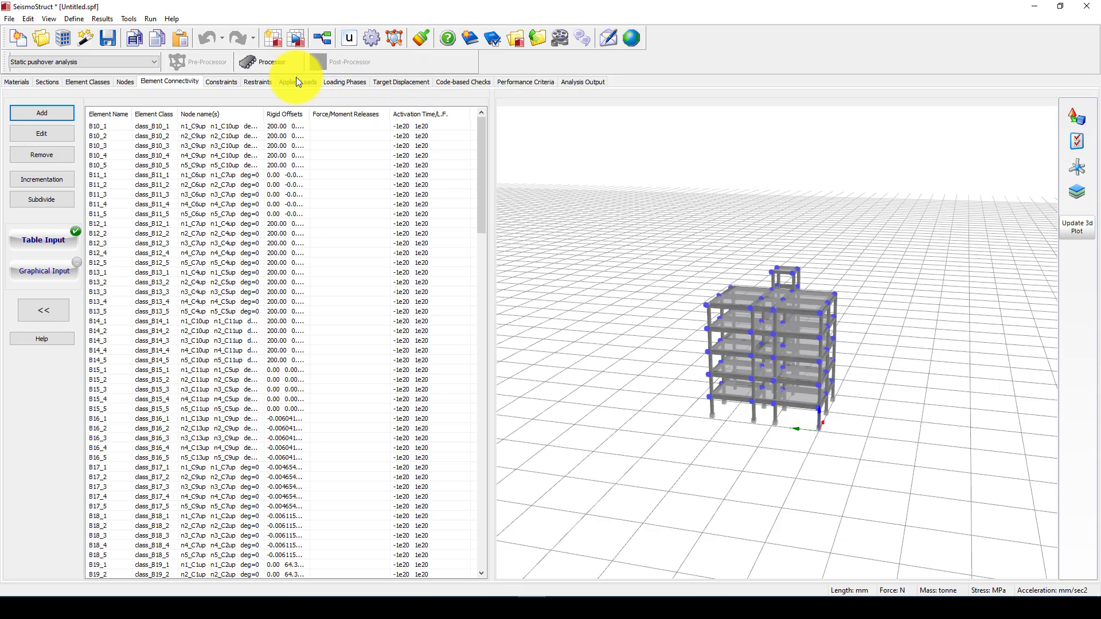
Step: Review the incremental nodal loads in the x direction through to the 6th floor nodes
click(297, 81)
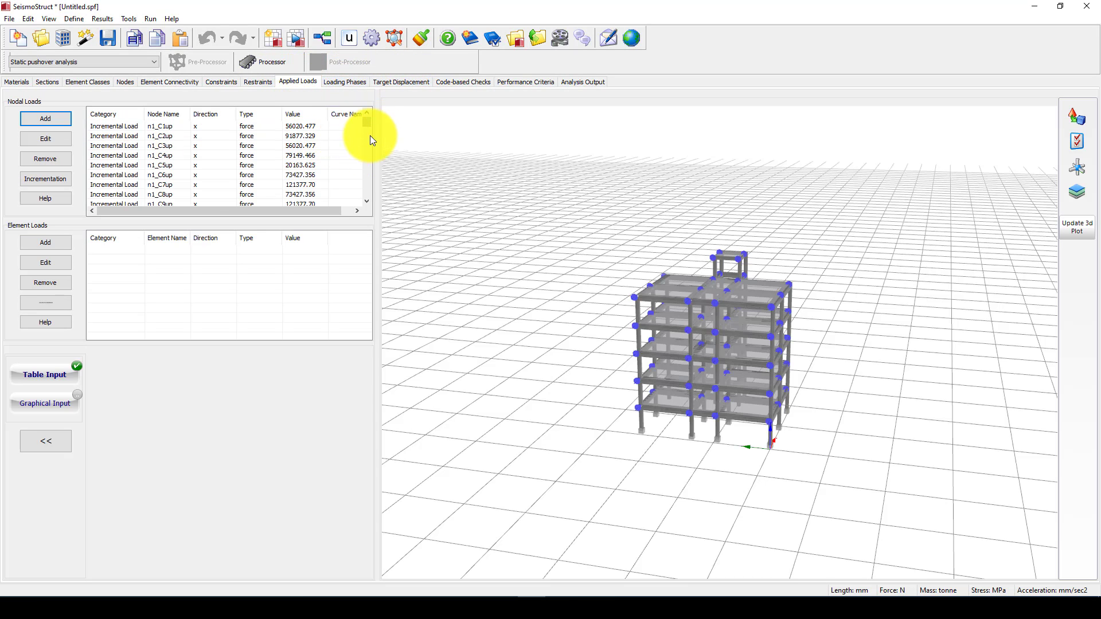
drag(370, 136, 351, 204)
click(177, 156)
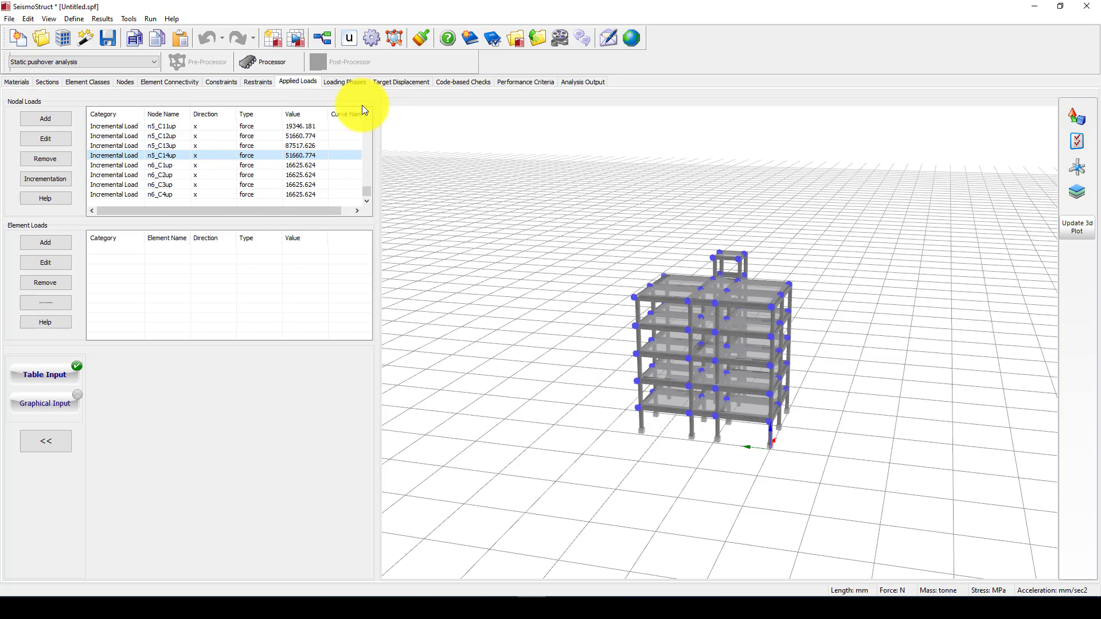
Step: Set the response control loading phase to a maximum displacement of 500 mm in 100 steps
click(341, 83)
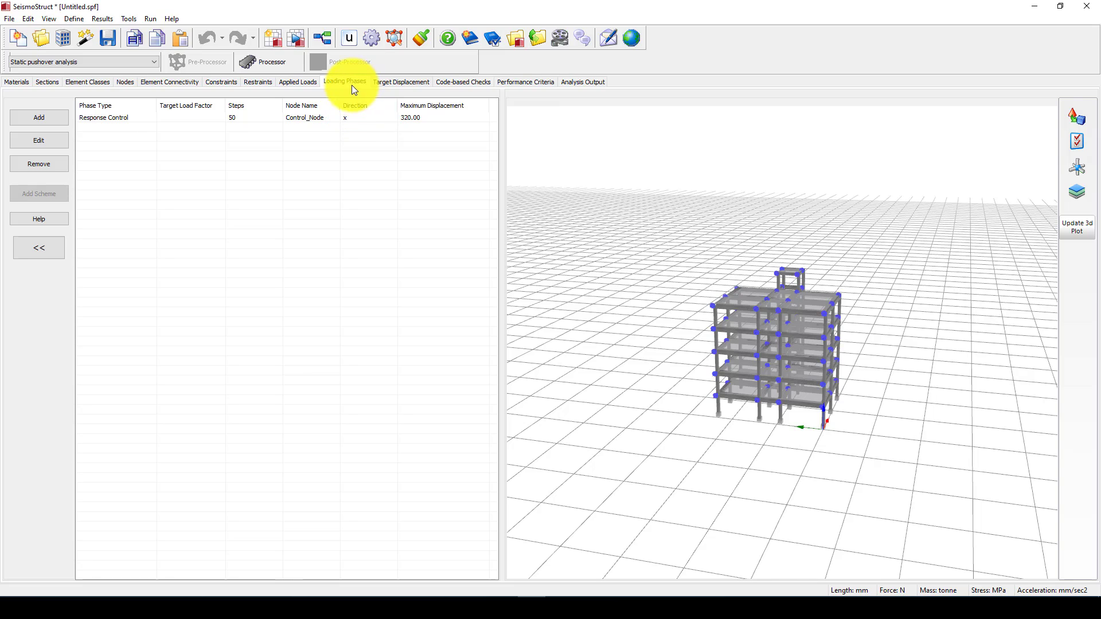
click(415, 118)
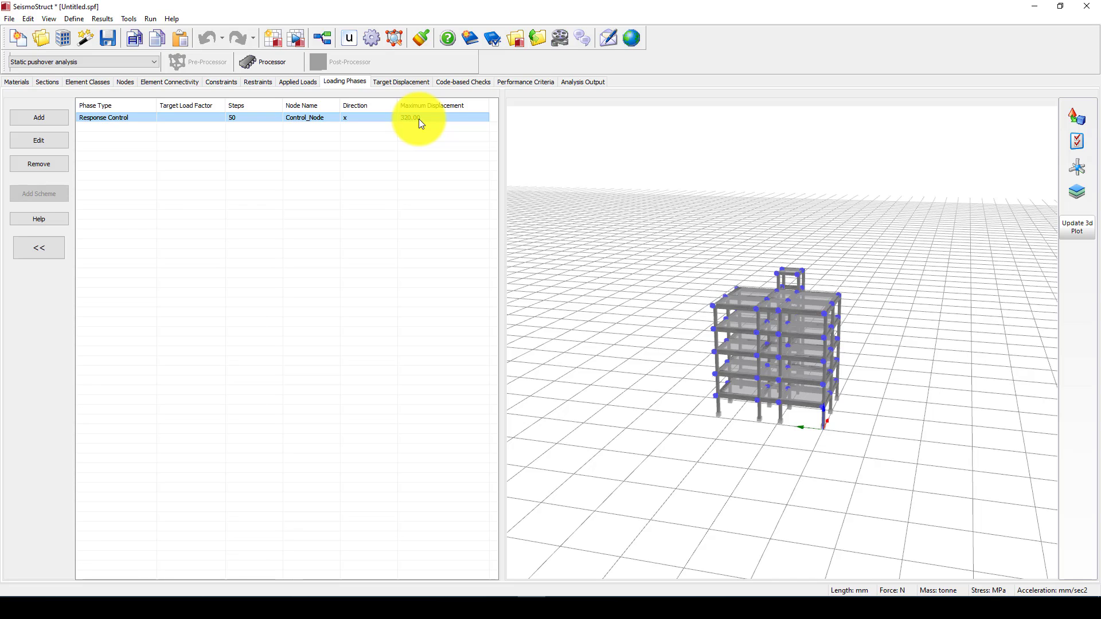
double_click(418, 118)
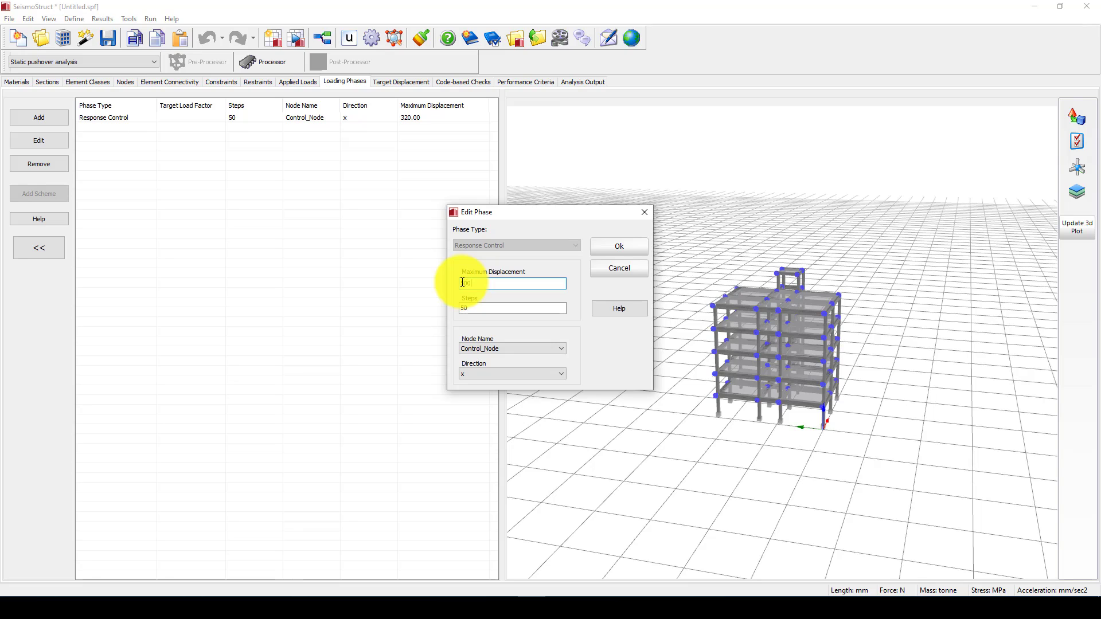
double_click(462, 309)
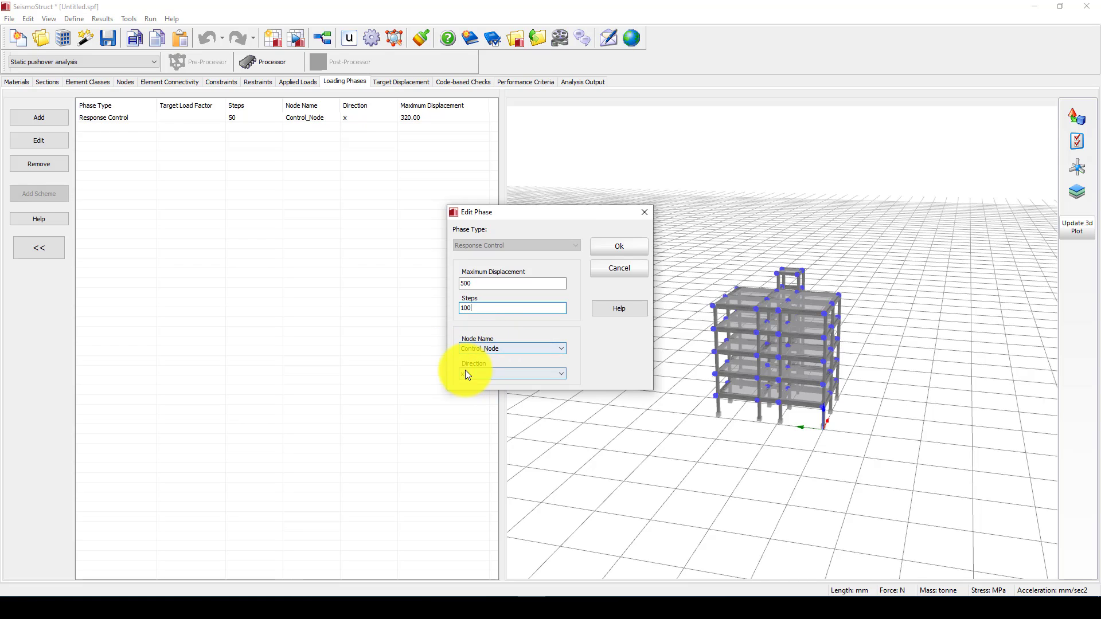
click(620, 250)
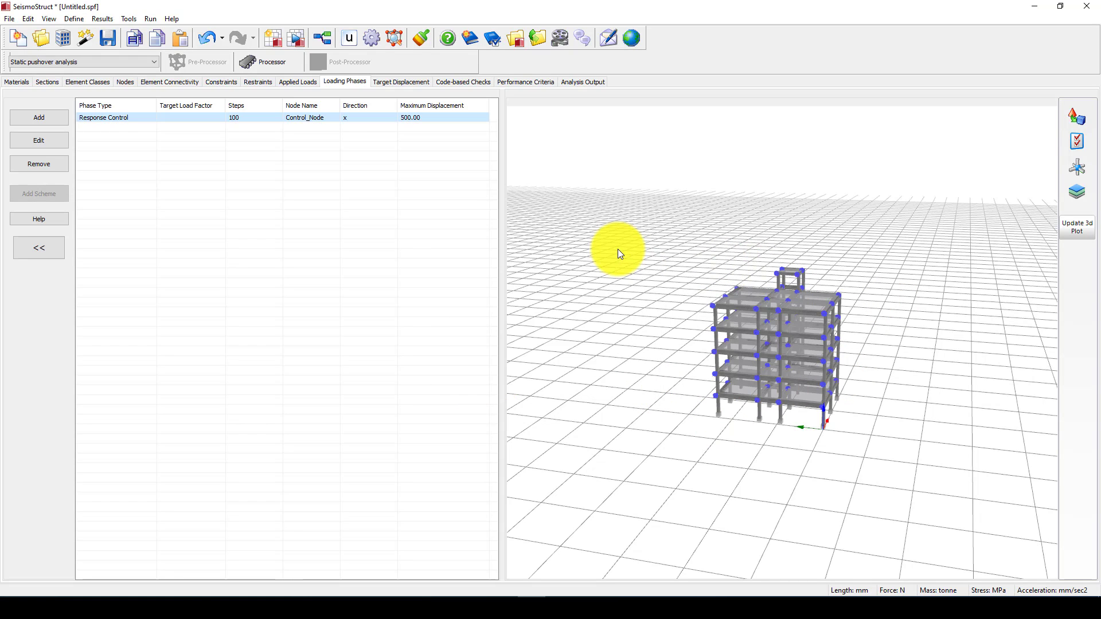
Step: Choose ASCE 41-17 as the code employed in the target displacement calculations
click(390, 82)
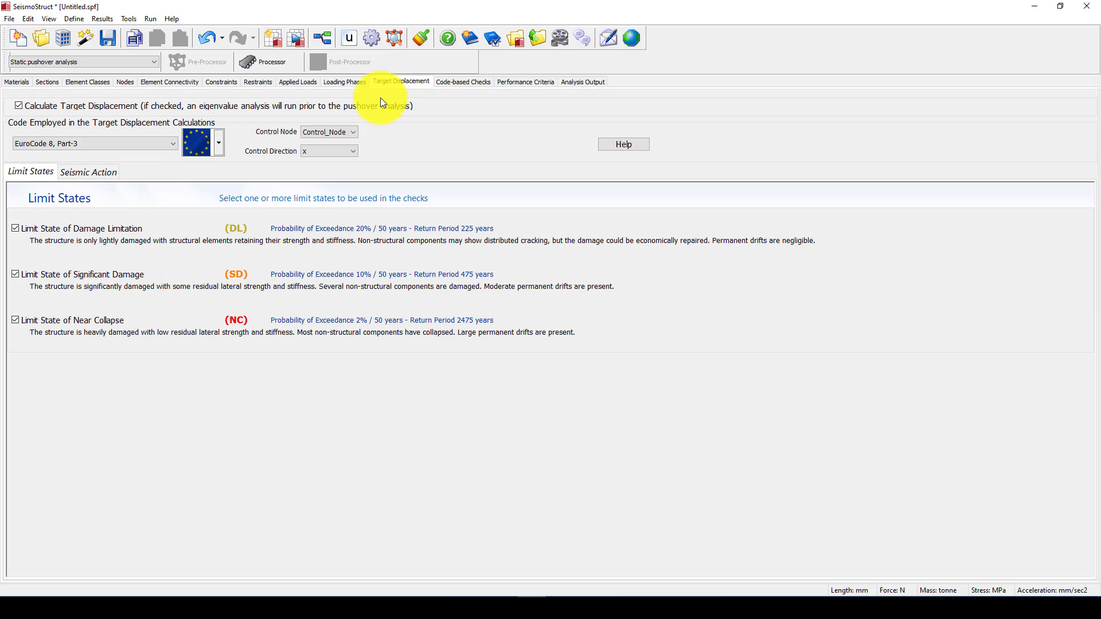
click(163, 143)
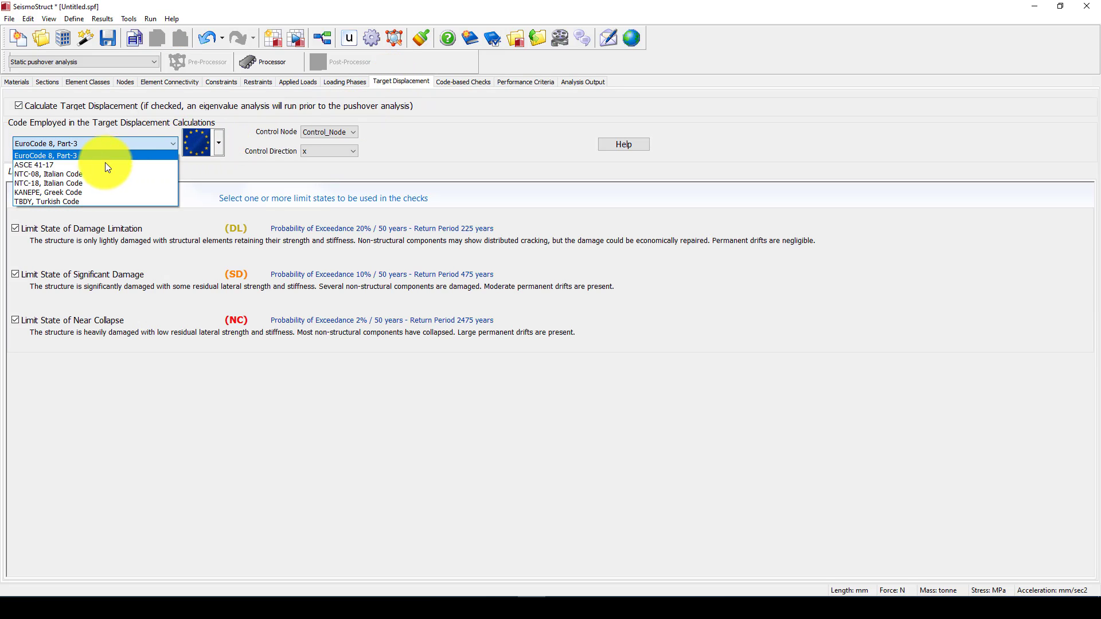
click(70, 166)
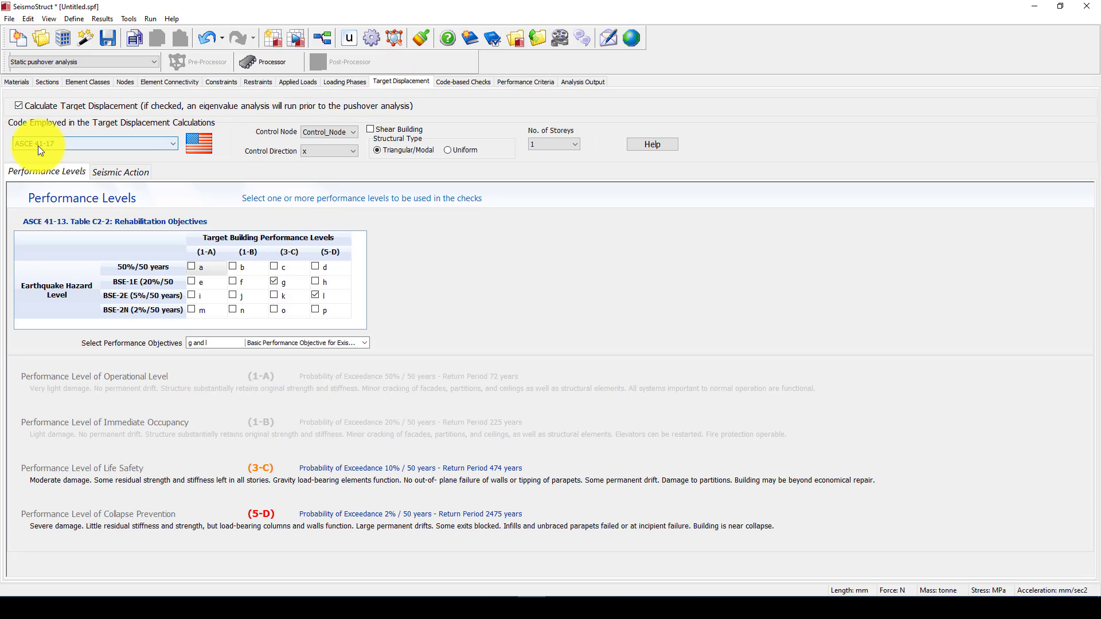
Step: Enable the shear building option for the target displacement calculation and start the static pushover analysis run
click(370, 129)
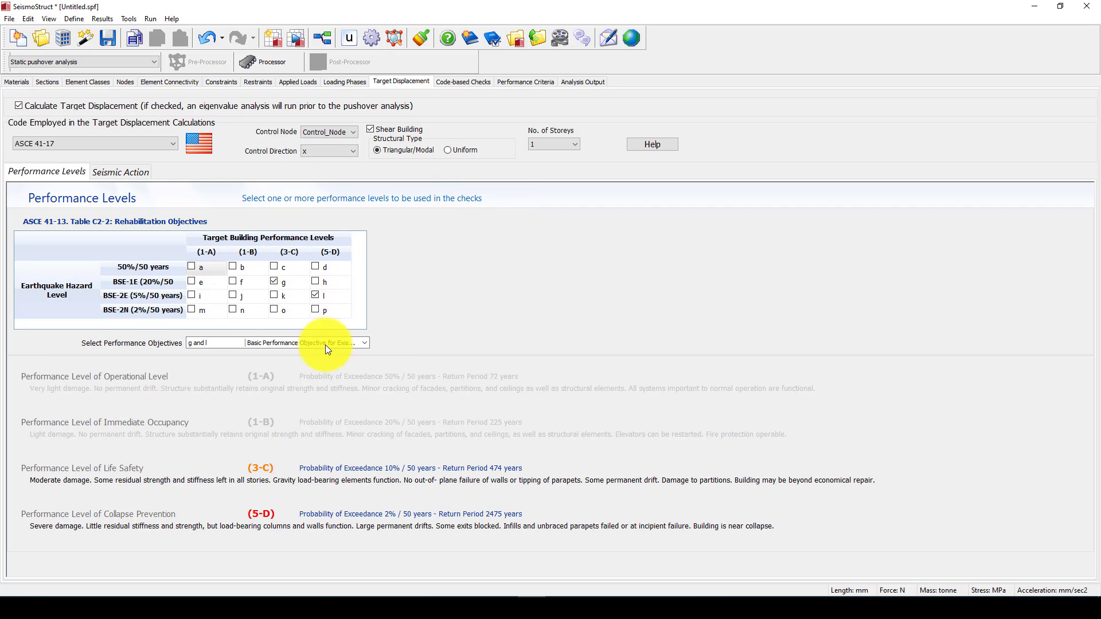
click(260, 62)
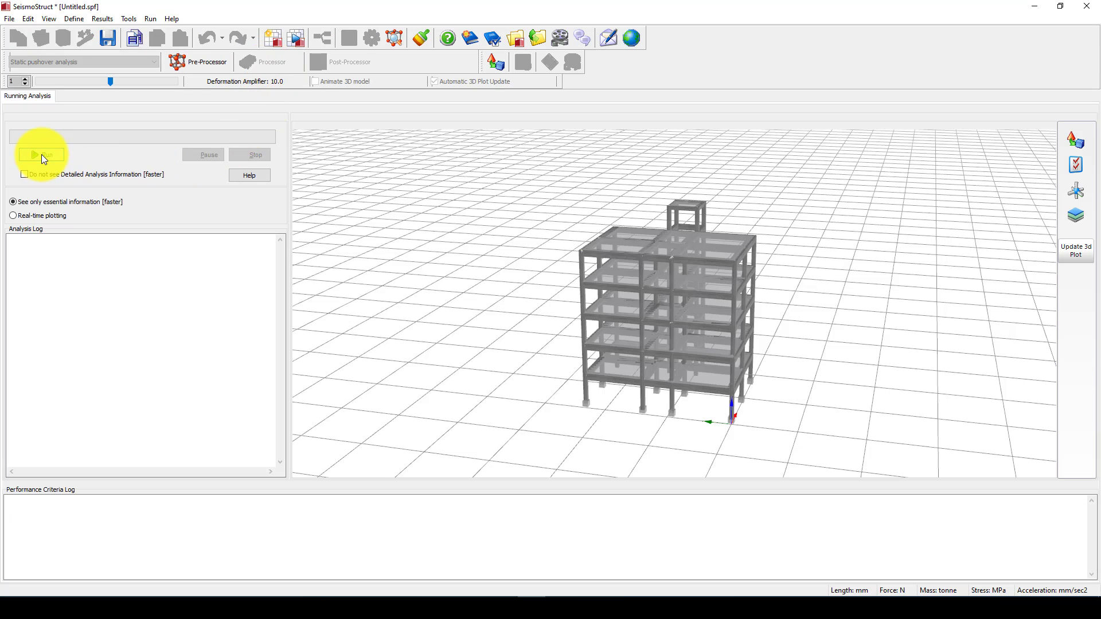
click(41, 154)
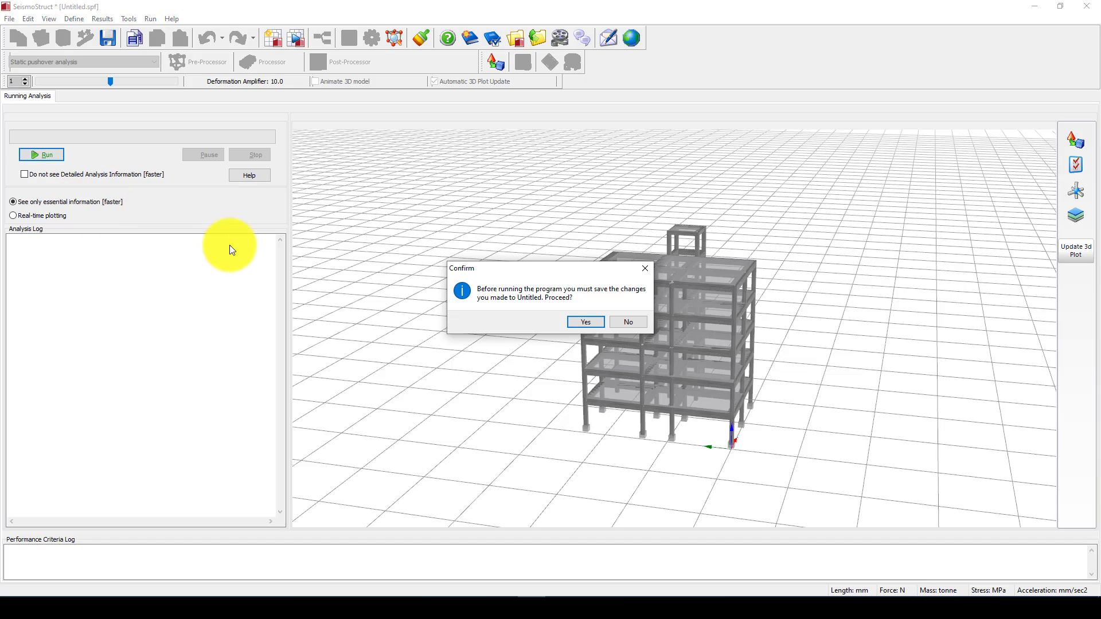
Step: Save the project as EX-Builing_Push in the Pushover And Ad-Pushover folder to proceed with the analysis
click(582, 322)
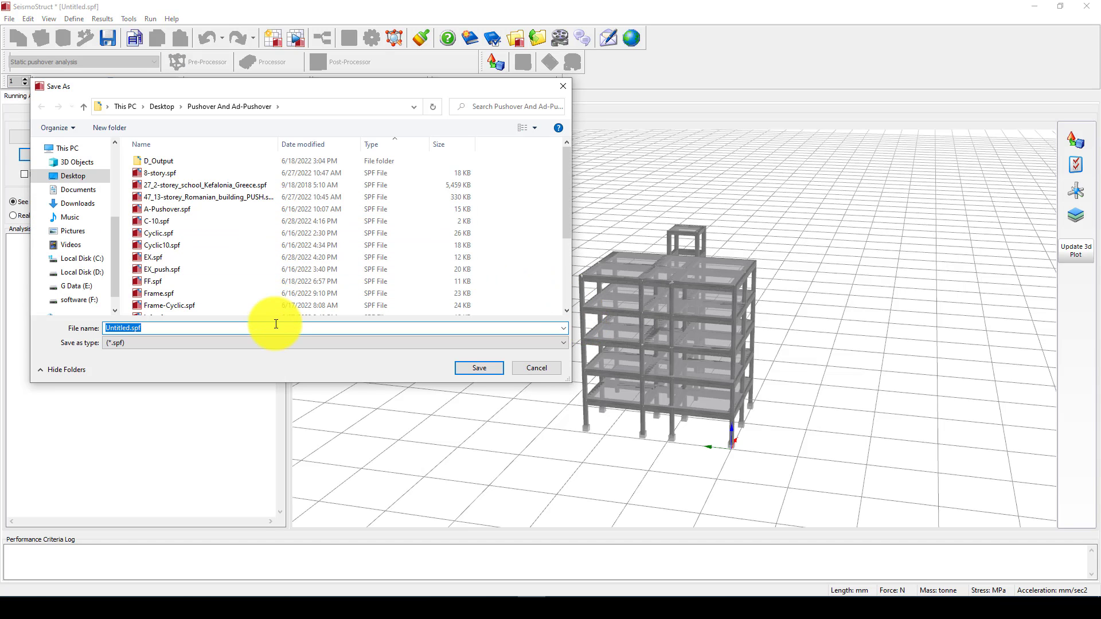
text(EX)
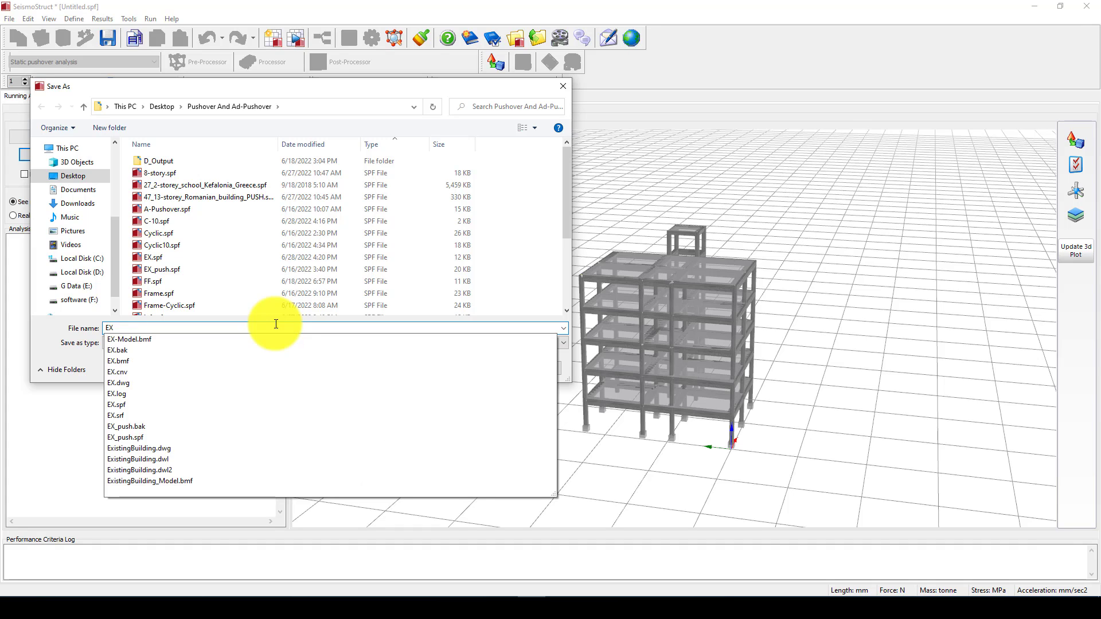
text(-Builing_Push)
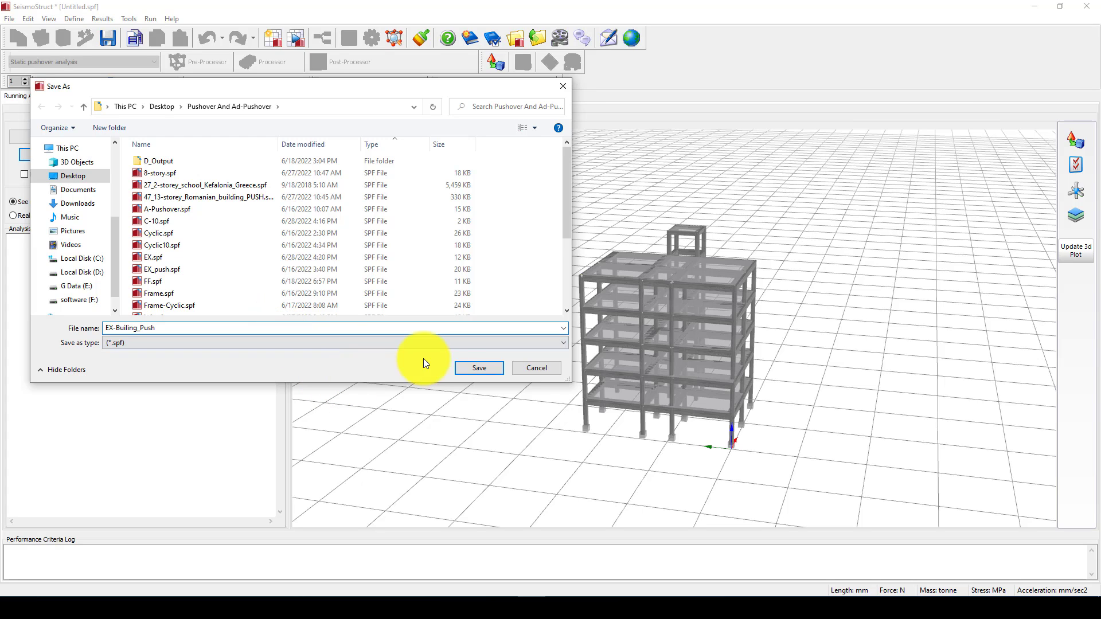
click(472, 371)
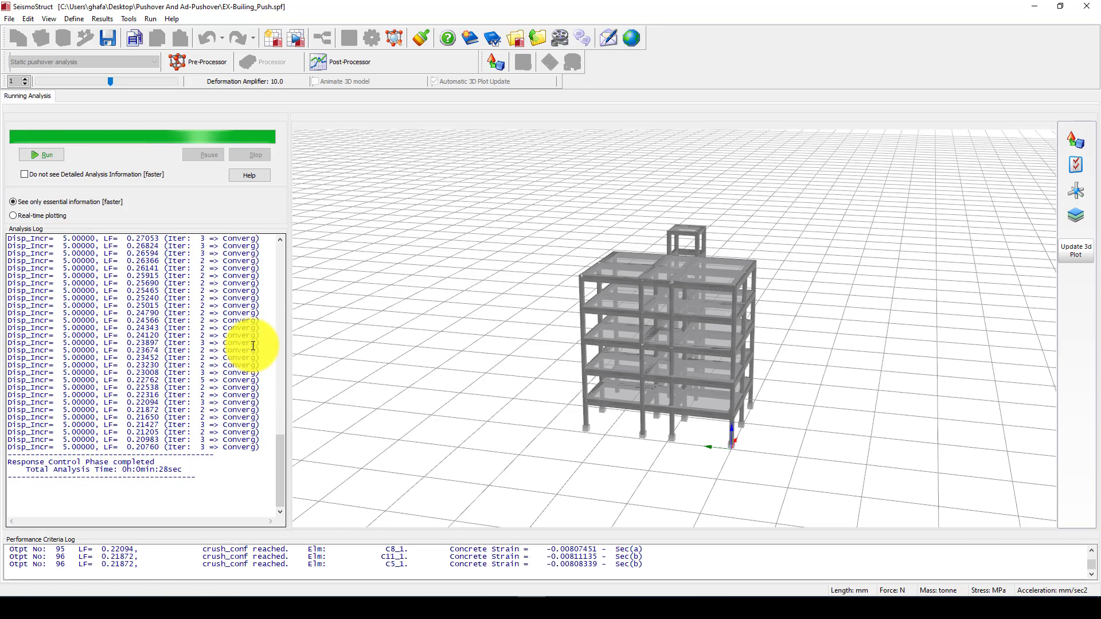
Step: Open the analysis results and view the building's deformed shape at output no. 100 from another angle
click(343, 61)
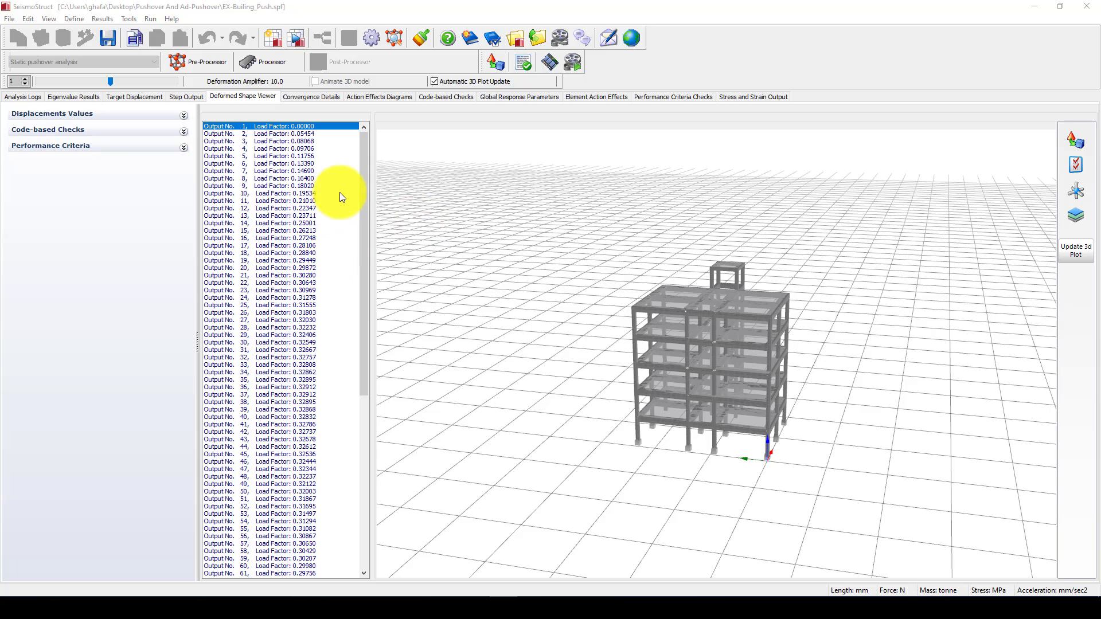
drag(361, 170, 287, 544)
click(270, 565)
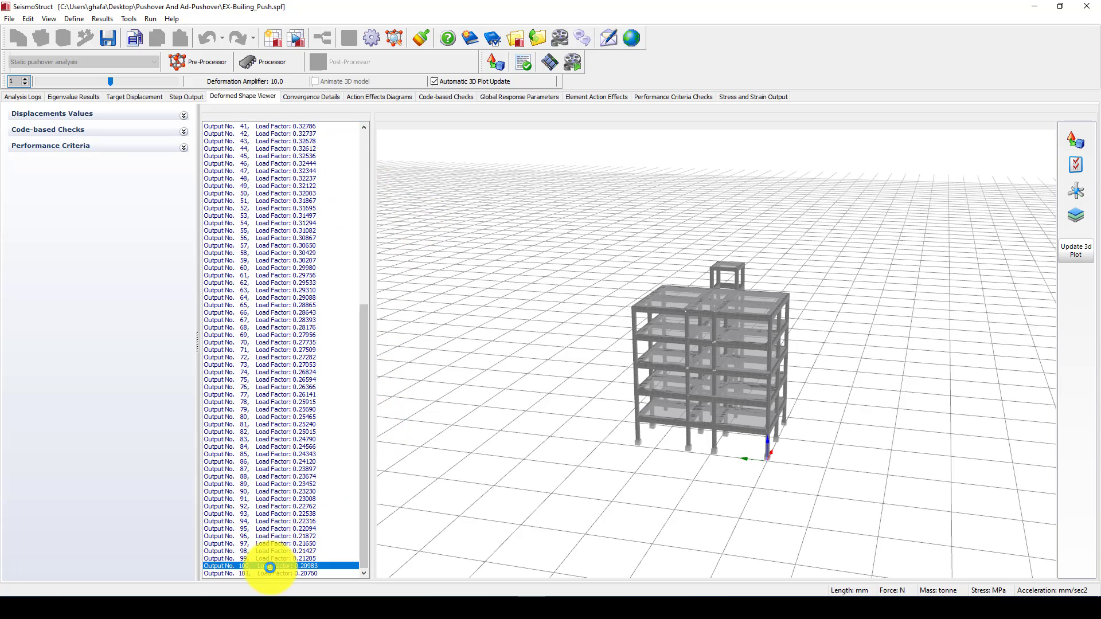
mouse_move(679, 444)
mouse_down()
mouse_move(614, 431)
mouse_move(644, 445)
mouse_move(690, 442)
mouse_up()
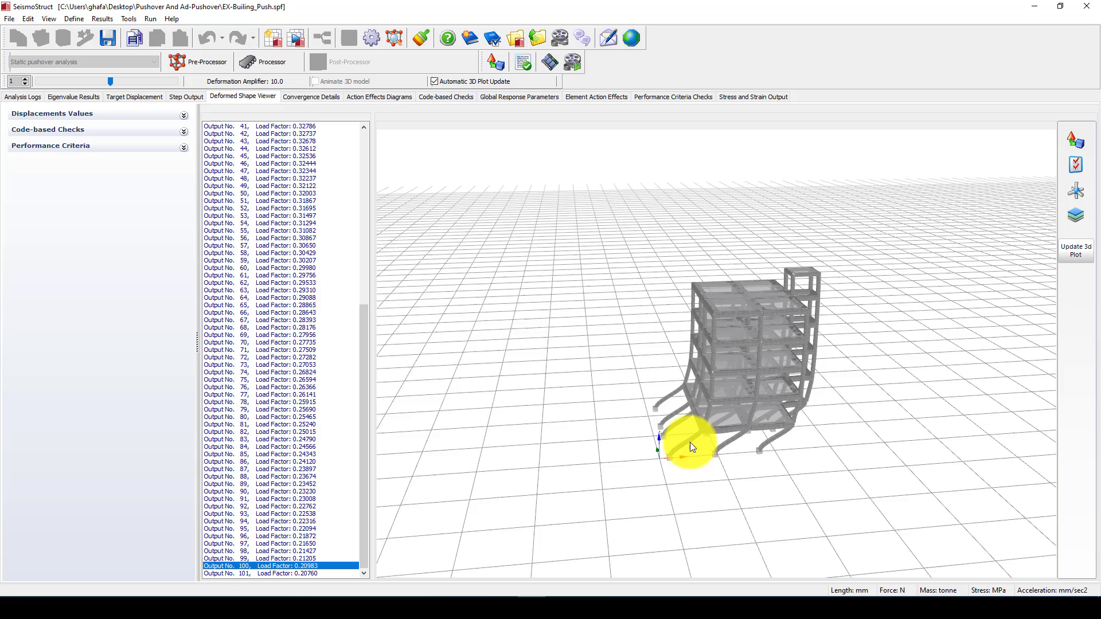
Step: Copy the whole analysis curve table of load factor, displacement and base shear, including headers, from the target displacement results
click(149, 96)
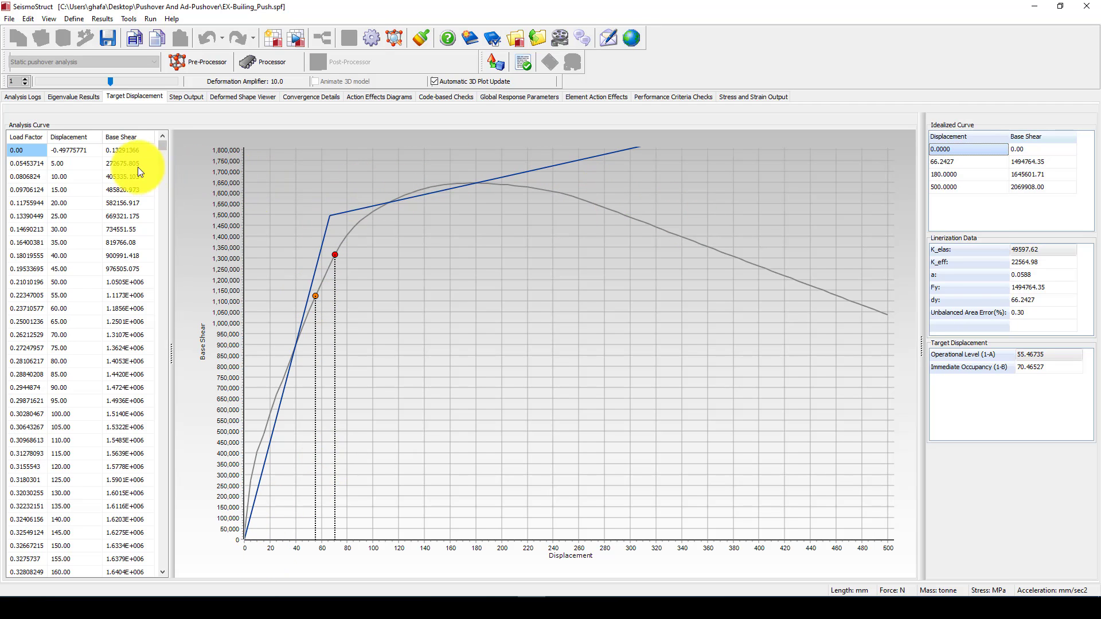
right_click(102, 163)
click(116, 183)
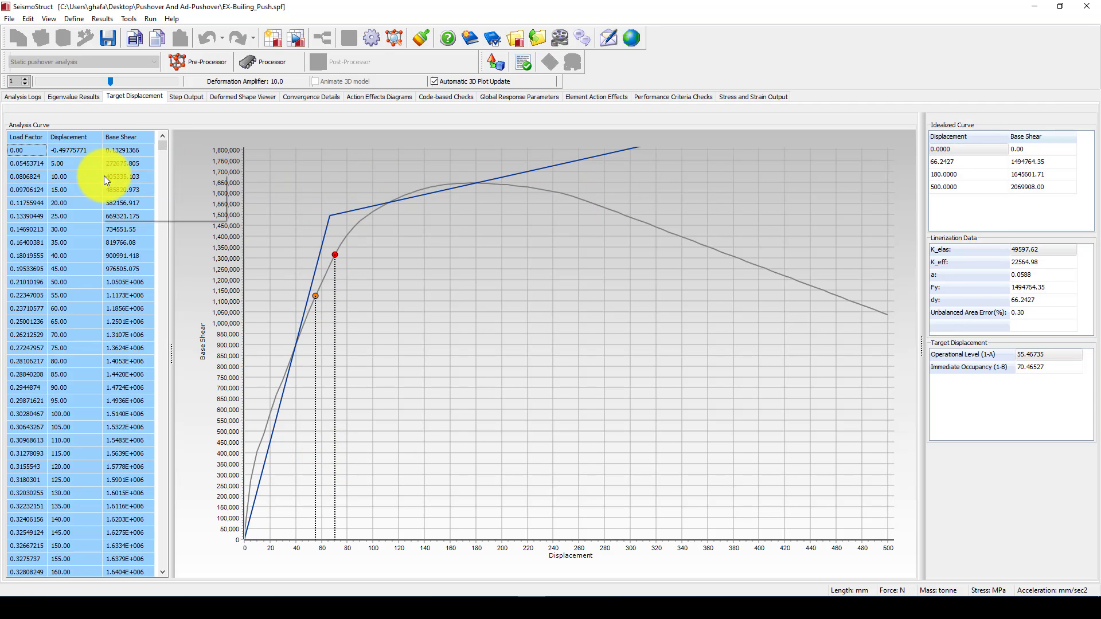
right_click(105, 175)
click(133, 181)
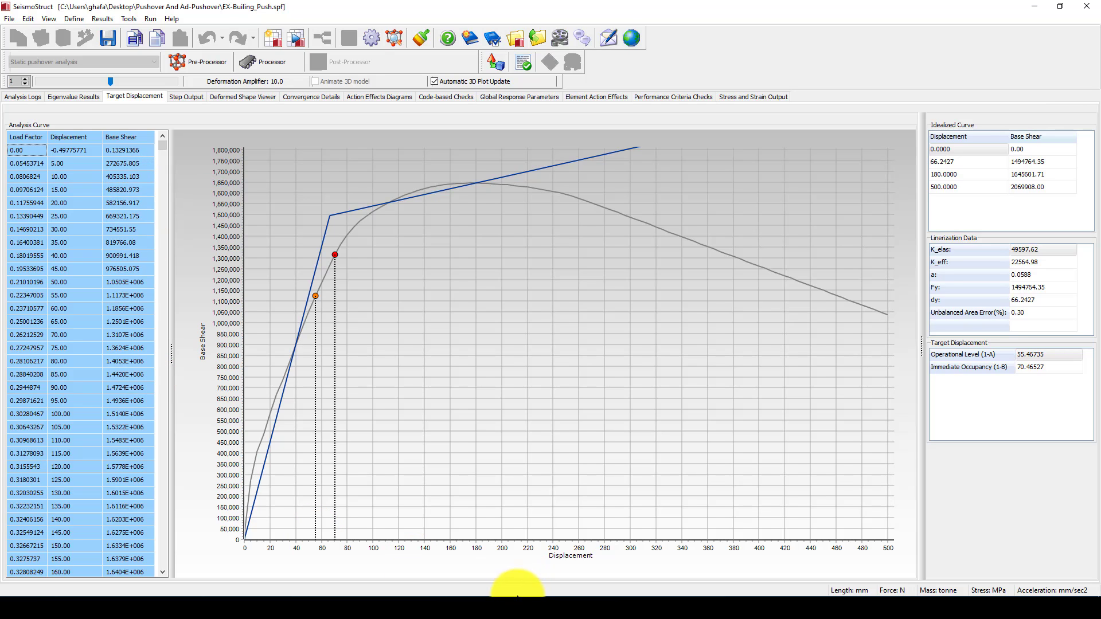
Step: Switch to Excel, create a blank workbook and paste the copied curve data starting at cell A1
click(225, 606)
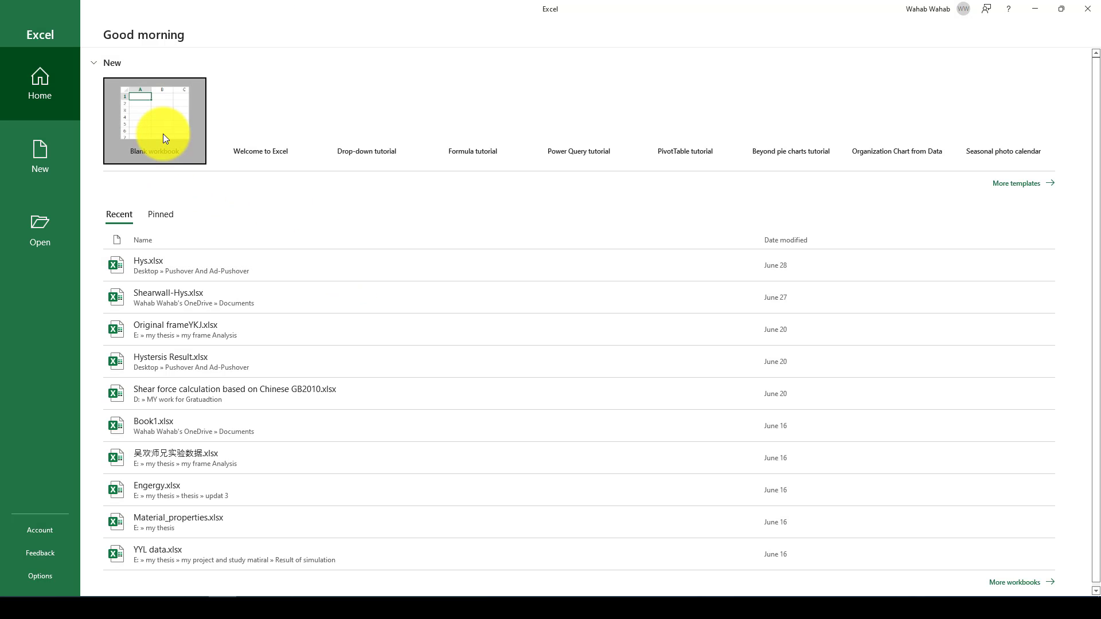
click(164, 134)
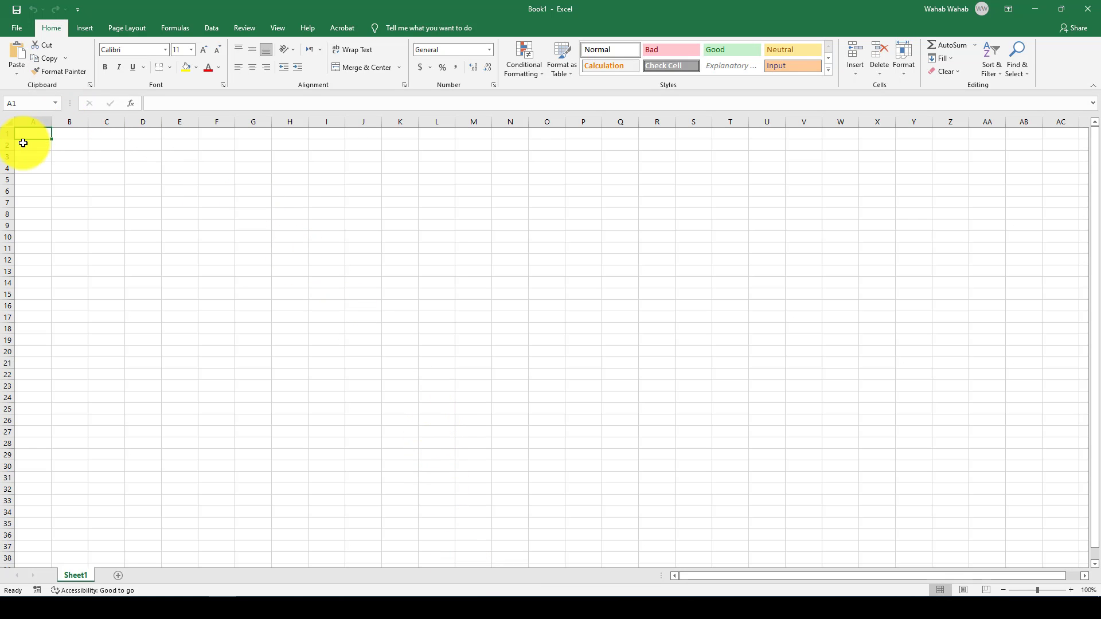
right_click(31, 135)
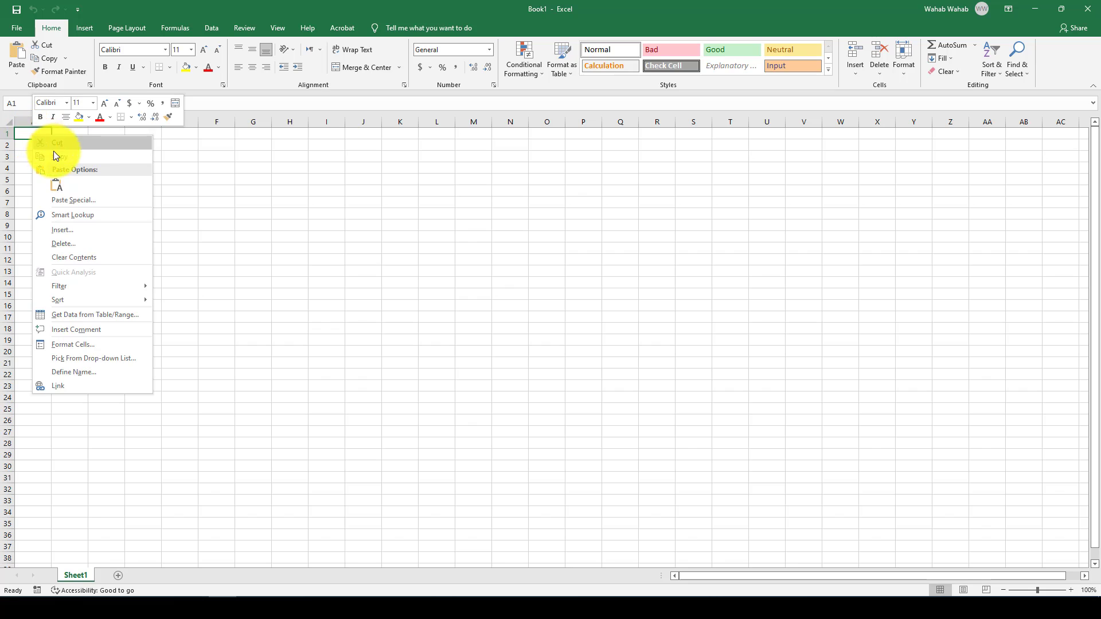
click(60, 186)
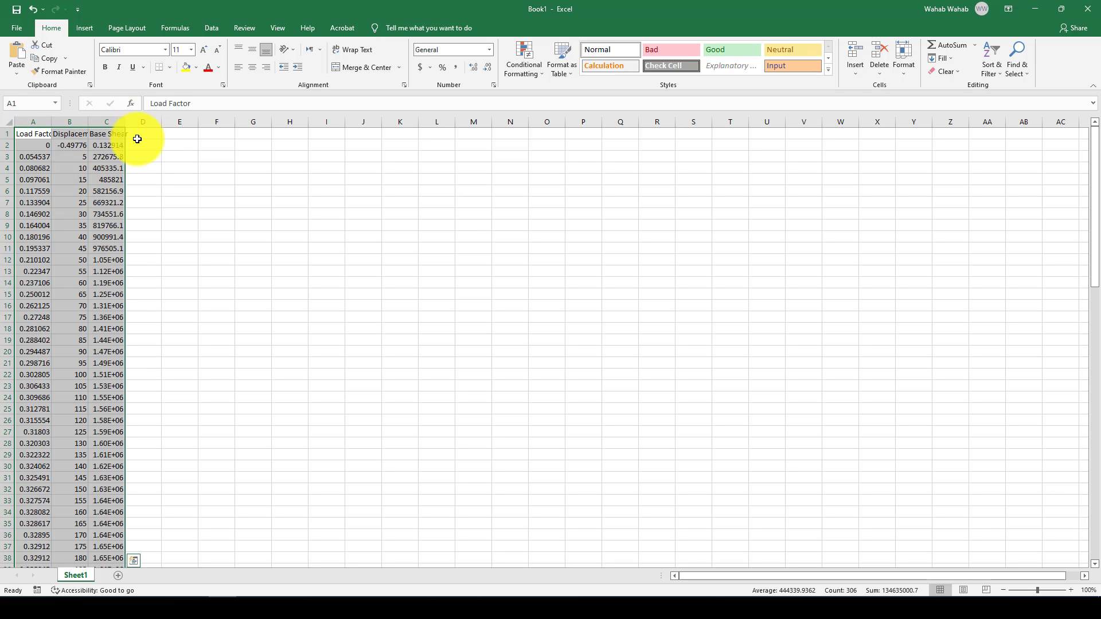
Step: Fit the widths of the Load Factor and Base Shear columns to their contents
double_click(122, 120)
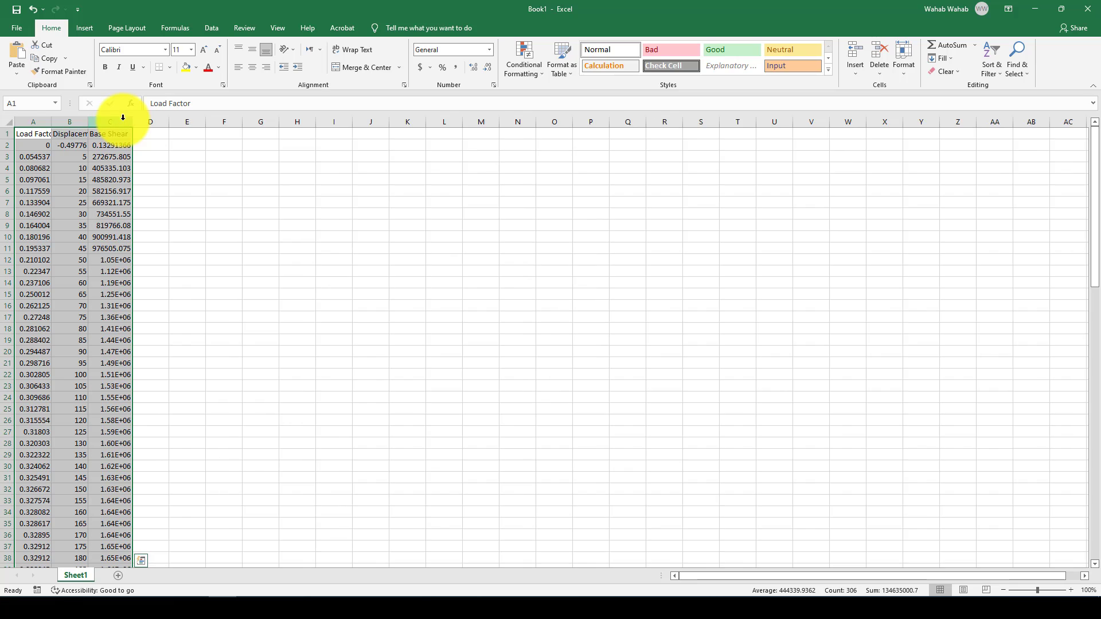
double_click(52, 123)
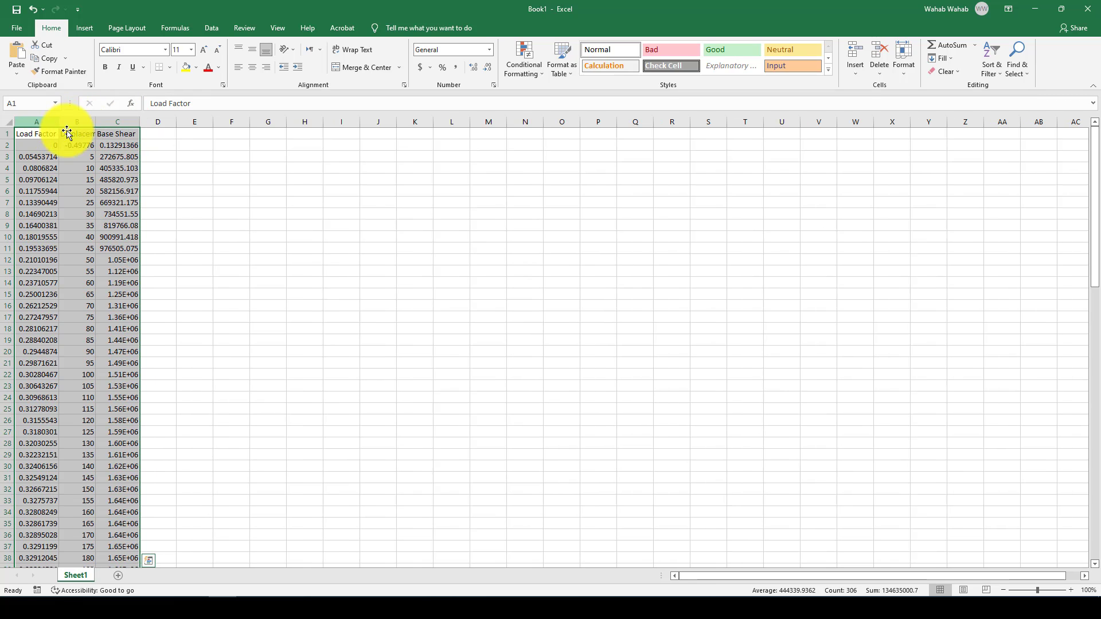
click(187, 145)
Step: Plot the displacement and base shear data in B2:C102 as a smooth-line scatter chart, slightly enlarged and repositioned beside the data
drag(81, 149, 104, 505)
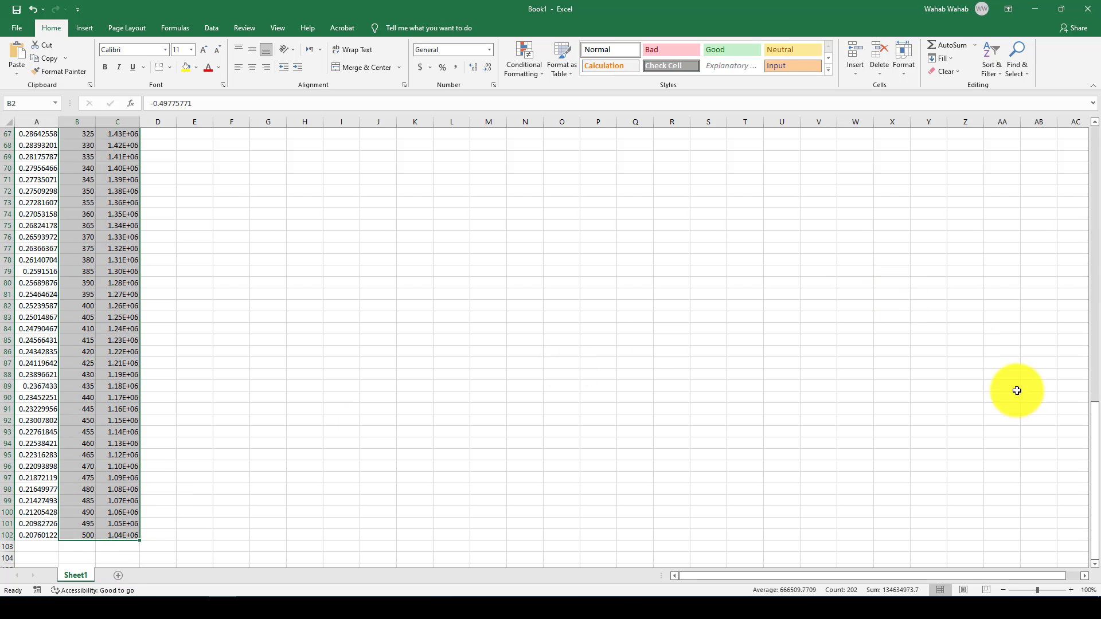
drag(1094, 423, 1087, 138)
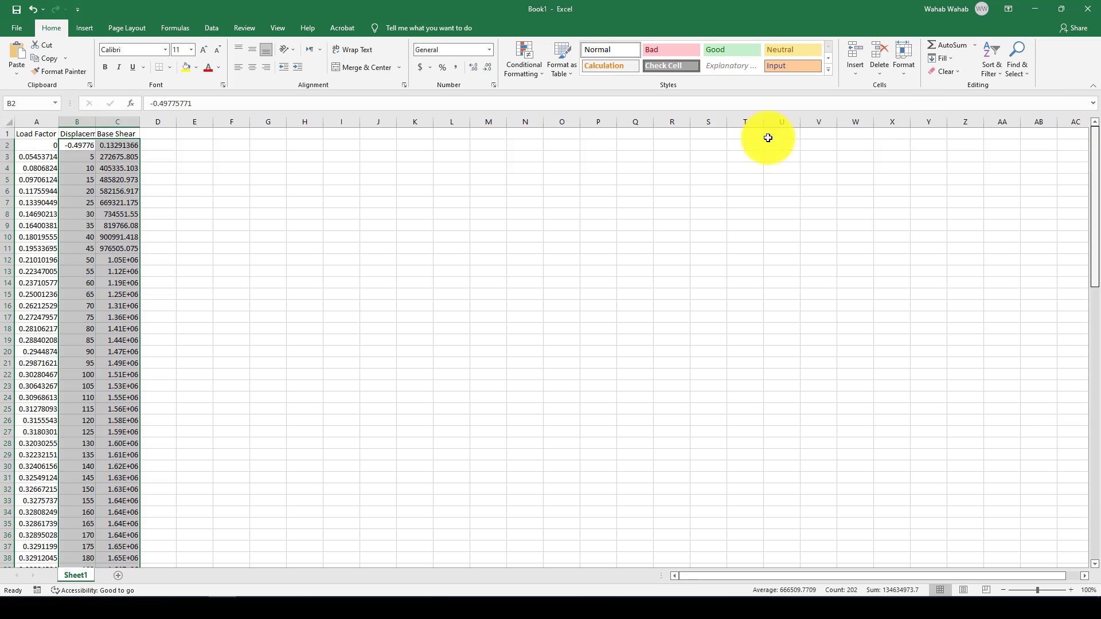
click(84, 27)
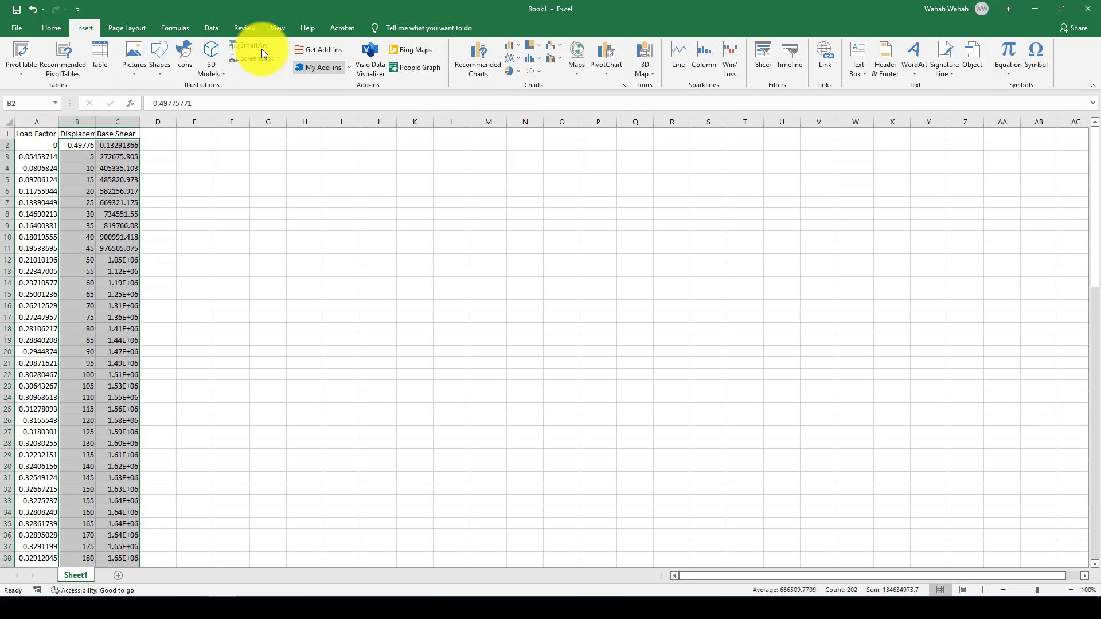
click(534, 71)
click(577, 138)
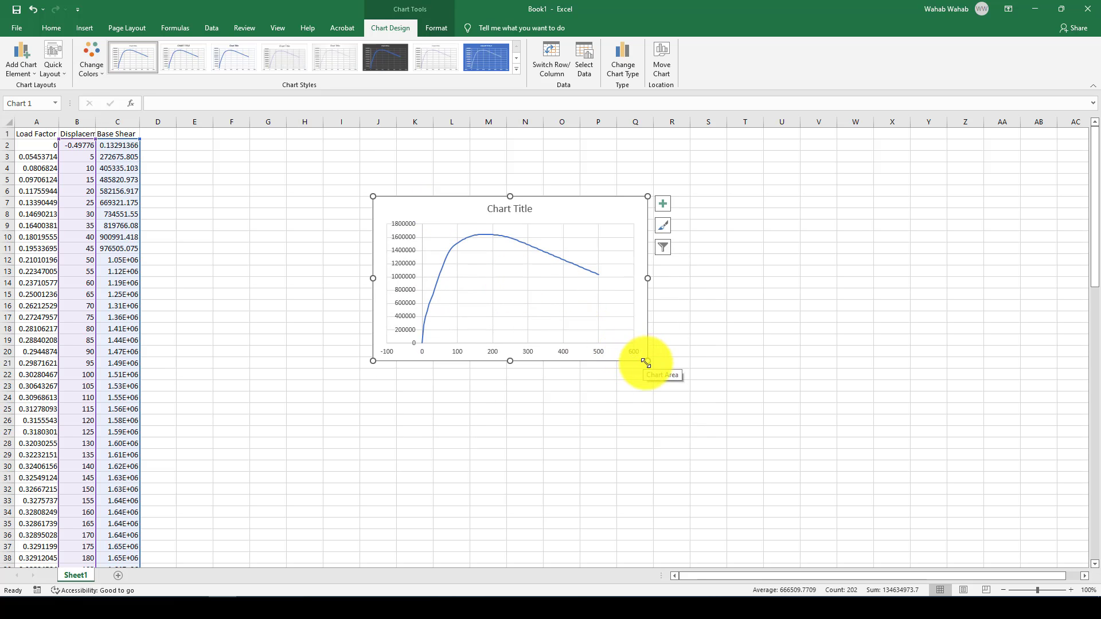
drag(645, 363, 675, 392)
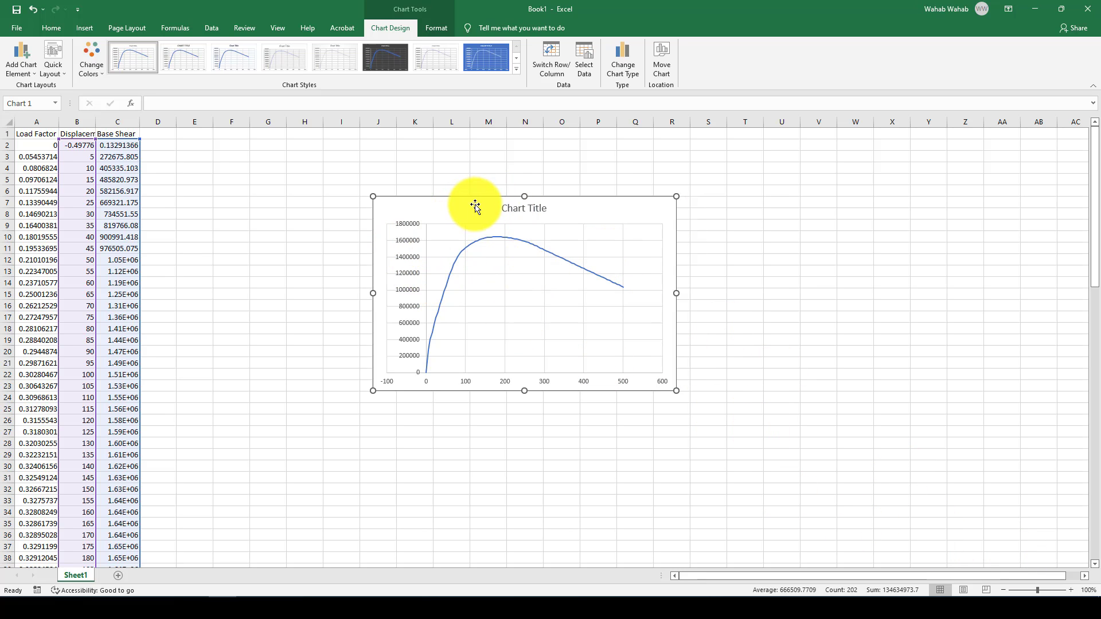
drag(462, 202, 499, 198)
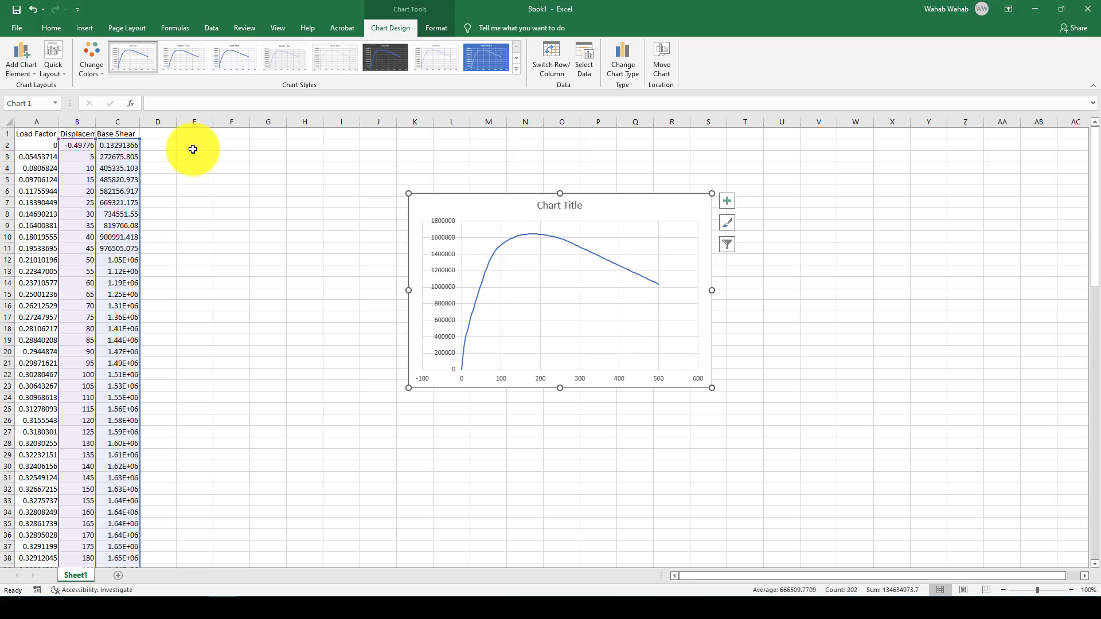
Step: Enter the formula =C2/1000 in D2 and fill it down to row 102 beside the base shear values
click(161, 146)
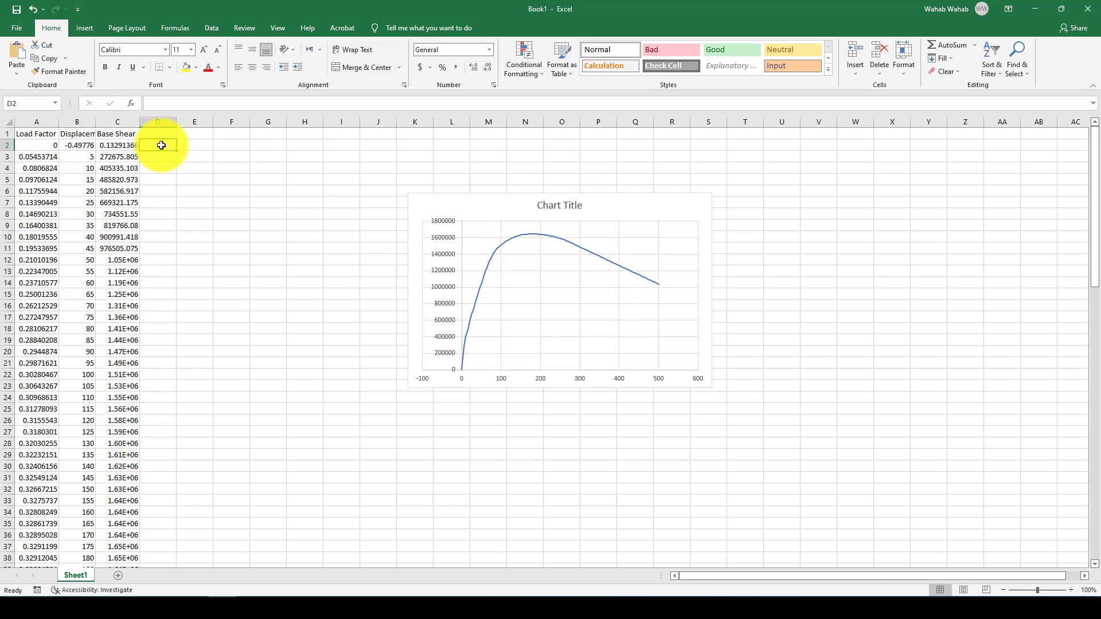
text(=)
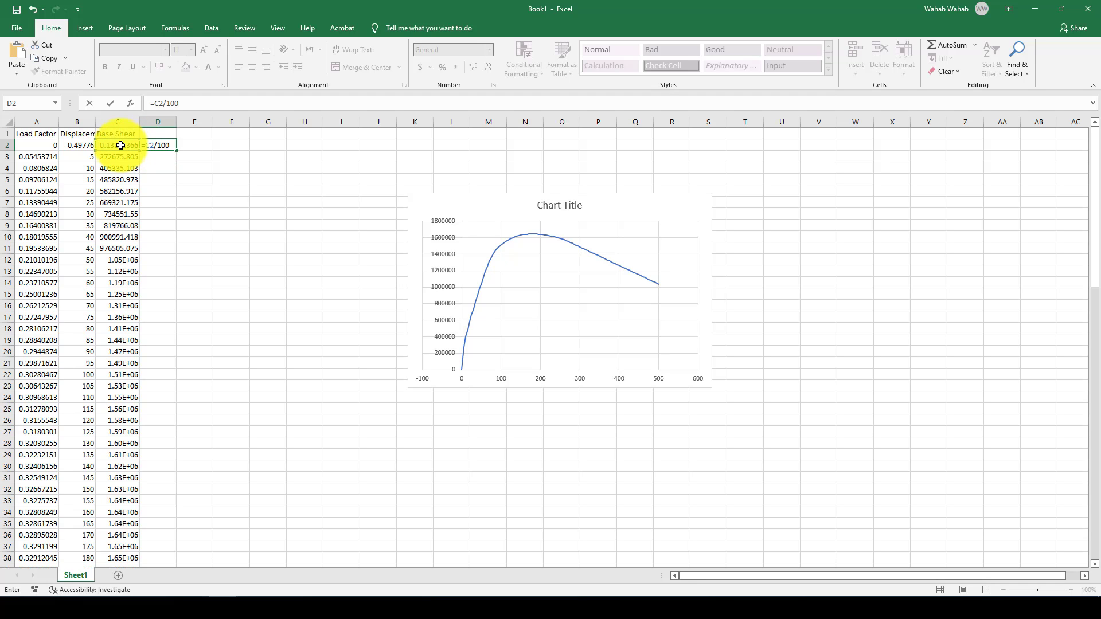
key(Return)
click(157, 145)
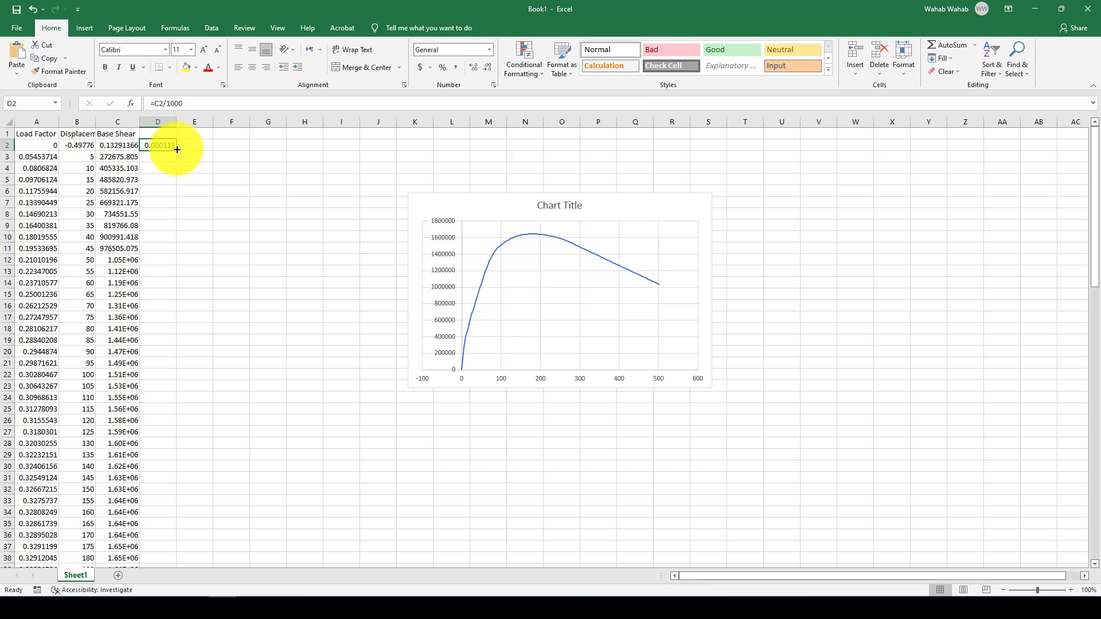
double_click(176, 149)
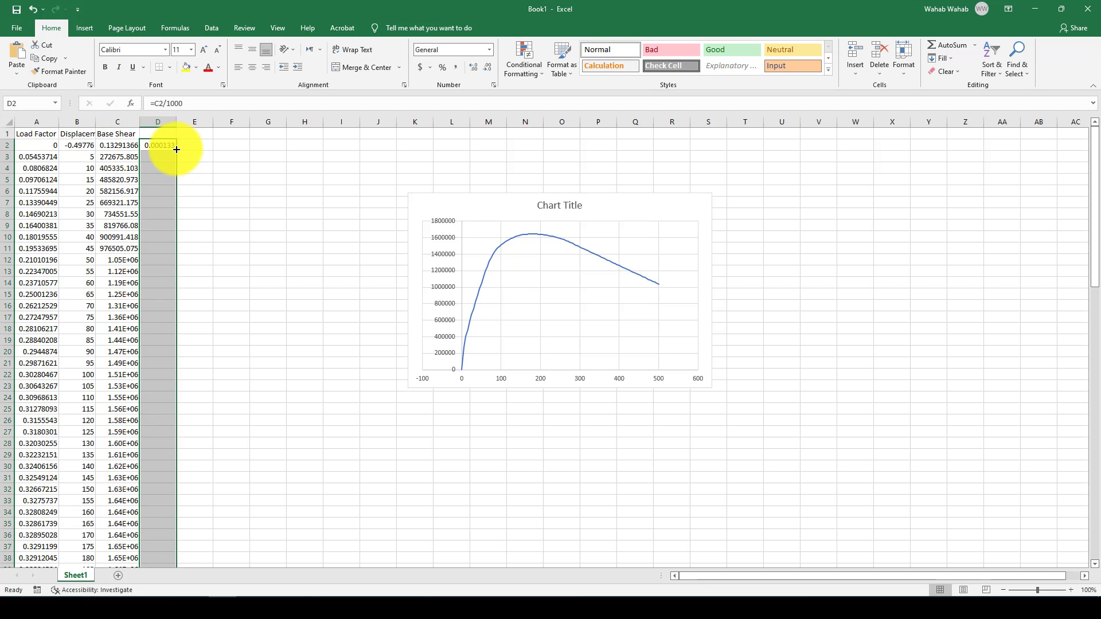
Step: Reassign the chart series' vertical values from column C to the scaled base shear in D2:D102
click(576, 248)
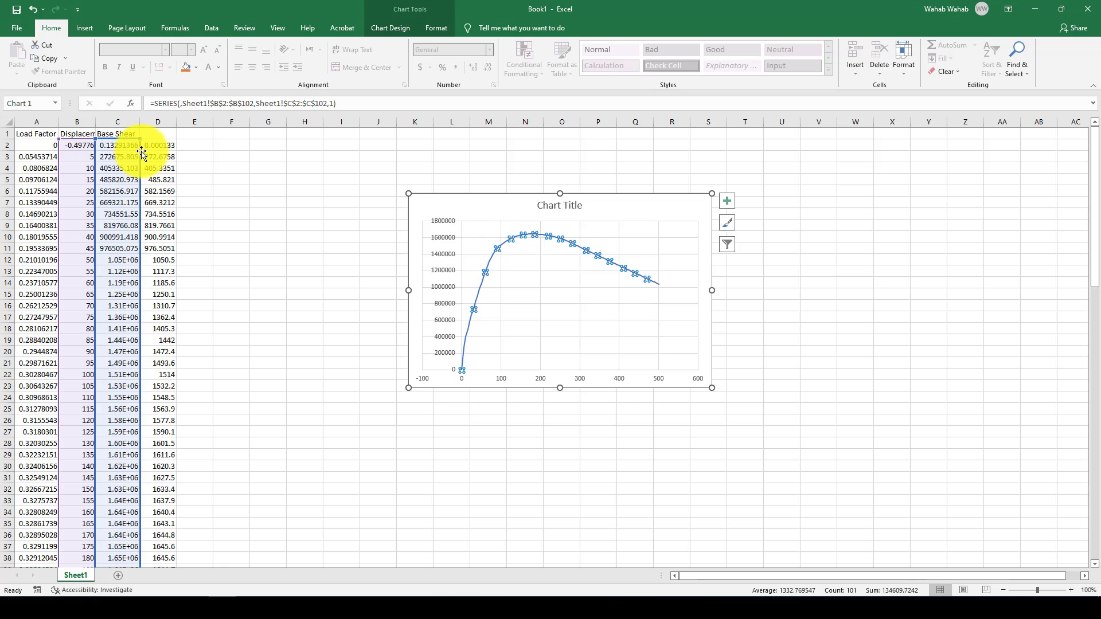
drag(142, 152, 154, 159)
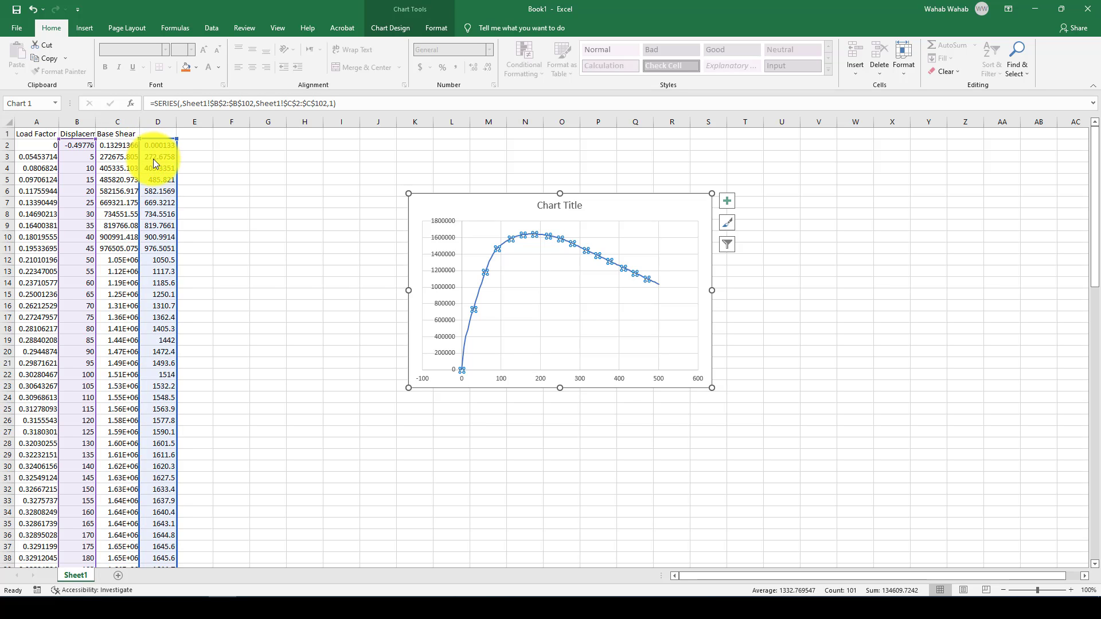
click(305, 282)
Step: Nudge the chart up slightly and open the chart area's editing options
drag(508, 209, 505, 206)
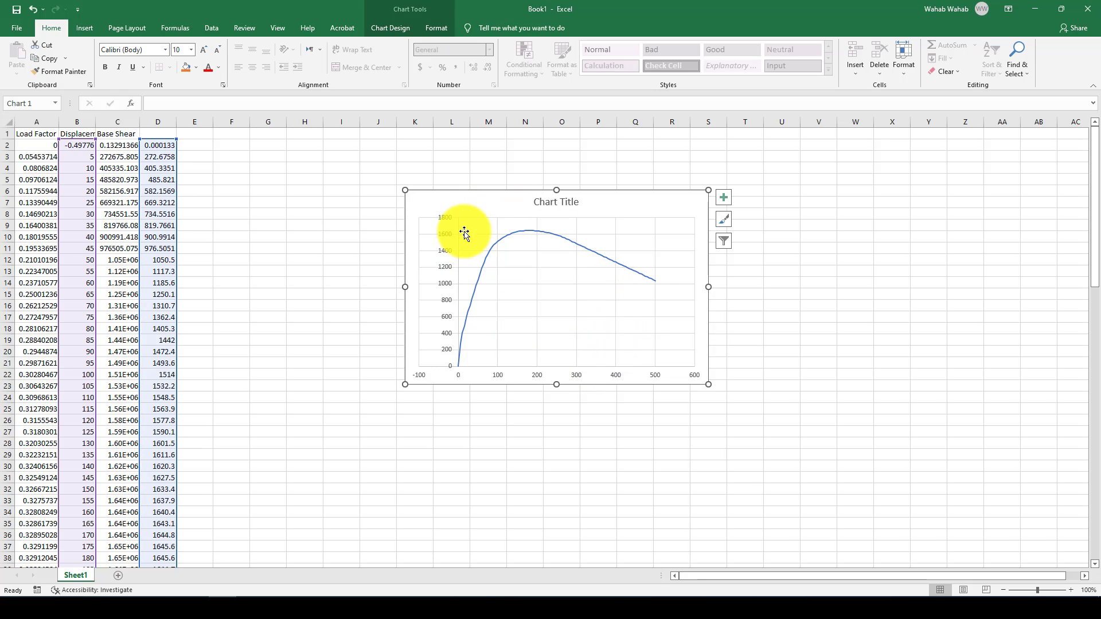
right_click(480, 210)
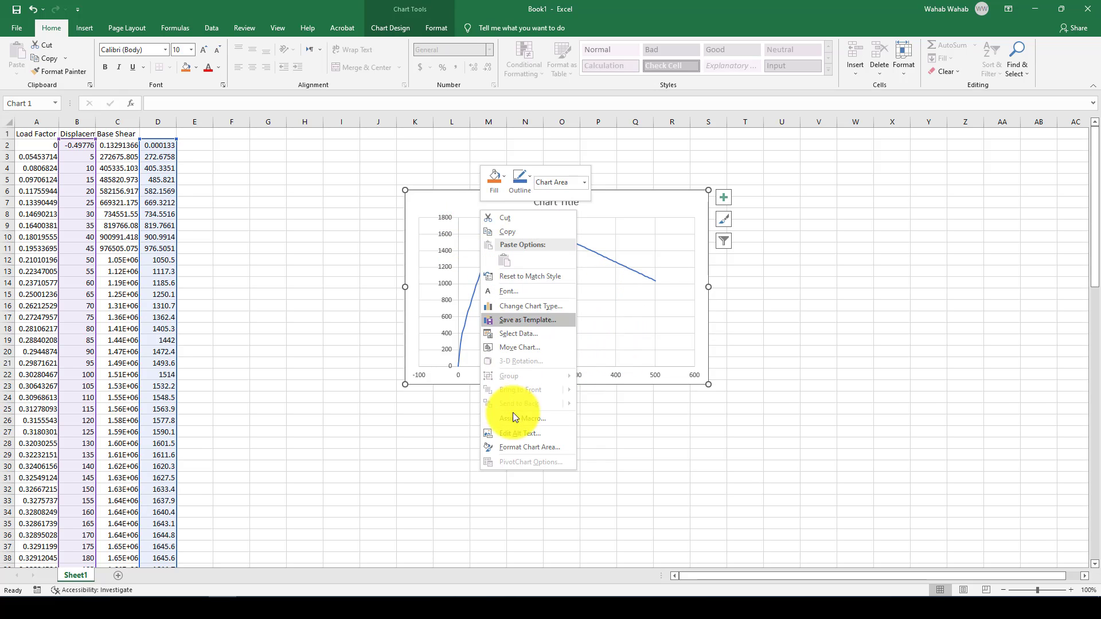
click(516, 446)
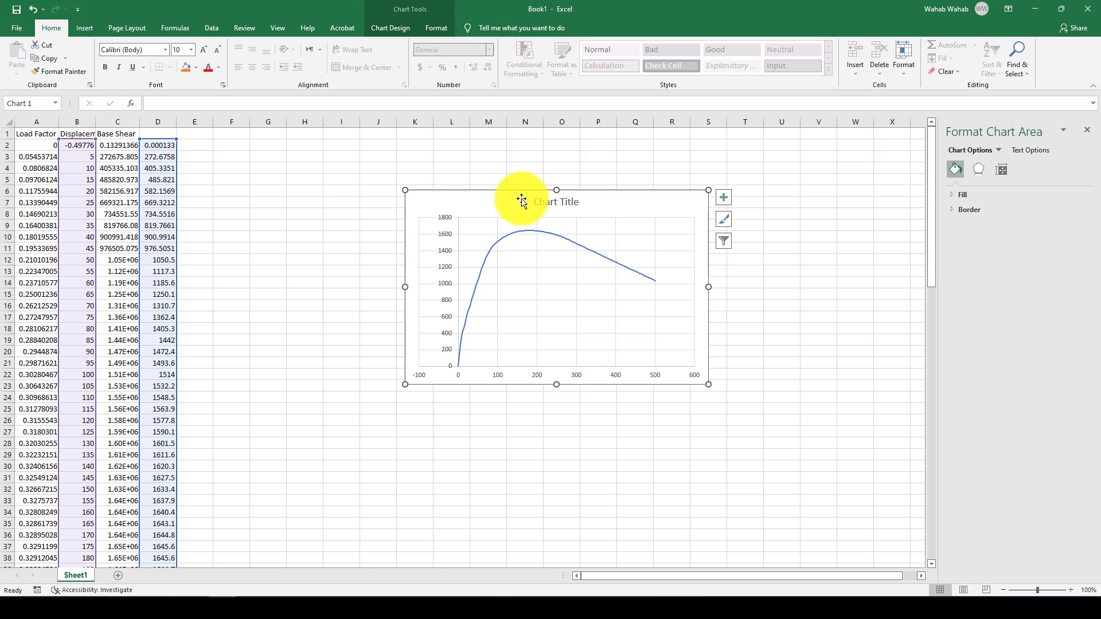
right_click(490, 198)
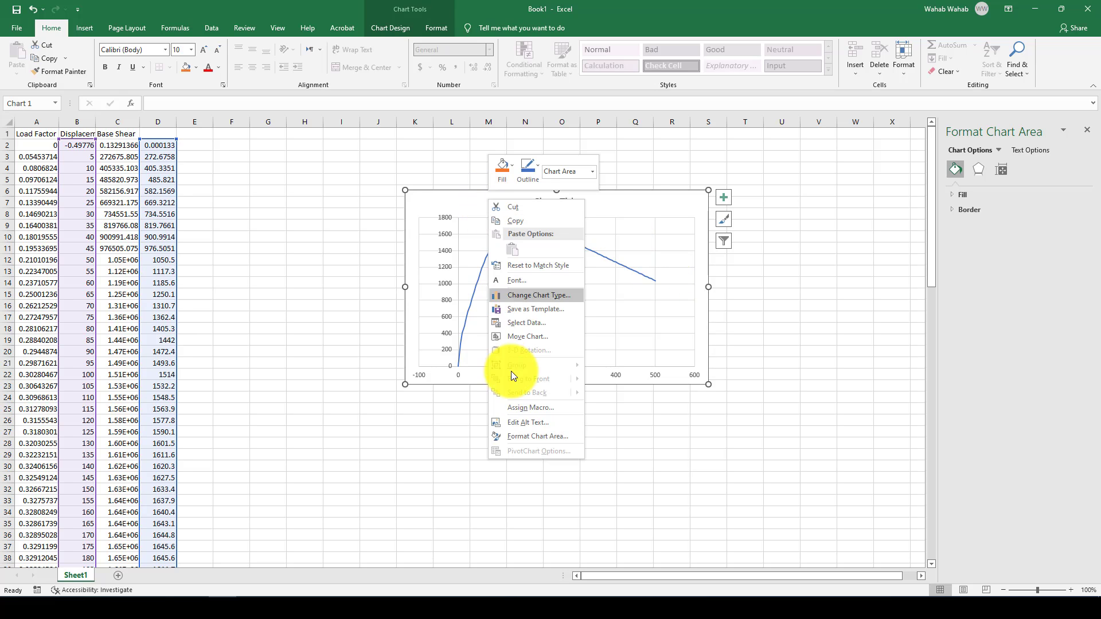
click(524, 436)
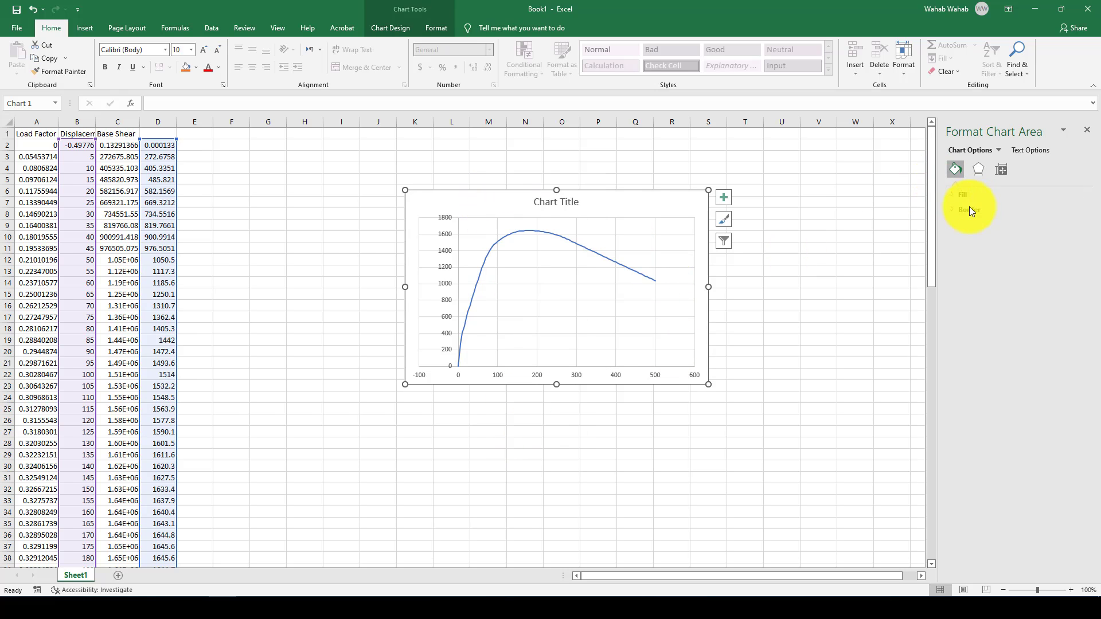
click(956, 195)
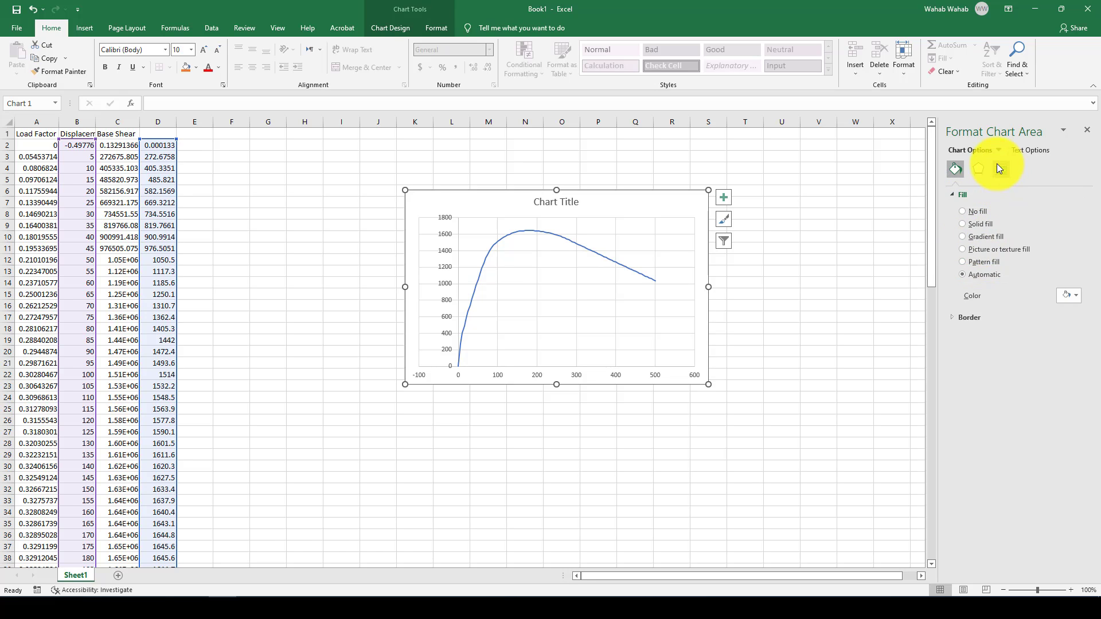
click(997, 165)
click(952, 195)
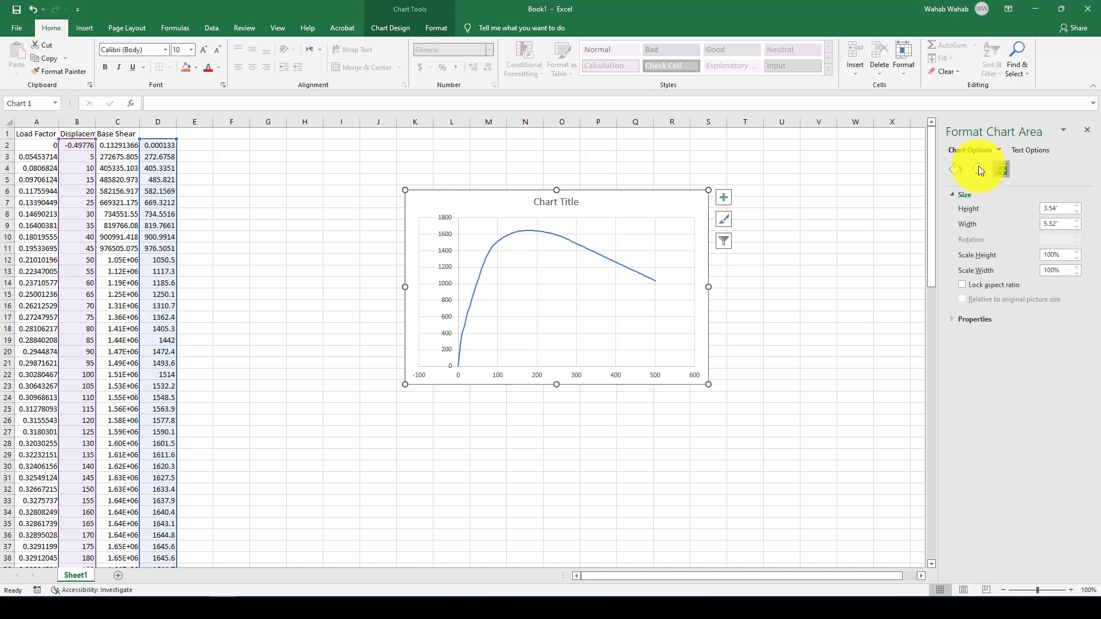
click(955, 169)
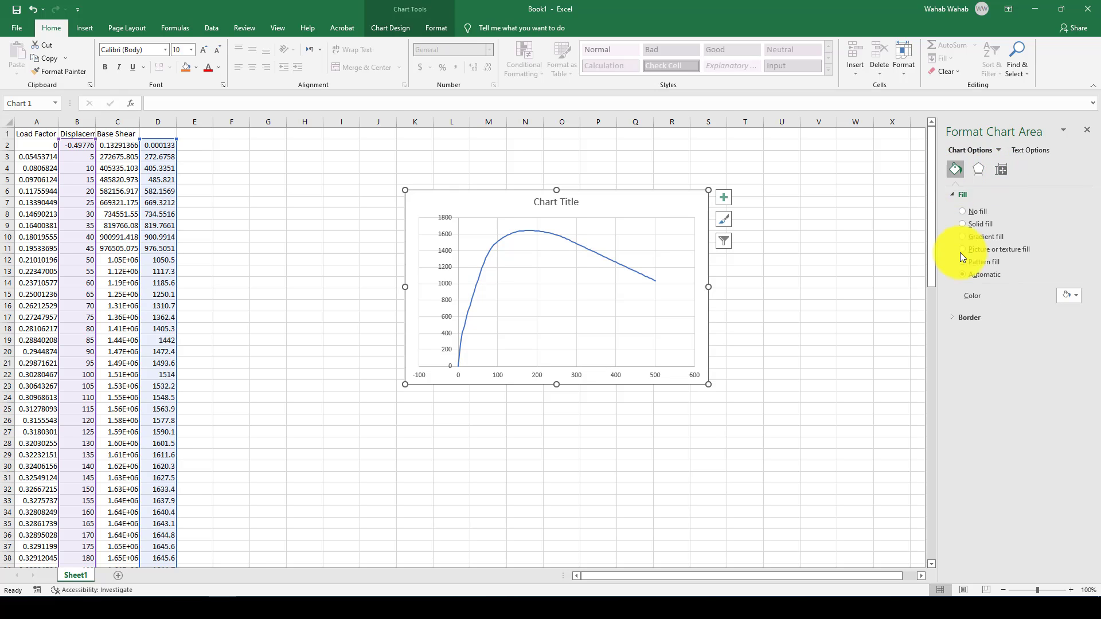
click(592, 249)
right_click(590, 249)
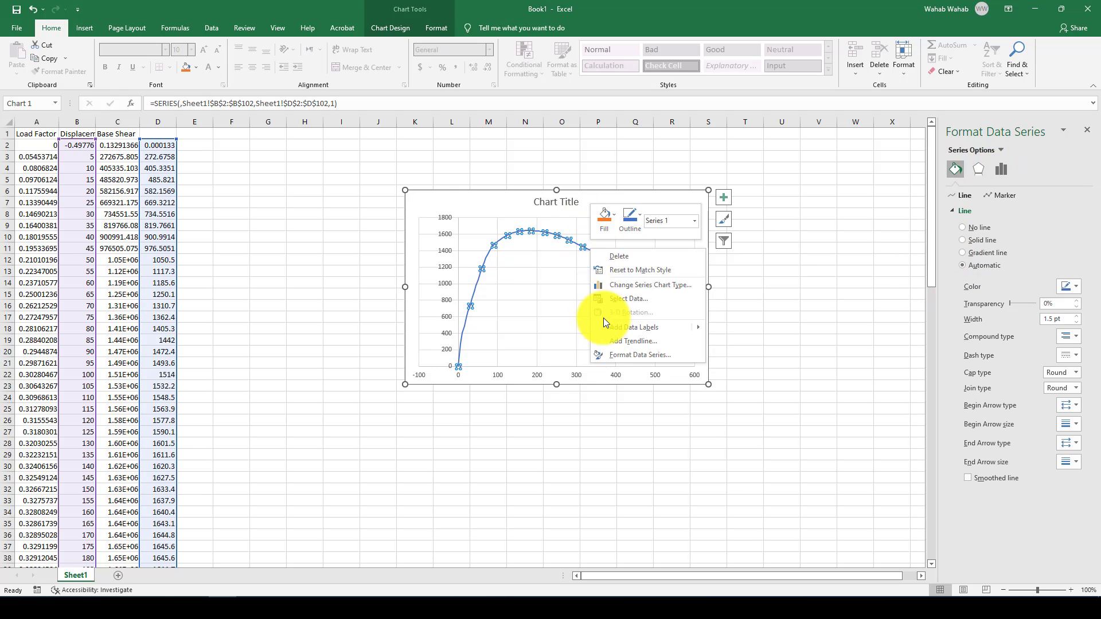
click(637, 356)
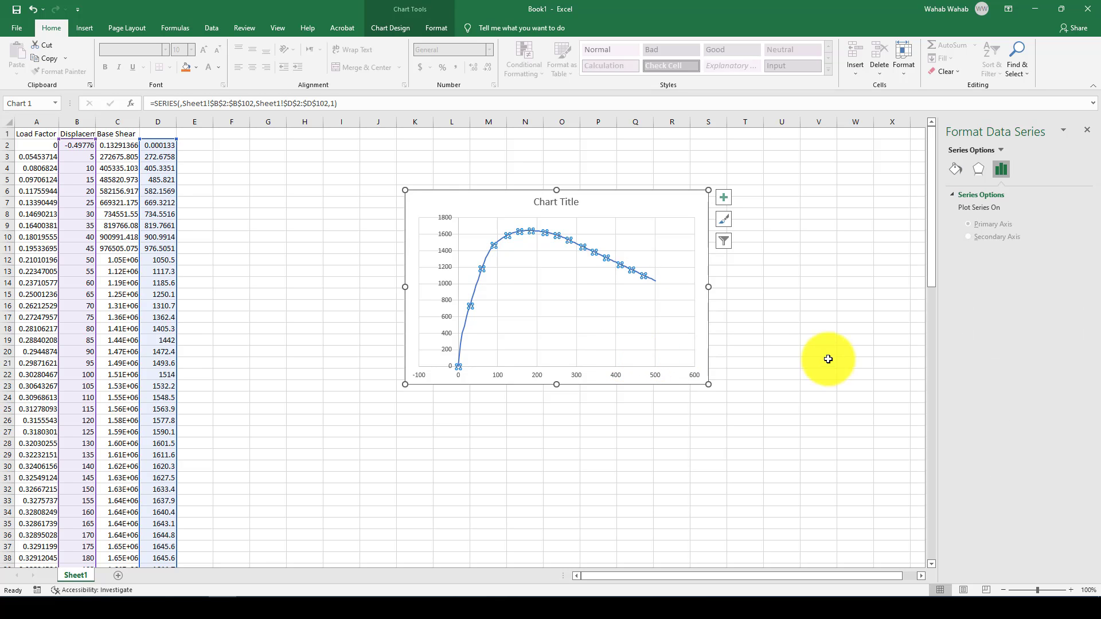
Step: Set the minimum bound of the chart's horizontal axis to 0
click(655, 376)
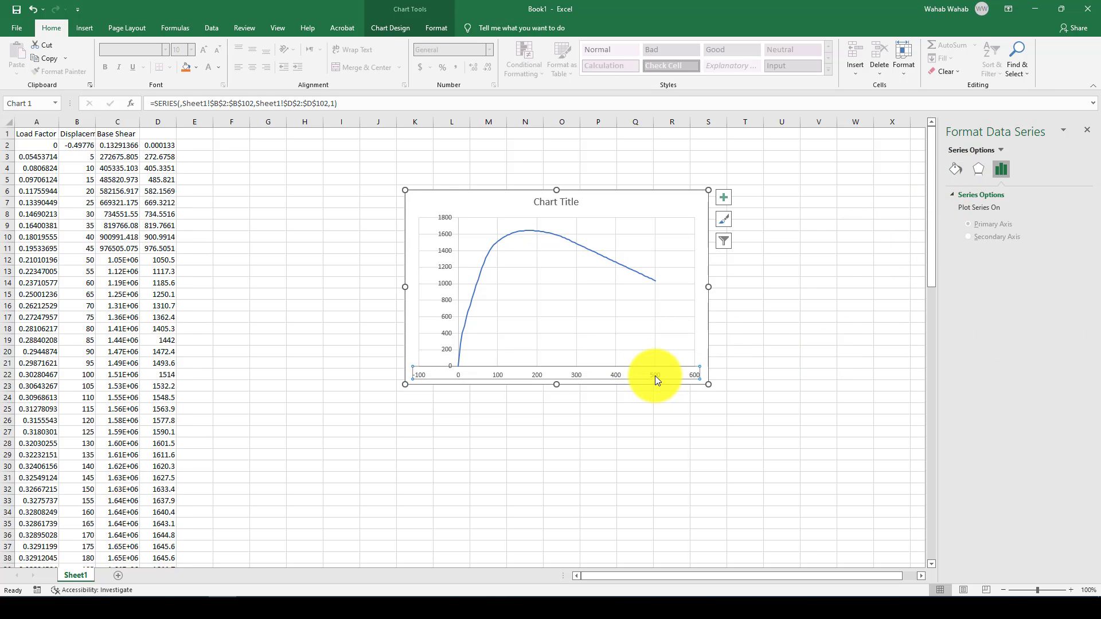
right_click(655, 376)
click(685, 495)
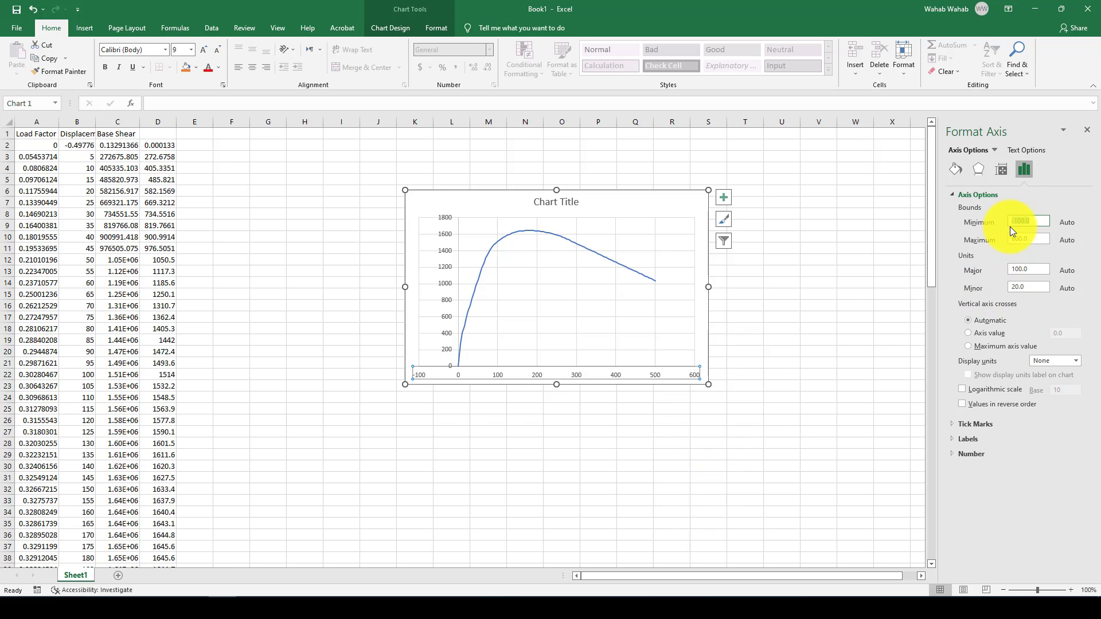
text(0)
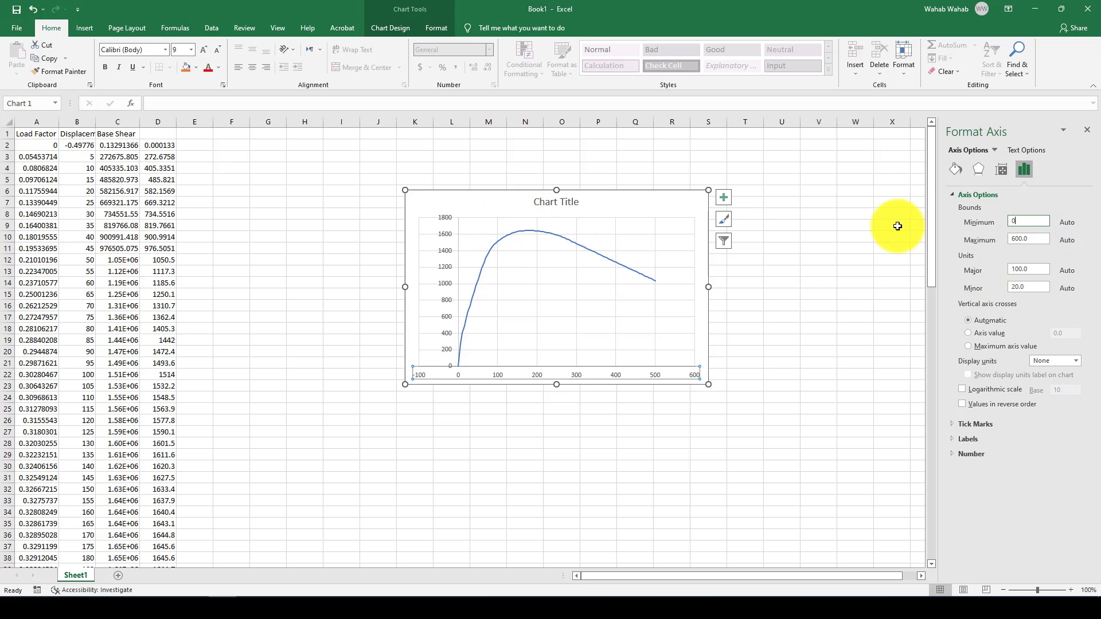
click(443, 233)
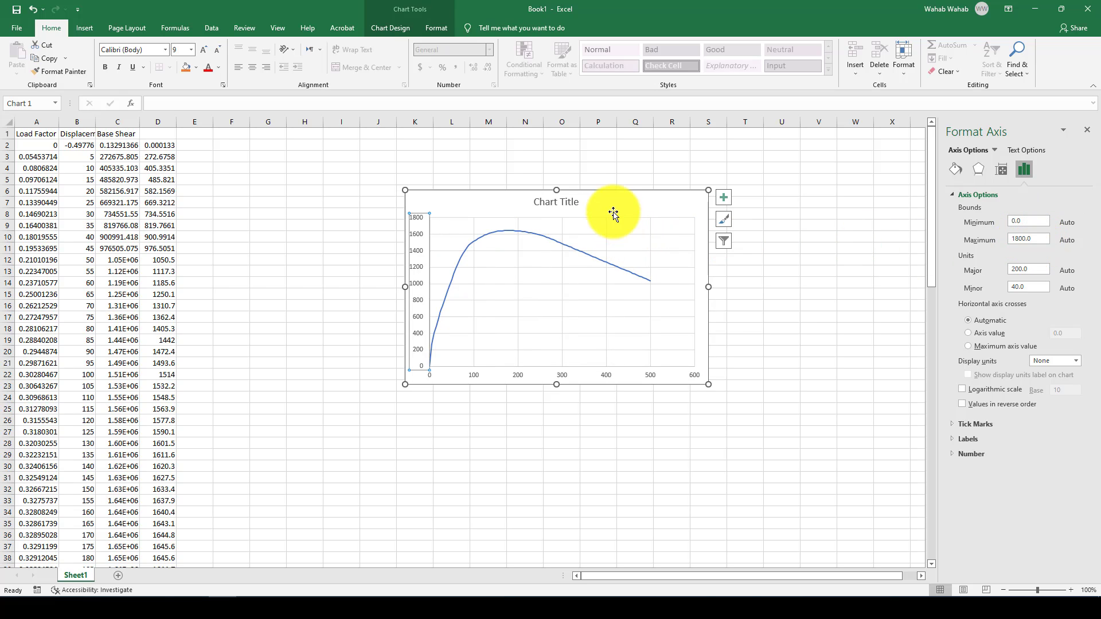
Step: Apply the first quick layout to the chart, adding titles for both axes and a series legend
click(583, 212)
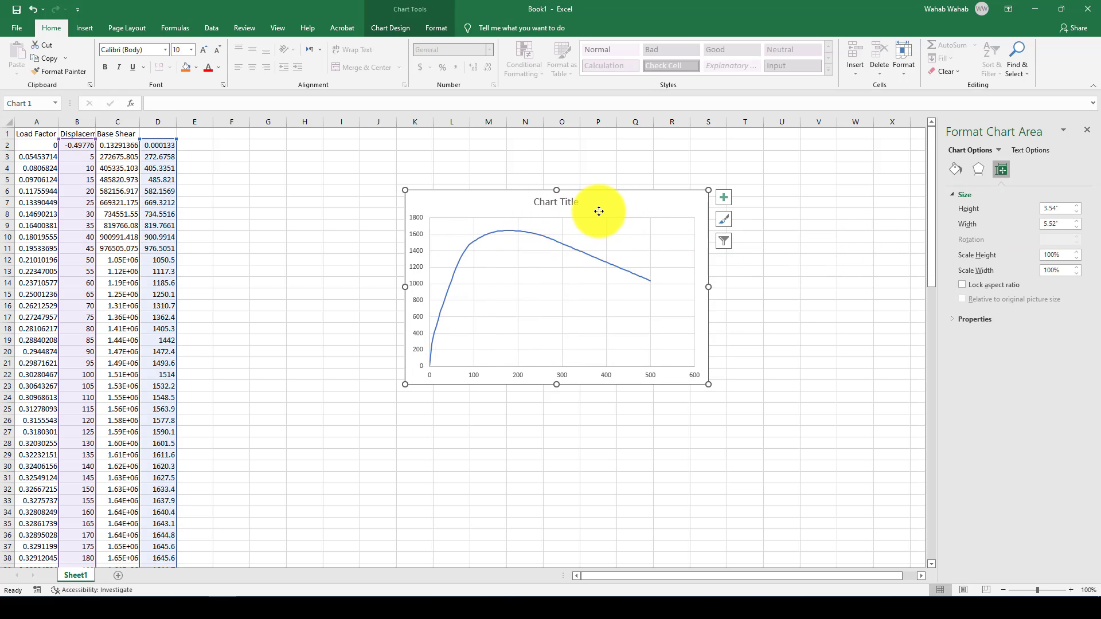
click(392, 28)
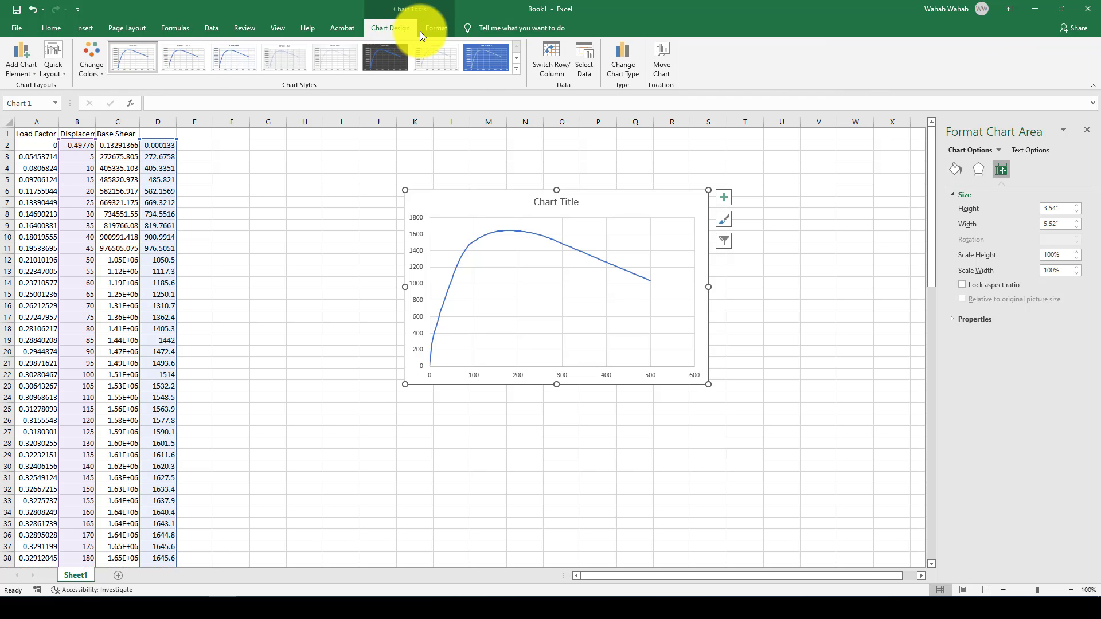
click(53, 77)
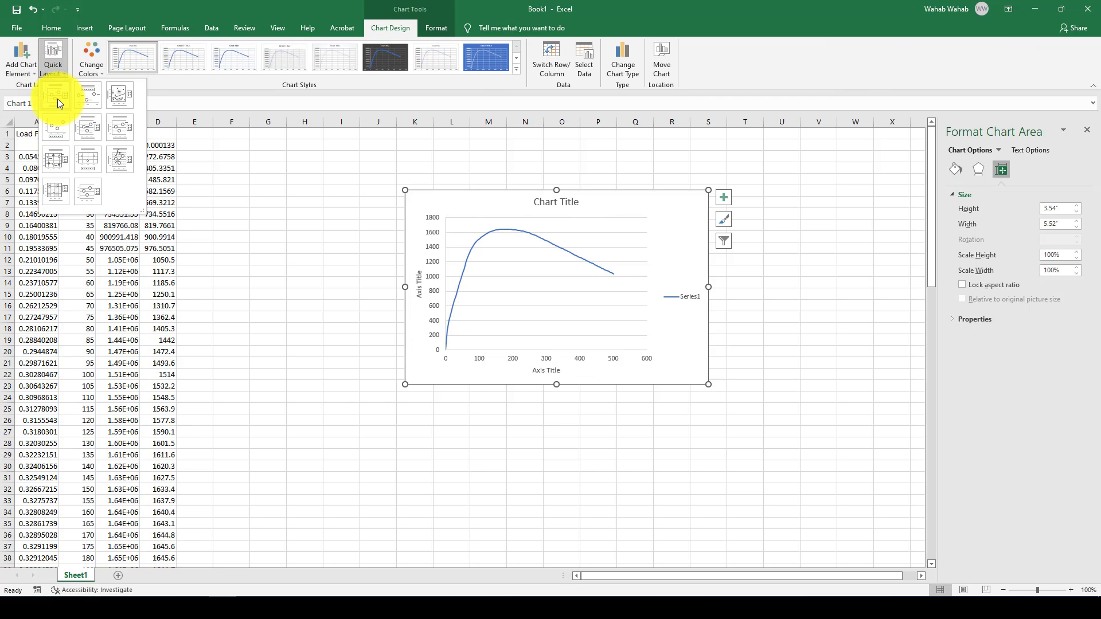
click(57, 99)
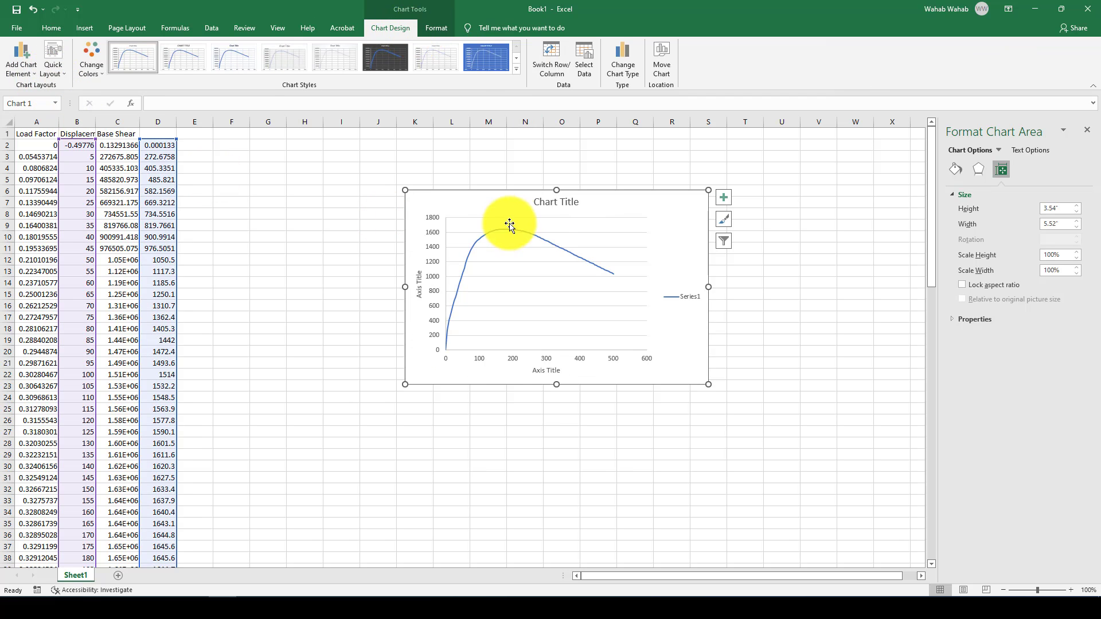
Step: Title the chart "Capacity Curve", the horizontal axis "Displacement (mm)" and the vertical axis "Shear force (kN)"
click(546, 371)
double_click(546, 371)
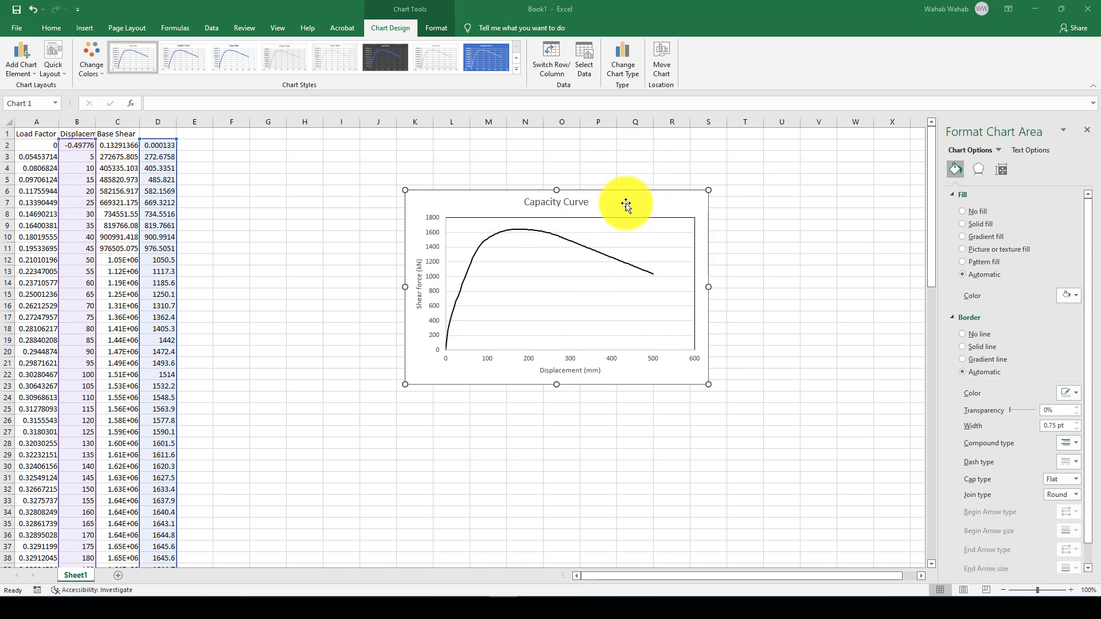
drag(639, 191, 616, 182)
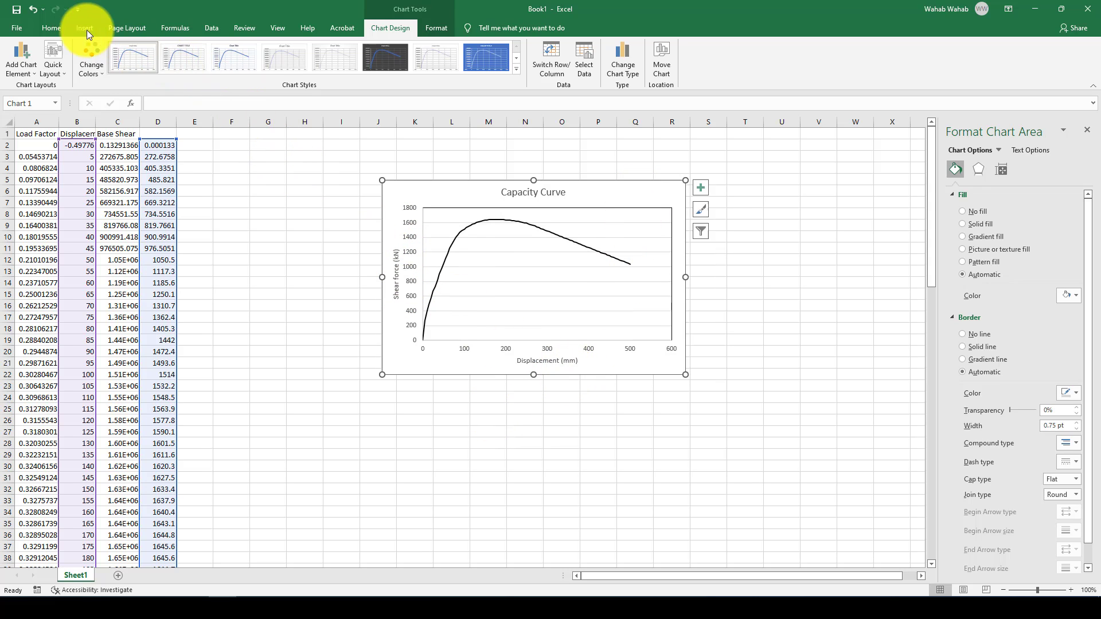
Step: Try white text on a black fill for the whole capacity curve chart
click(51, 28)
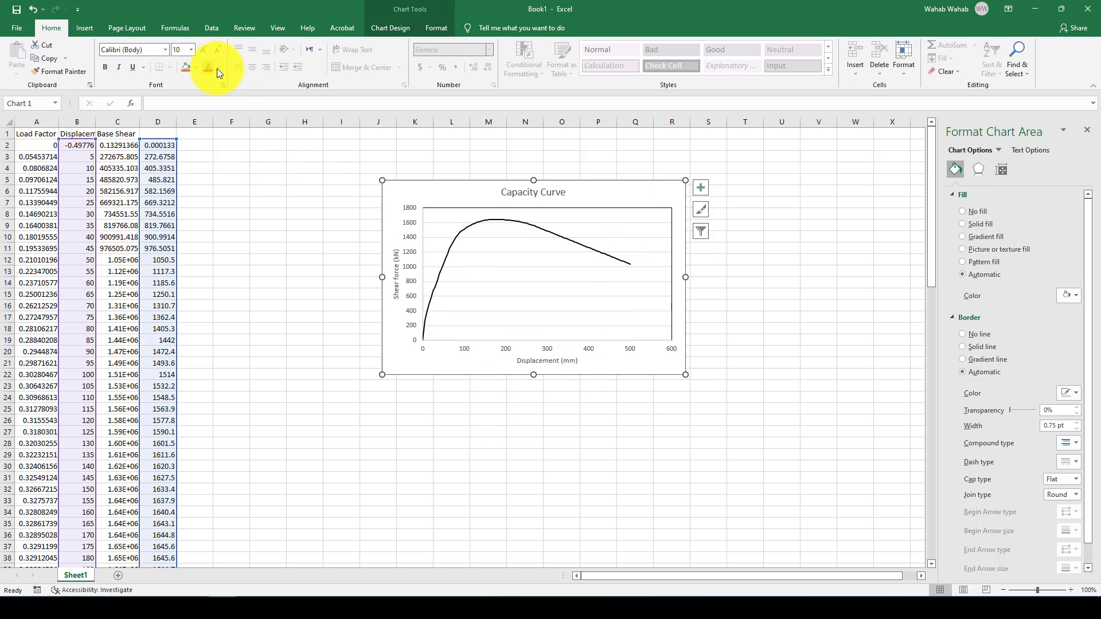
click(218, 68)
click(211, 108)
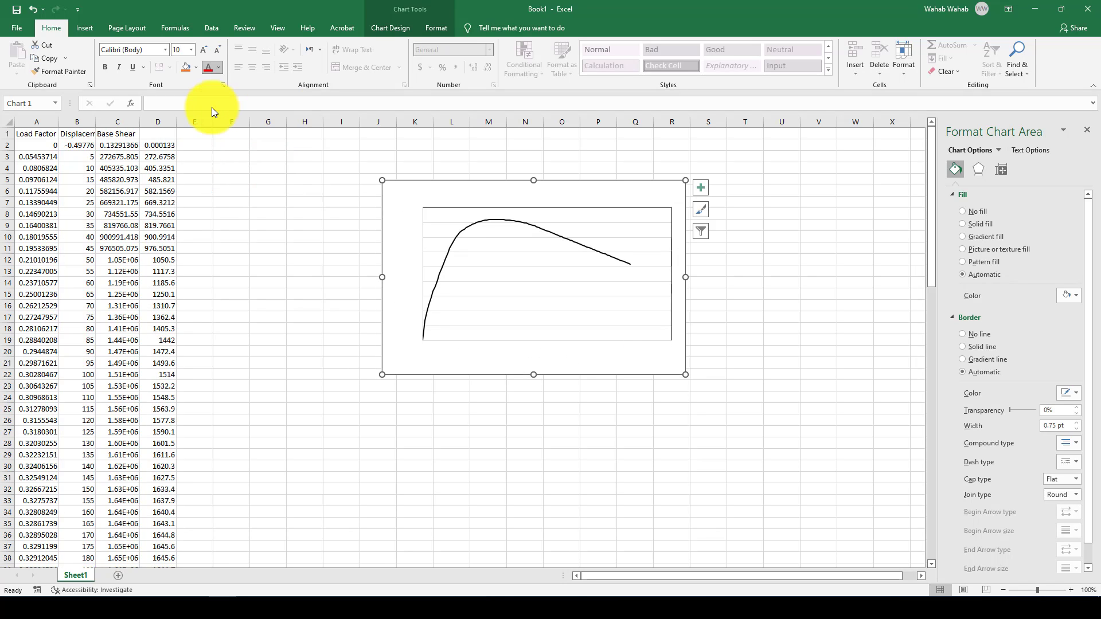
drag(395, 194, 392, 191)
click(198, 68)
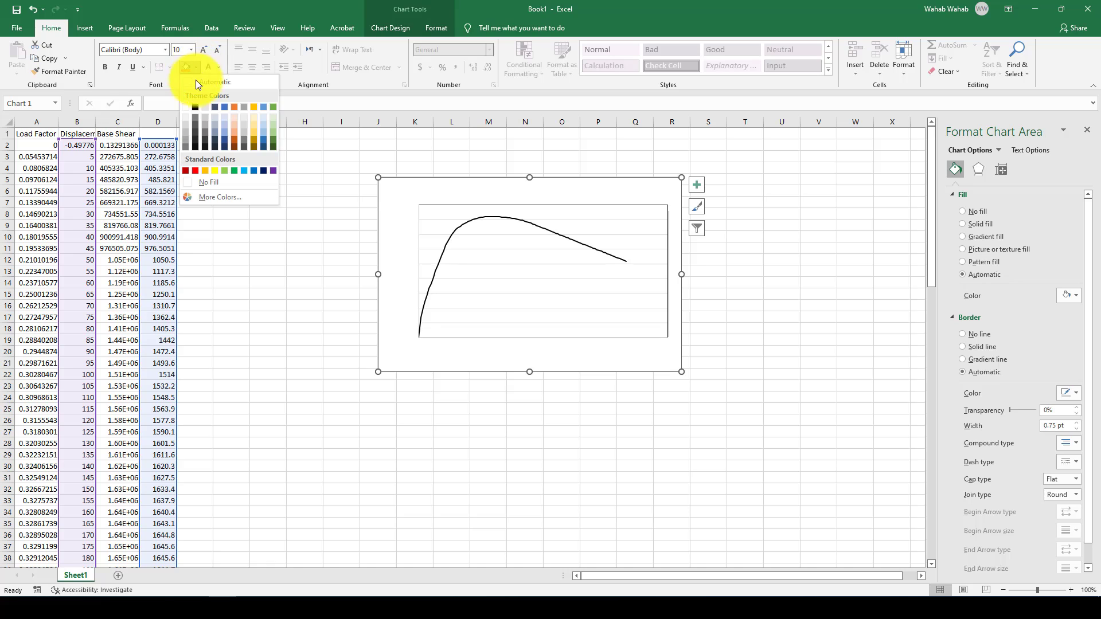
click(198, 108)
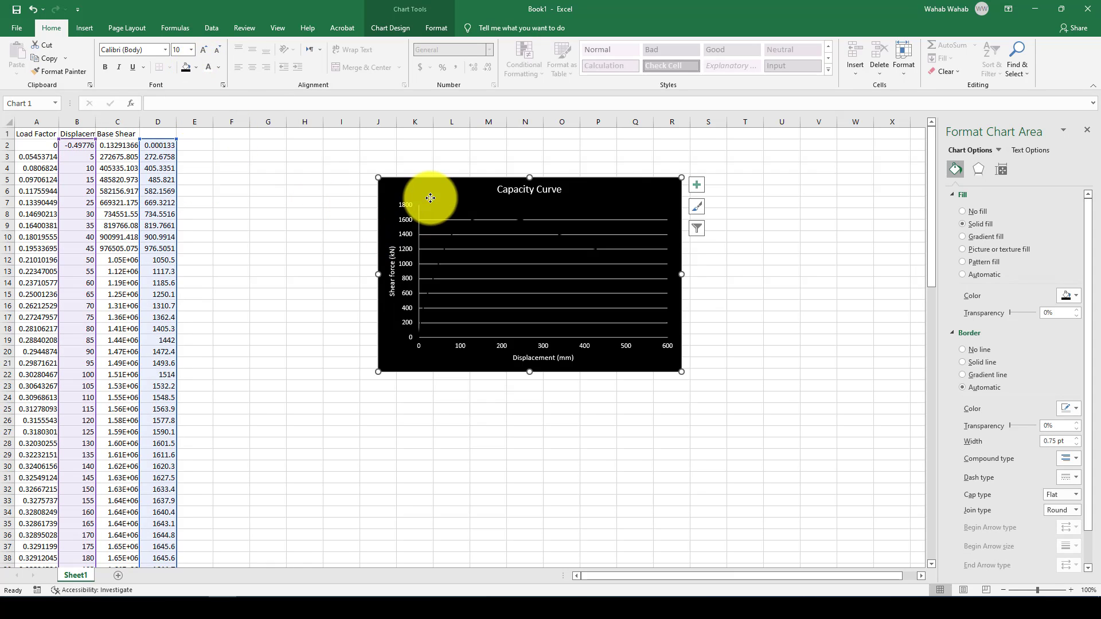
click(441, 212)
click(381, 189)
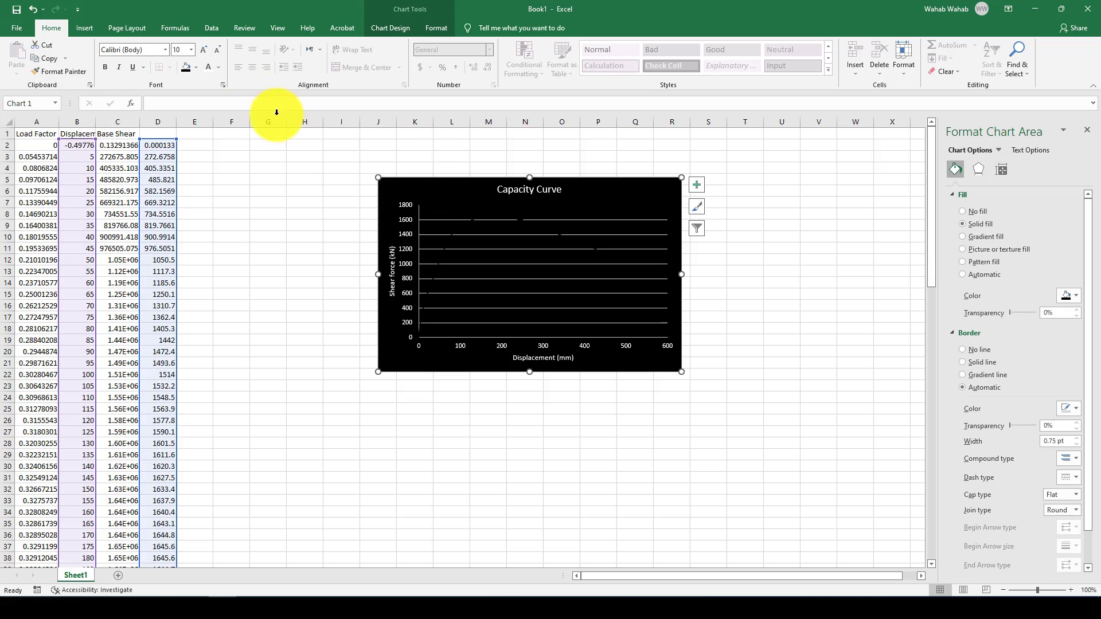
Step: Set the chart's text colour to black and its background fill to white
click(219, 67)
click(219, 107)
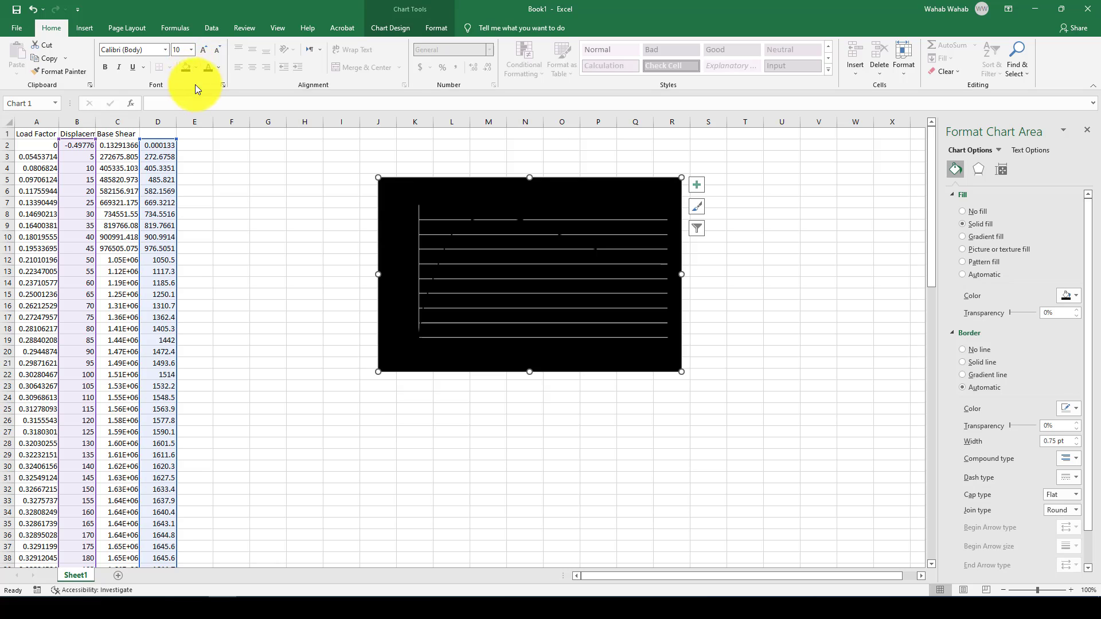
click(197, 68)
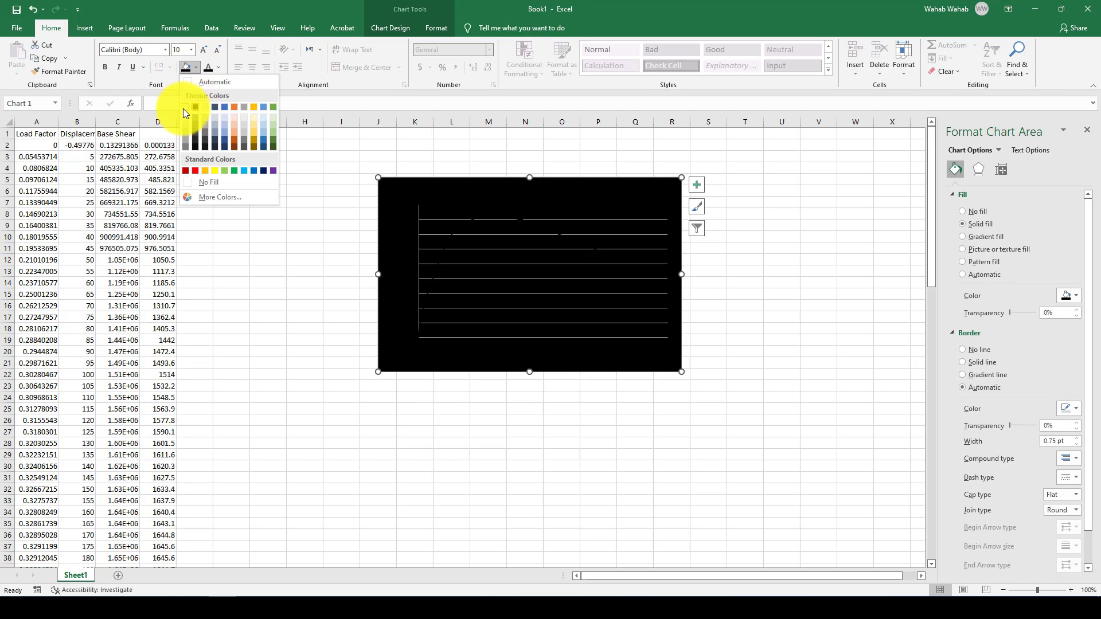
click(184, 107)
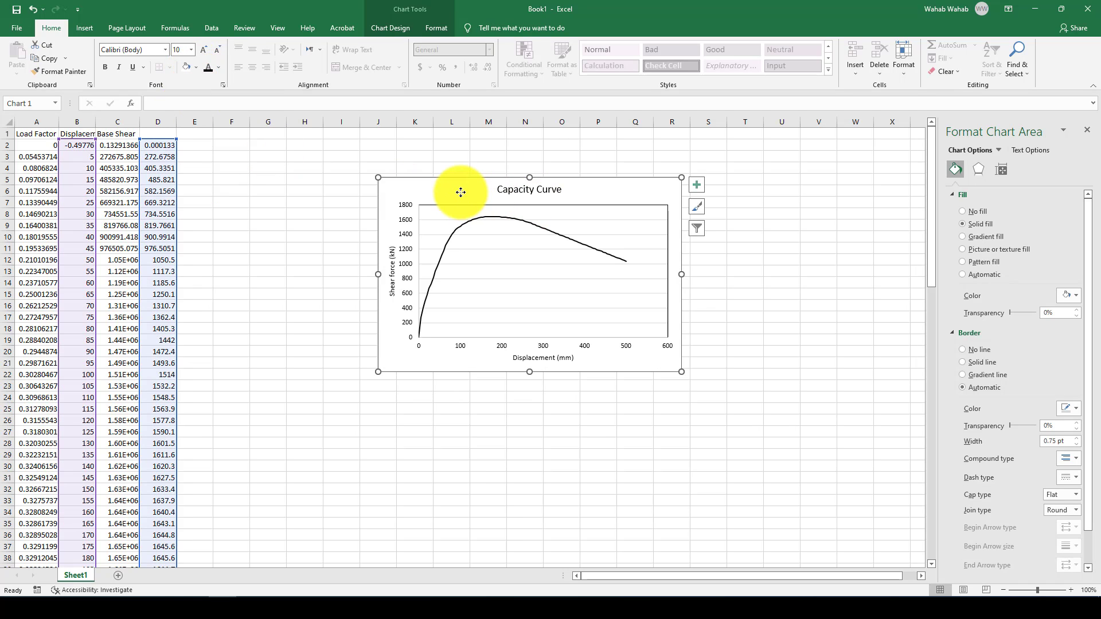
click(430, 189)
click(405, 398)
Step: Set the font size of all chart text to 14 and enlarge the chart on the sheet
click(458, 195)
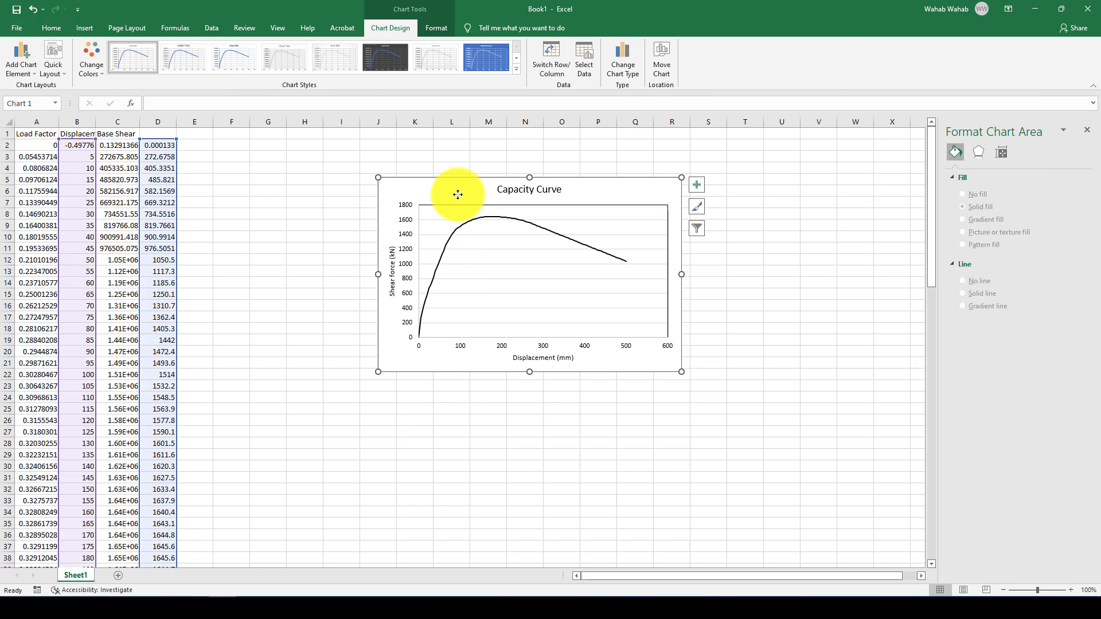
click(53, 29)
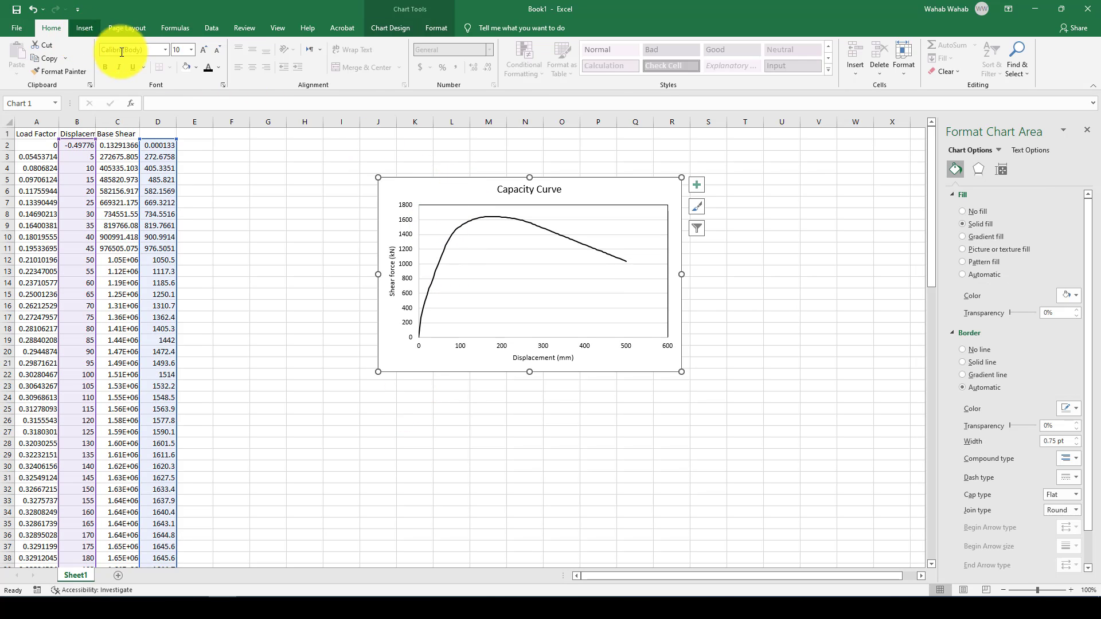
click(204, 50)
click(204, 50)
click(204, 50)
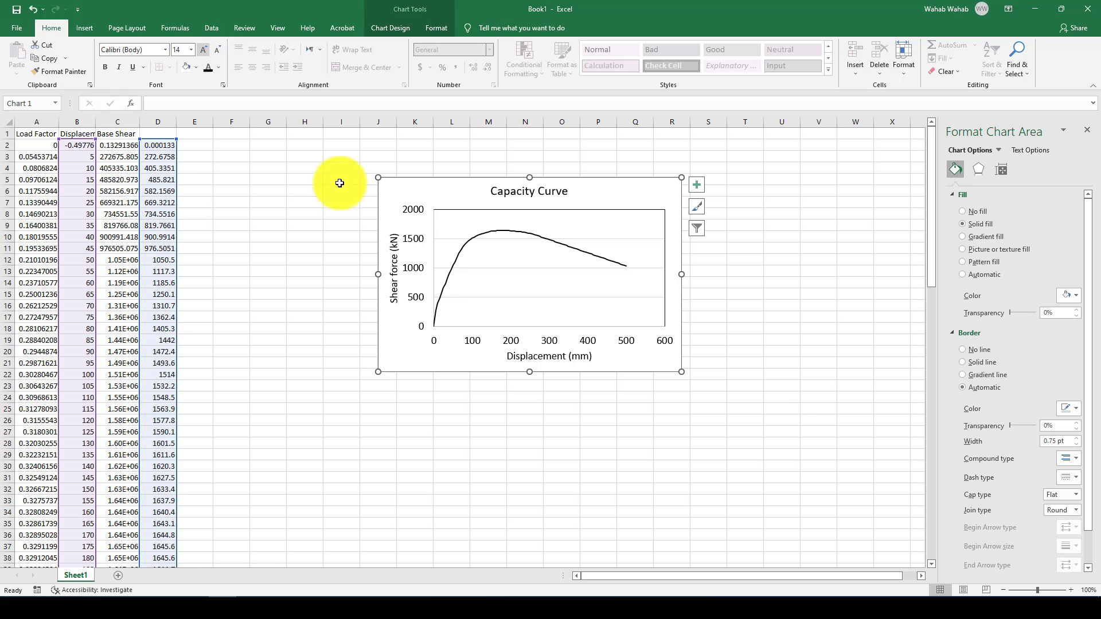
drag(682, 372, 734, 413)
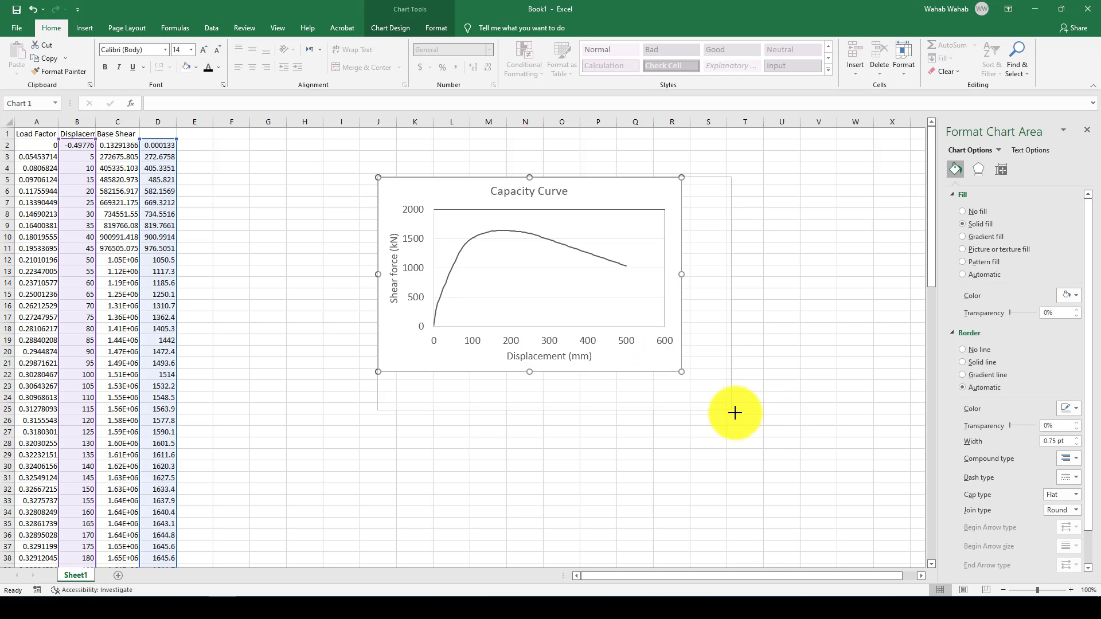
drag(630, 192, 561, 187)
Step: Thicken the black line of the capacity curve series and shift the chart slightly toward the data columns
click(552, 248)
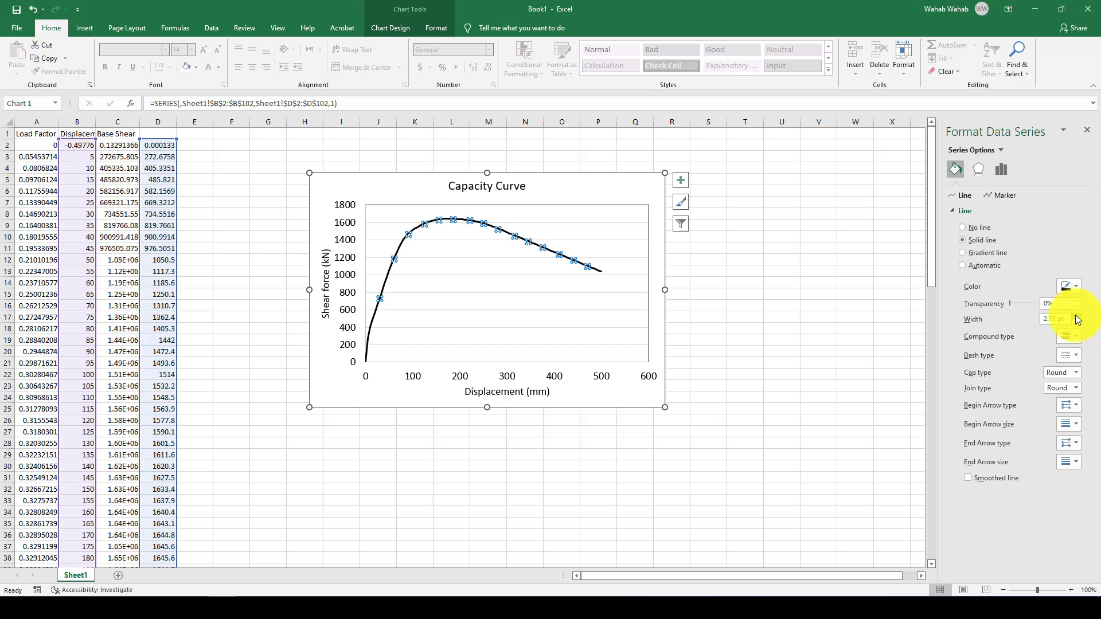
click(666, 442)
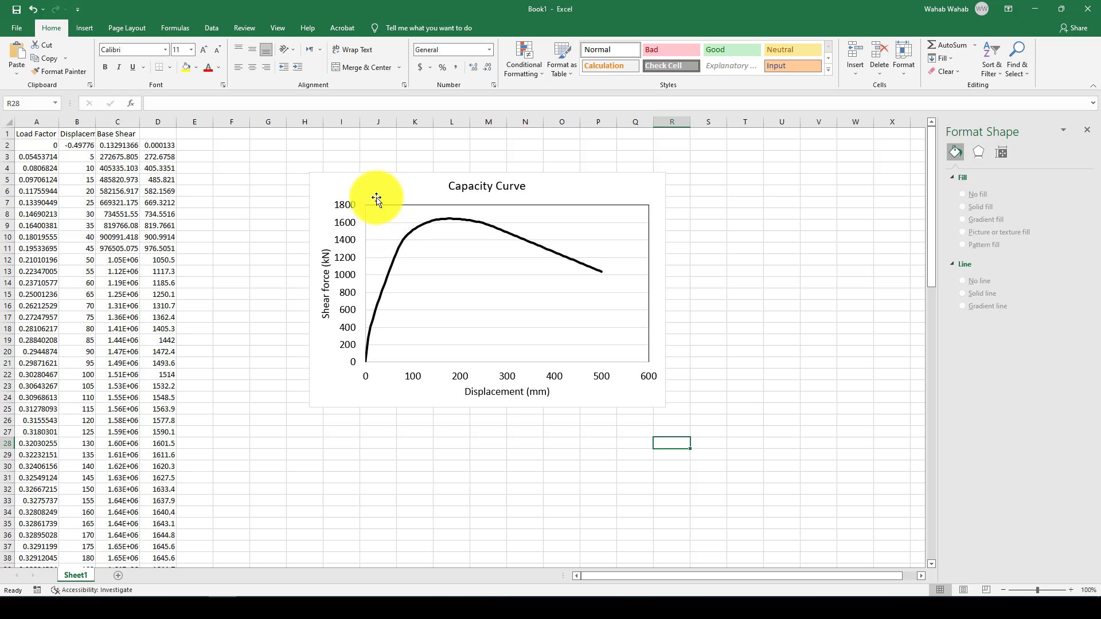
drag(377, 199, 367, 199)
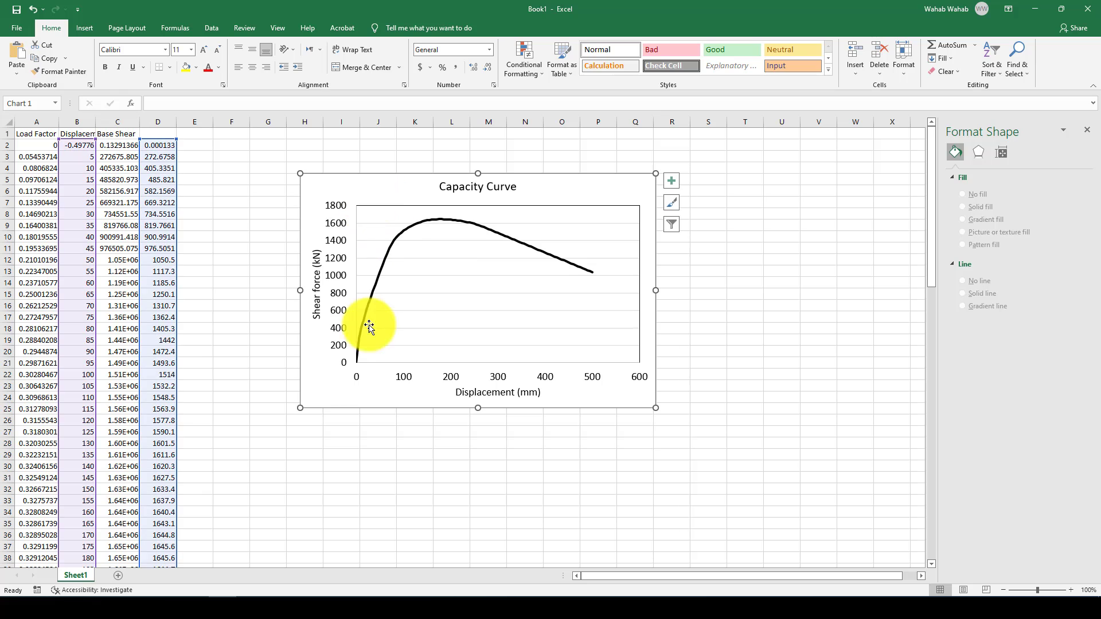
click(418, 450)
Step: Switch to SeismoStruct, return from the results to the Pre-Processor, and start a new project
click(531, 609)
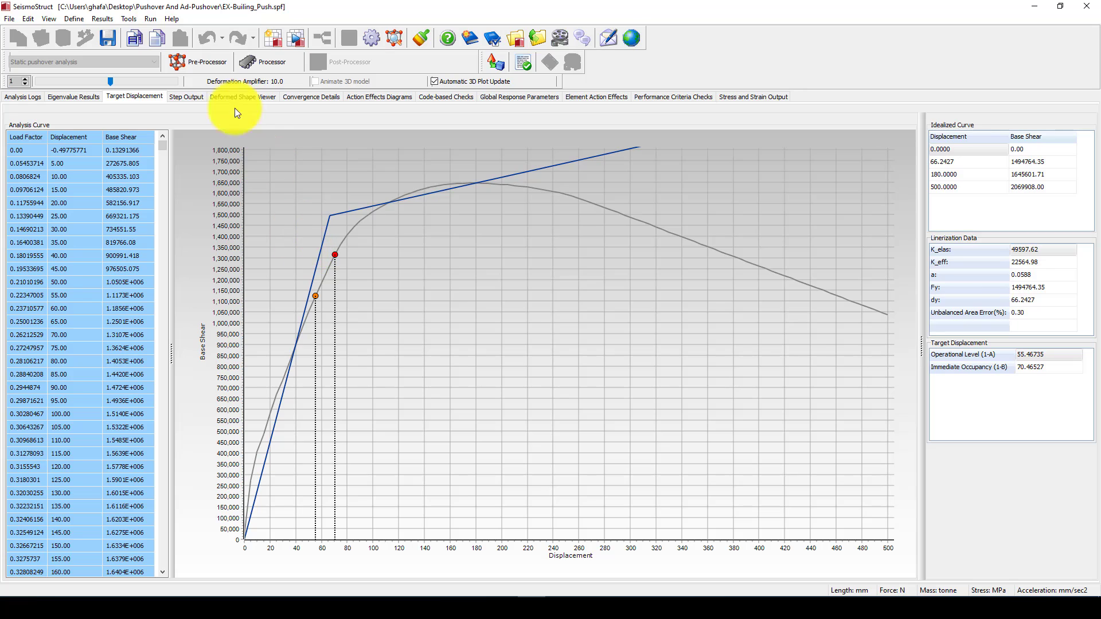
click(10, 17)
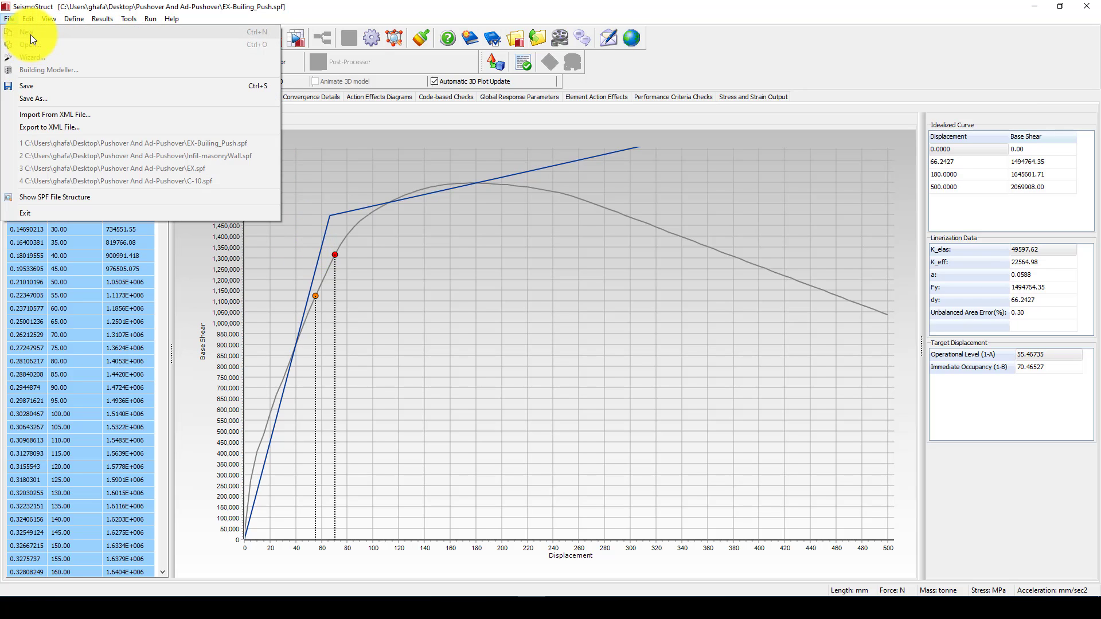
click(386, 58)
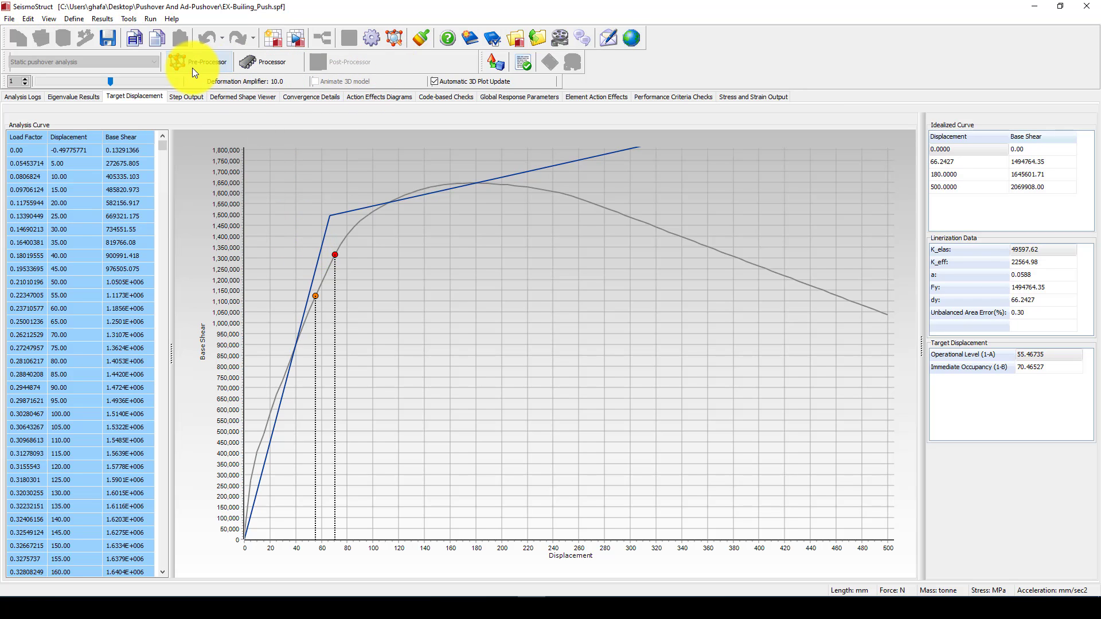
click(191, 67)
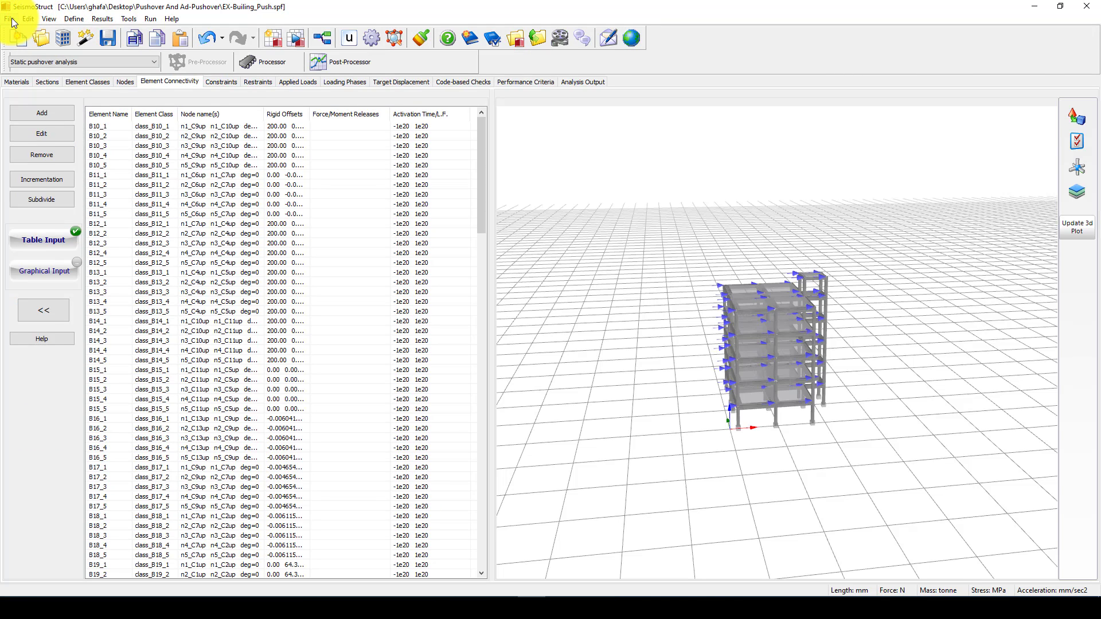
click(12, 19)
click(32, 34)
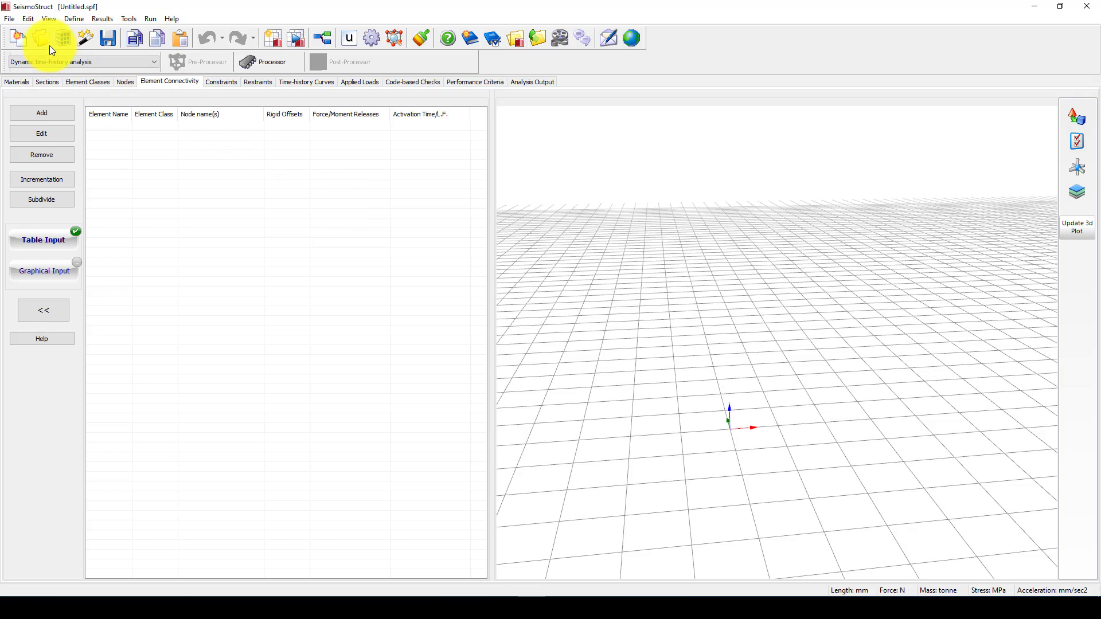
Step: Open the existing project ExistingBuilding_Model.bmf in the Building Modeller and dismiss the project settings dialog
click(62, 38)
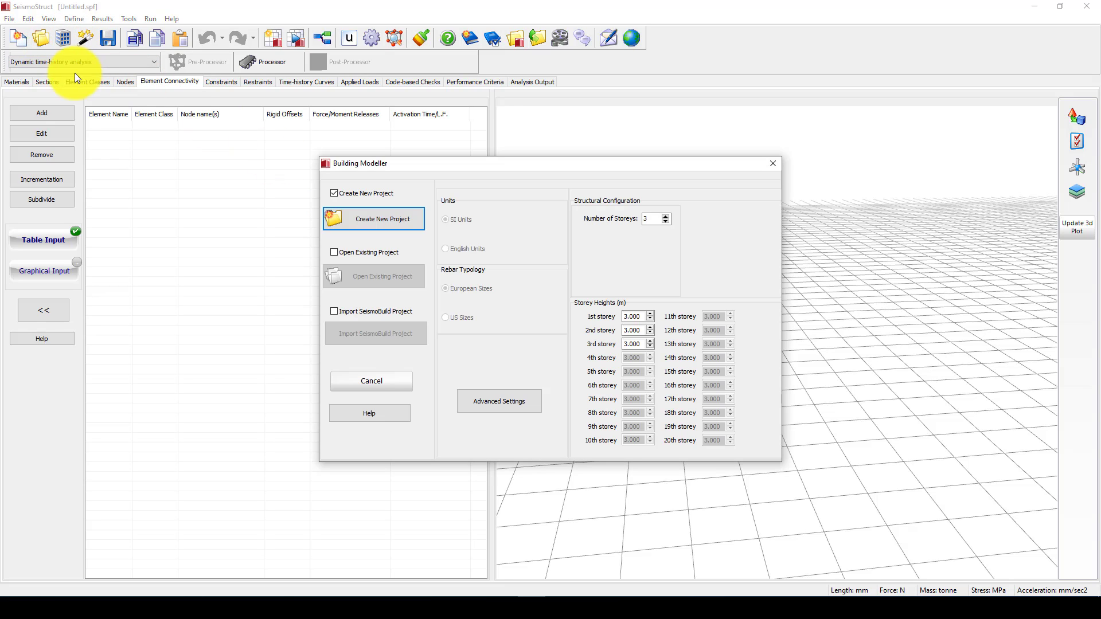
click(338, 253)
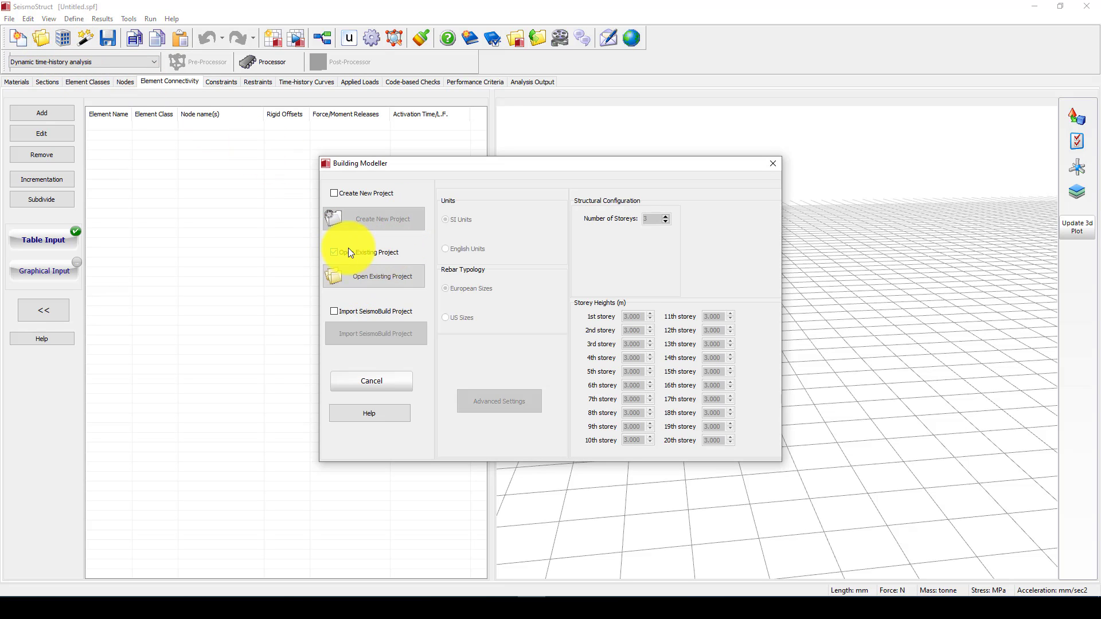
click(370, 277)
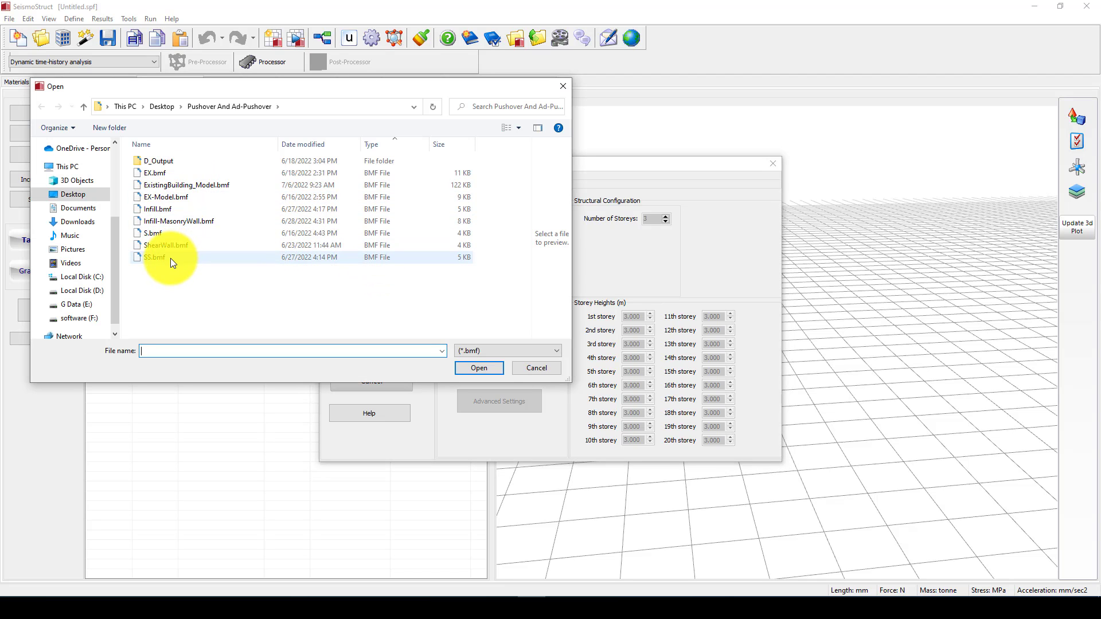
click(193, 188)
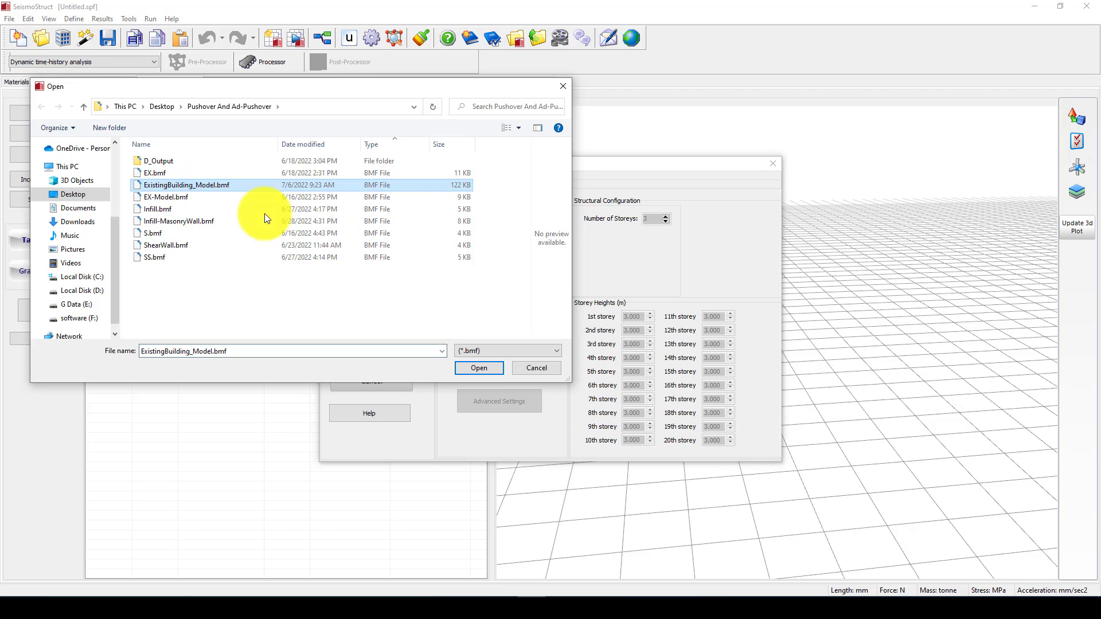
click(472, 368)
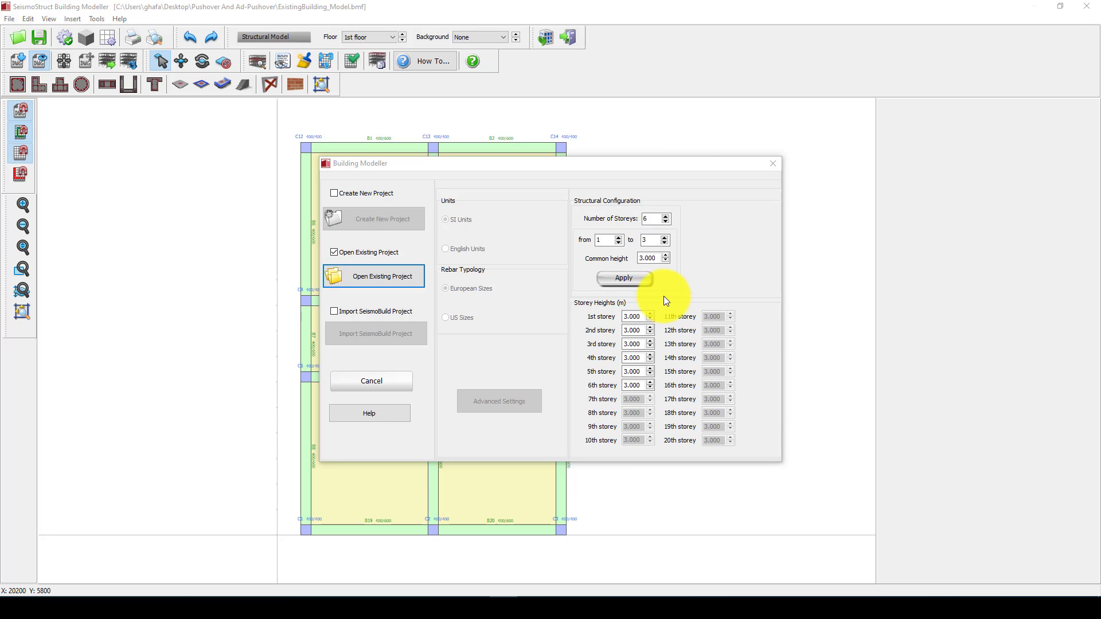
click(772, 163)
Step: Examine the 1st floor plan, the 3D view of the storey and the list of available floors
scroll(504, 247, down, 2)
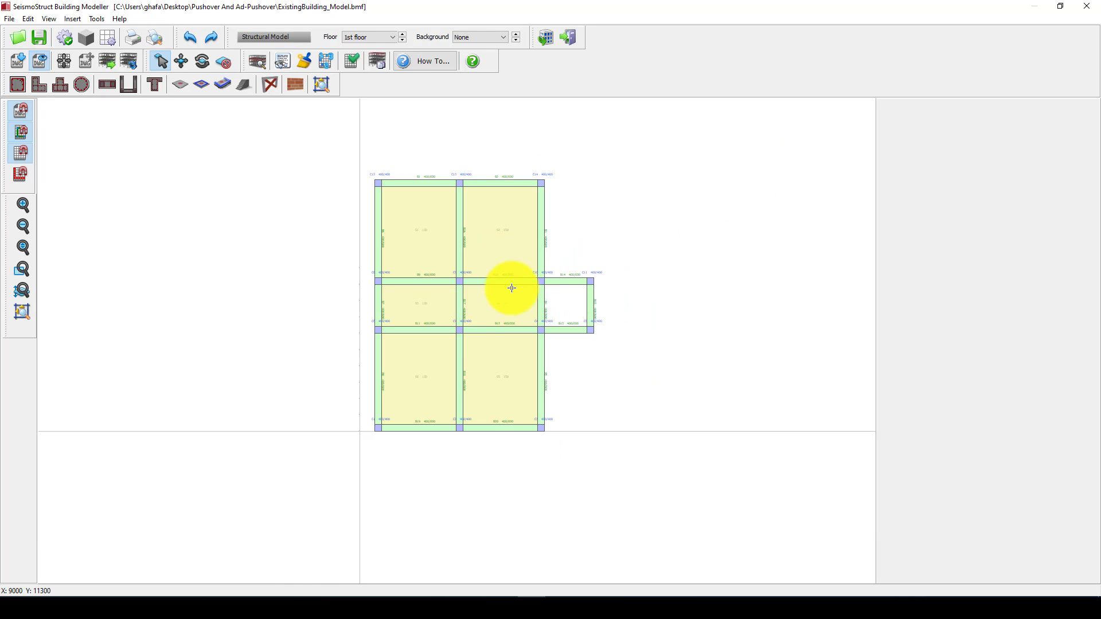
scroll(588, 346, up, 3)
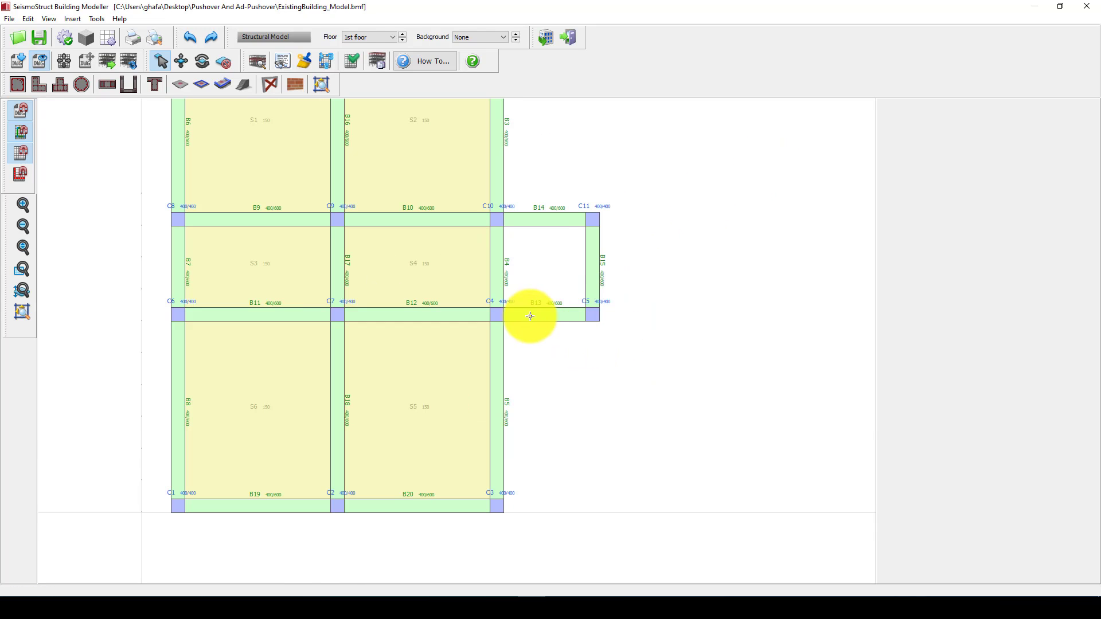
click(265, 65)
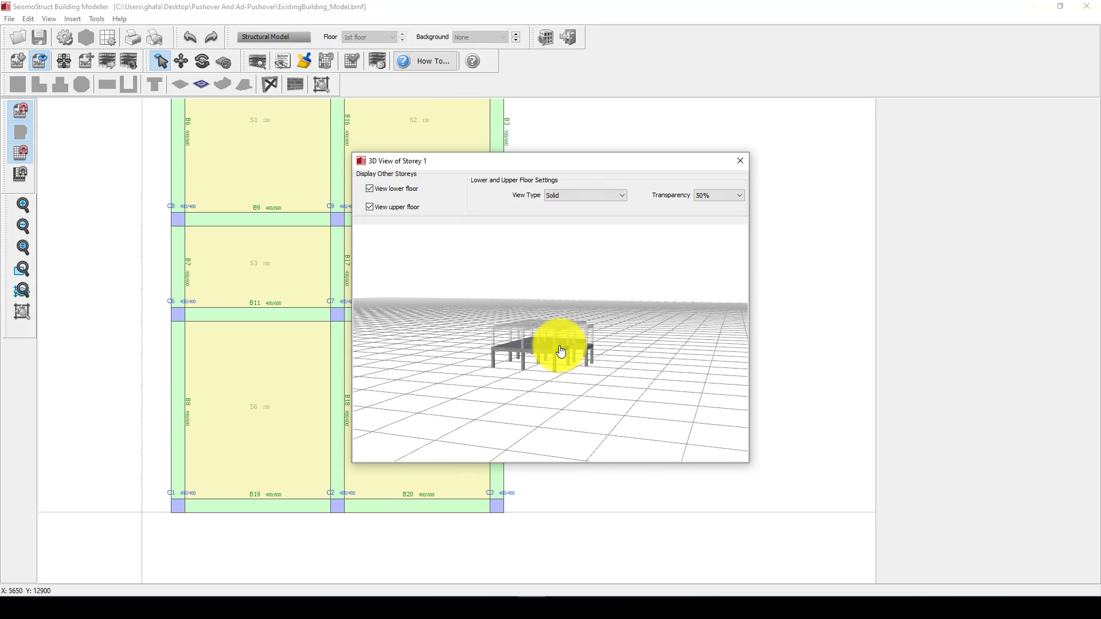
click(741, 160)
scroll(499, 307, down, 2)
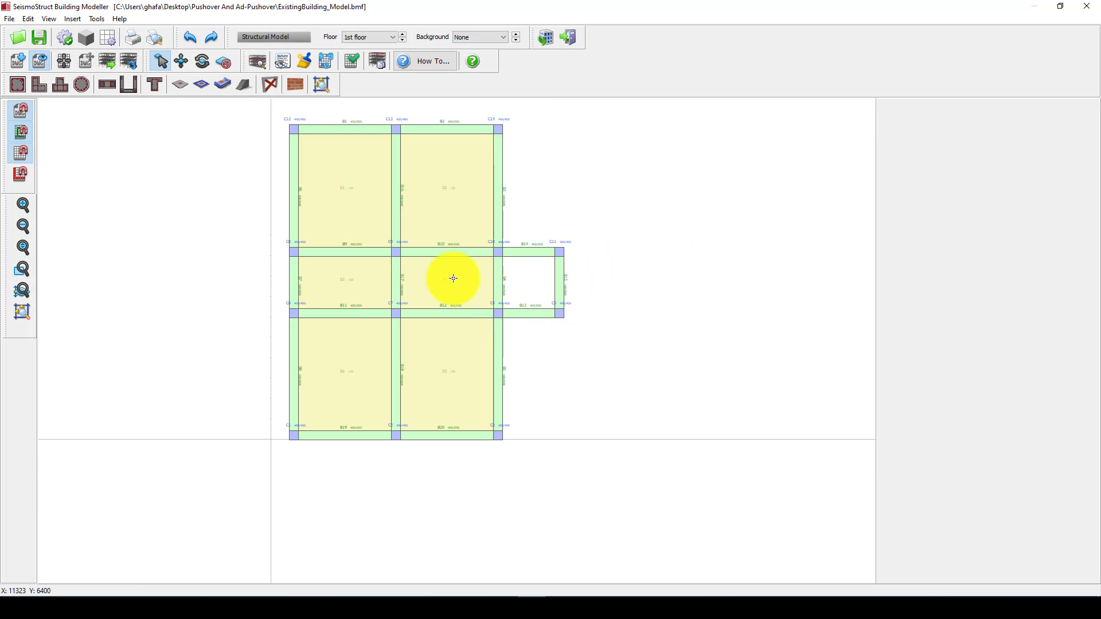
click(363, 37)
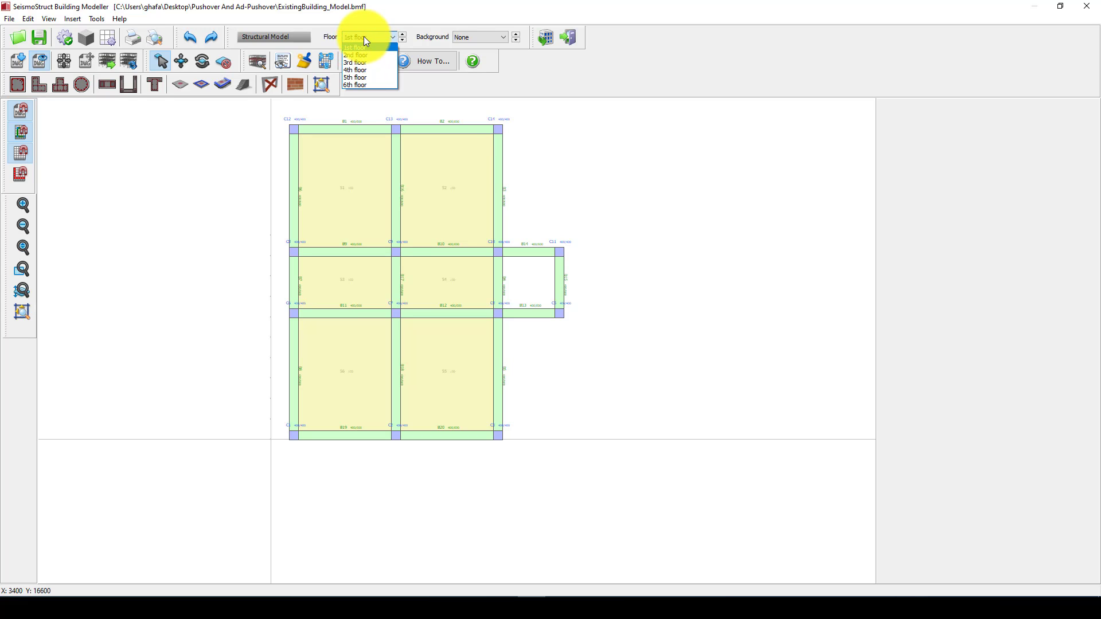
click(364, 36)
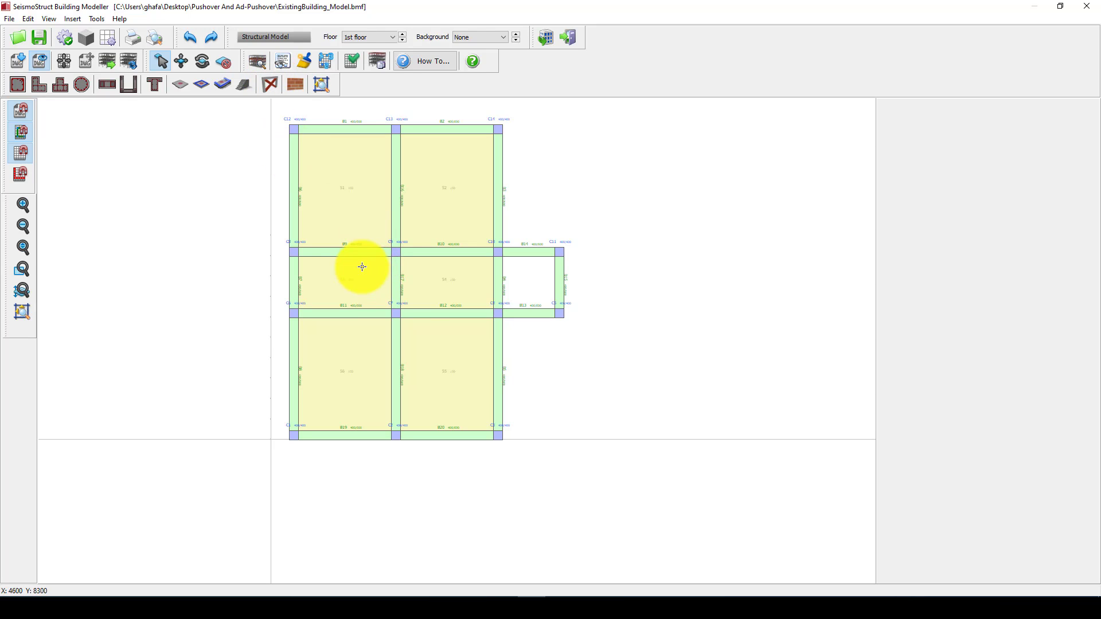
scroll(363, 267, down, 2)
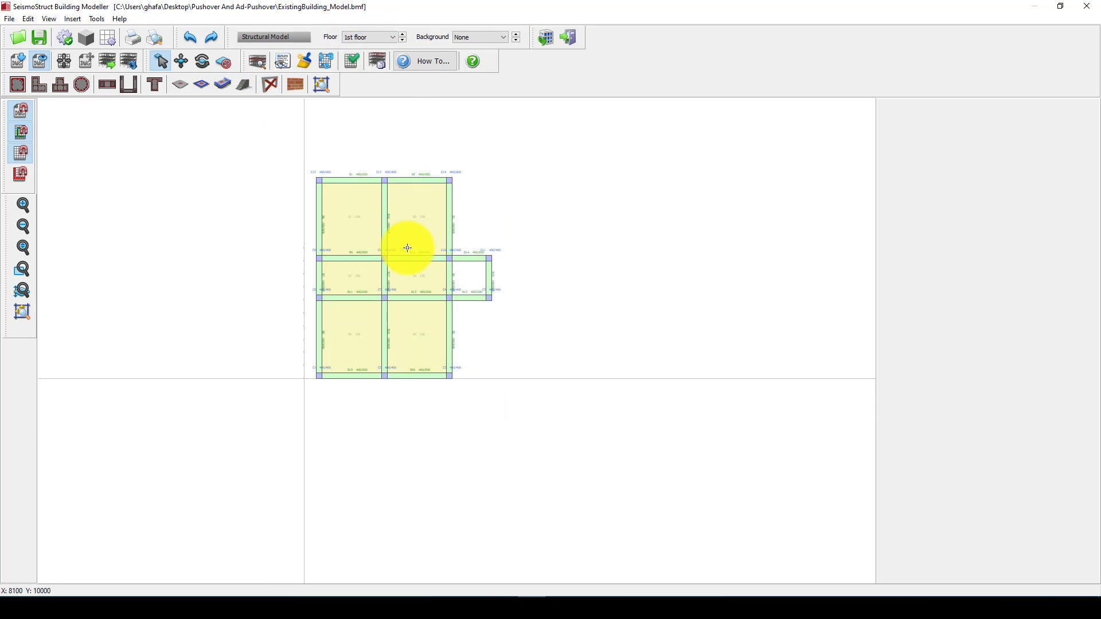
scroll(401, 253, up, 2)
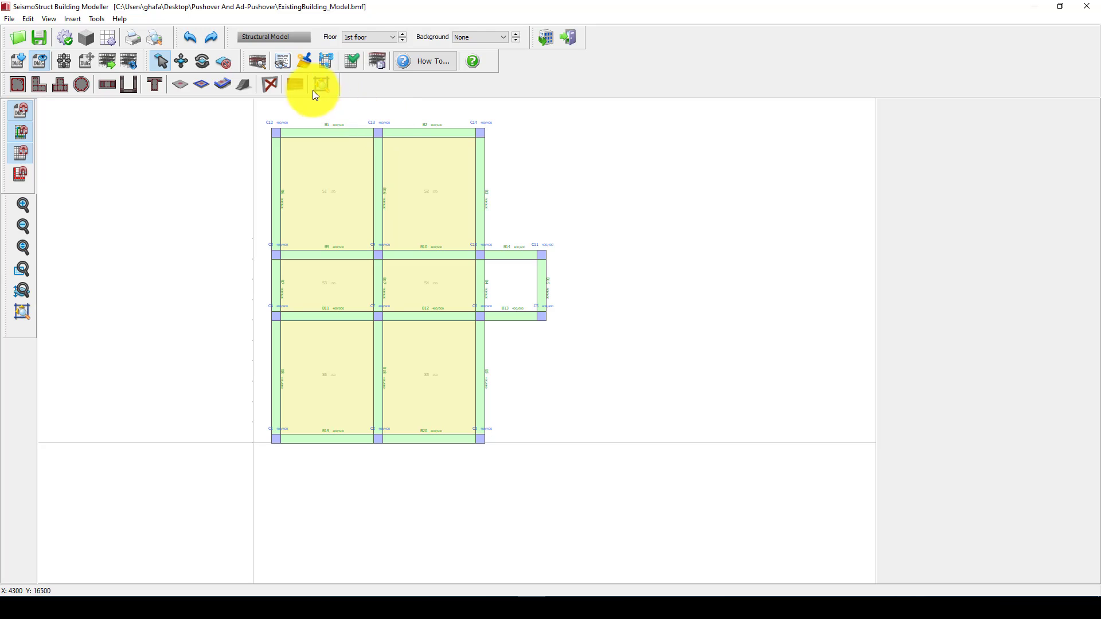
Step: Set up a new steel brace with the Inverted Single Diagonal brace type and the IPE300 section
click(270, 86)
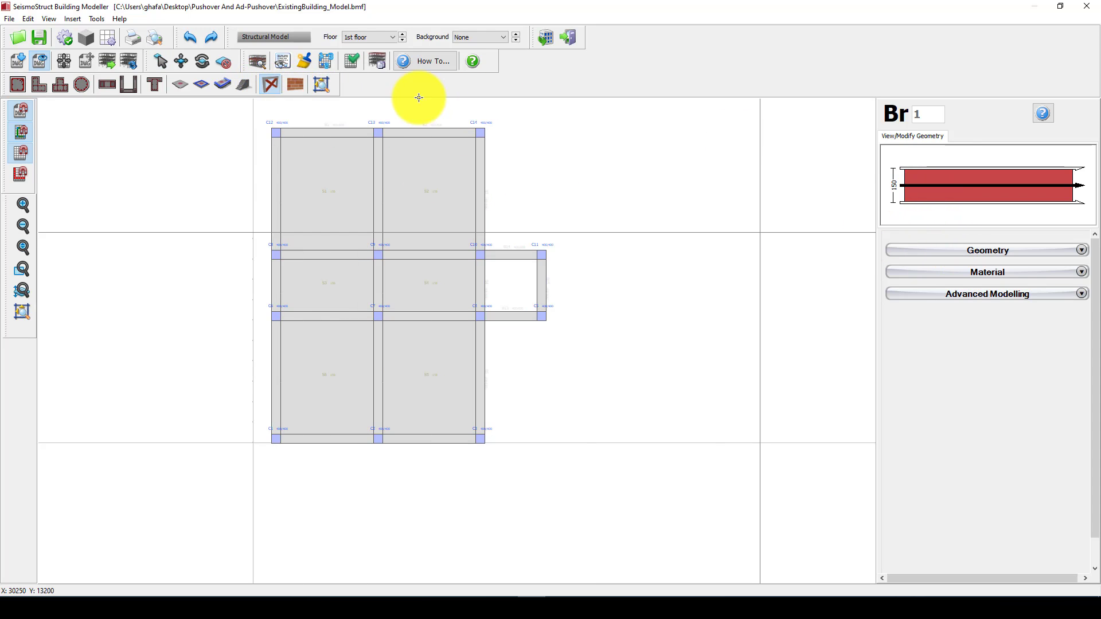
click(983, 250)
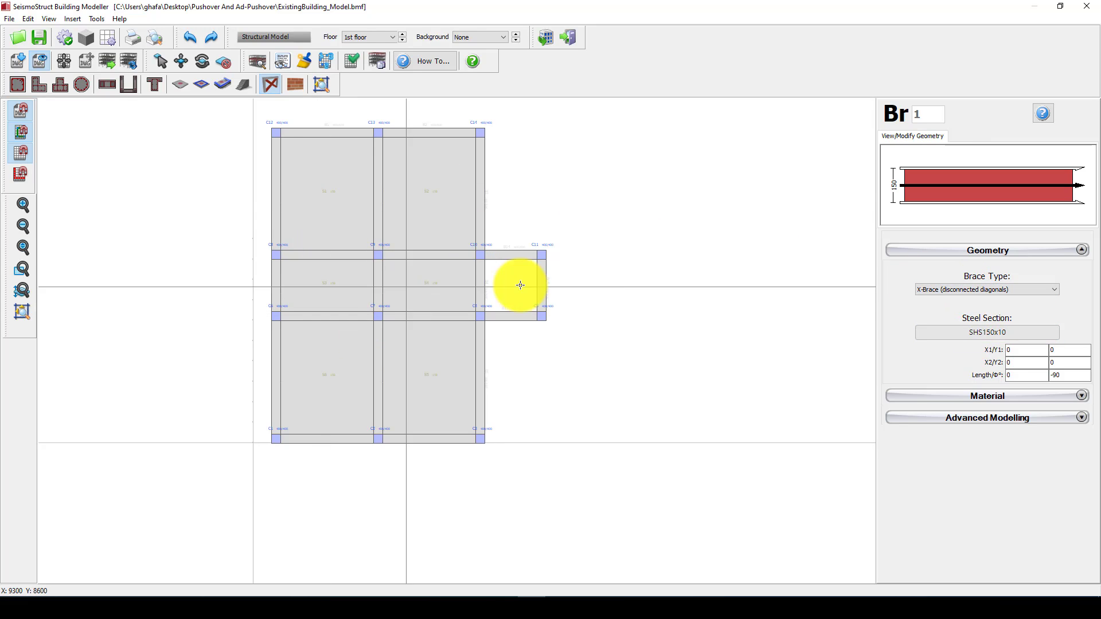
click(975, 290)
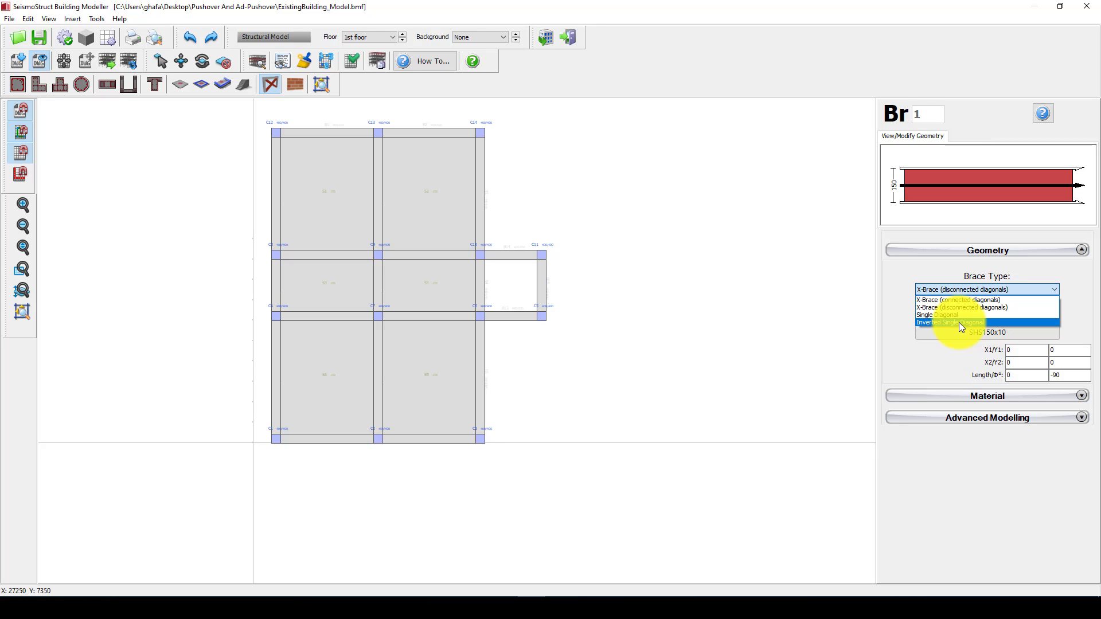
click(961, 323)
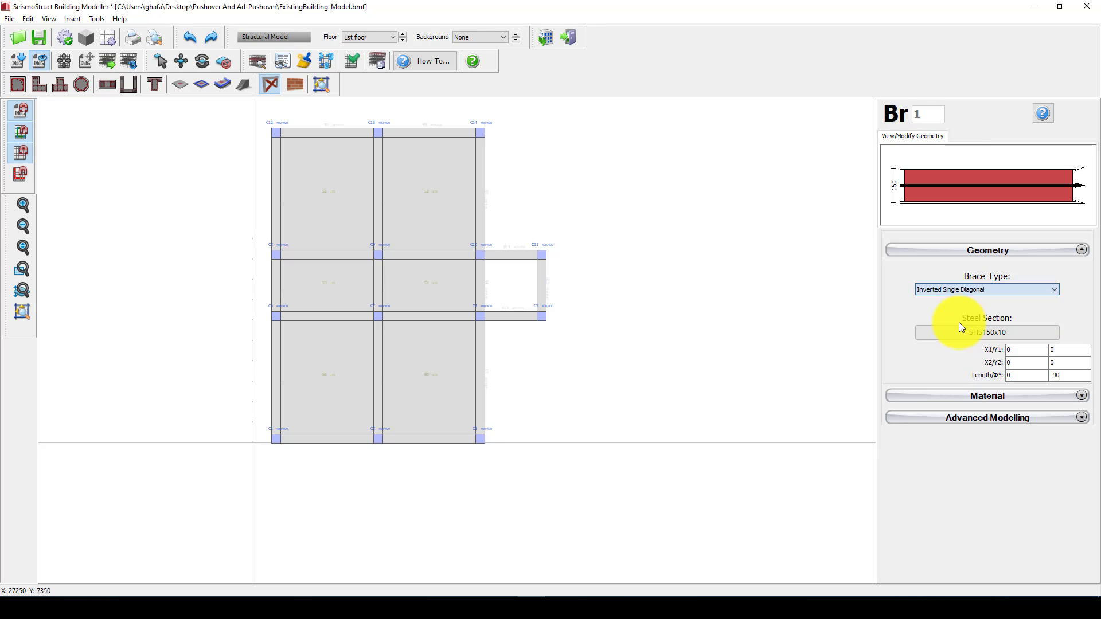
click(985, 338)
drag(664, 162, 648, 150)
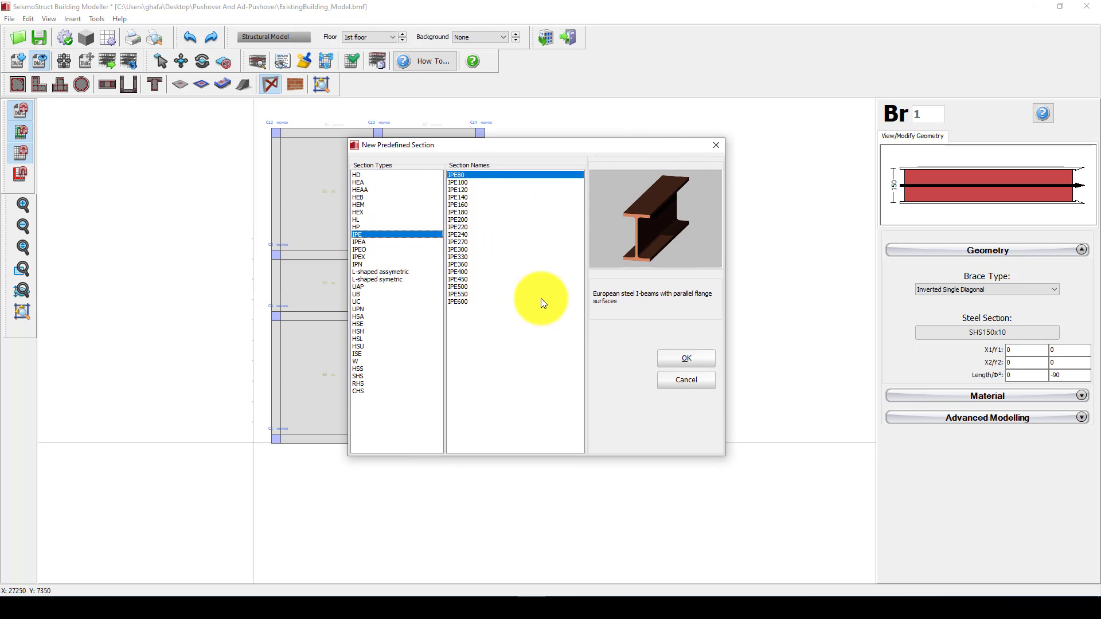
click(469, 250)
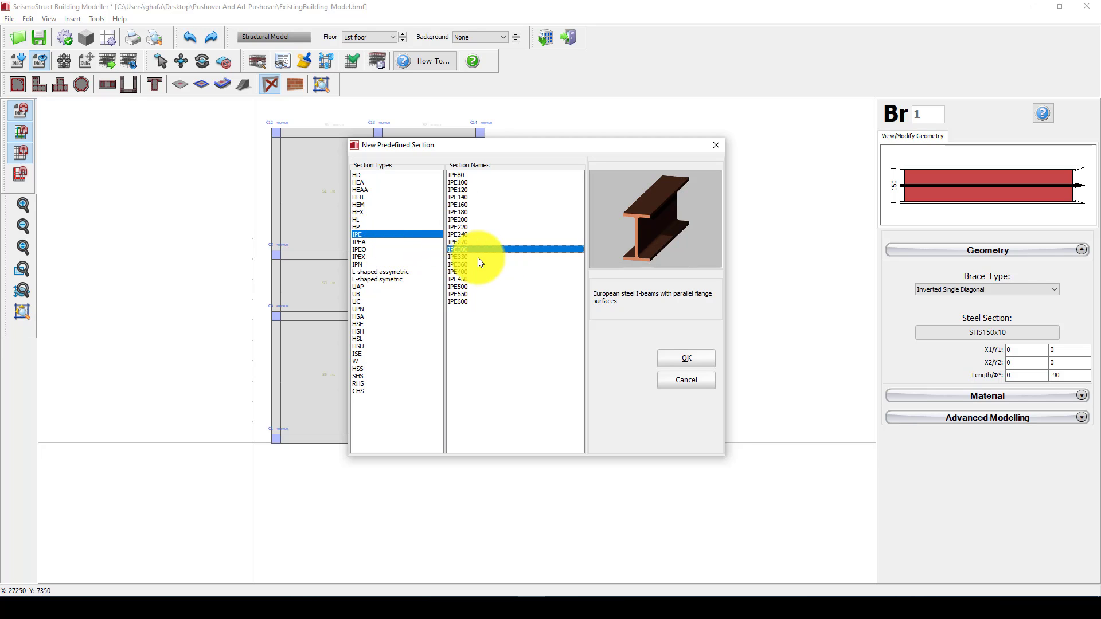
click(688, 358)
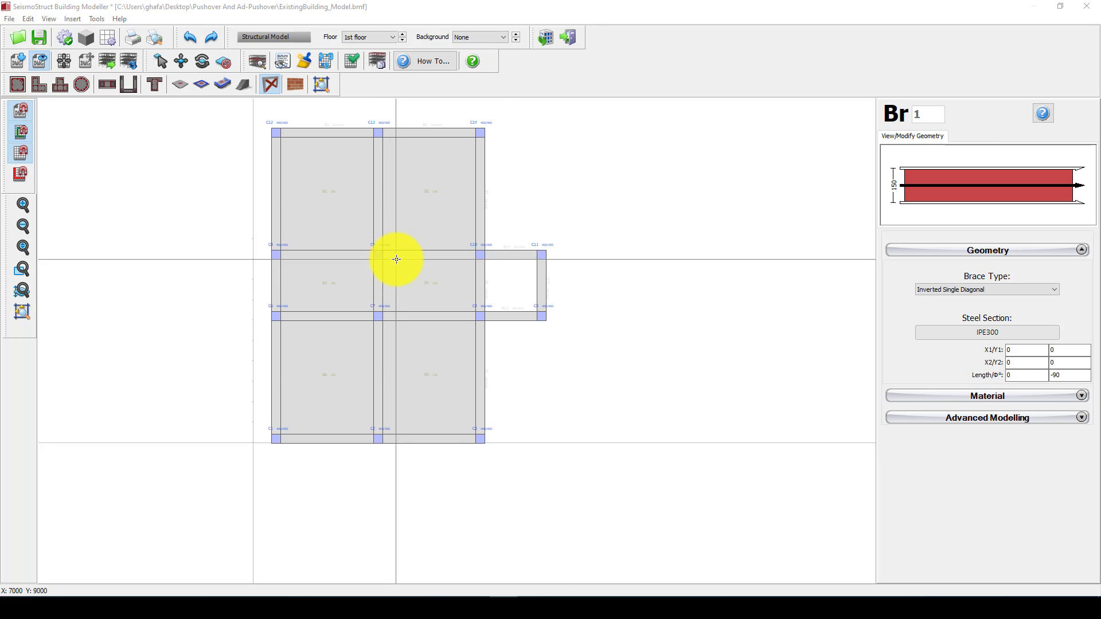
Step: Place a steel brace on the 1st floor between columns C9 and C10
scroll(390, 255, up, 2)
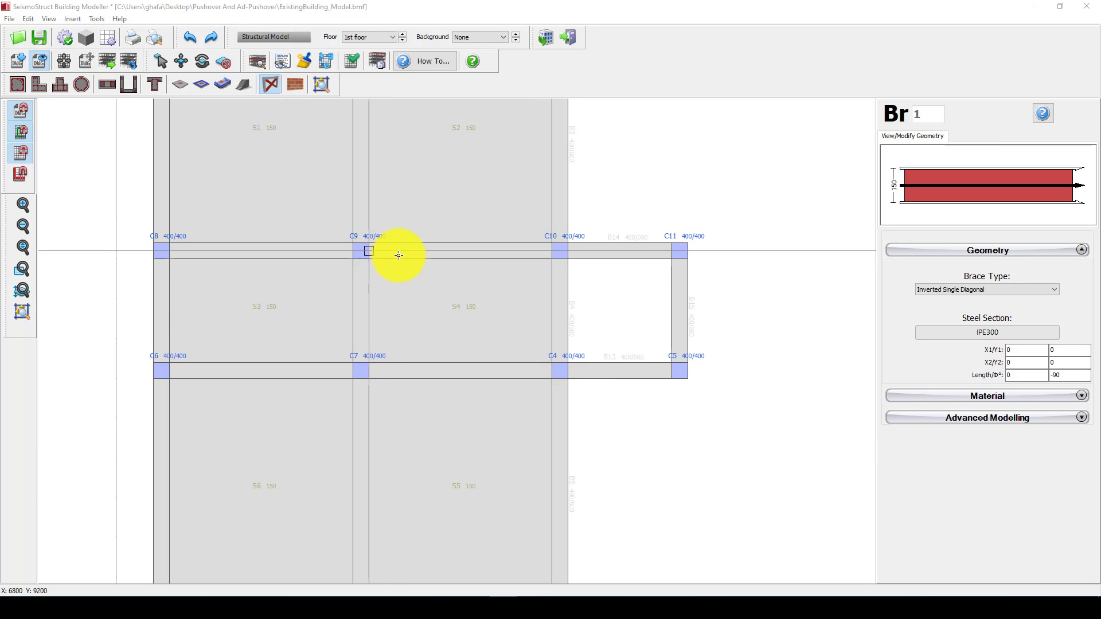
scroll(401, 257, down, 3)
scroll(368, 251, up, 3)
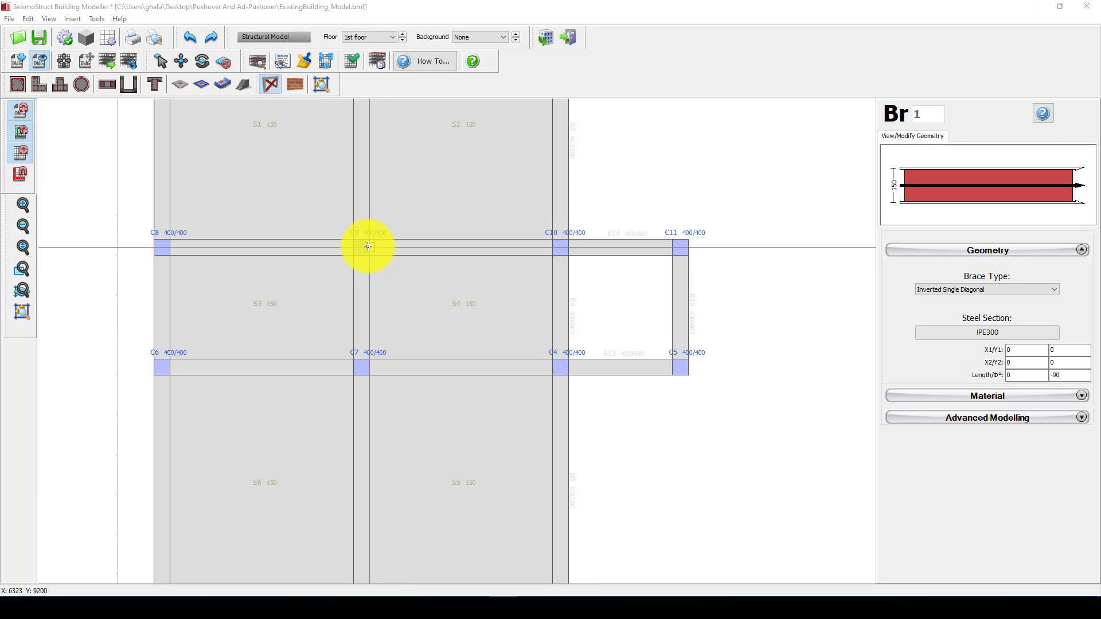
click(368, 247)
click(552, 249)
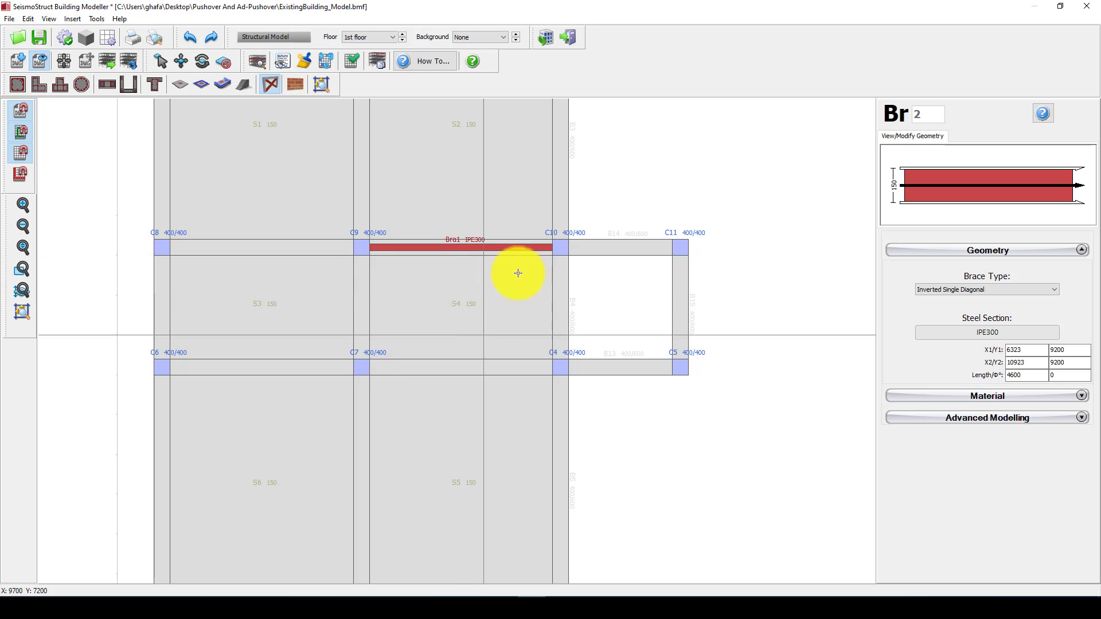
Step: Add a second steel brace between columns C7 and C4, parallel to the first one
scroll(463, 327, down, 2)
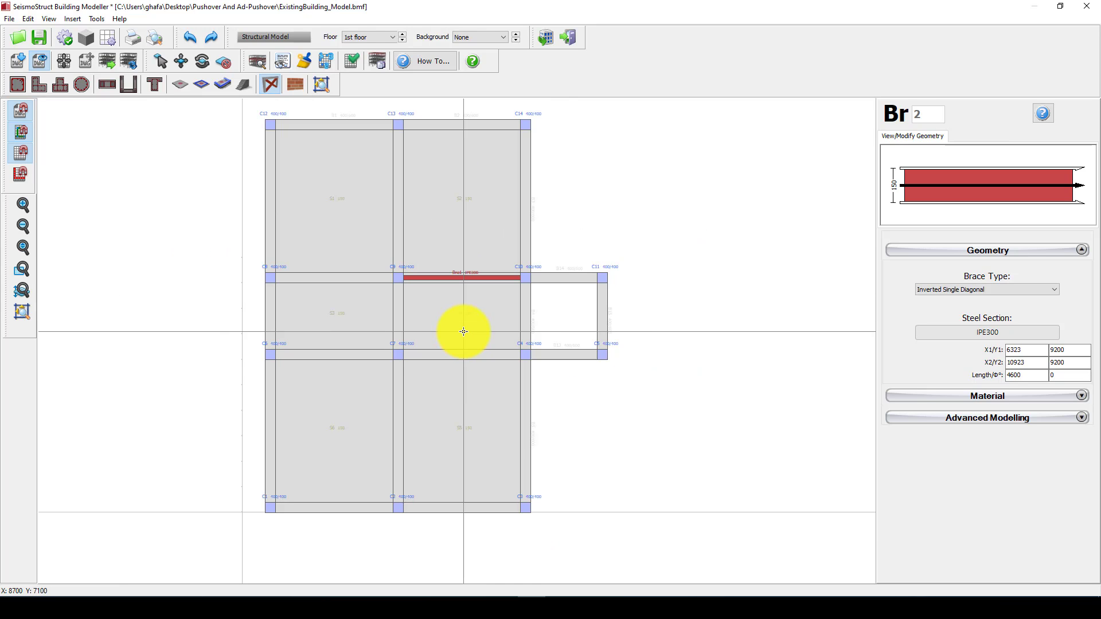
scroll(408, 358, up, 2)
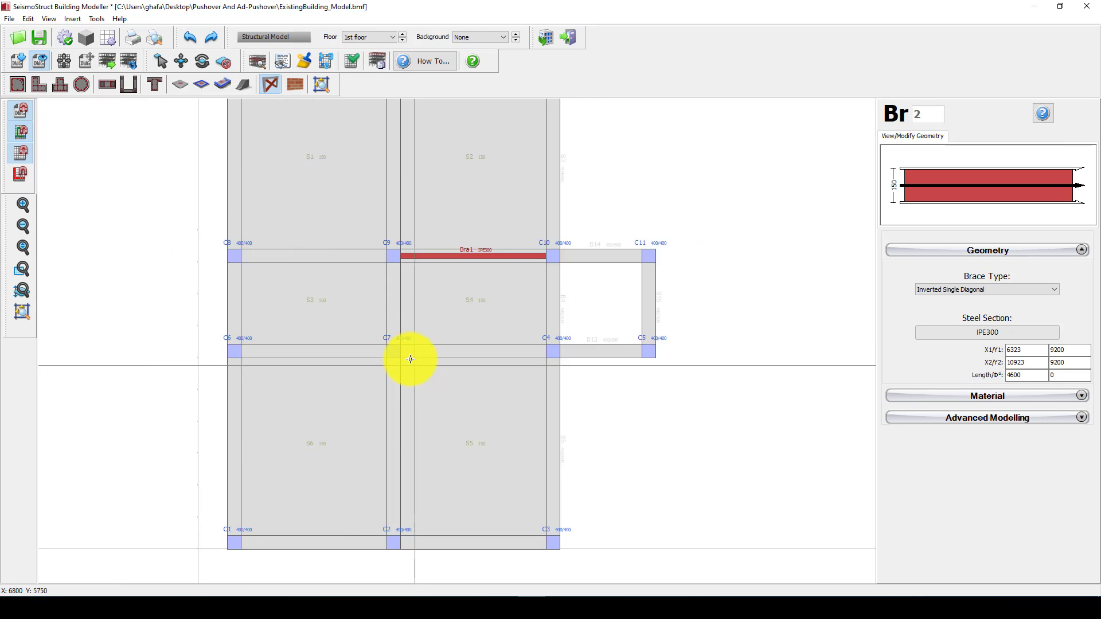
click(398, 348)
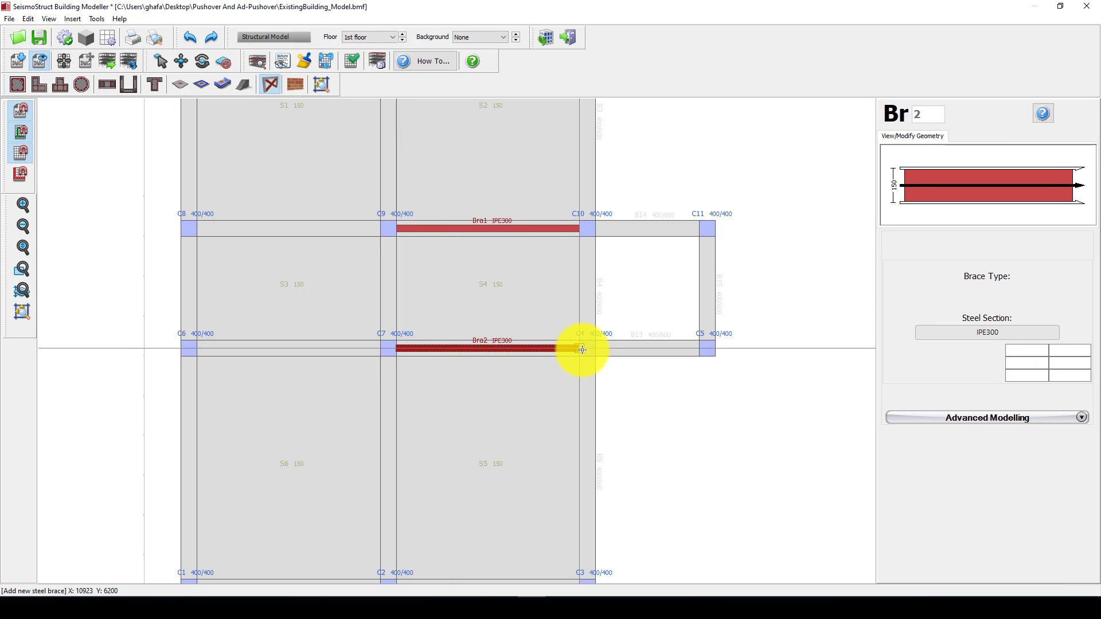
click(579, 348)
Step: Add two transverse steel braces, one between columns C9 and C7 and one between columns C8 and C6
click(388, 230)
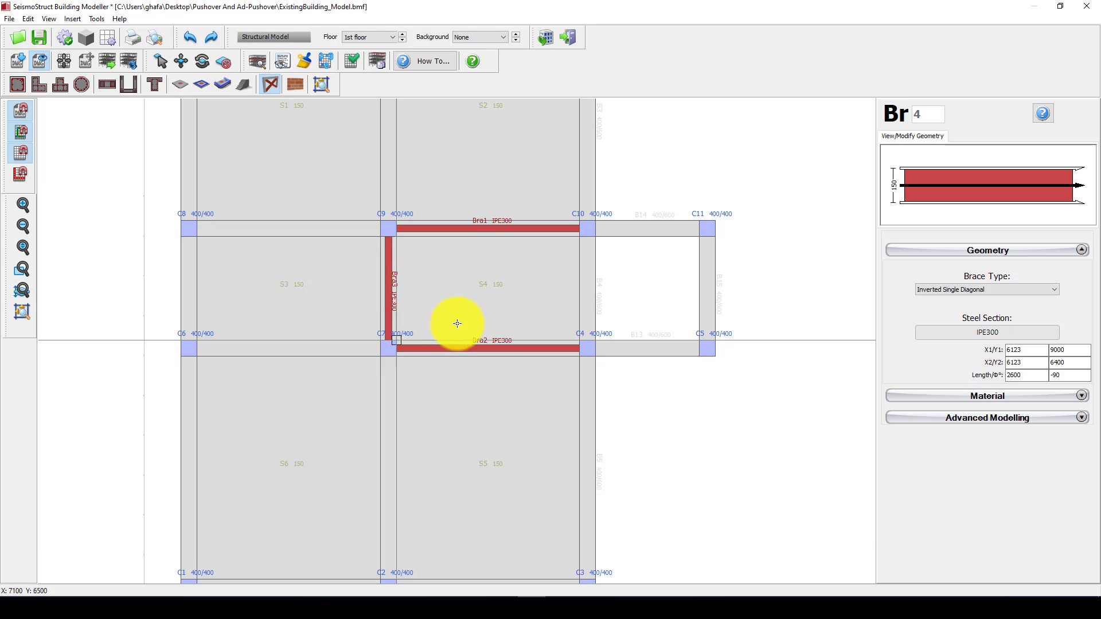
scroll(457, 323, down, 1)
scroll(516, 245, down, 2)
scroll(350, 252, up, 2)
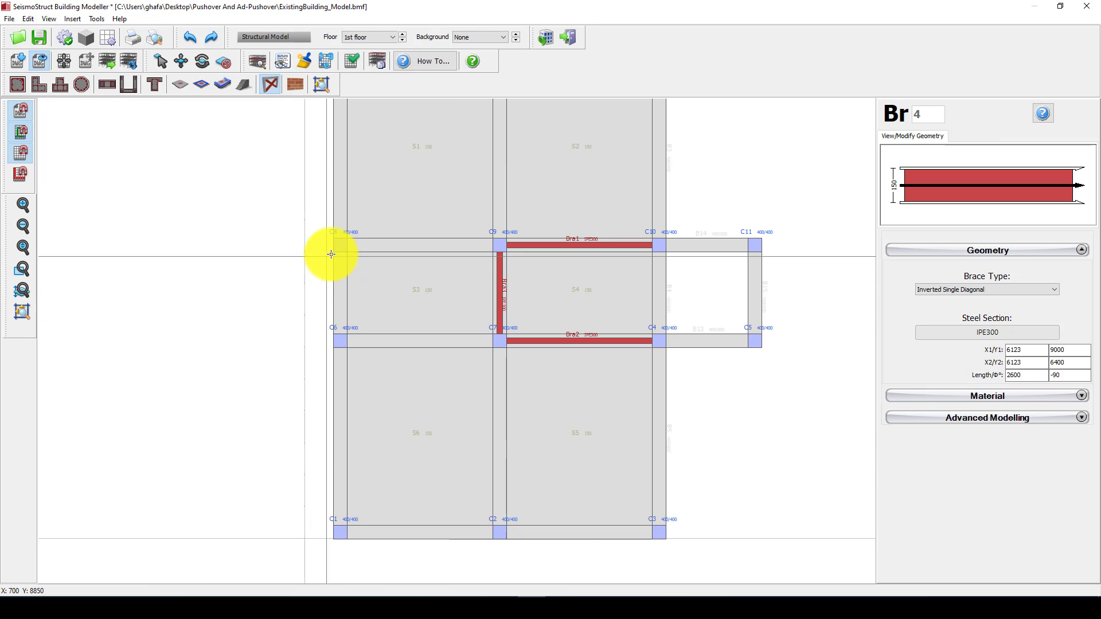
click(339, 252)
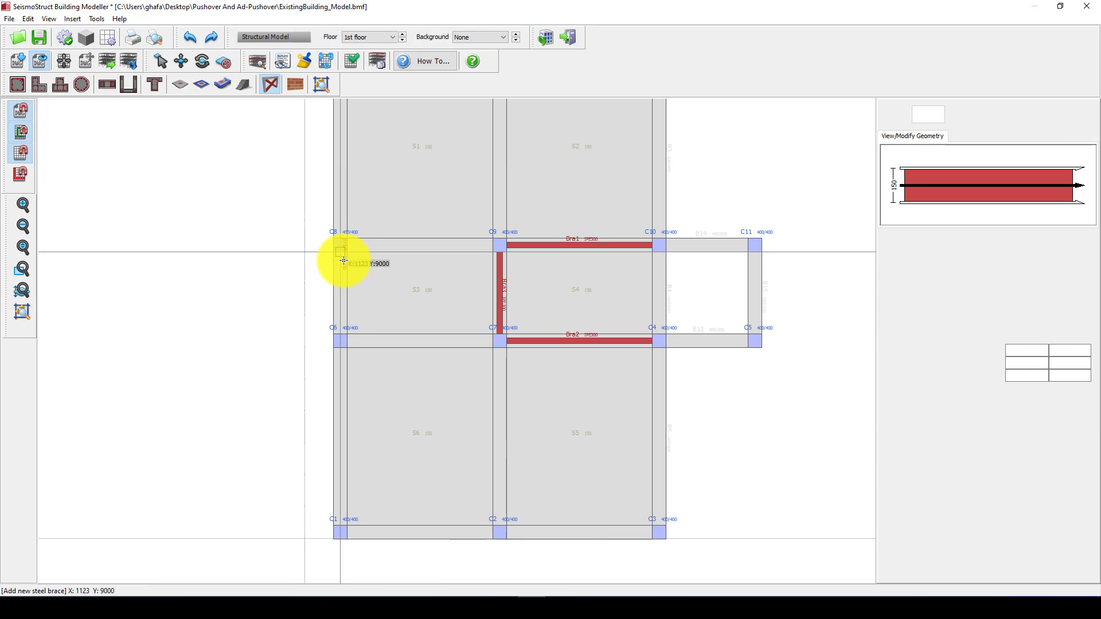
click(340, 330)
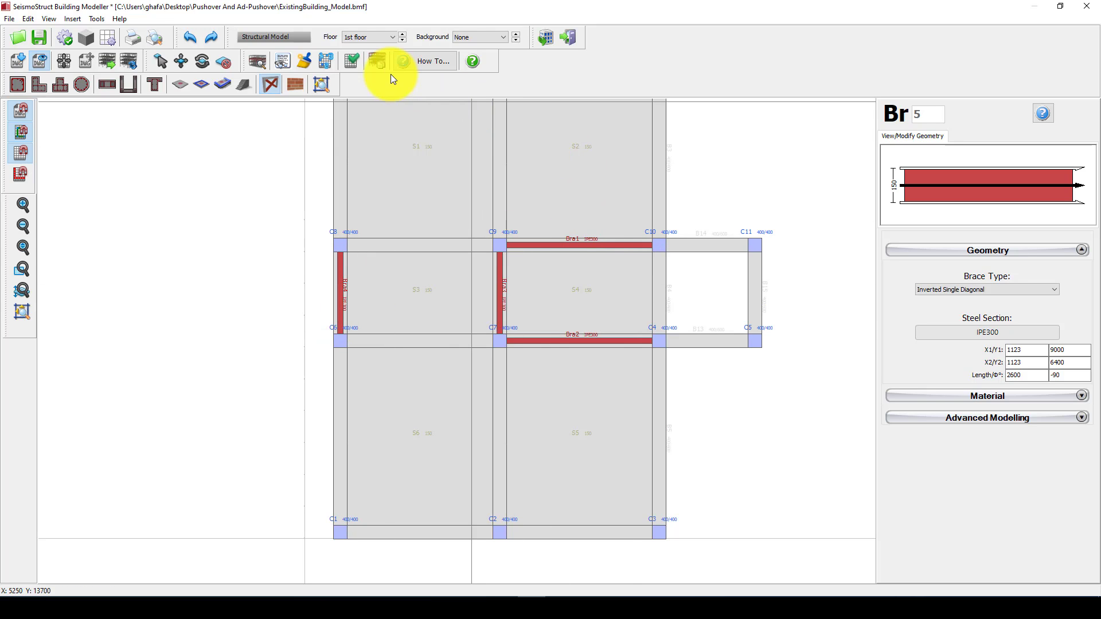
Step: Inspect the inverted single-diagonal braces in the 3D view of storey 1, orbiting around the model
click(259, 59)
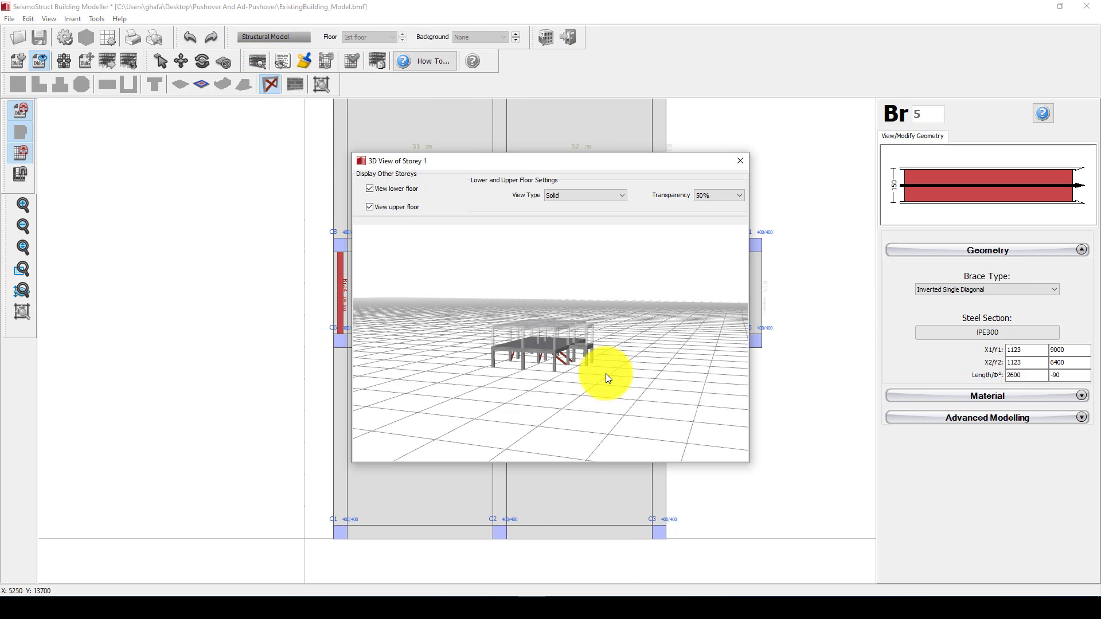
drag(567, 375, 534, 384)
scroll(554, 361, up, 5)
scroll(534, 383, down, 6)
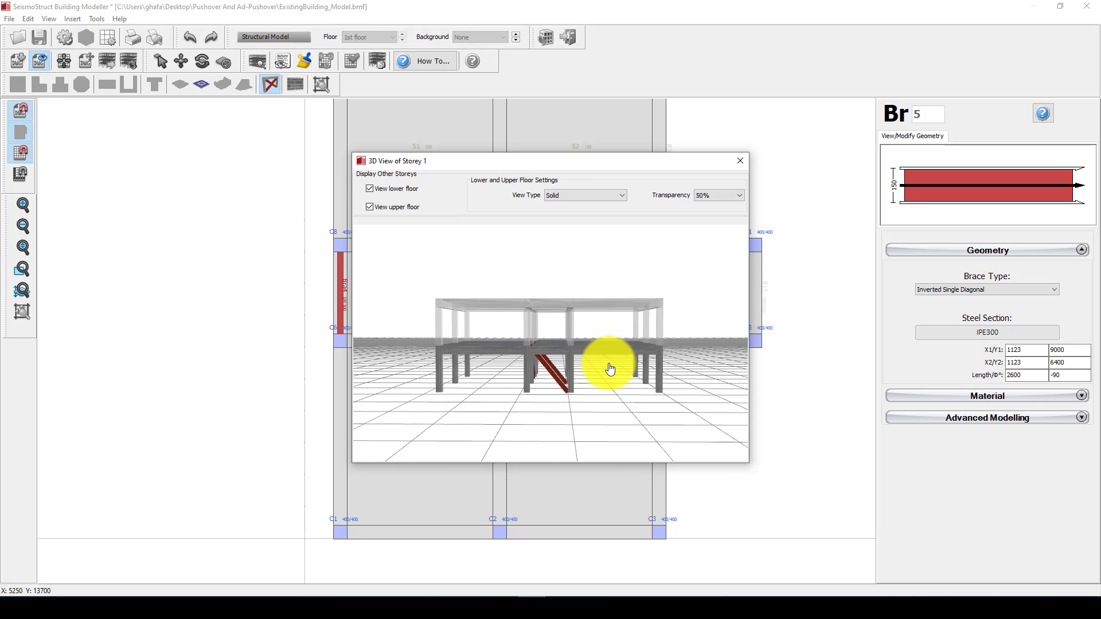
drag(611, 370, 474, 371)
click(993, 310)
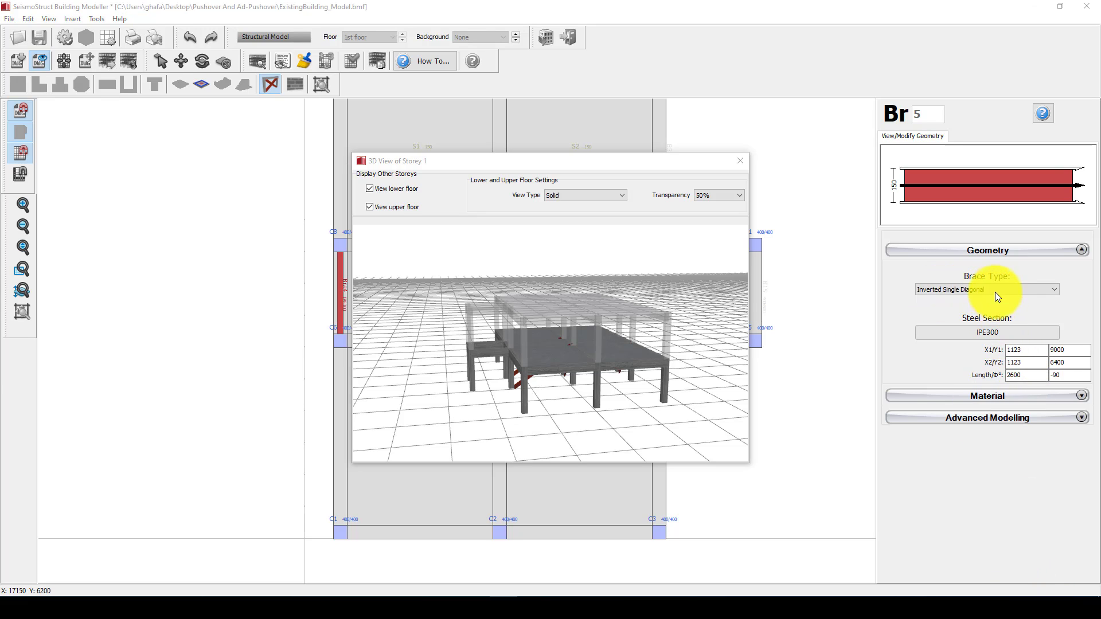
click(743, 159)
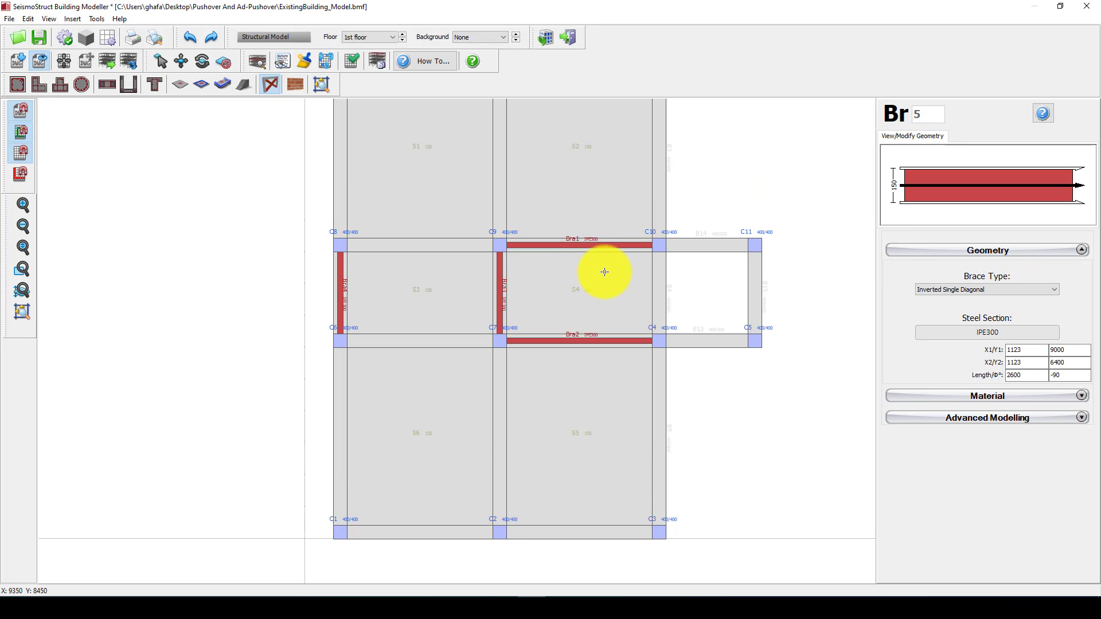
Step: Clear the inverted diagonal braces from the 1st floor and set up a new steel brace of type X-Brace (connected diagonals)
key(Escape)
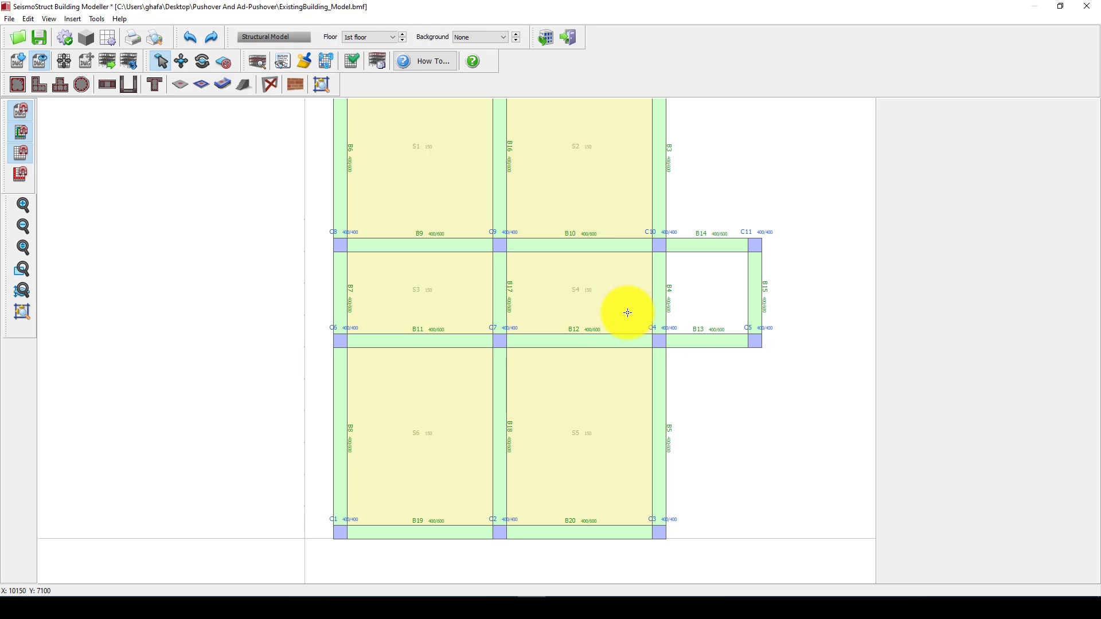
click(269, 85)
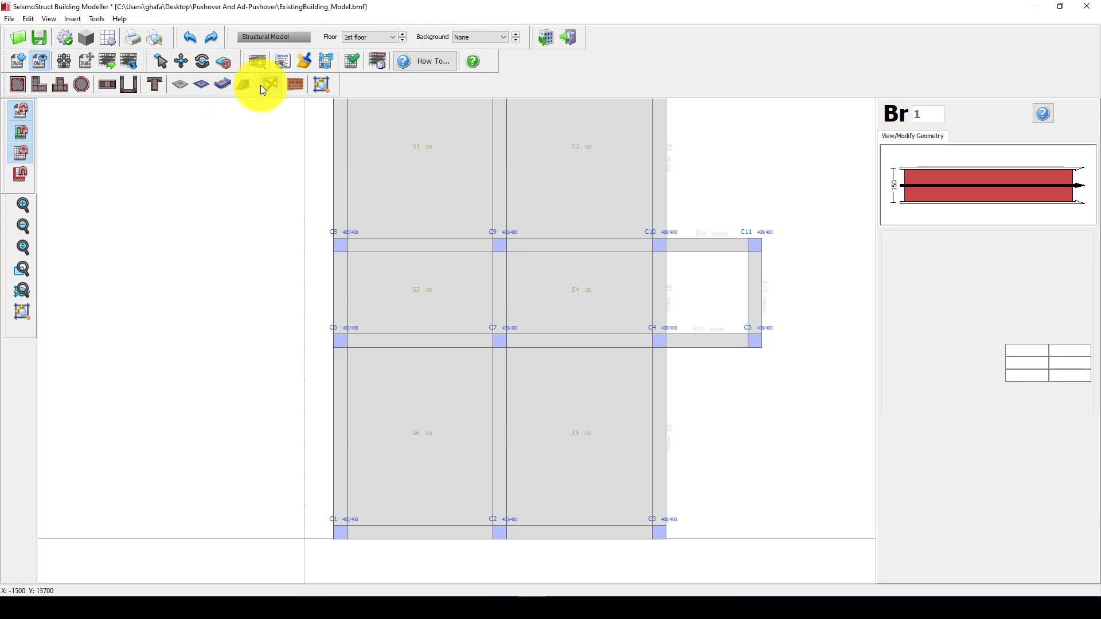
click(965, 290)
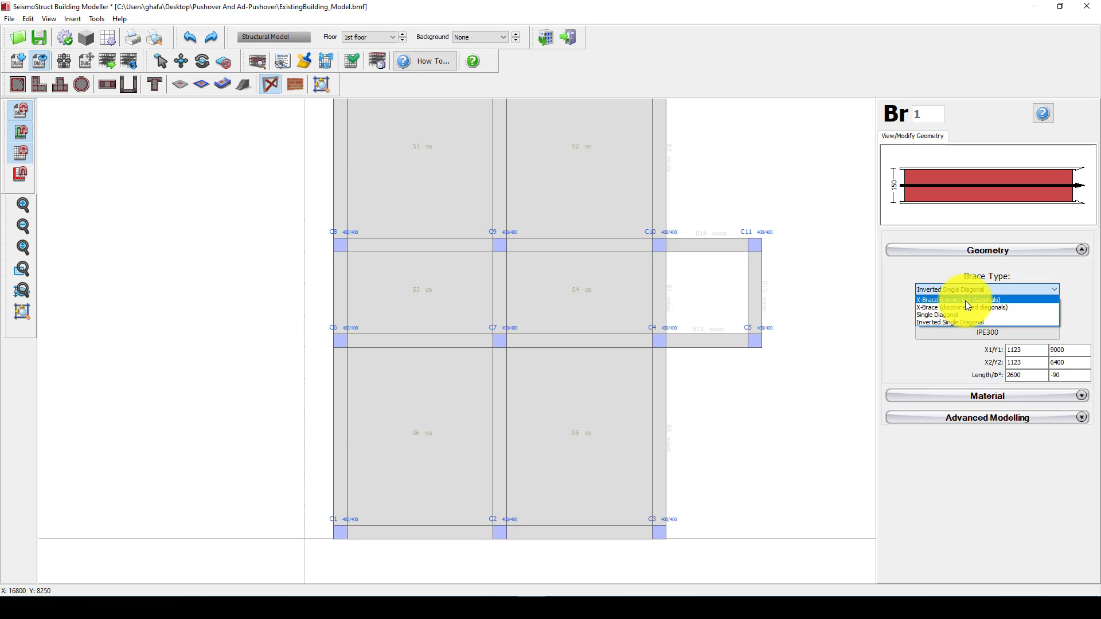
click(1011, 298)
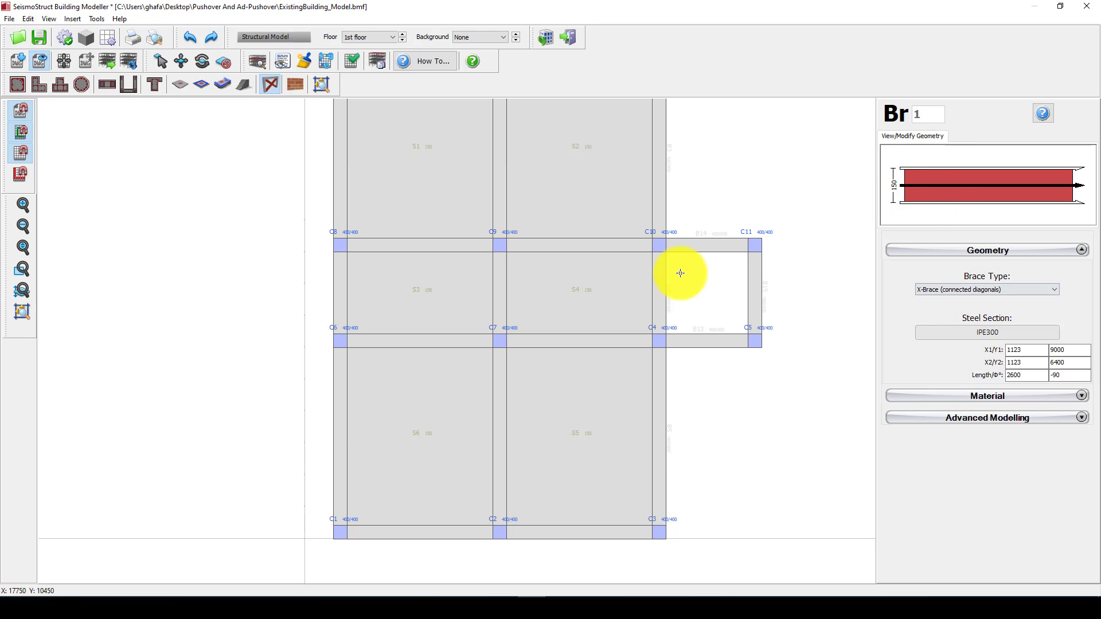
Step: Place two parallel X-braces on the 1st floor, one between columns C7 and C4 and one between C9 and C10
click(505, 339)
click(659, 339)
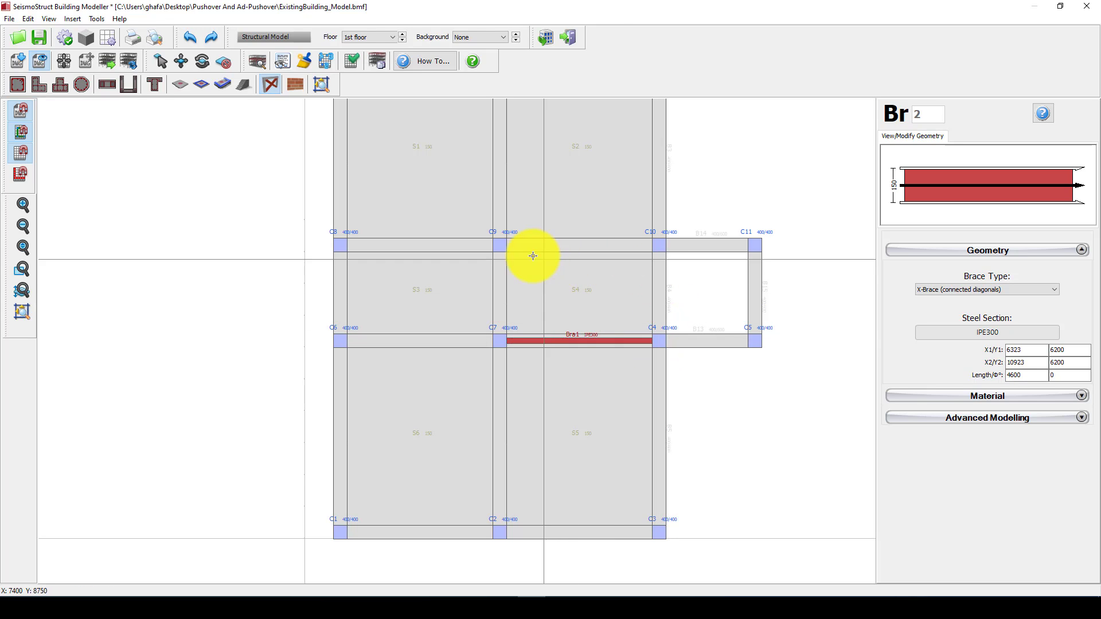
click(507, 246)
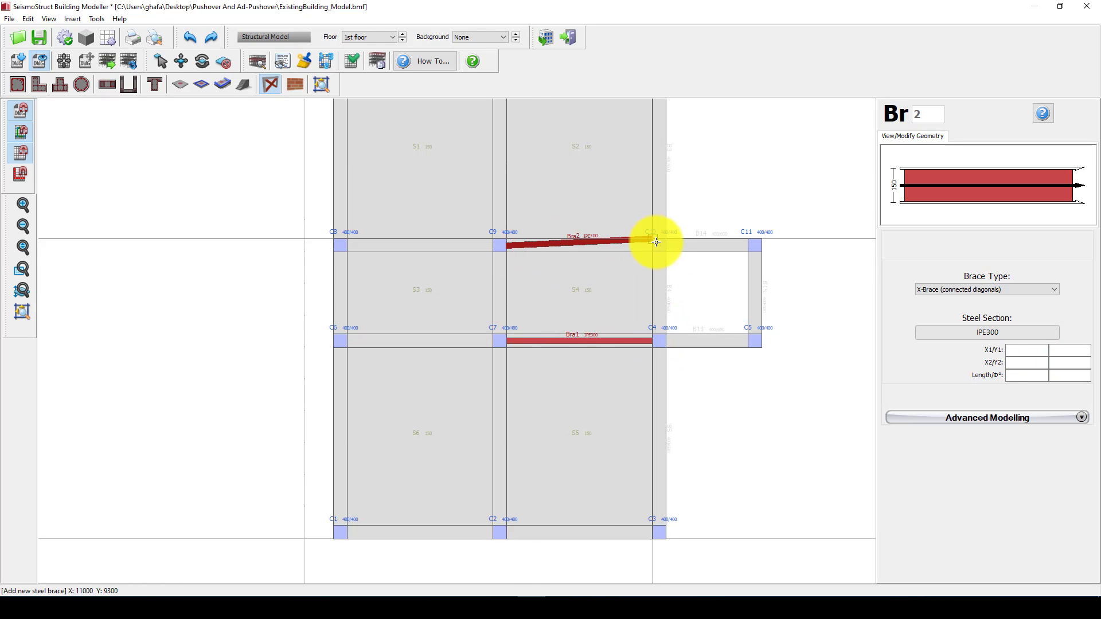
click(652, 245)
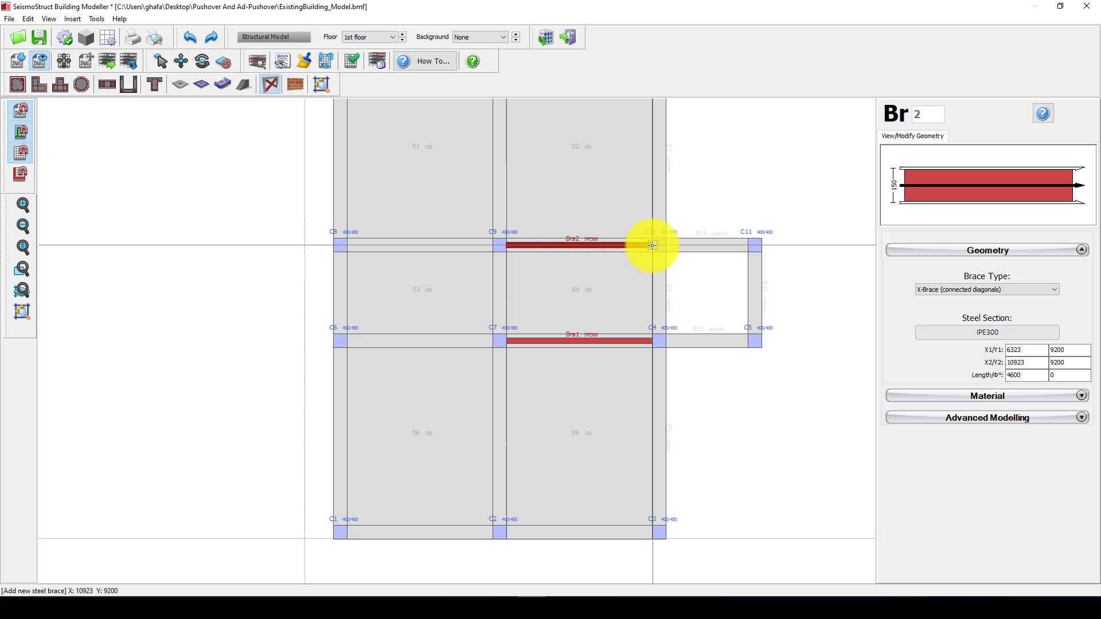
Step: Add two transverse X-braces on the 1st floor, one between columns C9 and C7 and one between C8 and C6
click(499, 247)
click(498, 332)
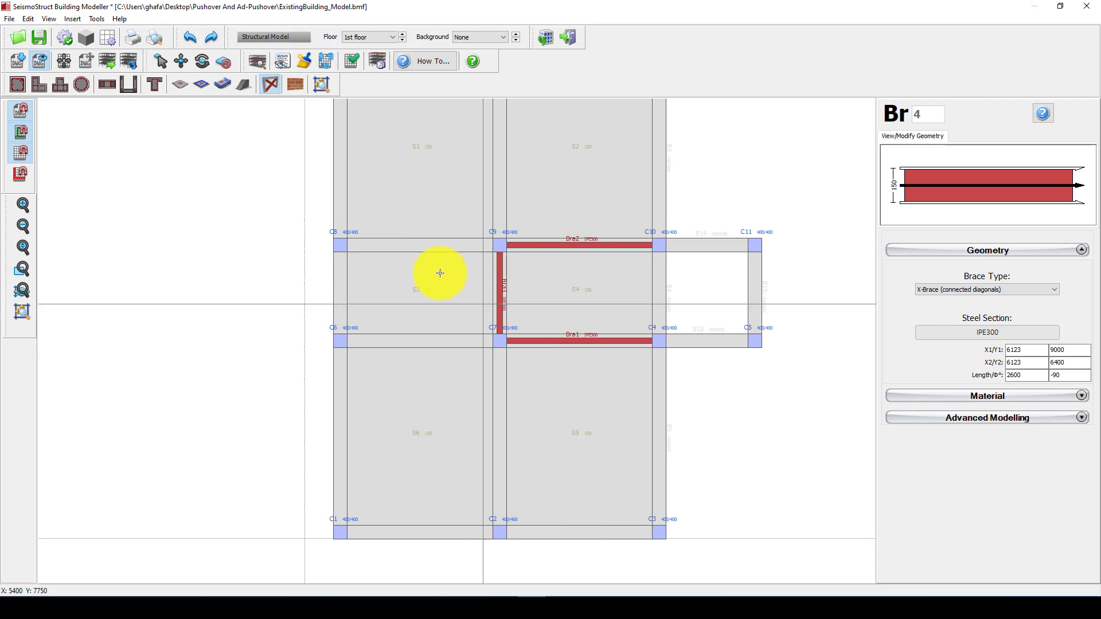
scroll(472, 265, down, 3)
scroll(403, 257, up, 2)
click(397, 250)
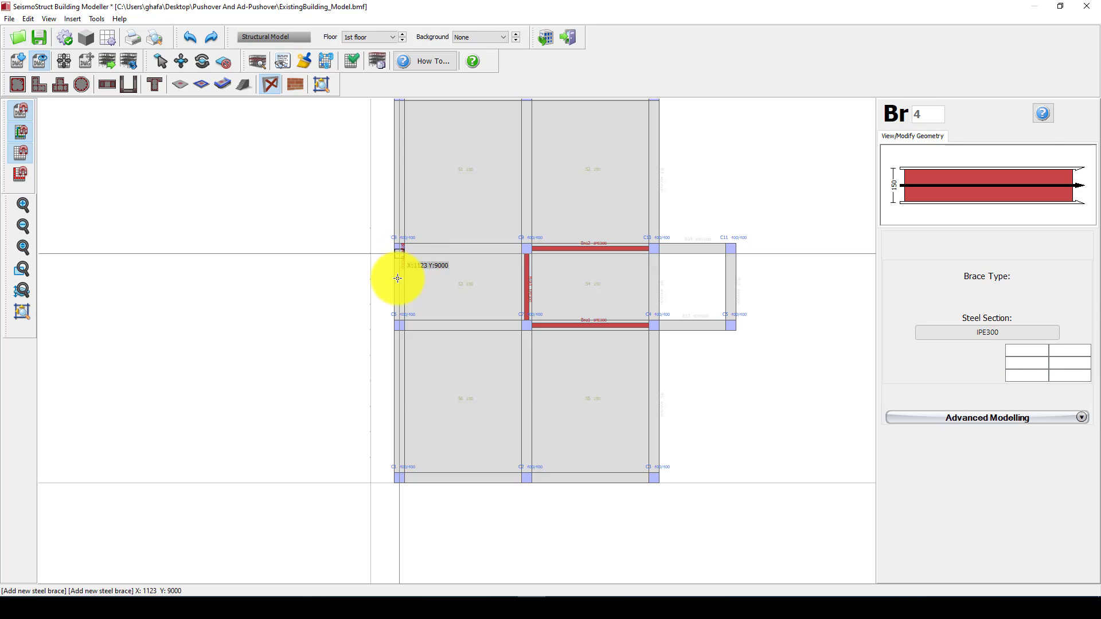
click(399, 322)
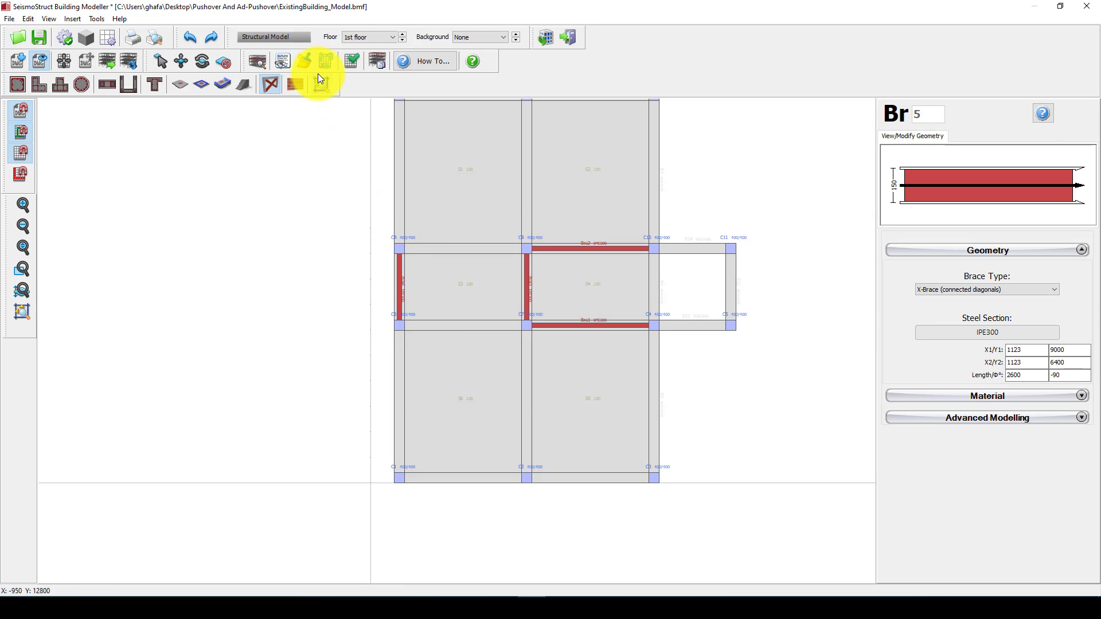
Step: Check the 1st-floor X-braces in the 3D view of the storey
click(259, 60)
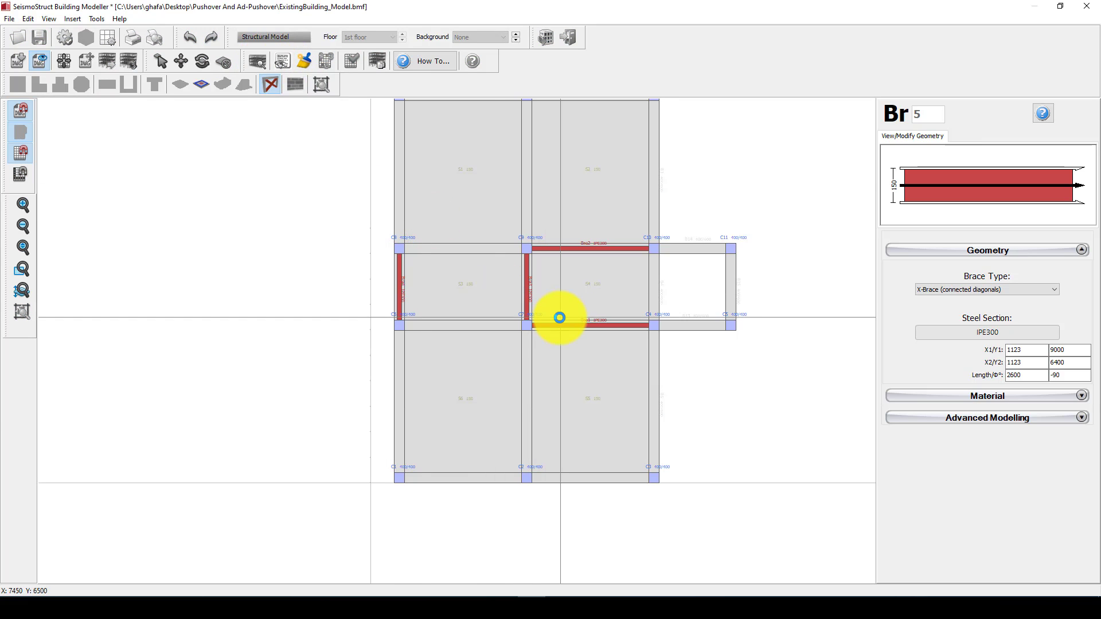
drag(563, 364, 573, 390)
scroll(548, 366, up, 6)
click(739, 162)
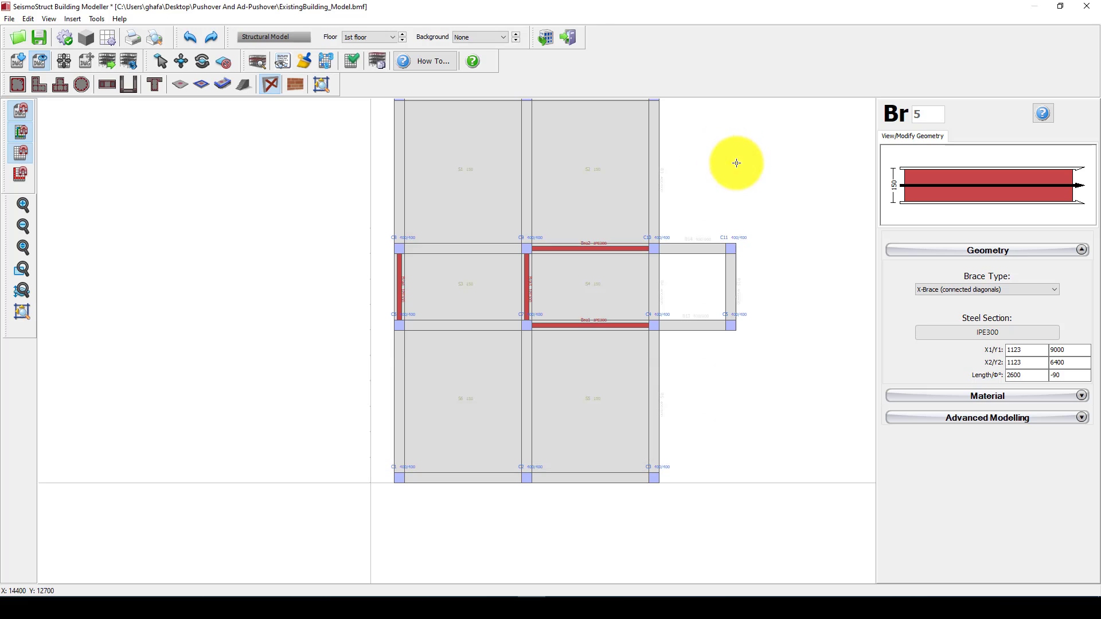
Step: Select the 1st-floor X-braces one by one in plan to review their brace type, section and coordinates
scroll(533, 327, down, 2)
scroll(598, 321, up, 2)
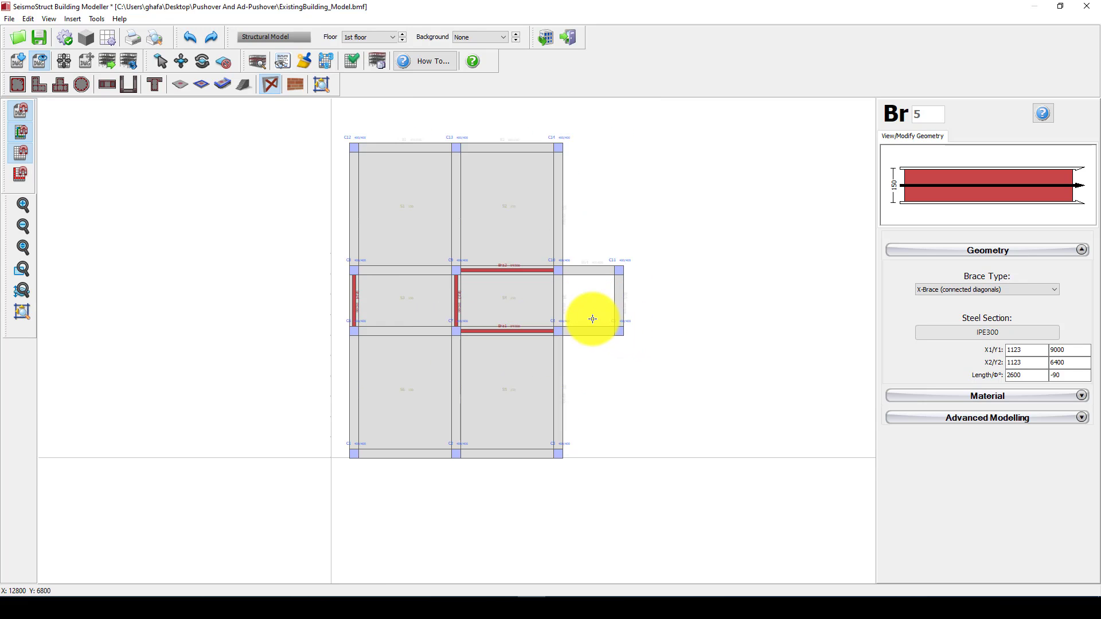
key(Escape)
click(536, 271)
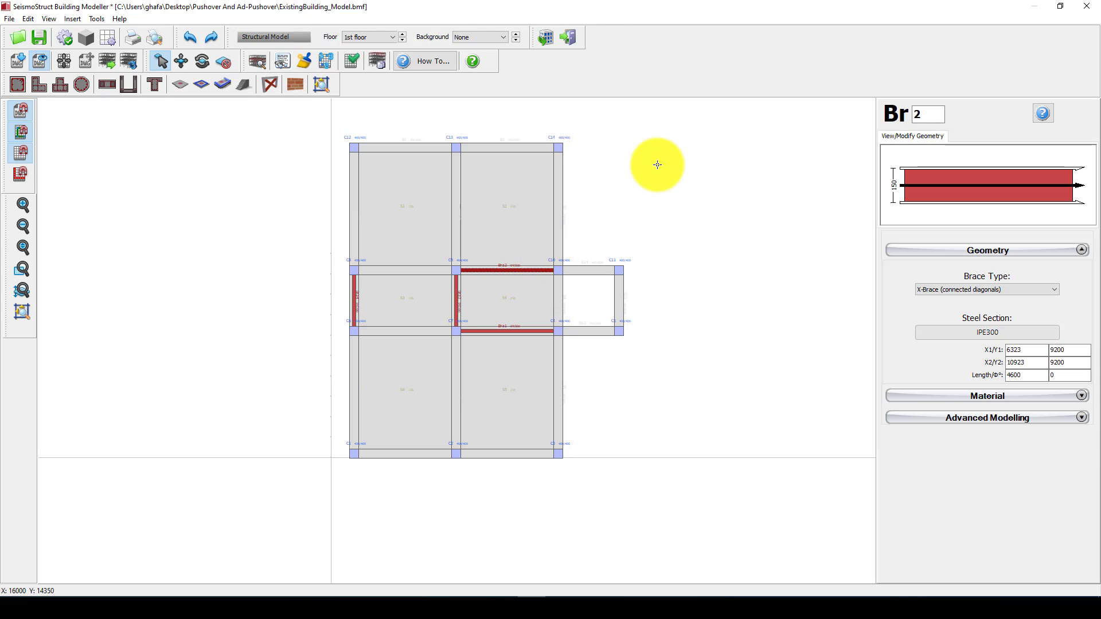
click(528, 269)
click(527, 270)
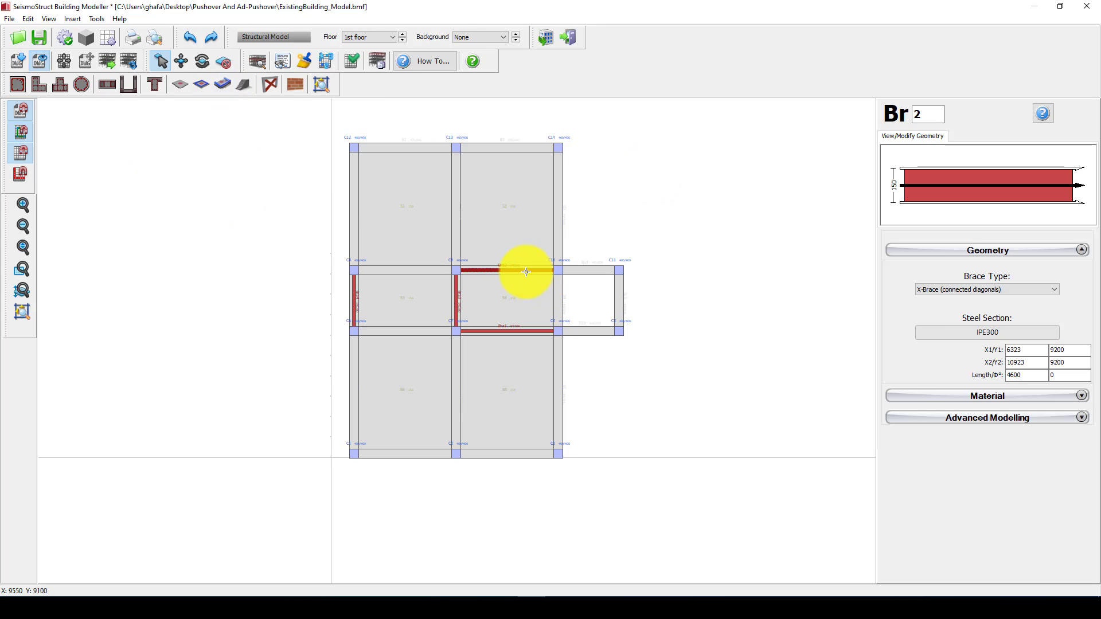
click(525, 272)
click(455, 292)
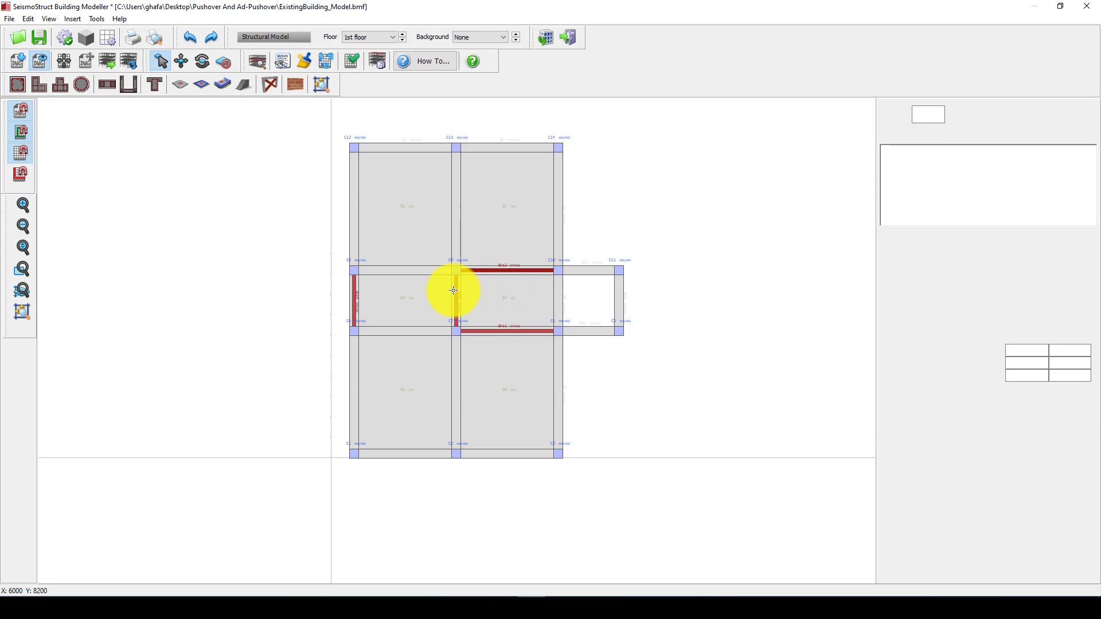
click(354, 297)
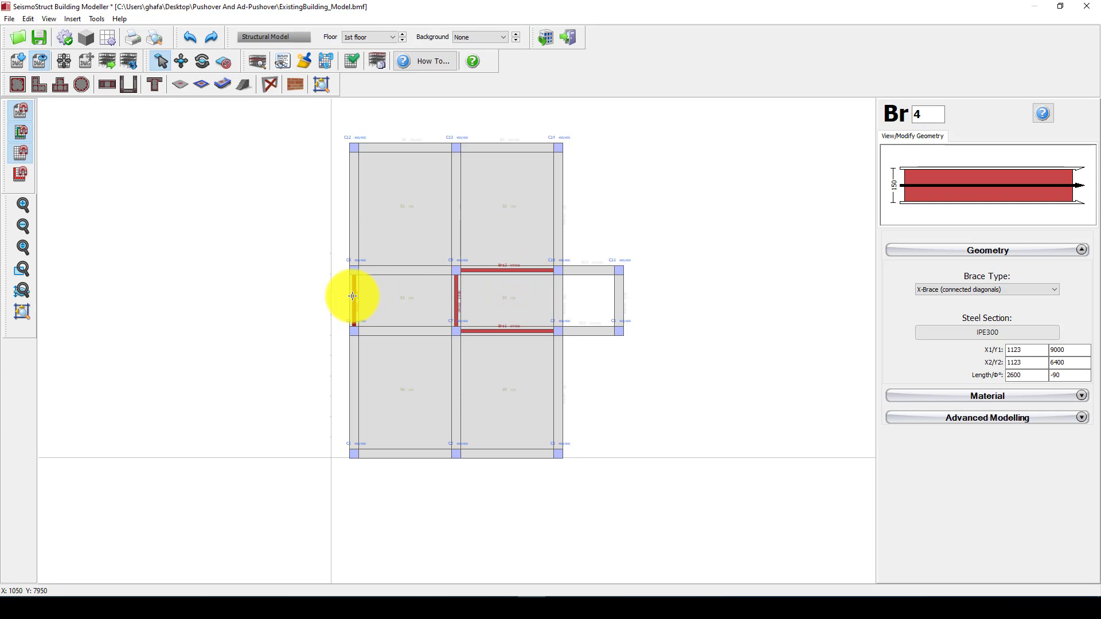
click(477, 270)
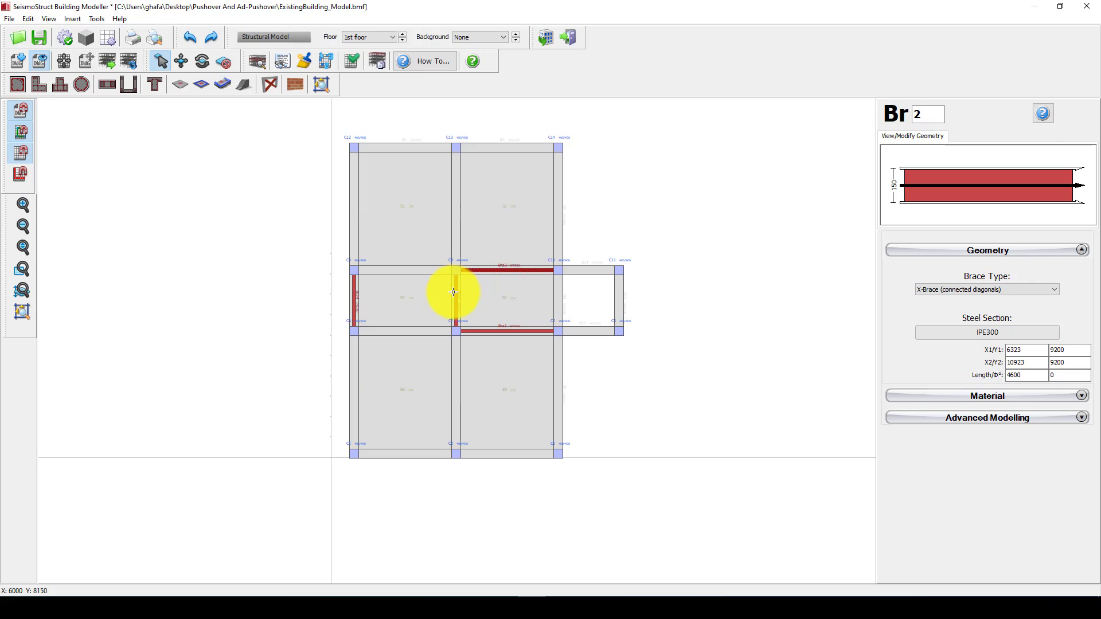
click(453, 291)
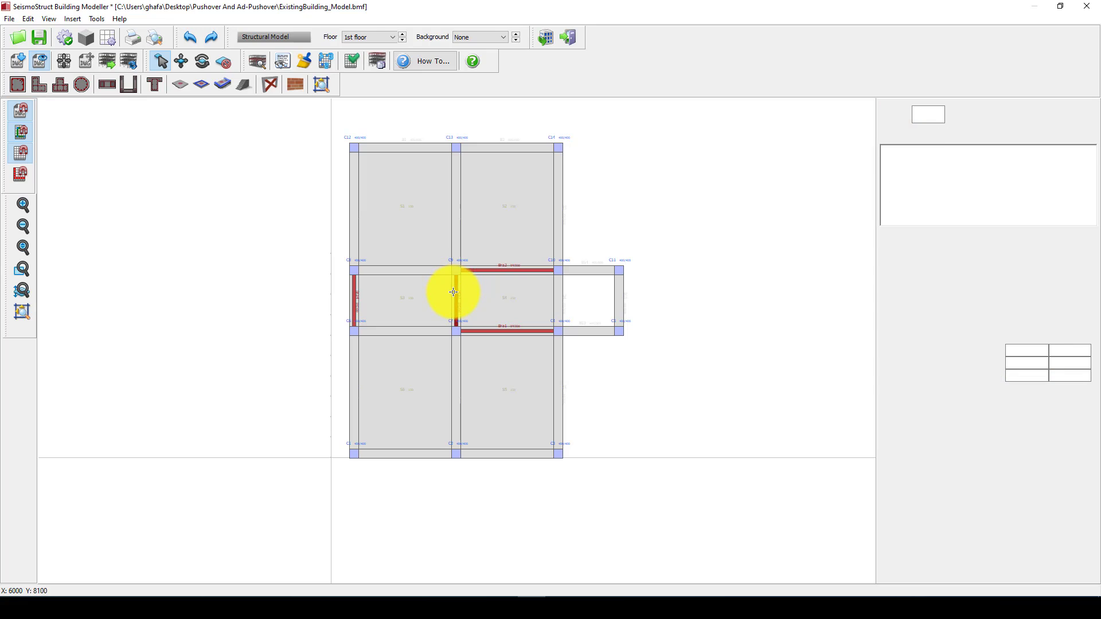
click(494, 328)
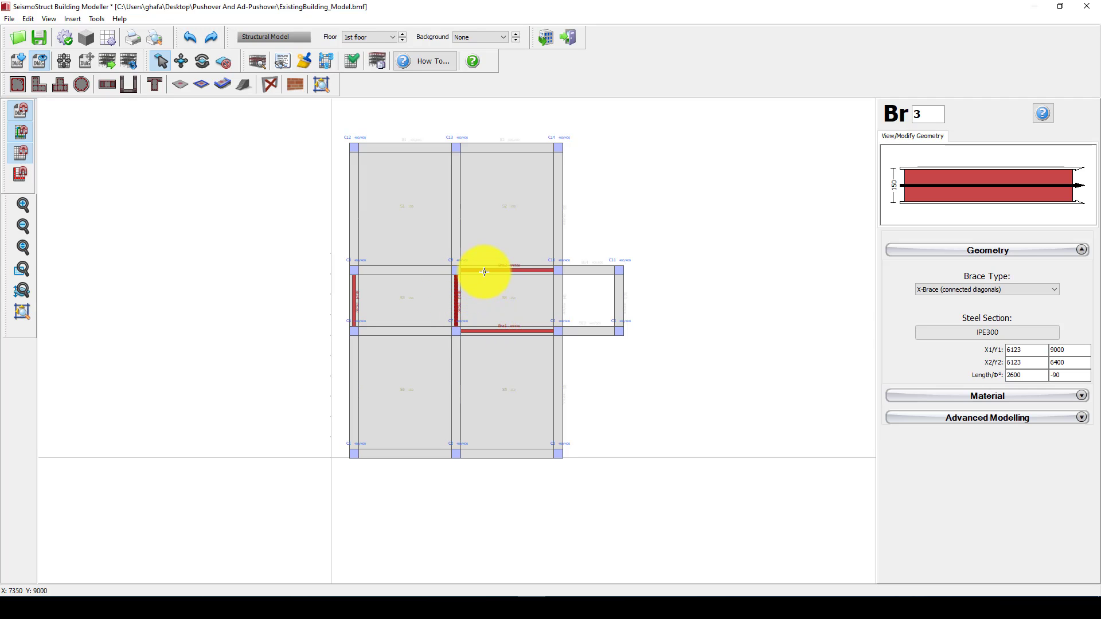
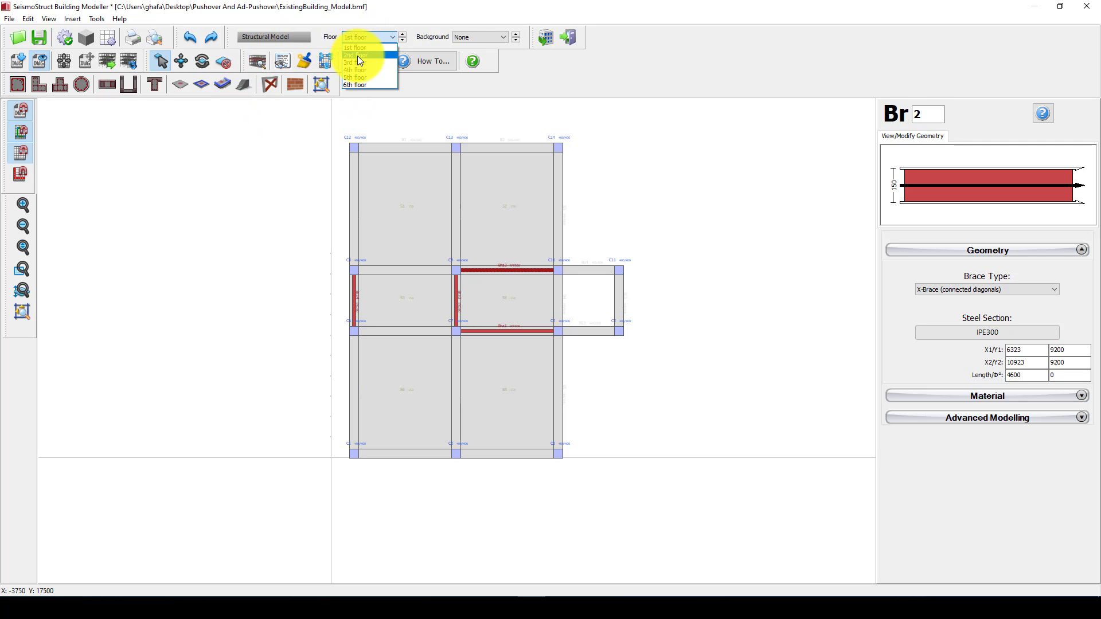
Step: Switch to the 2nd floor and place two parallel IPE300 X-braces, between columns C9 and C10 and between C7 and C4
click(356, 56)
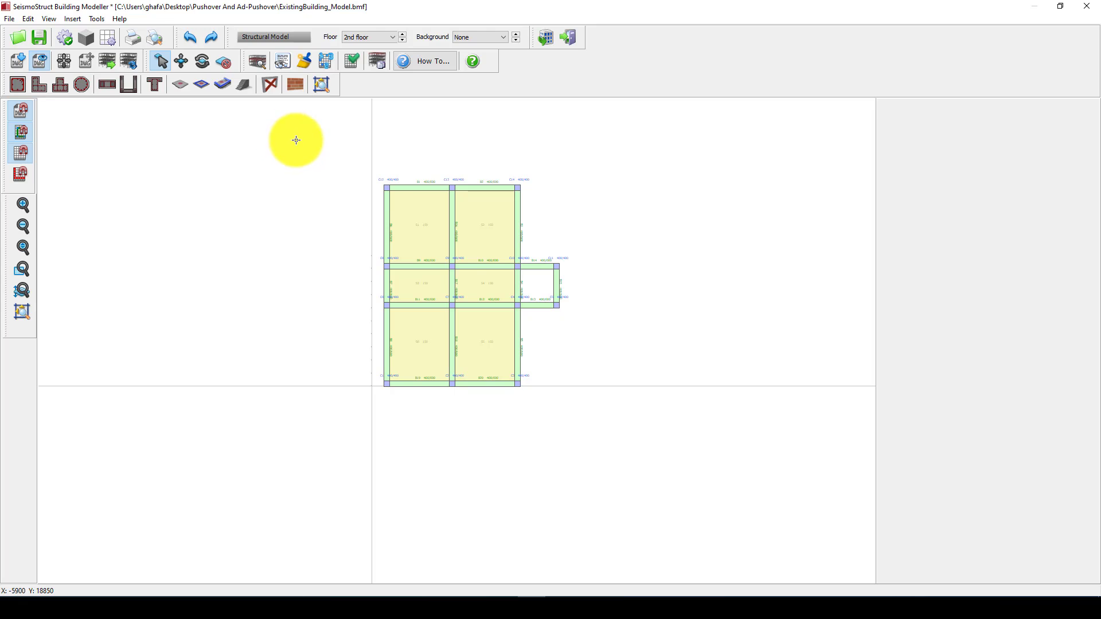
scroll(512, 278, up, 2)
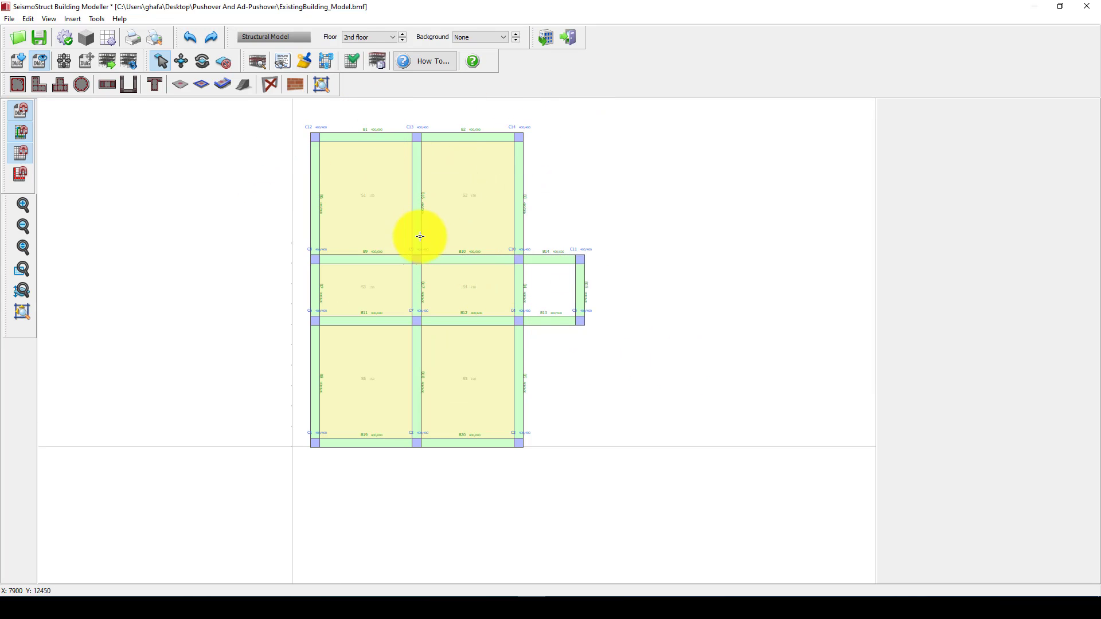
click(267, 84)
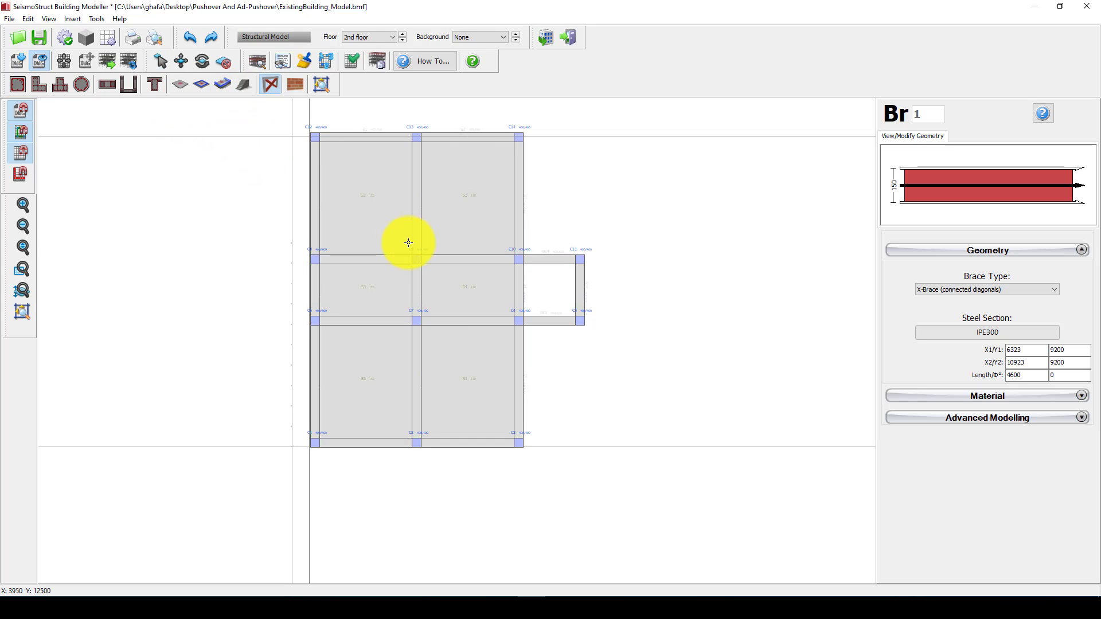
scroll(418, 259, up, 2)
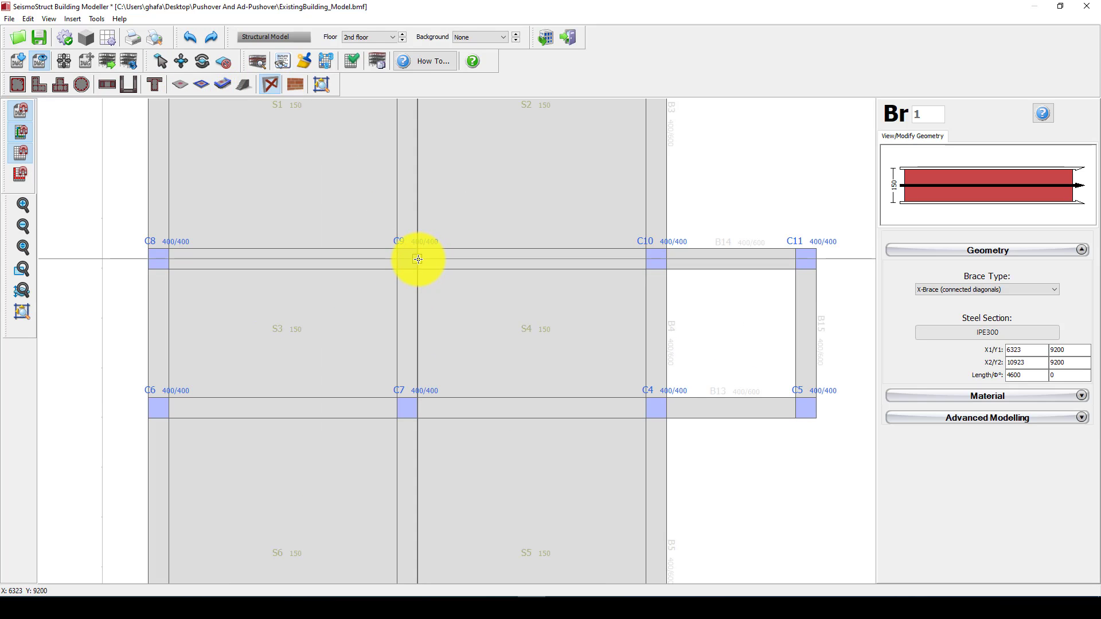
click(418, 259)
click(645, 259)
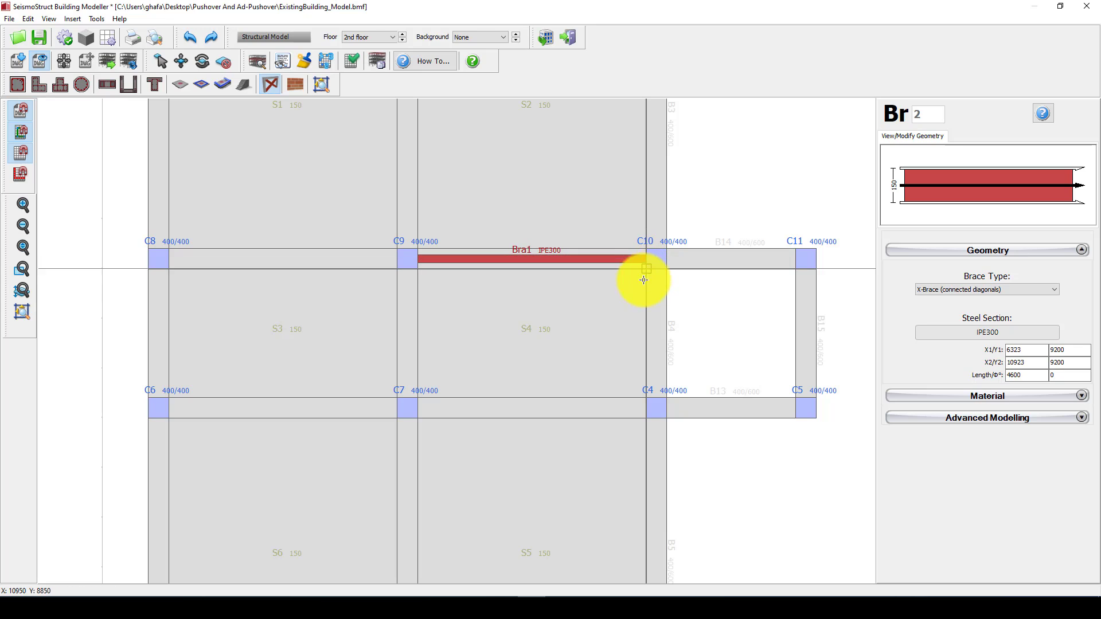
click(417, 408)
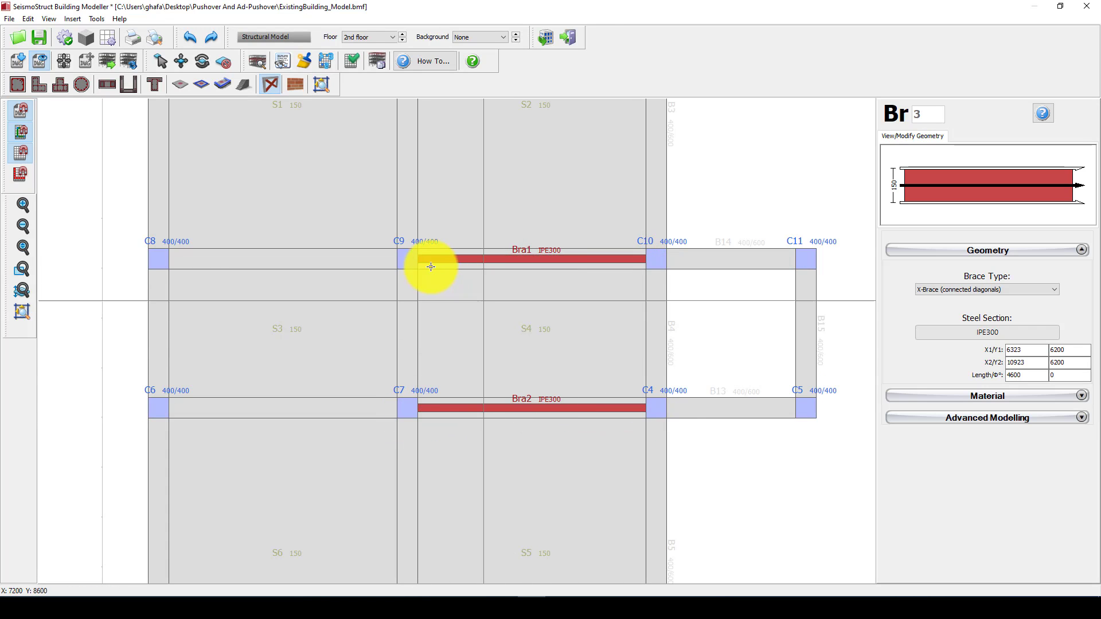
Step: Add two transverse X-braces on the 2nd floor, one between columns C9 and C7 and one between C8 and C6
click(406, 267)
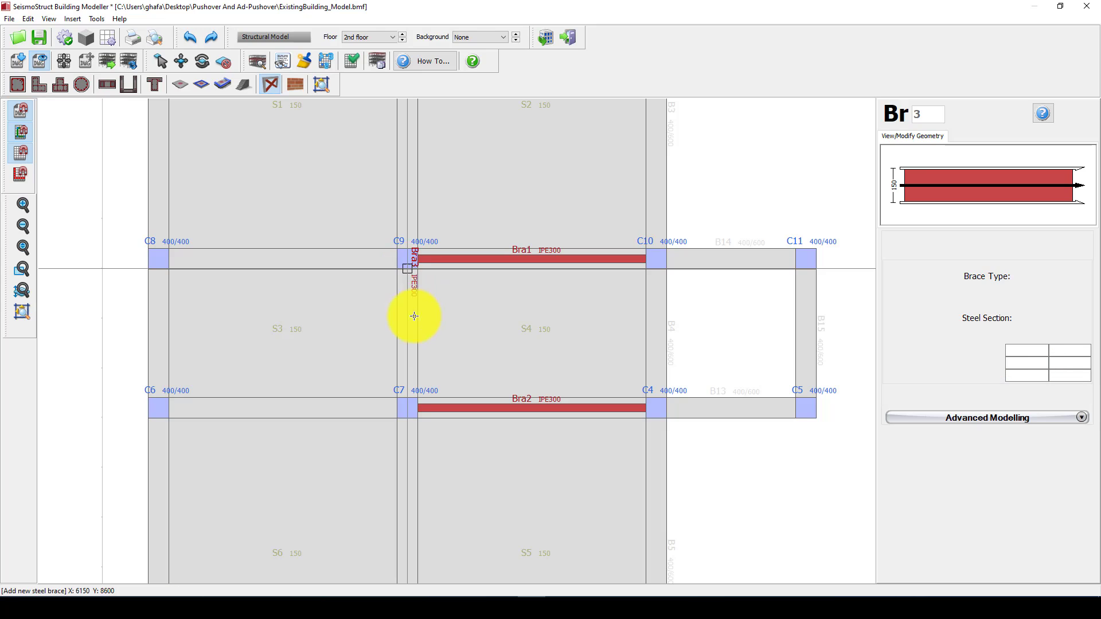
click(407, 396)
scroll(518, 283, down, 3)
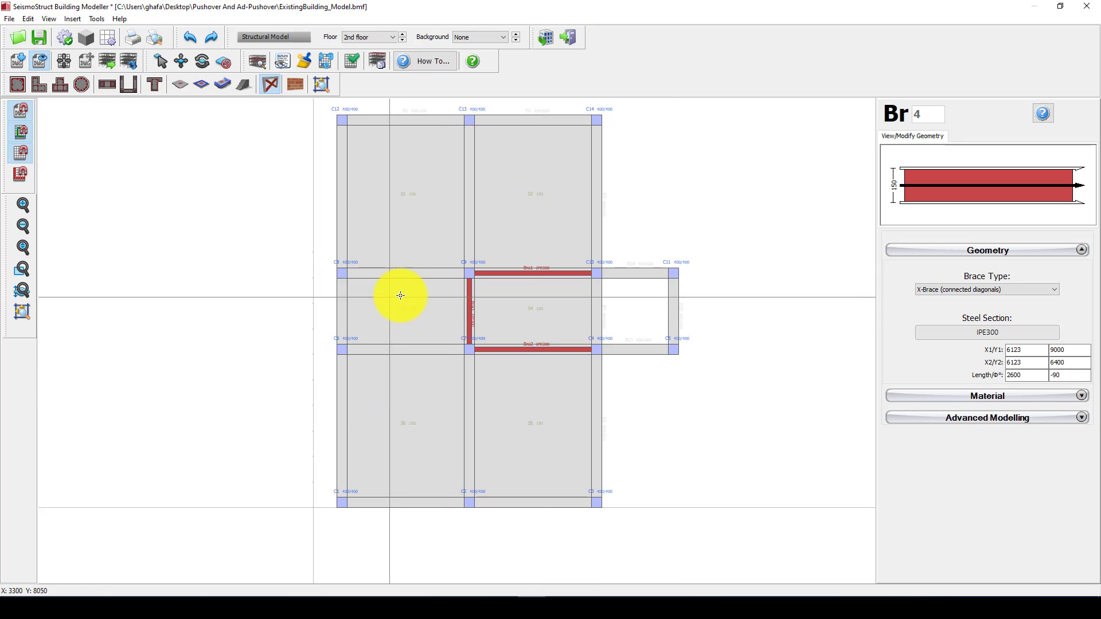
scroll(339, 276, up, 2)
click(343, 286)
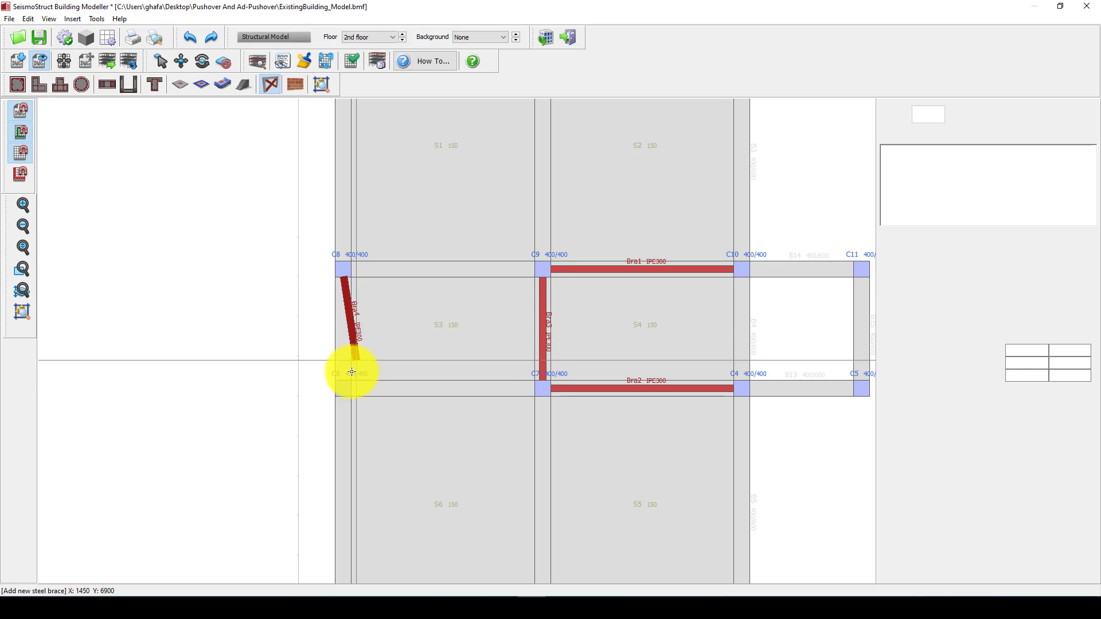
click(340, 382)
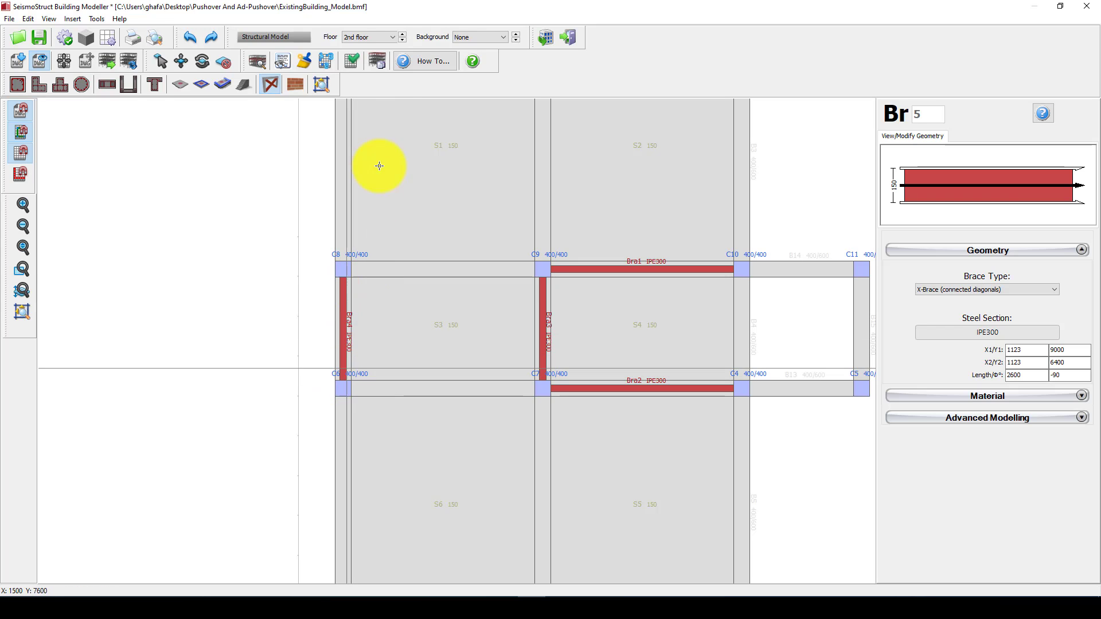
Step: Switch to the 3rd floor and place two parallel IPE300 X-braces, between columns C9 and C10 and between C7 and C4
click(376, 36)
click(369, 60)
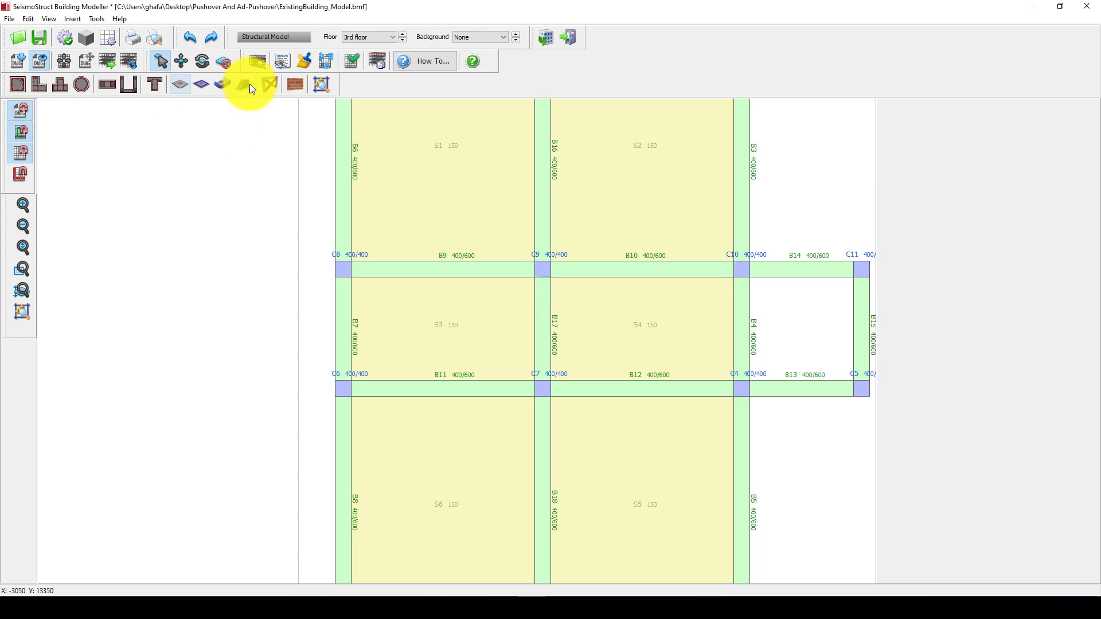
click(270, 85)
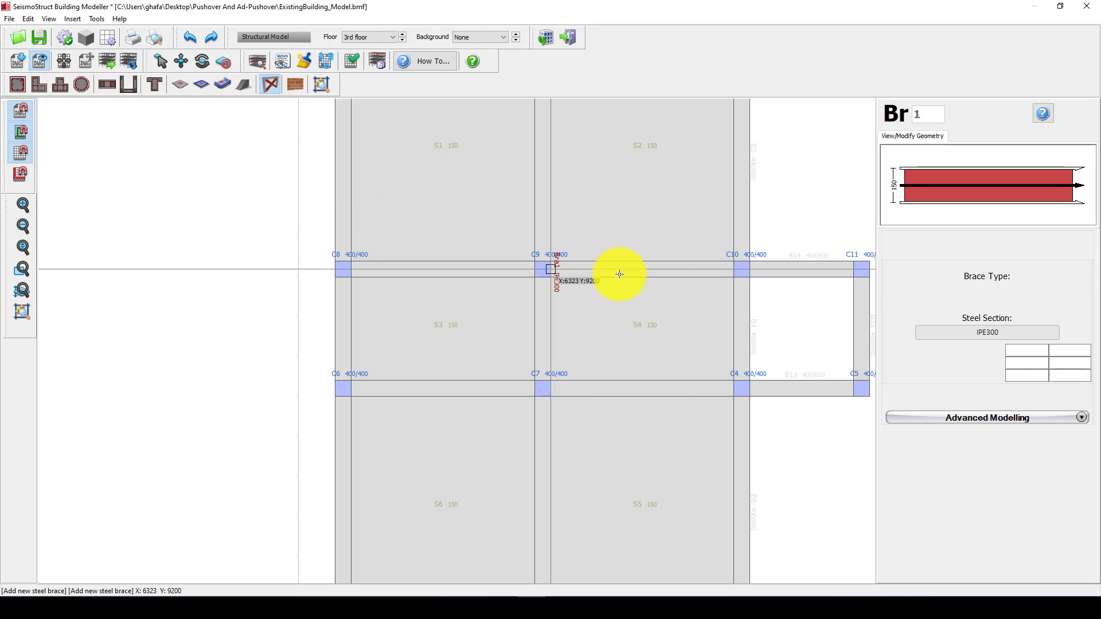
click(734, 269)
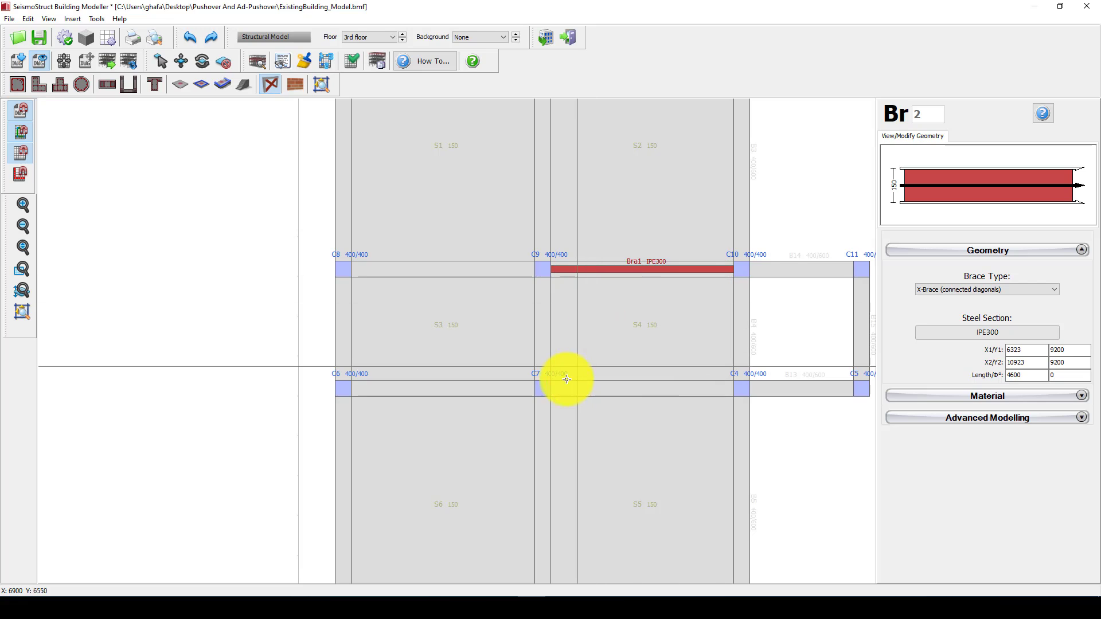
click(550, 386)
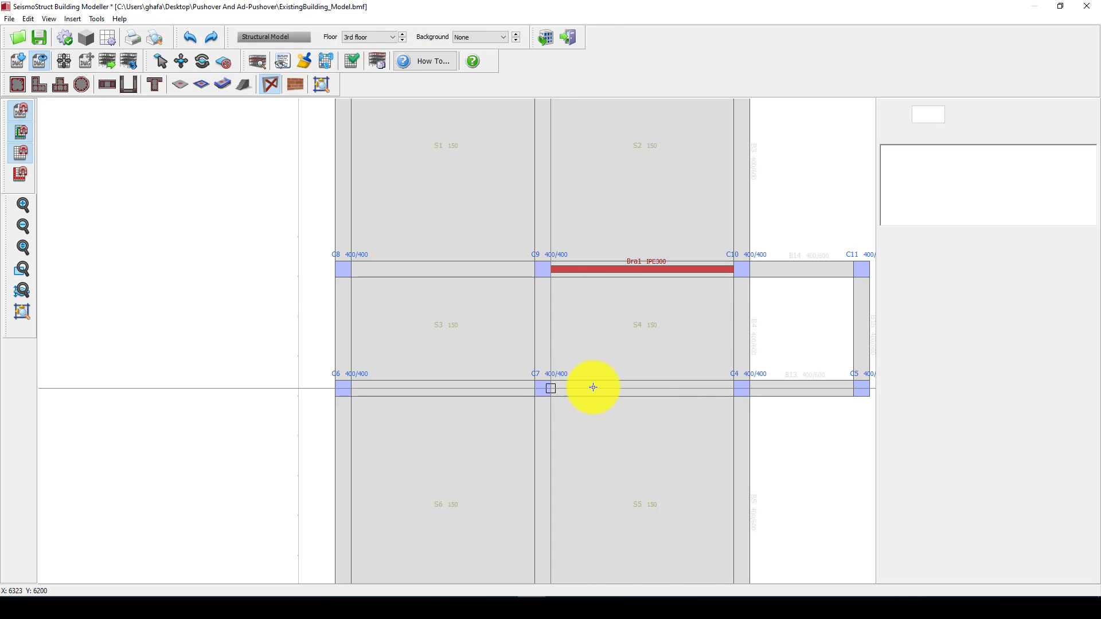
click(732, 386)
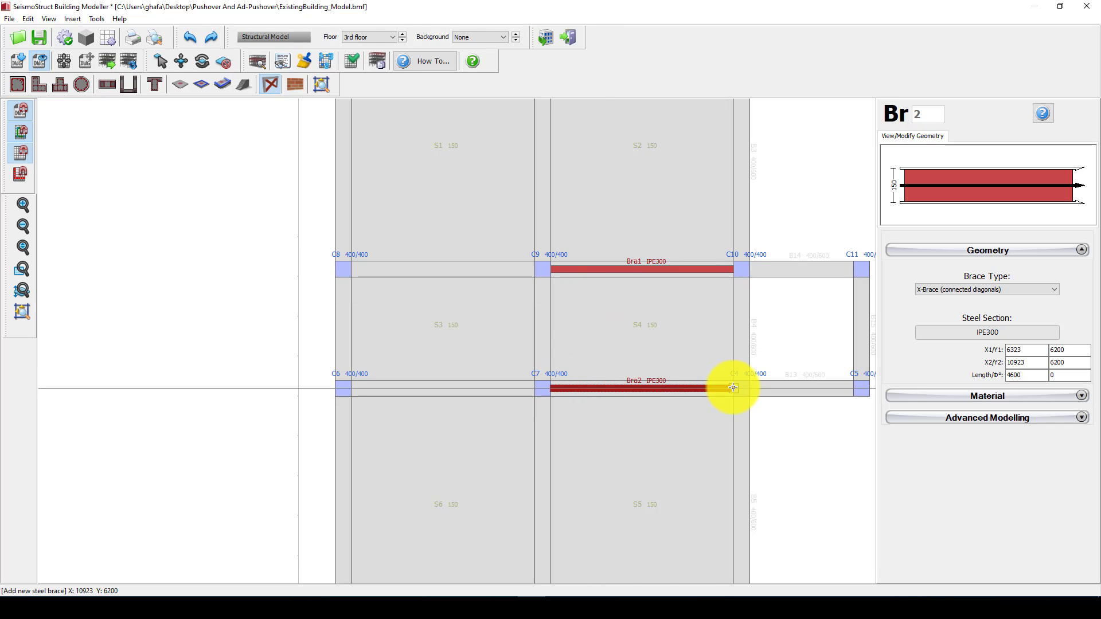
Step: Add two transverse IPE300 X-braces on the 3rd floor, one between columns C9 and C7 and one between C8 and C6
click(542, 278)
click(542, 381)
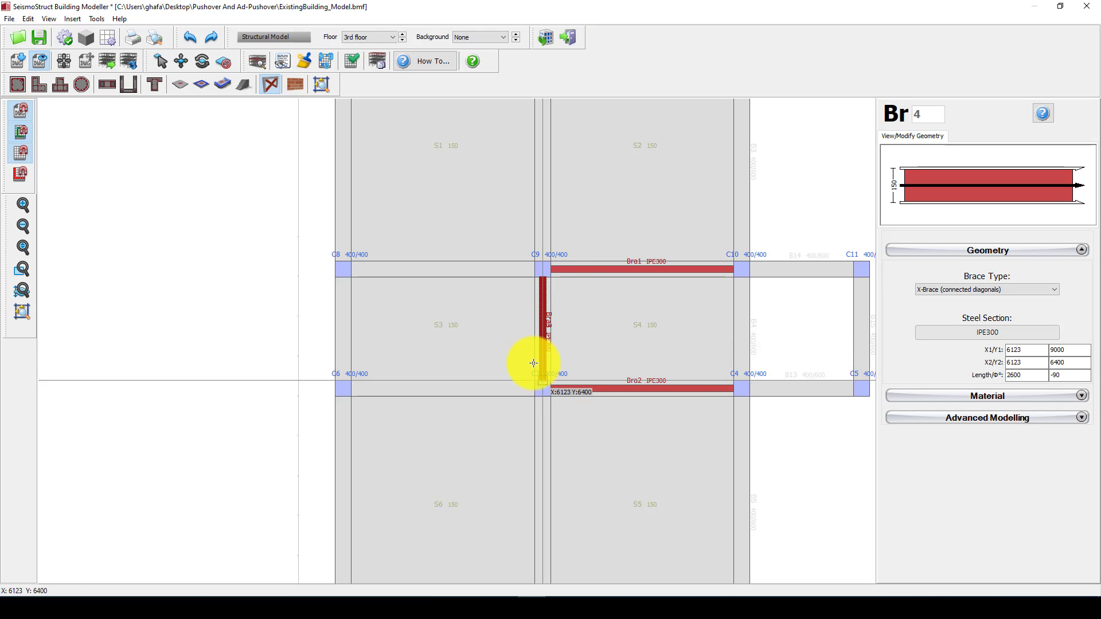
scroll(553, 258, down, 1)
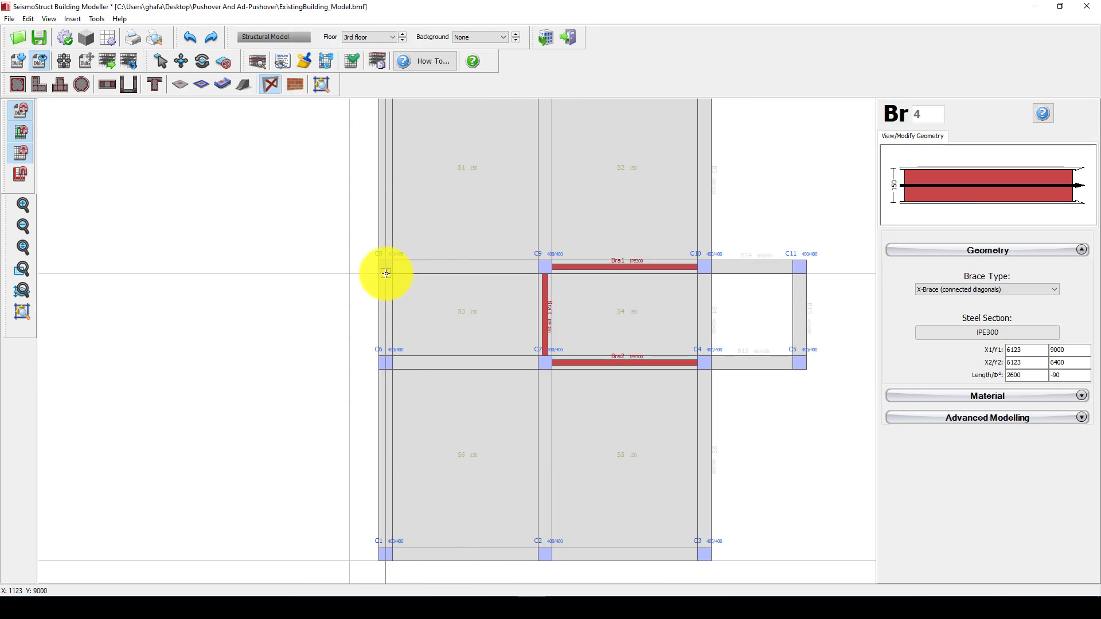
click(386, 274)
click(384, 354)
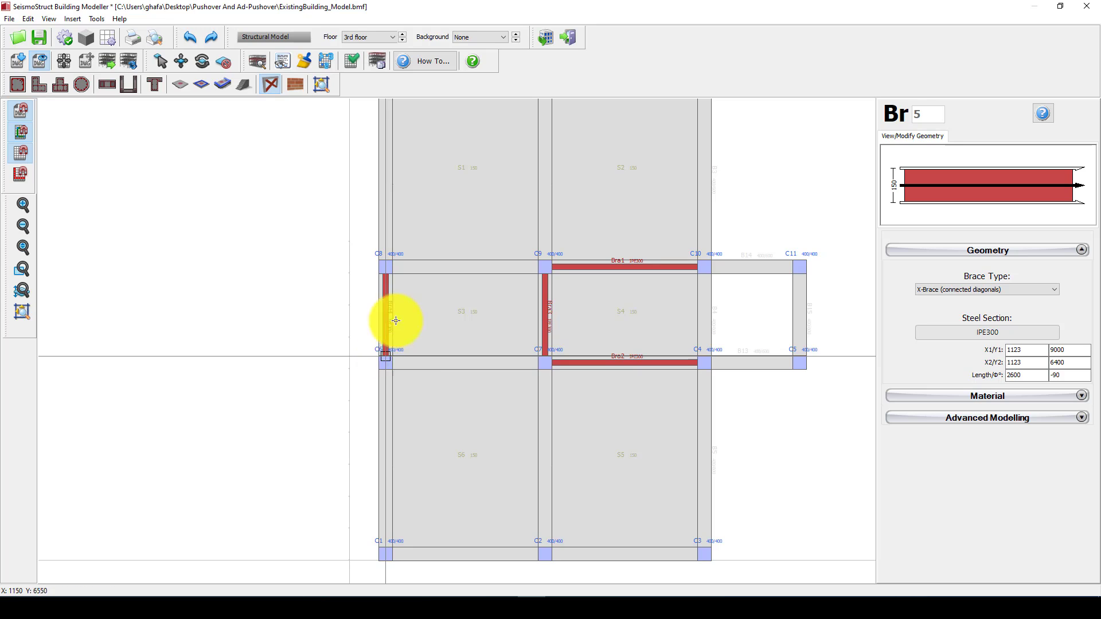
scroll(584, 301, down, 2)
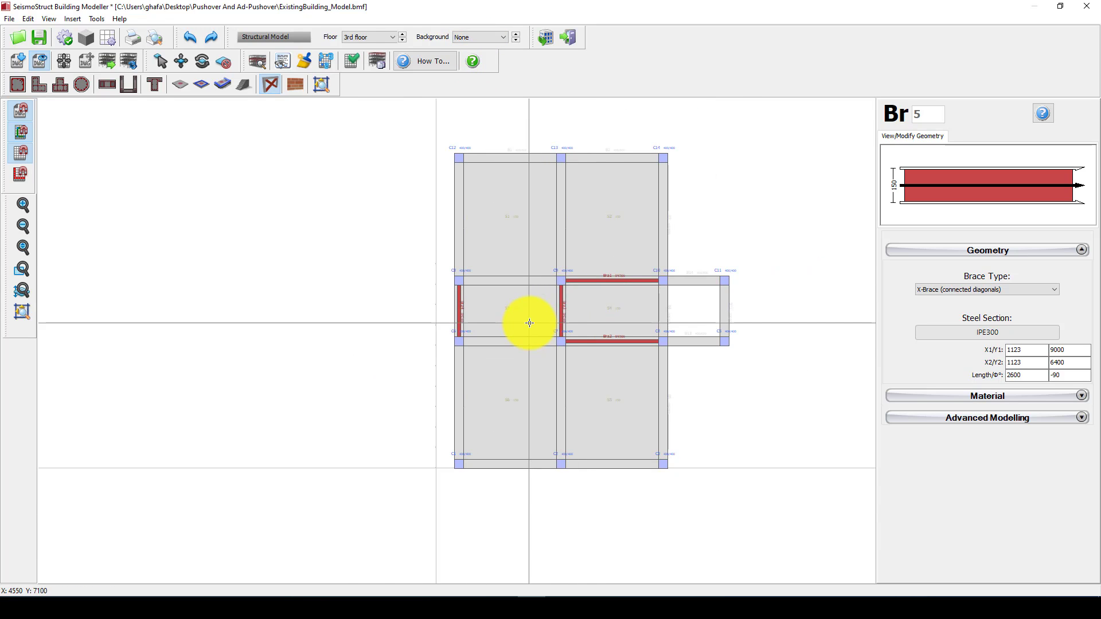
scroll(530, 323, up, 2)
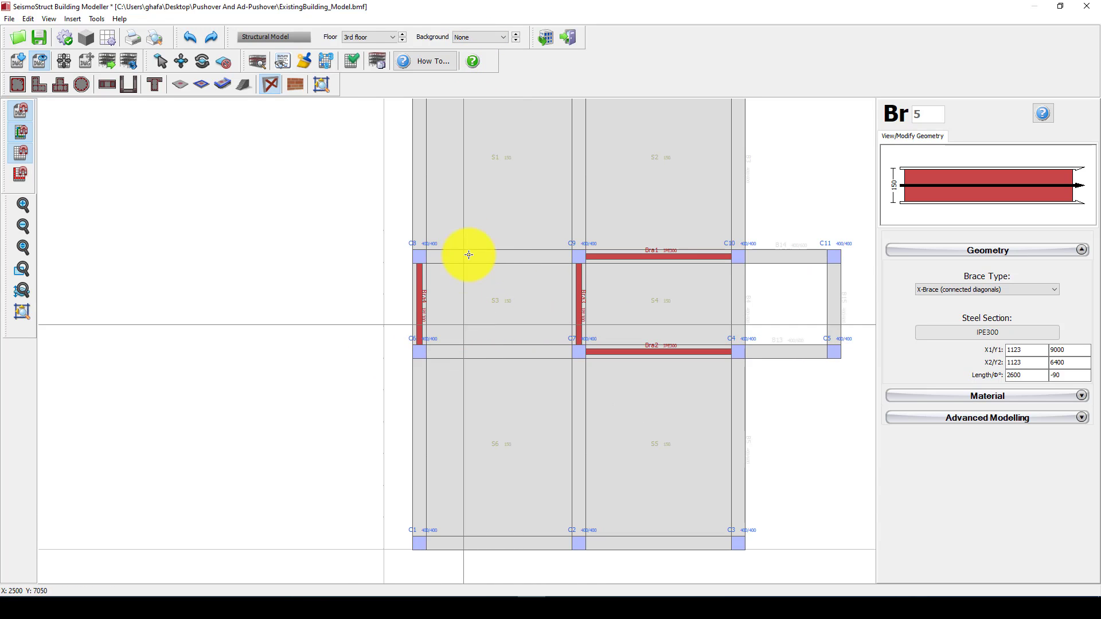
Step: Switch to the 4th floor and place two parallel IPE300 X-braces, between columns C9 and C10 and between C7 and C4
click(378, 34)
click(364, 71)
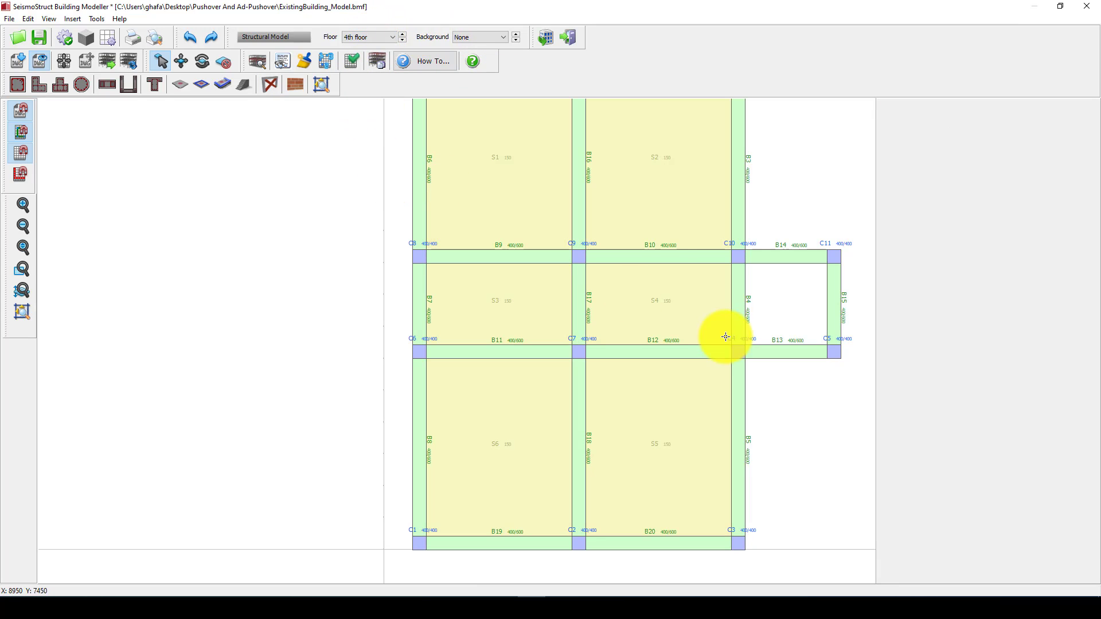
click(278, 86)
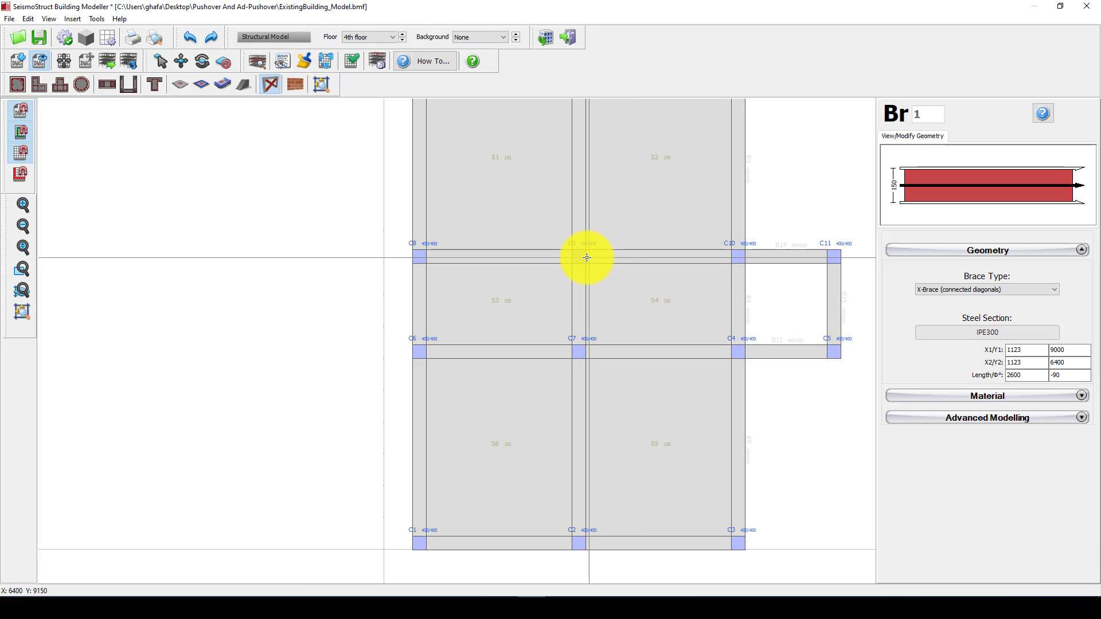
click(586, 257)
click(731, 256)
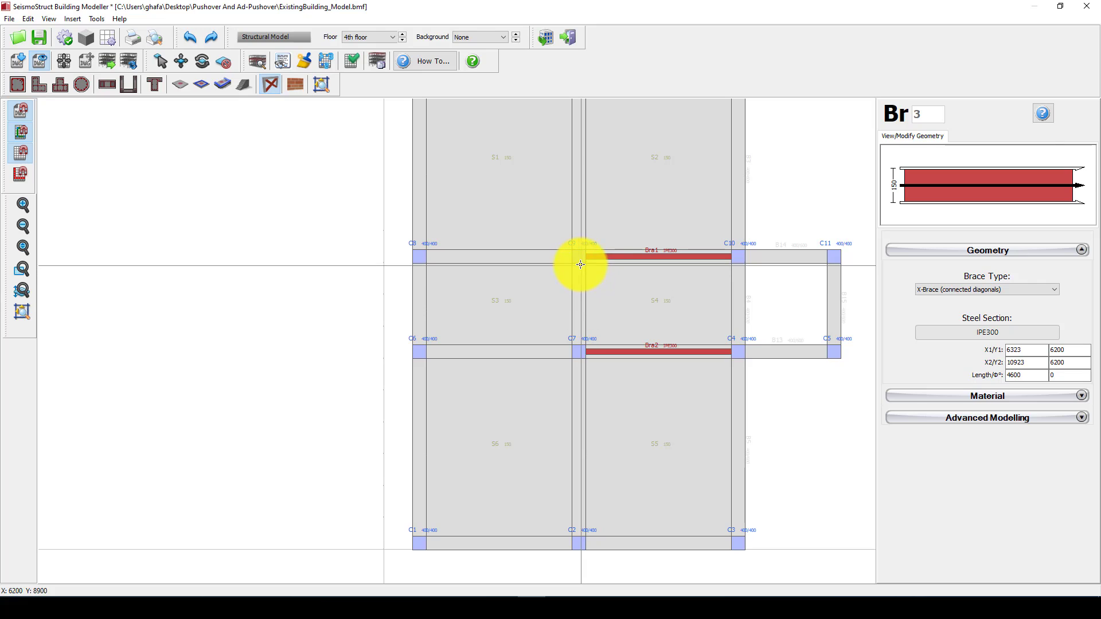
Step: Add two transverse IPE300 X-braces on the 4th floor, one between columns C9 and C7 and one between C8 and C6
click(579, 263)
click(580, 345)
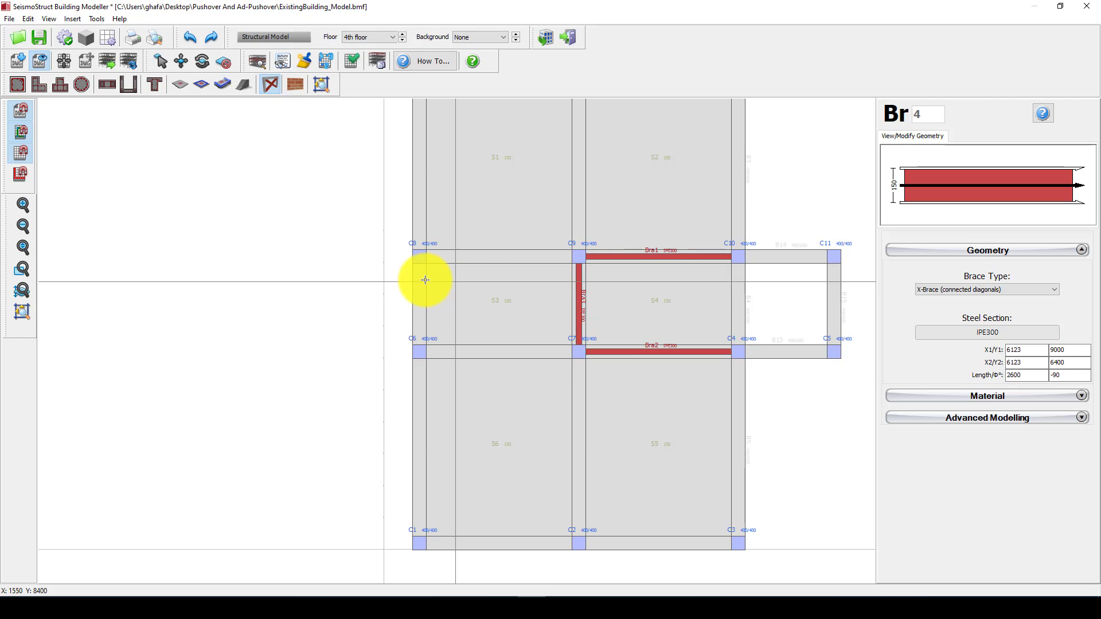
click(420, 263)
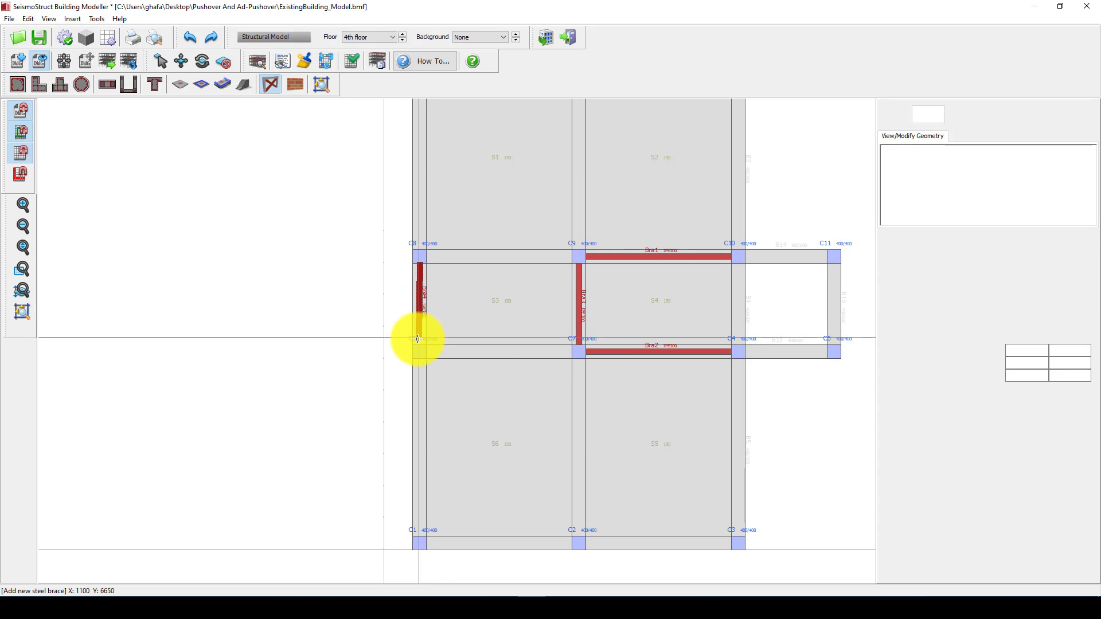
click(419, 345)
Step: Switch to the 5th floor and place two parallel IPE300 X-braces, between columns C9 and C10 and between C7 and C4
click(380, 37)
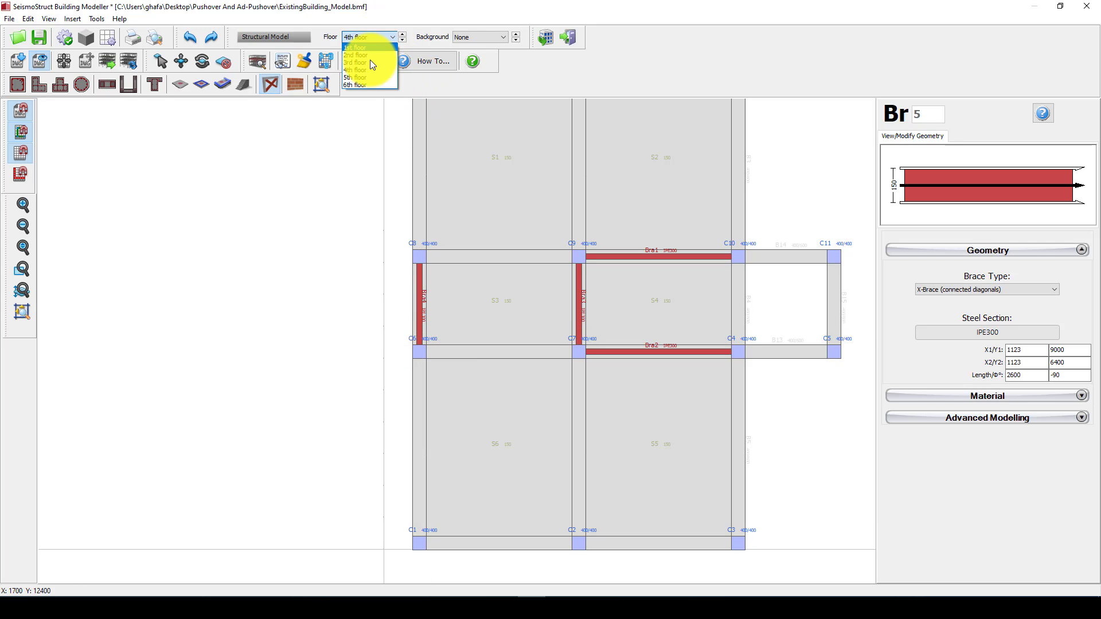
click(363, 74)
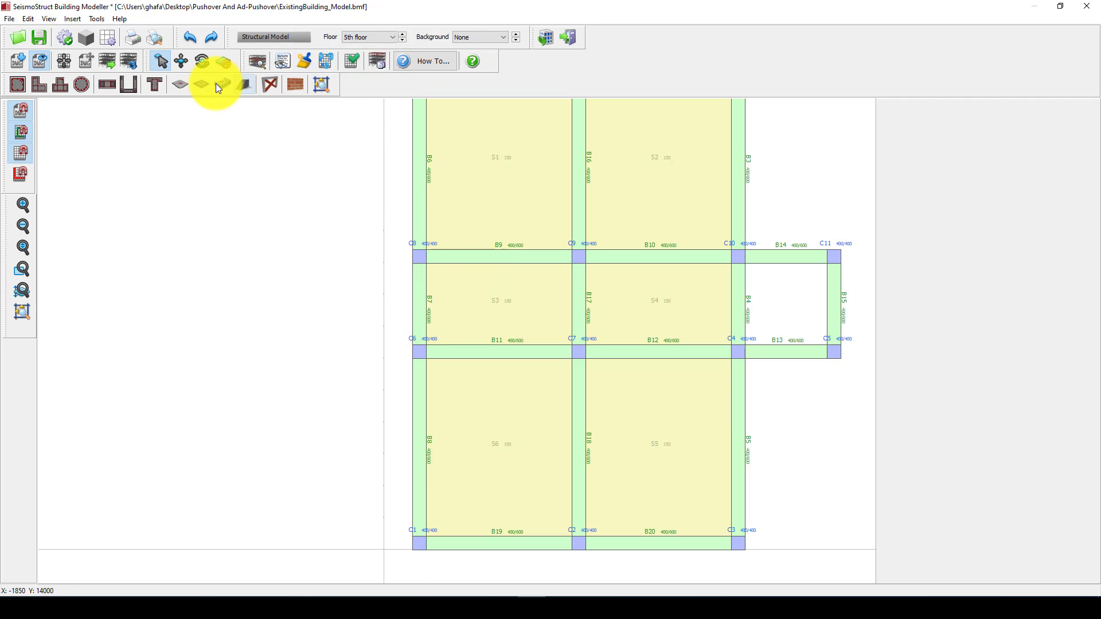
click(271, 84)
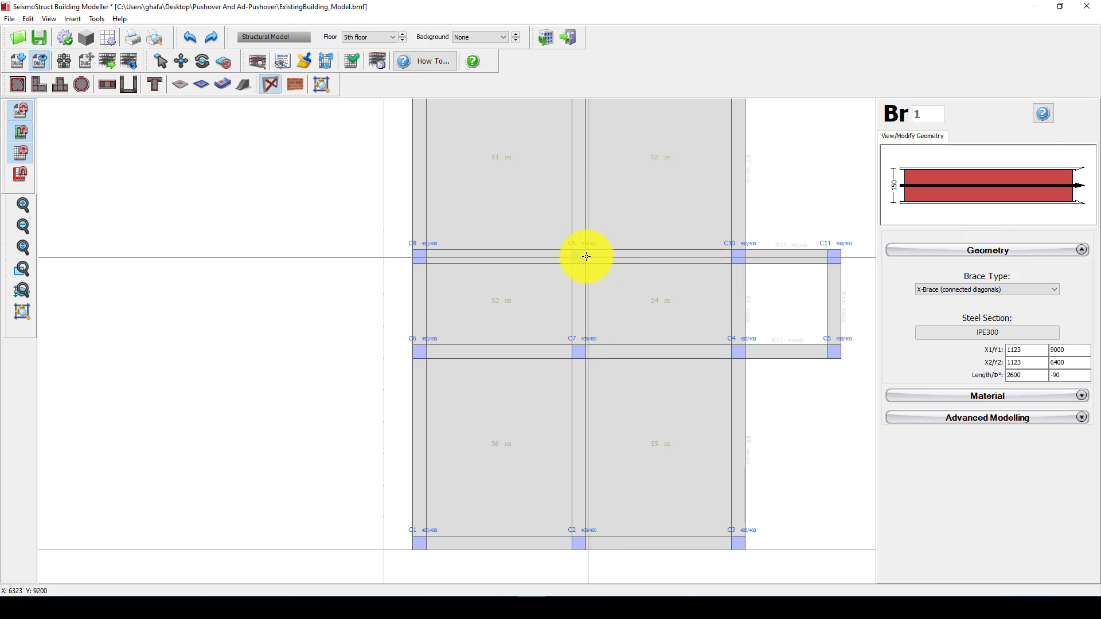
click(585, 257)
click(732, 257)
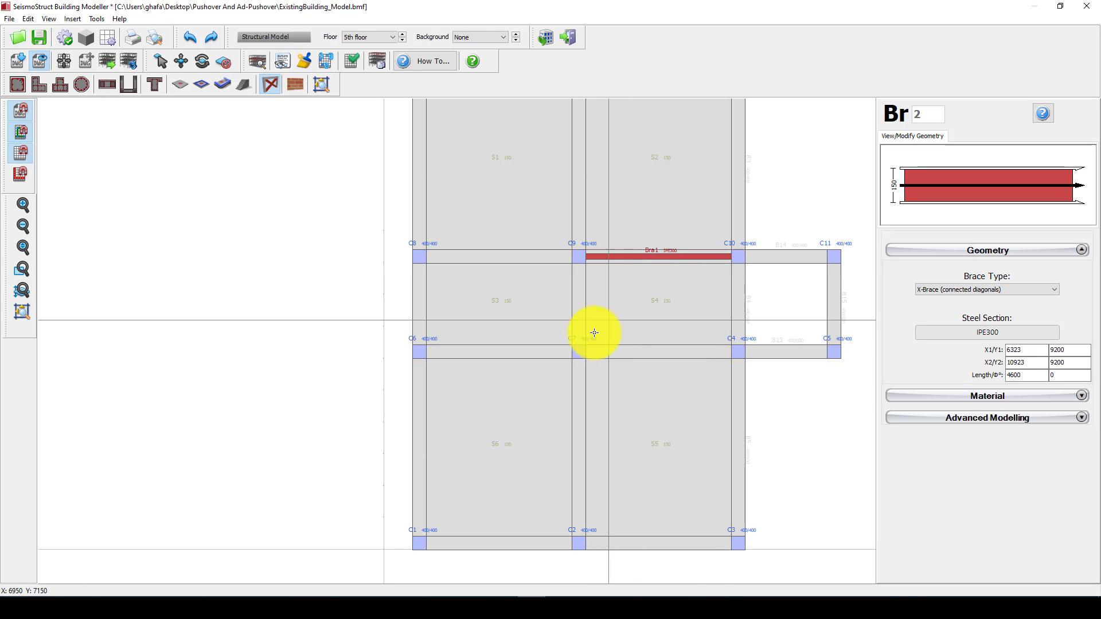
click(586, 352)
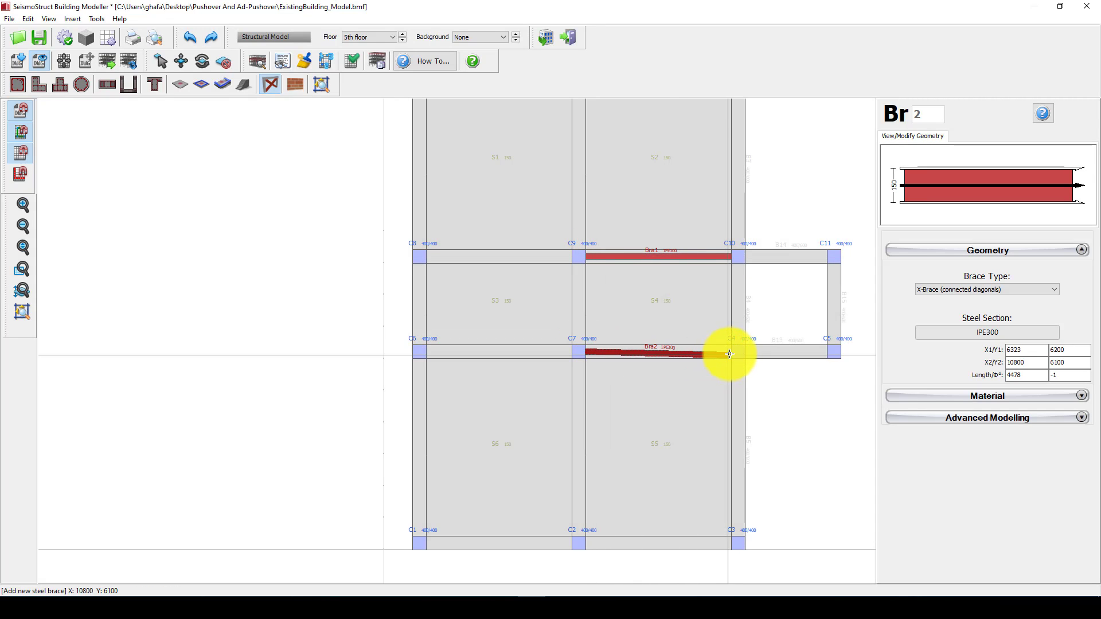
click(731, 352)
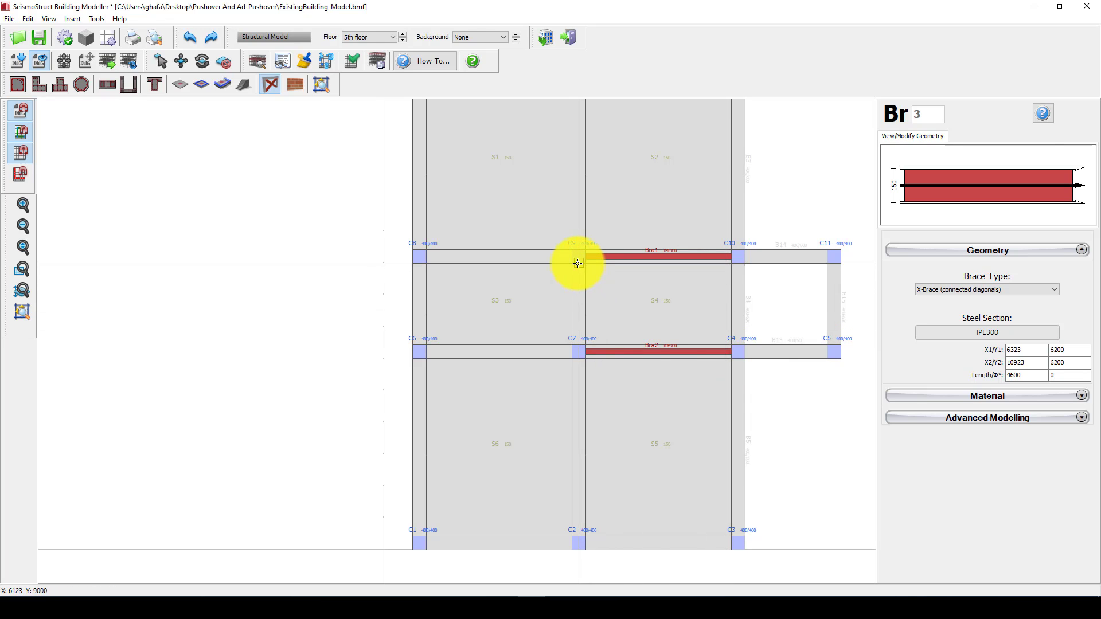
Step: Add two transverse IPE300 X-braces on the 5th floor, one between columns C9 and C7 and one between C8 and C6
click(579, 264)
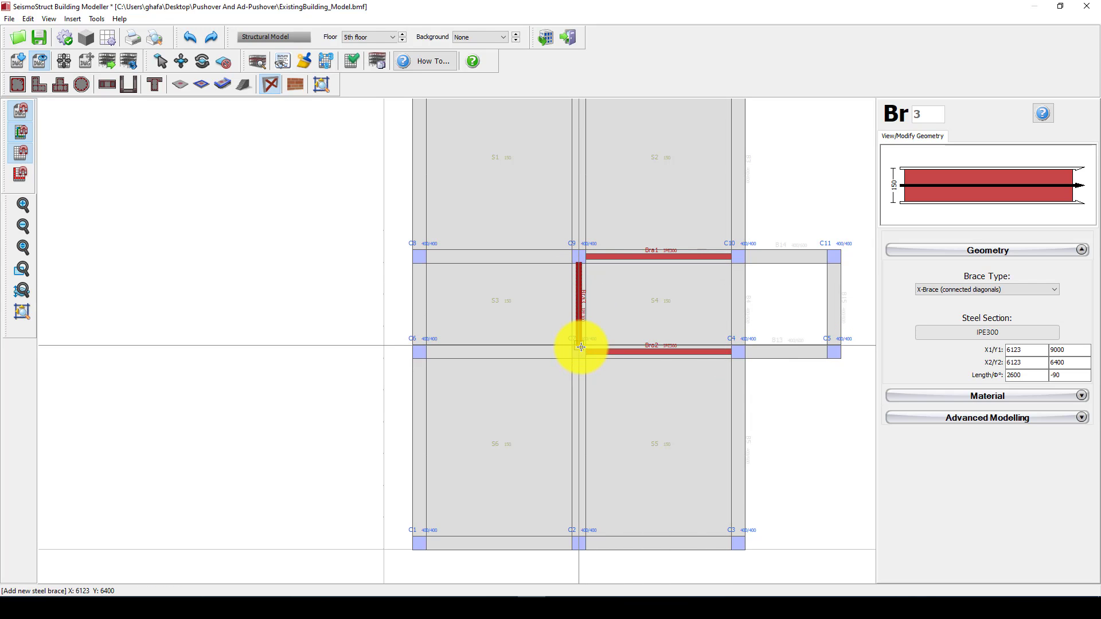
click(580, 347)
click(419, 264)
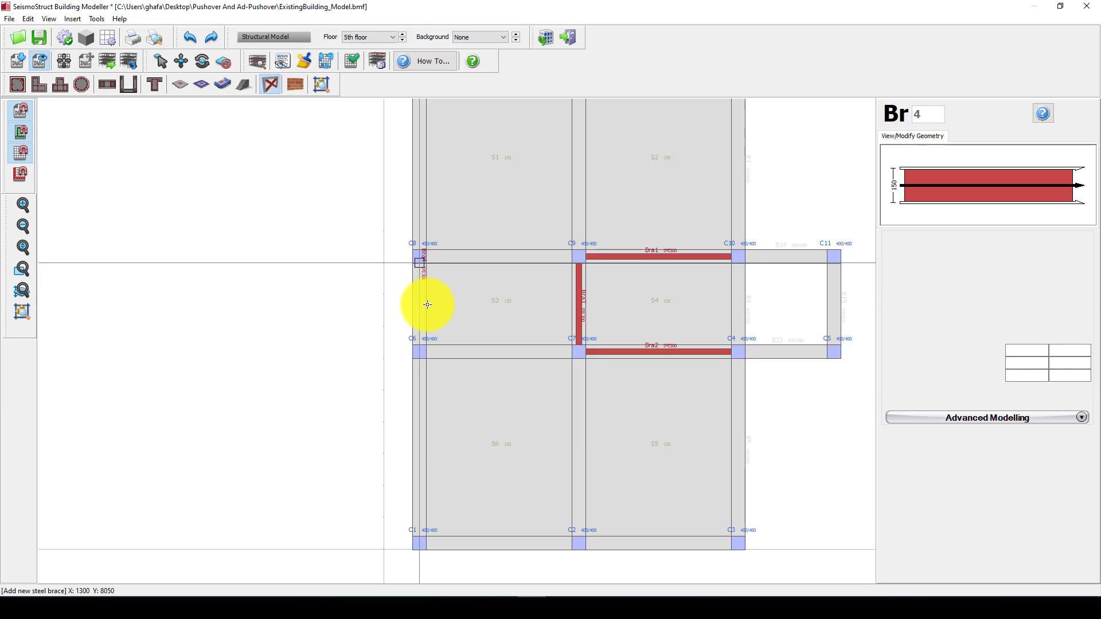
click(420, 345)
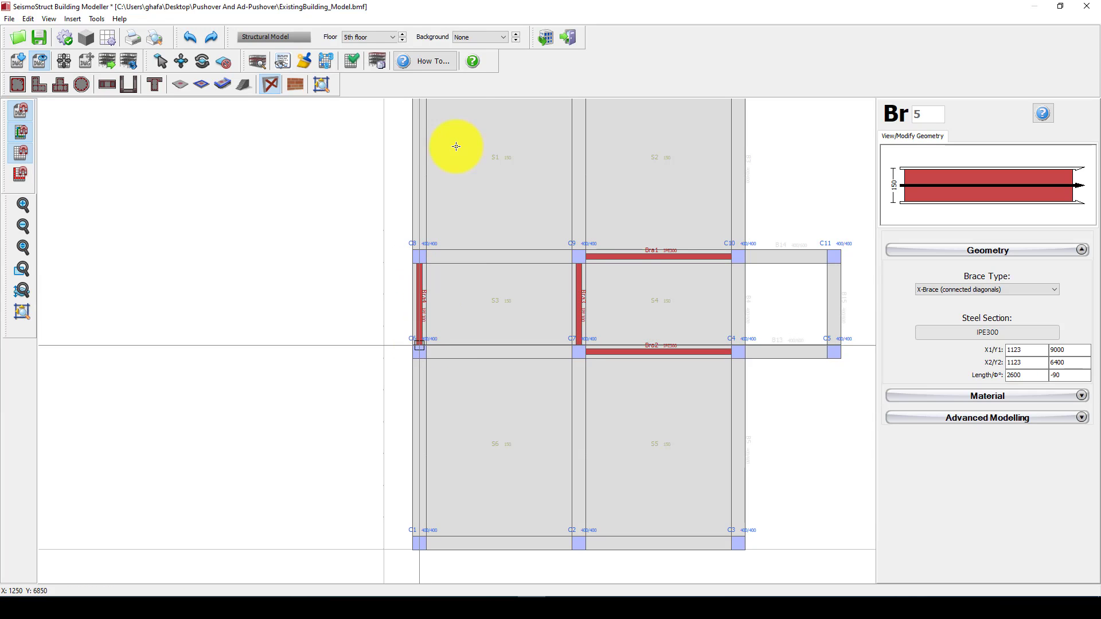
Step: Switch to the 6th floor and place three IPE300 X-braces, between columns C1 and C2, C2 and C3, and C4 and C3
click(381, 38)
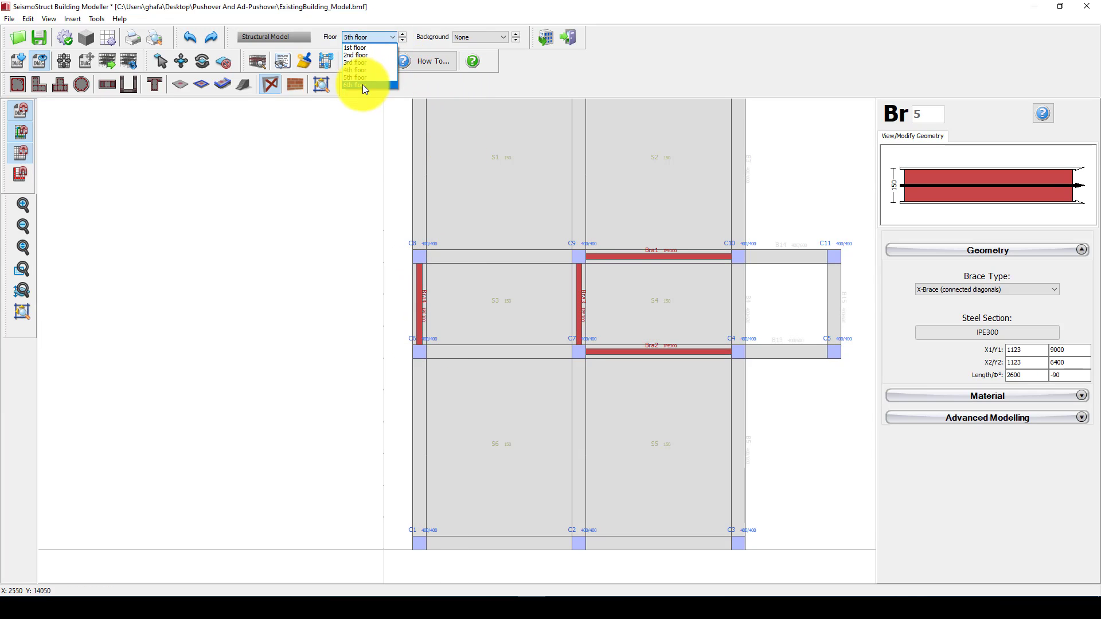
click(360, 85)
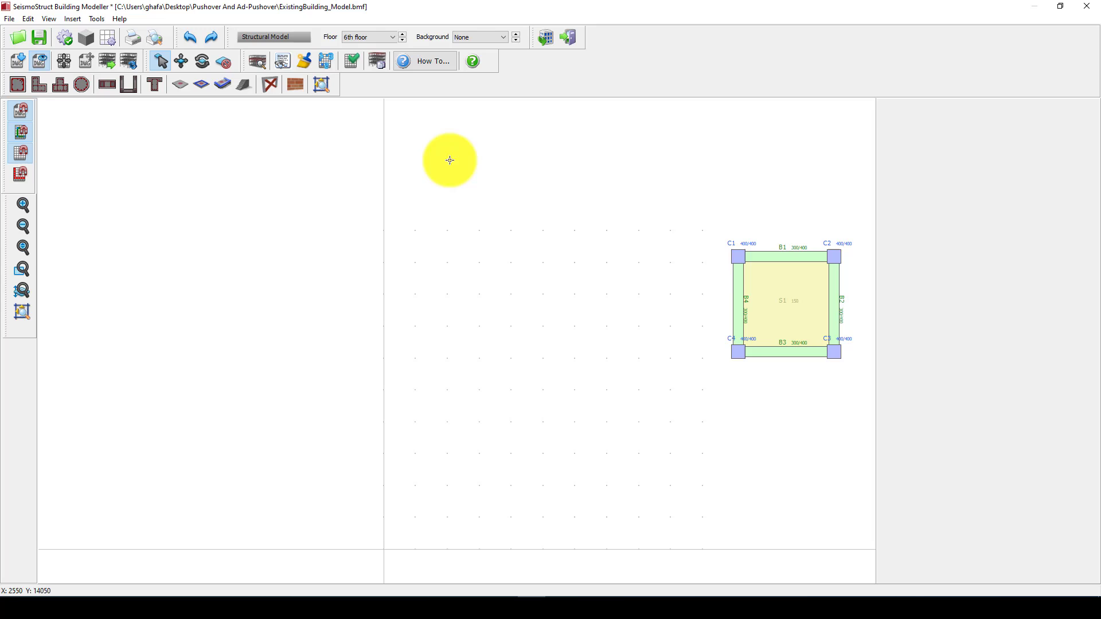
click(270, 85)
click(739, 256)
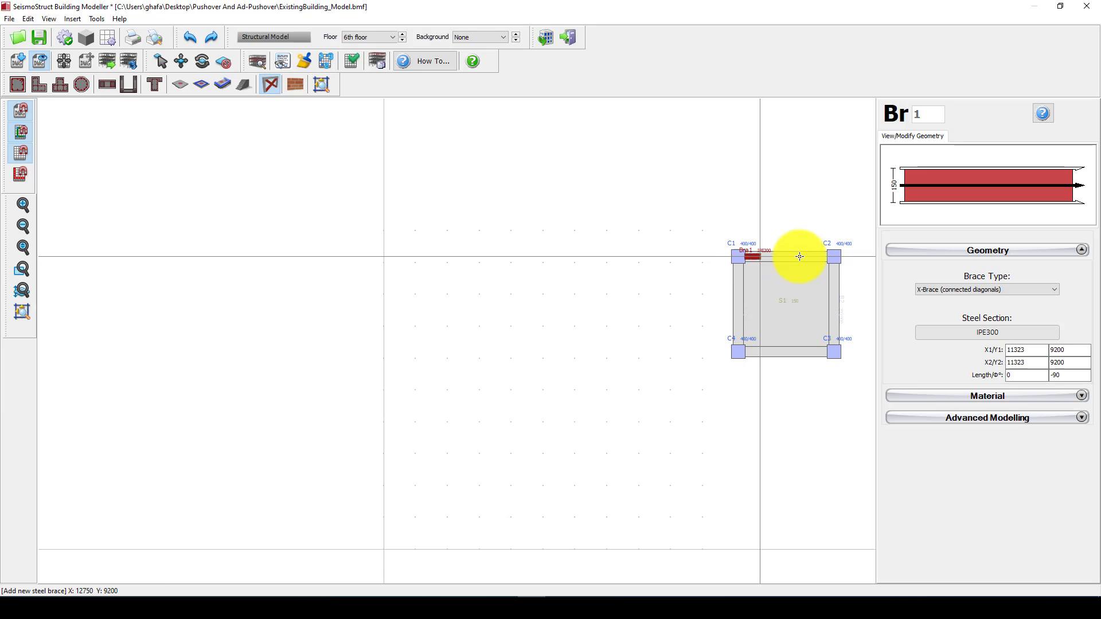
click(835, 258)
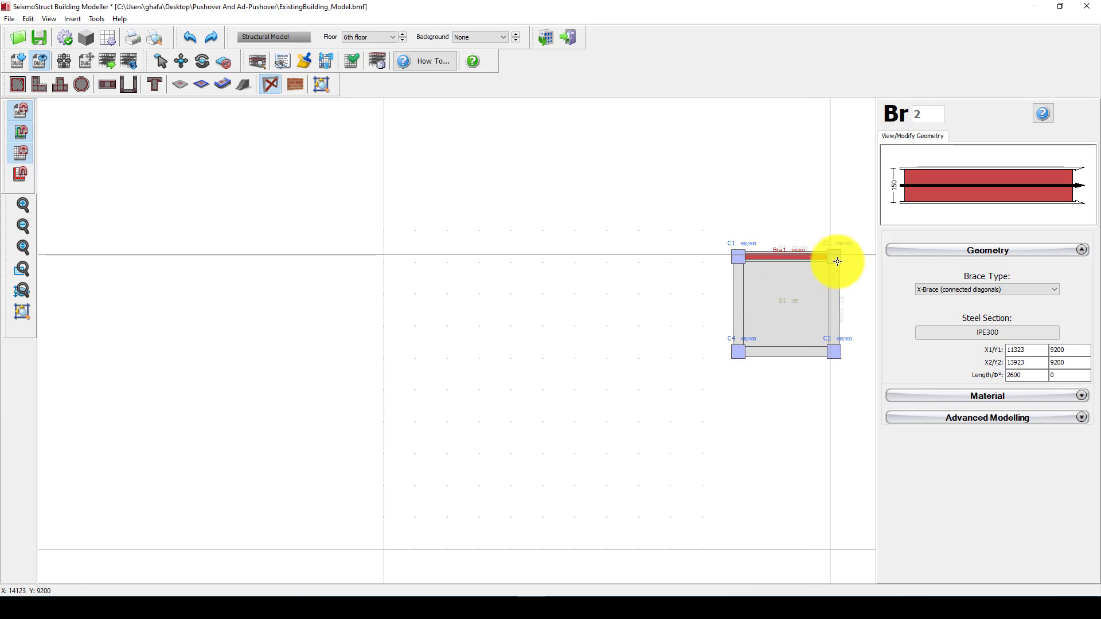
click(835, 259)
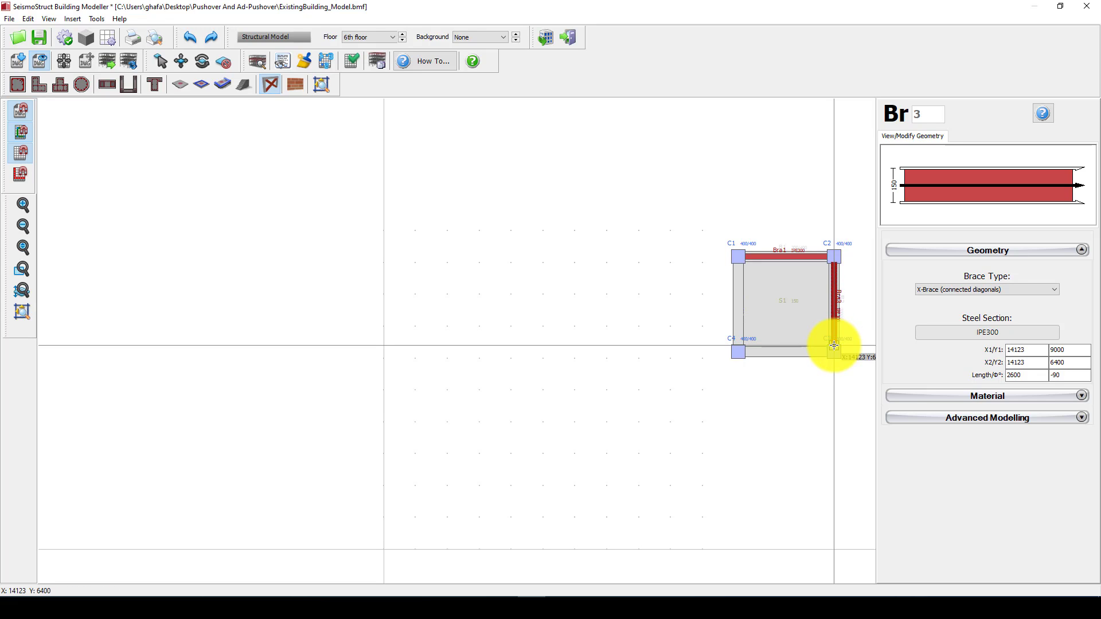
click(738, 352)
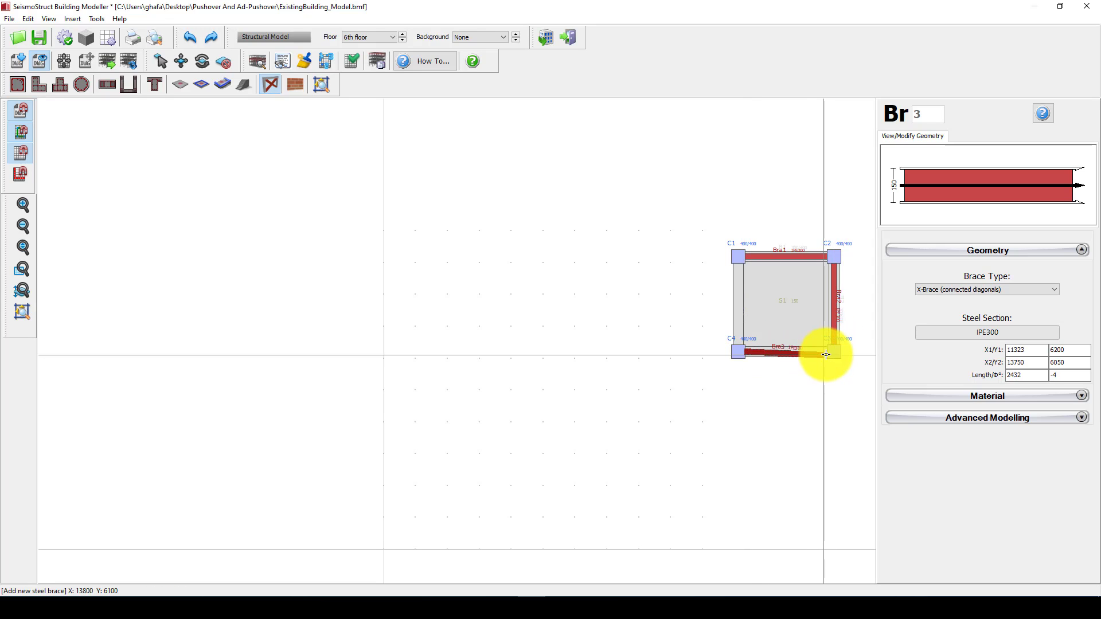
click(825, 354)
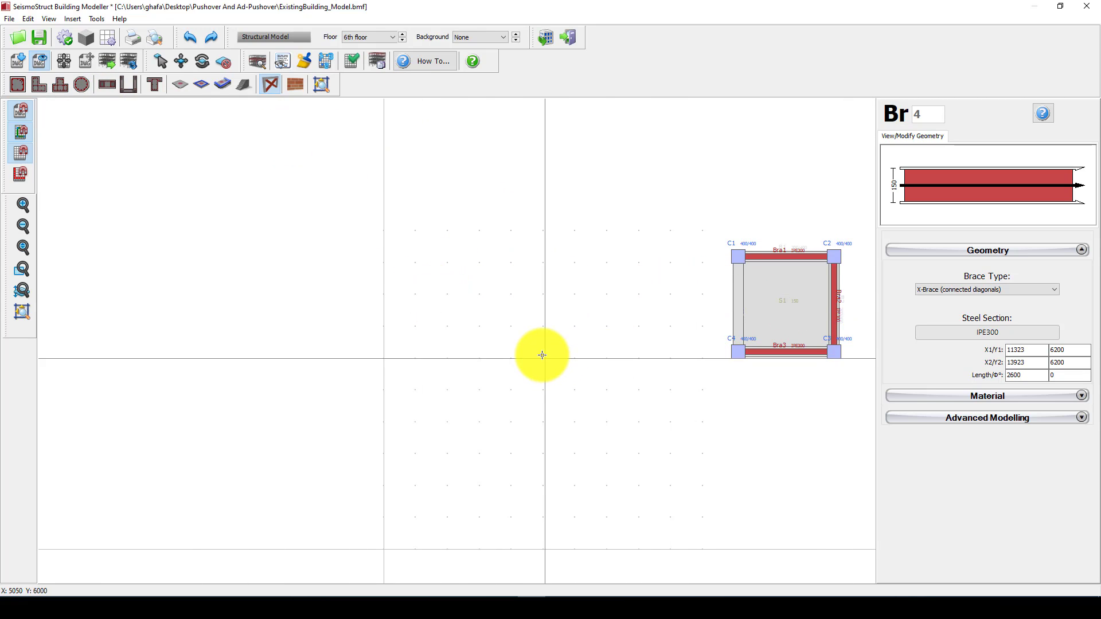
Step: Export the braced building model to SeismoStruct with a nominal base shear of 5000000 N
click(389, 38)
click(389, 38)
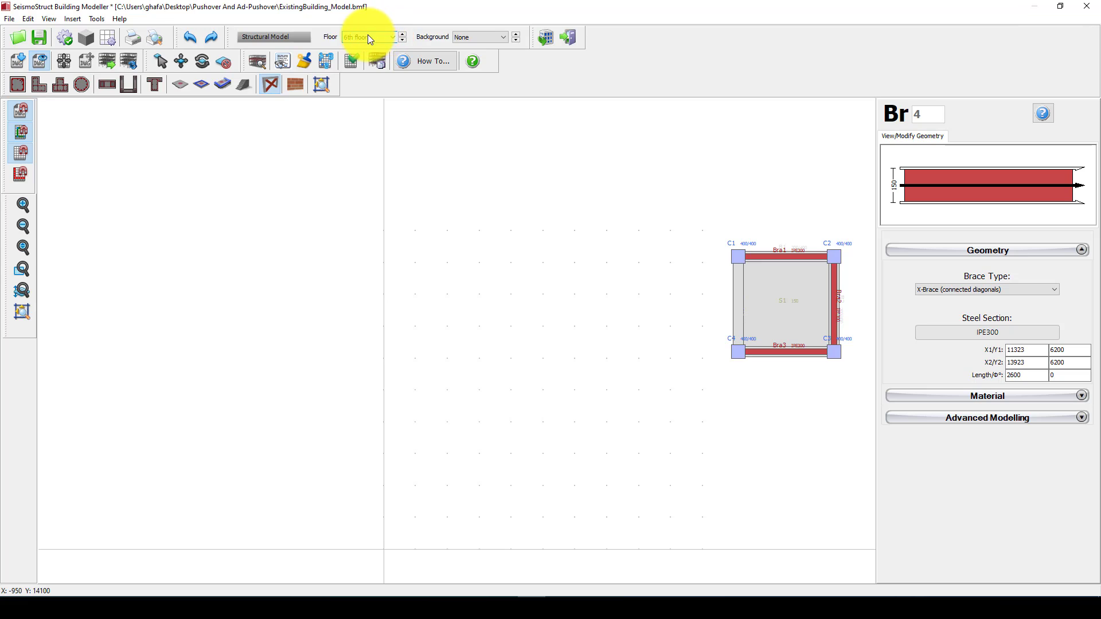
click(551, 38)
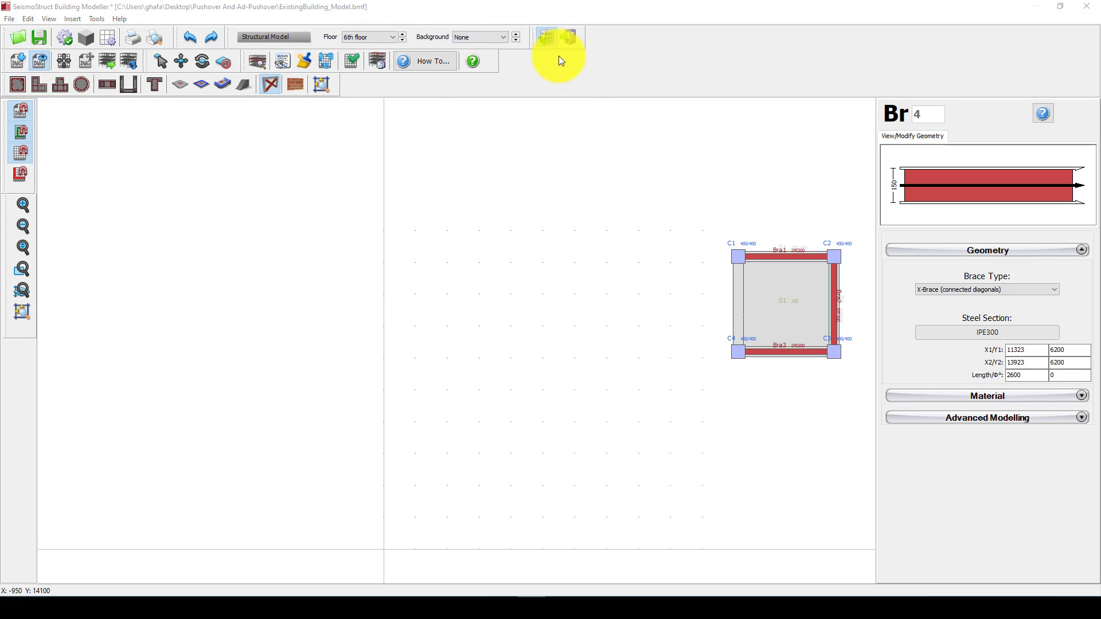
click(551, 318)
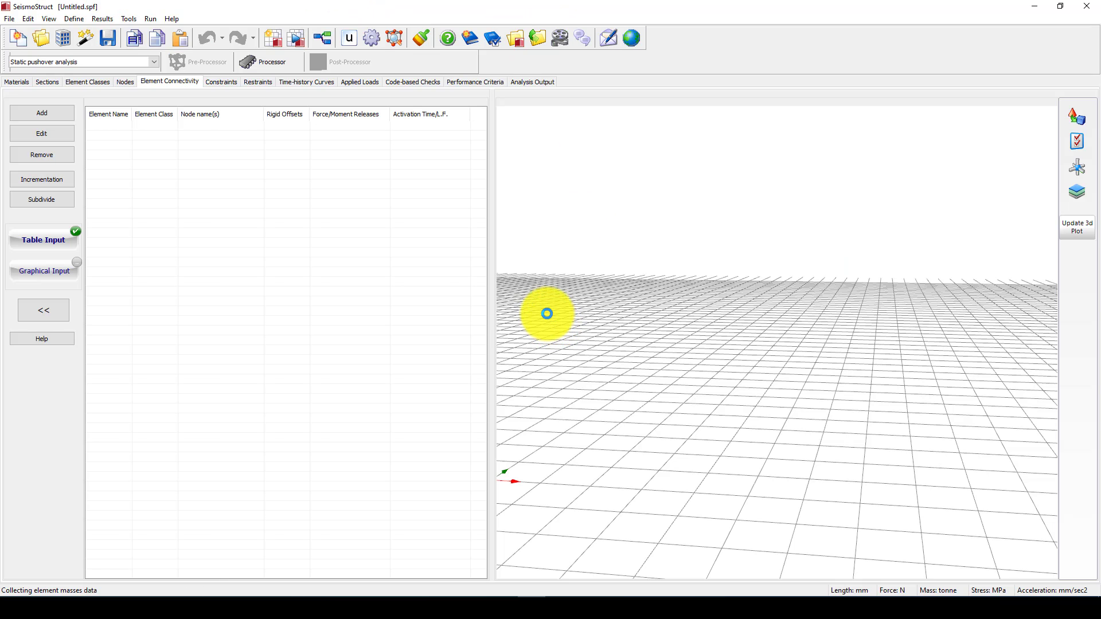
click(523, 297)
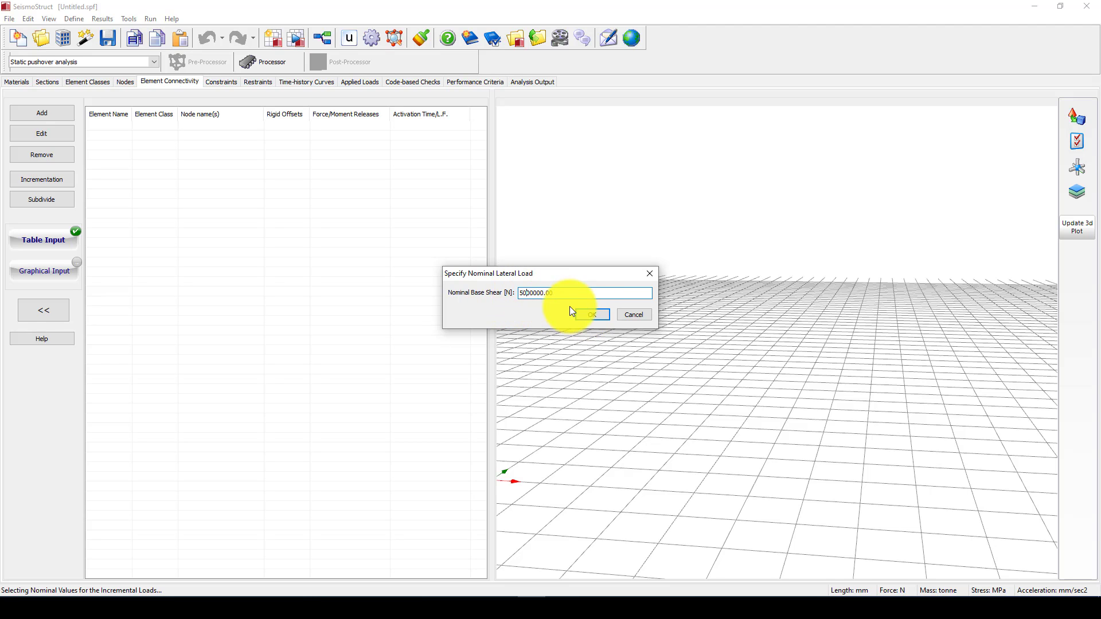
click(589, 314)
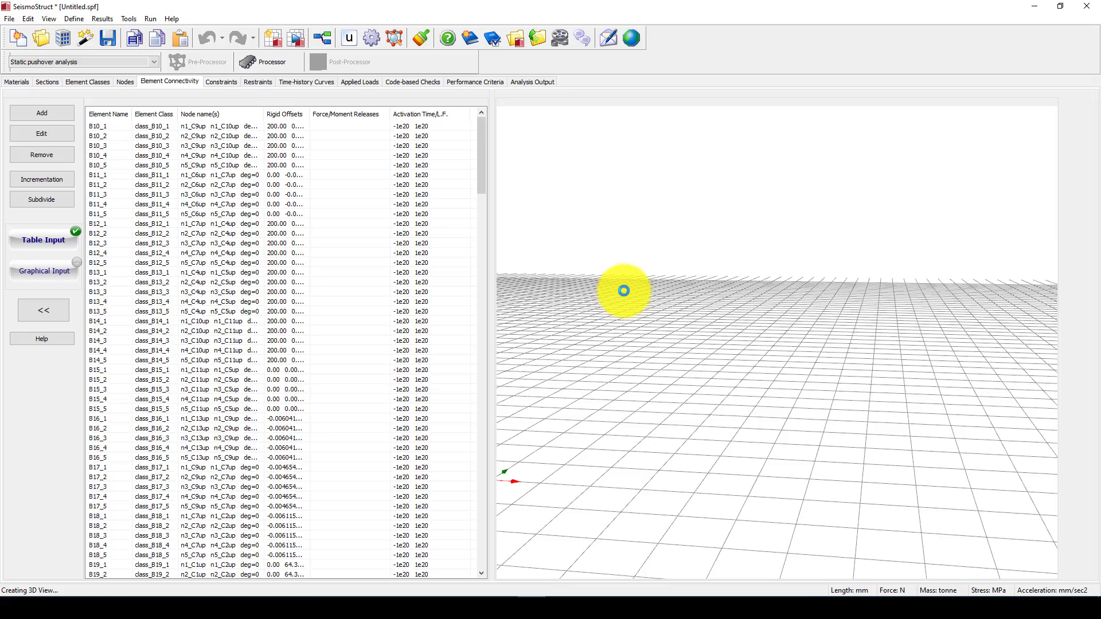
Step: Set the response control loading phase to a maximum displacement of 500 mm applied in 100 steps
drag(832, 401, 807, 407)
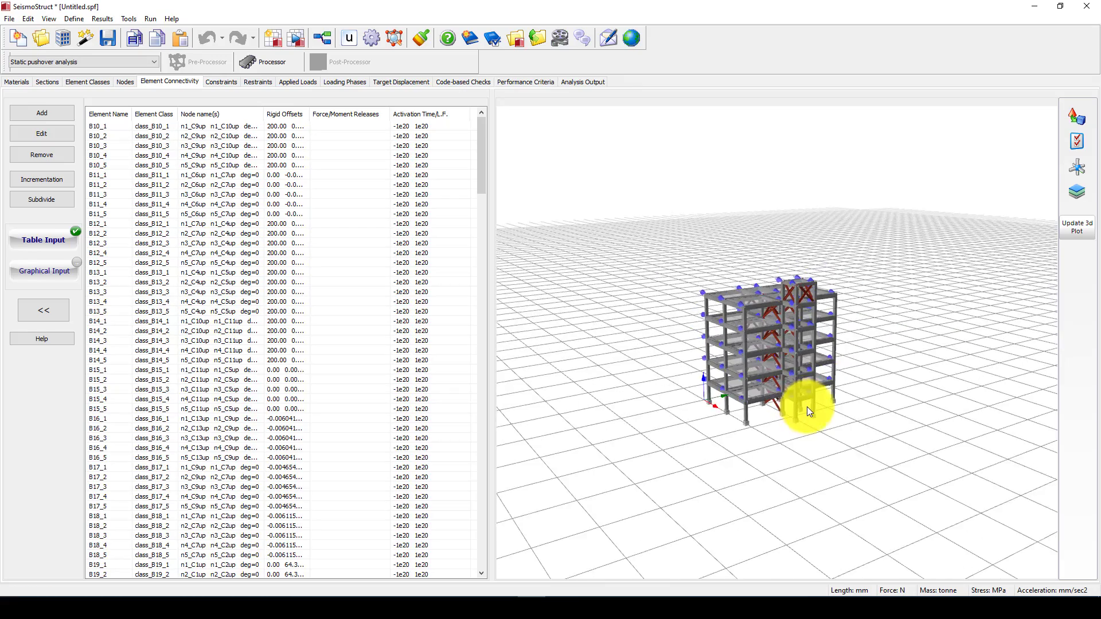
scroll(807, 407, up, 6)
drag(752, 367, 831, 367)
drag(745, 376, 803, 355)
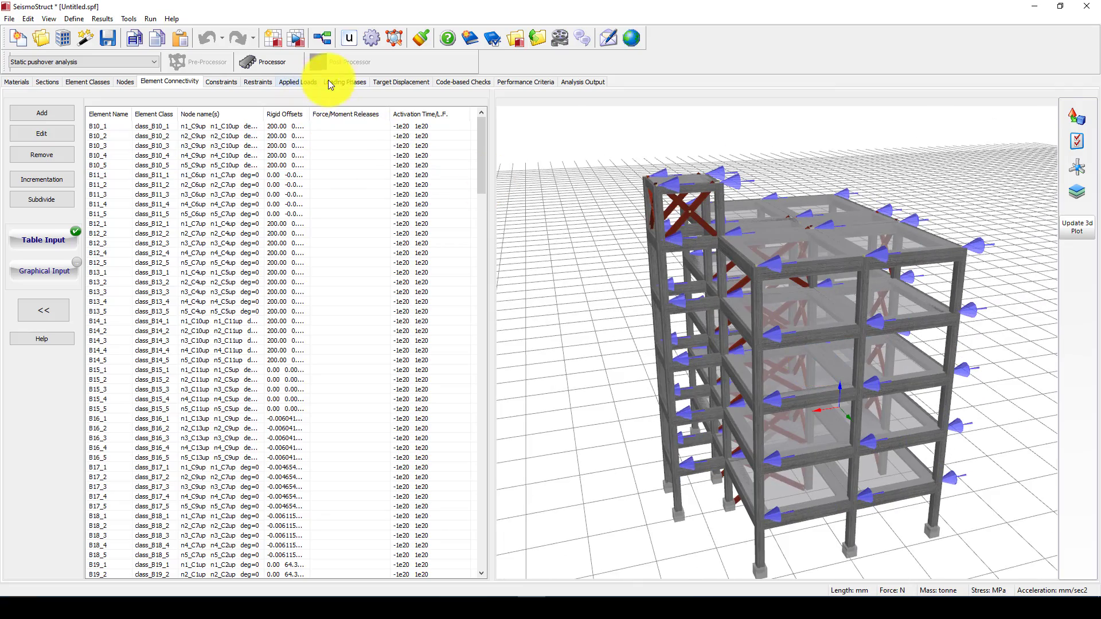
click(349, 82)
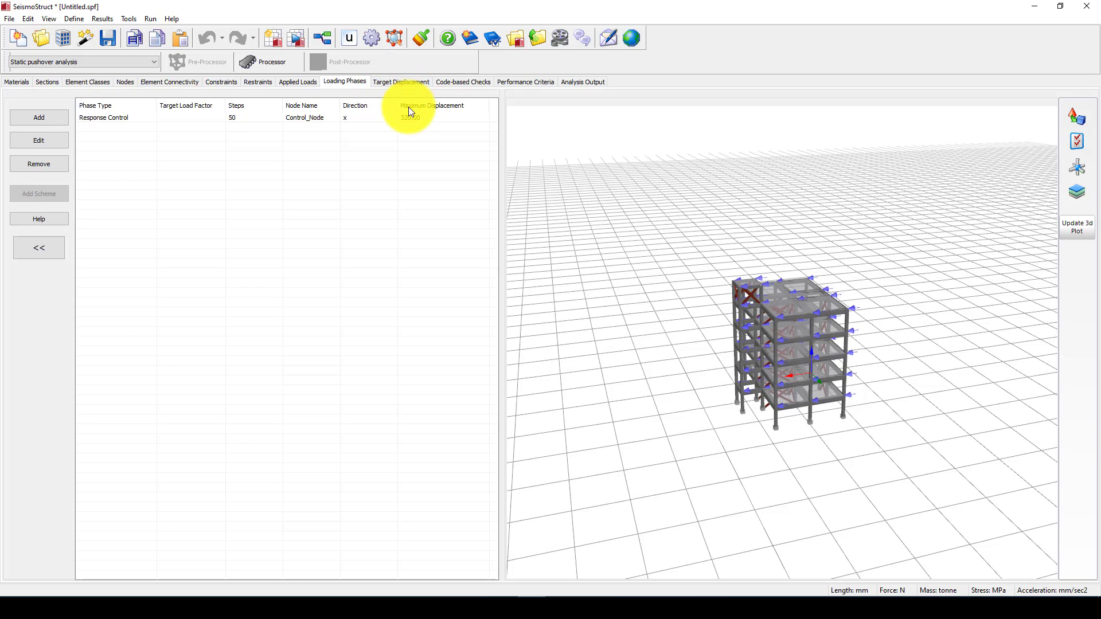
double_click(414, 118)
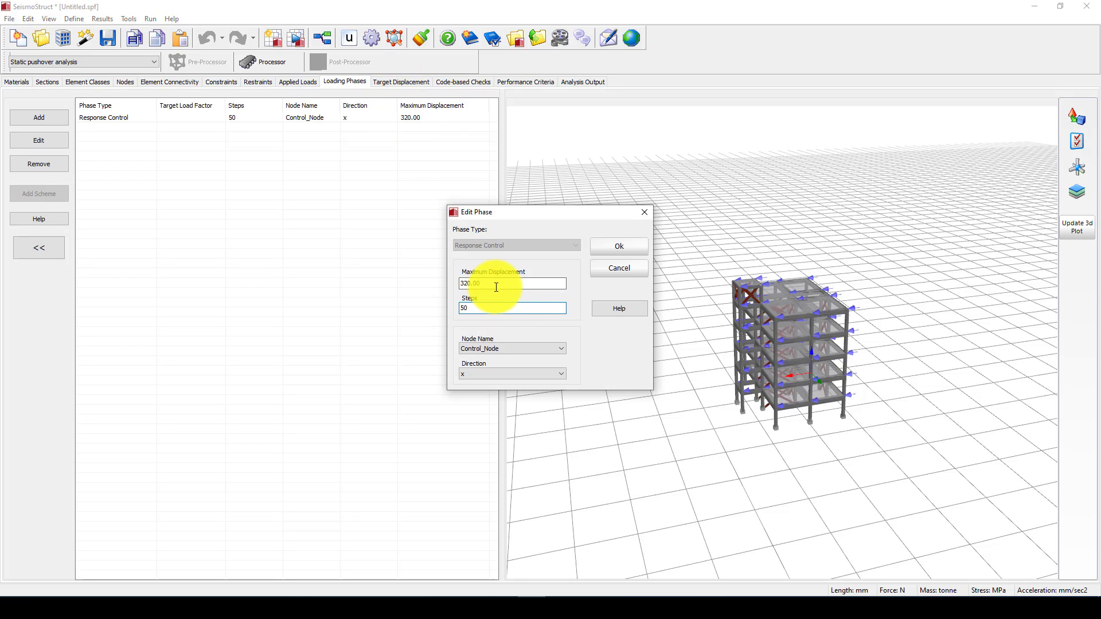
drag(496, 286, 462, 285)
text(500)
drag(486, 306, 451, 308)
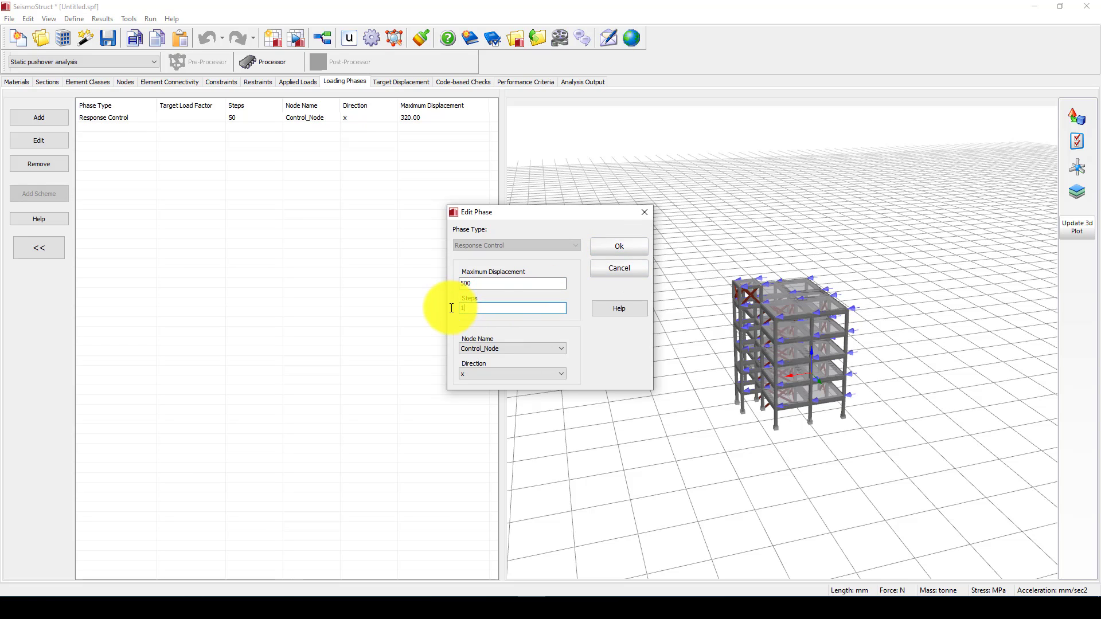
text(100)
click(620, 246)
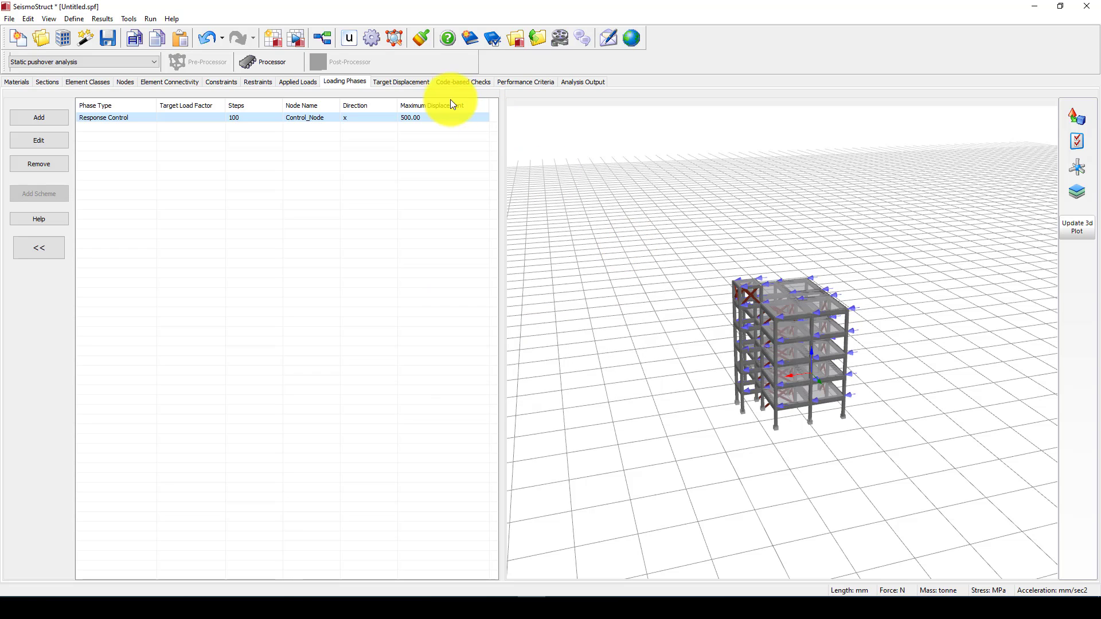
Step: Review the target displacement settings and run the static pushover analysis, saving the project as Retrofitting_builing
click(401, 81)
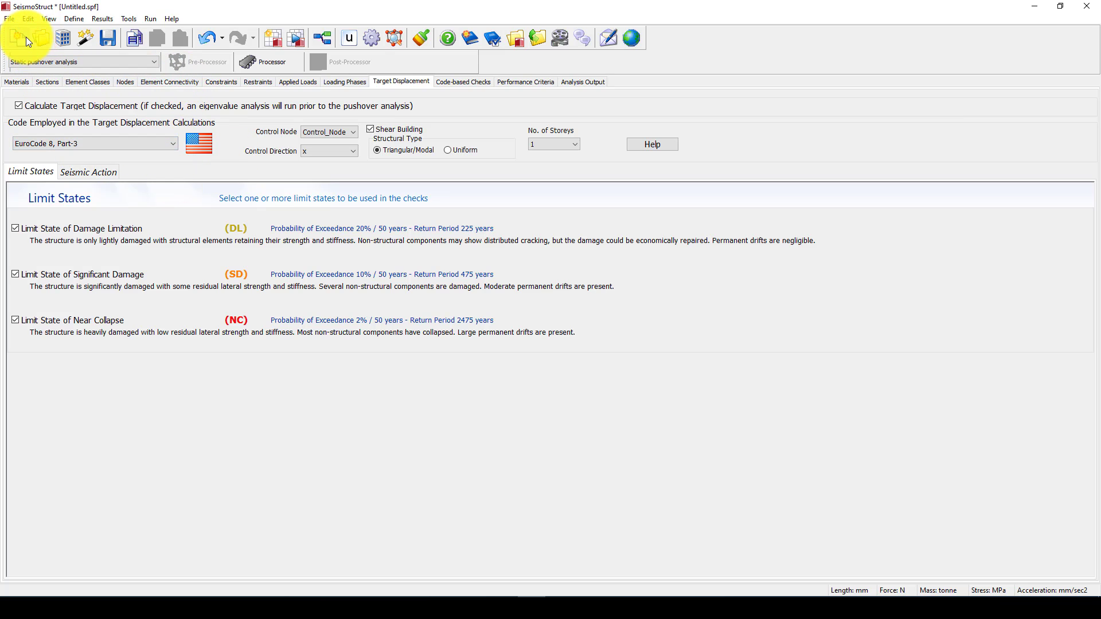
click(267, 63)
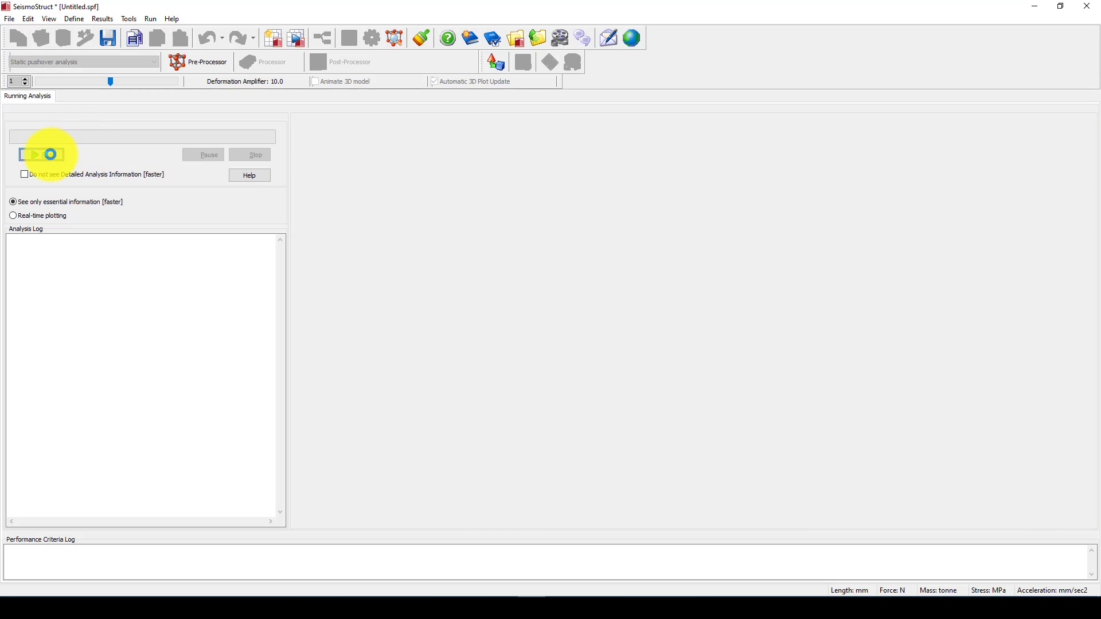
click(47, 154)
click(591, 321)
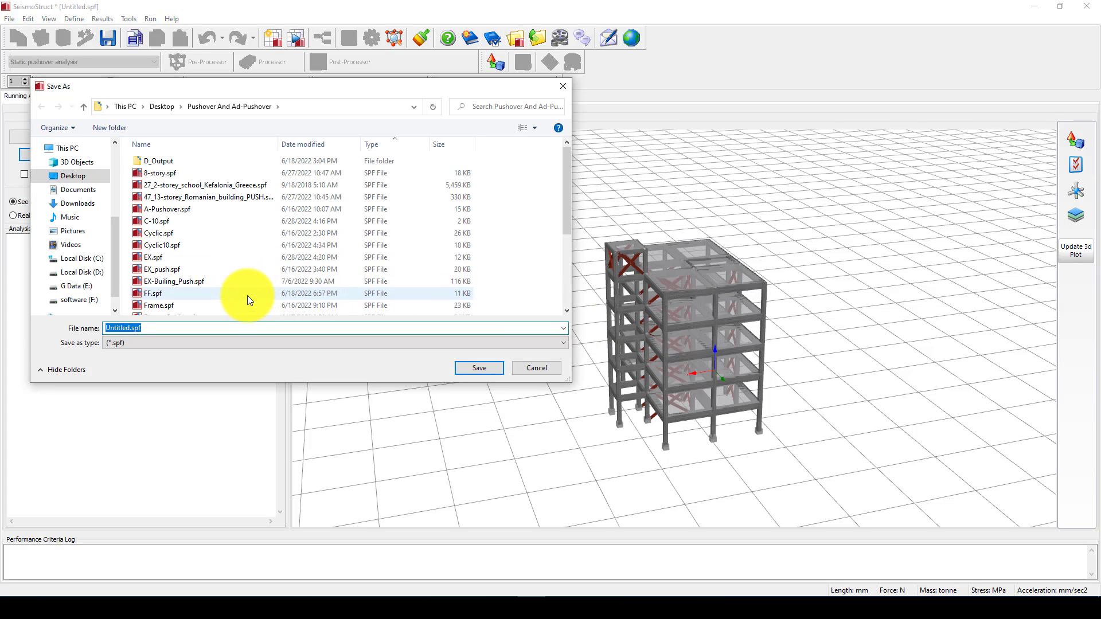
text(Retrofitting_builing)
click(487, 367)
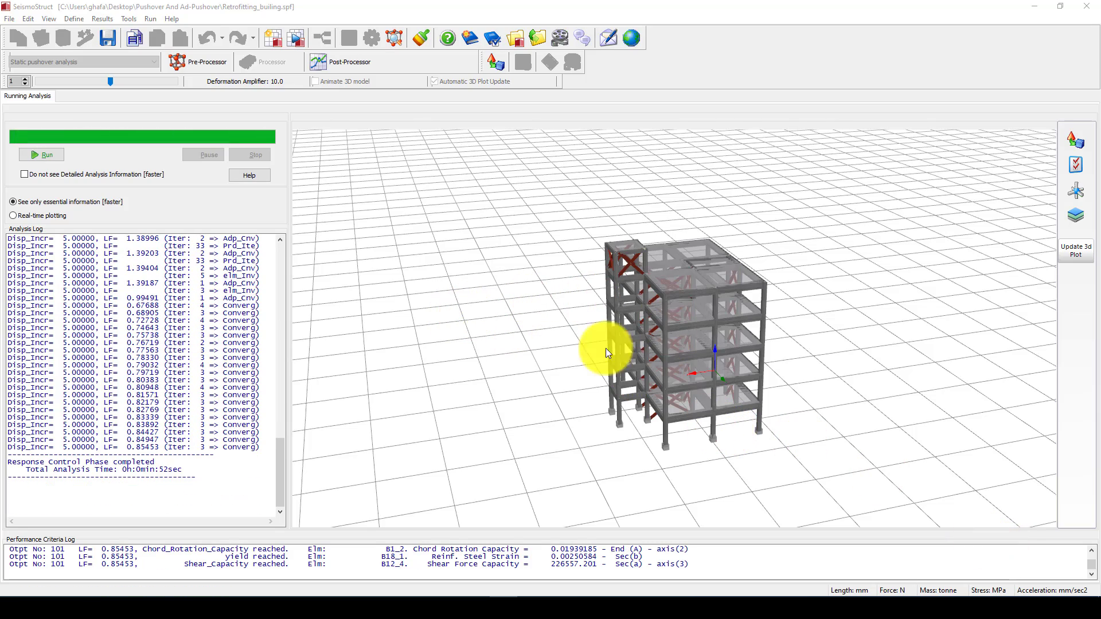
Step: Open the analysis results and display the building's deformed shape at output no. 99
drag(630, 376, 418, 119)
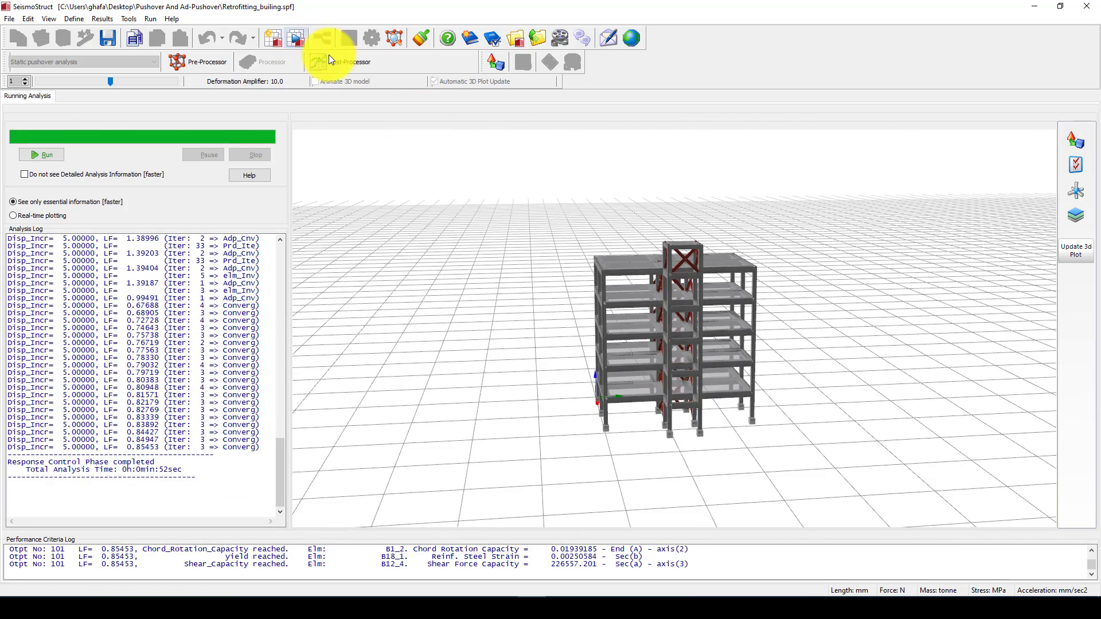
click(340, 62)
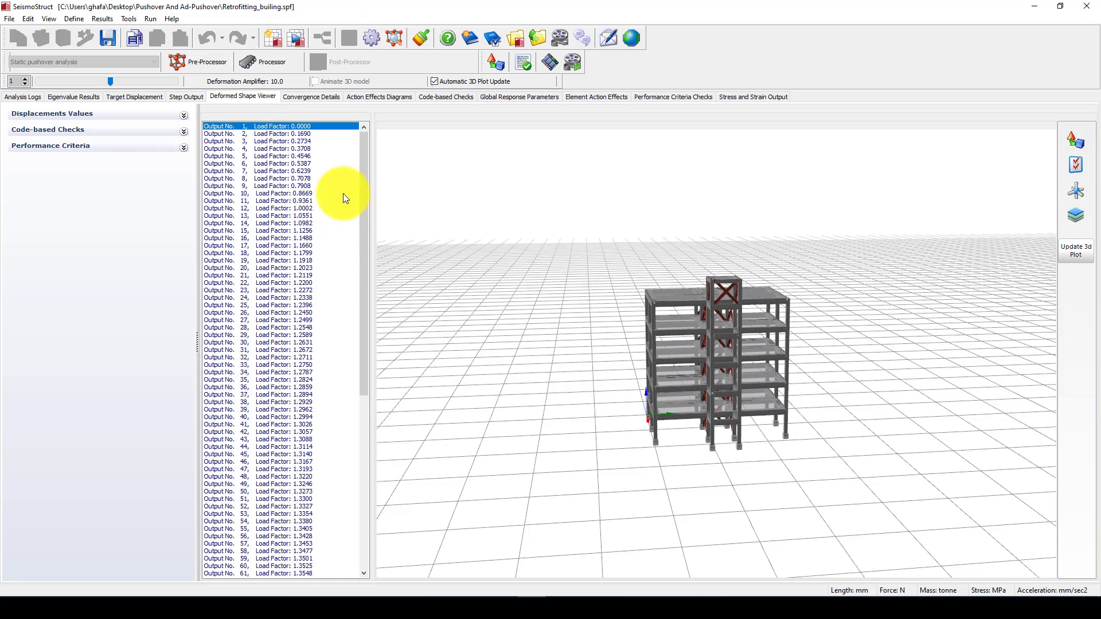
click(355, 199)
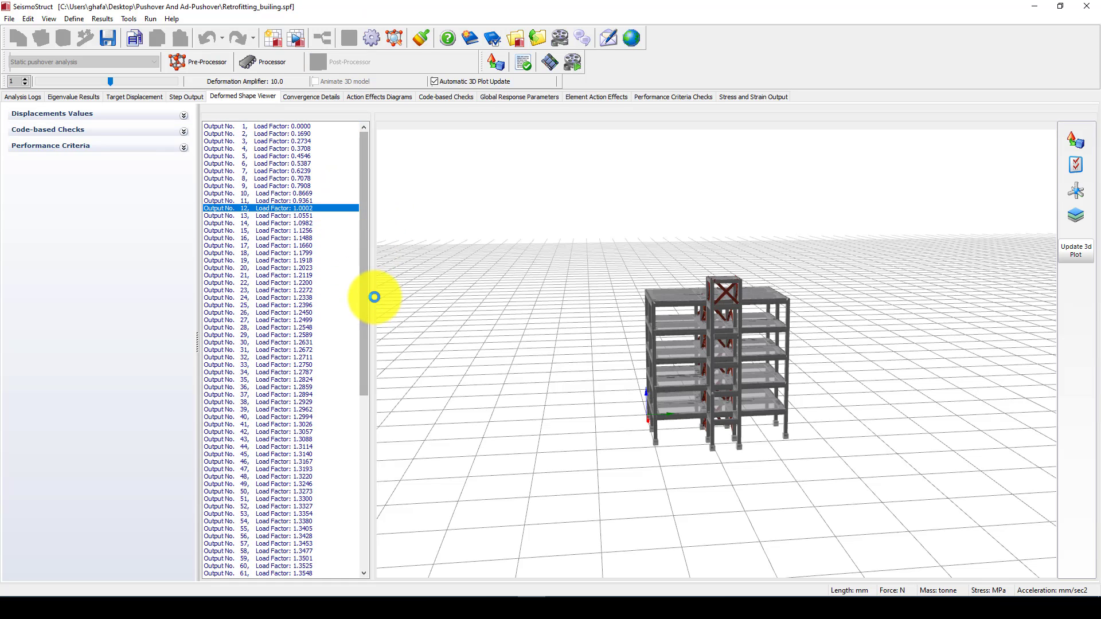
scroll(353, 379, down, 5)
scroll(353, 378, down, 8)
click(288, 557)
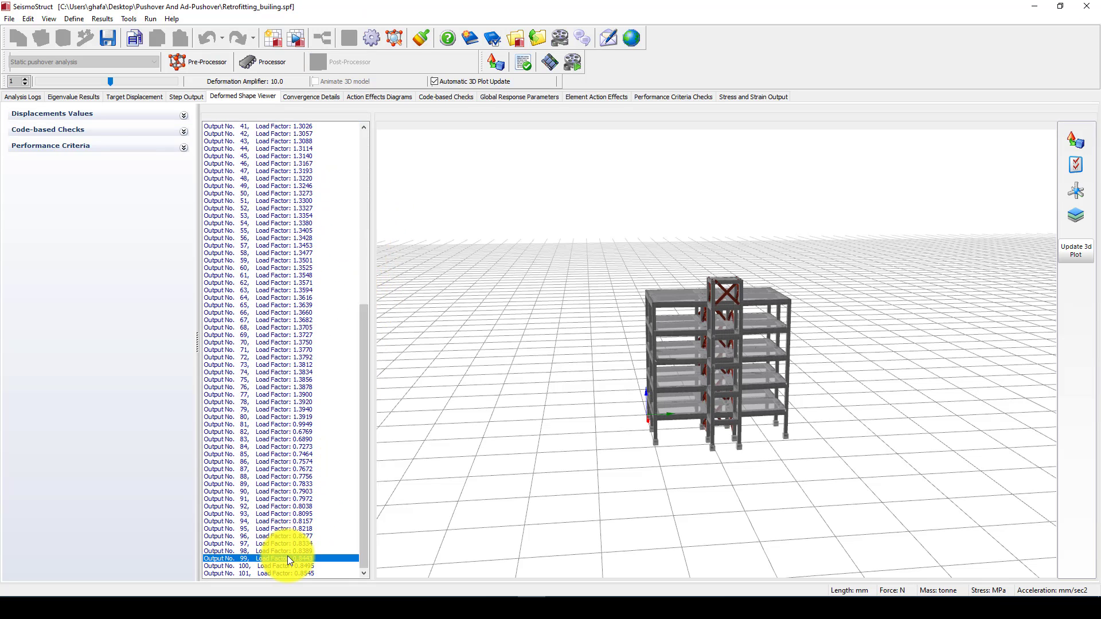
drag(624, 431, 668, 437)
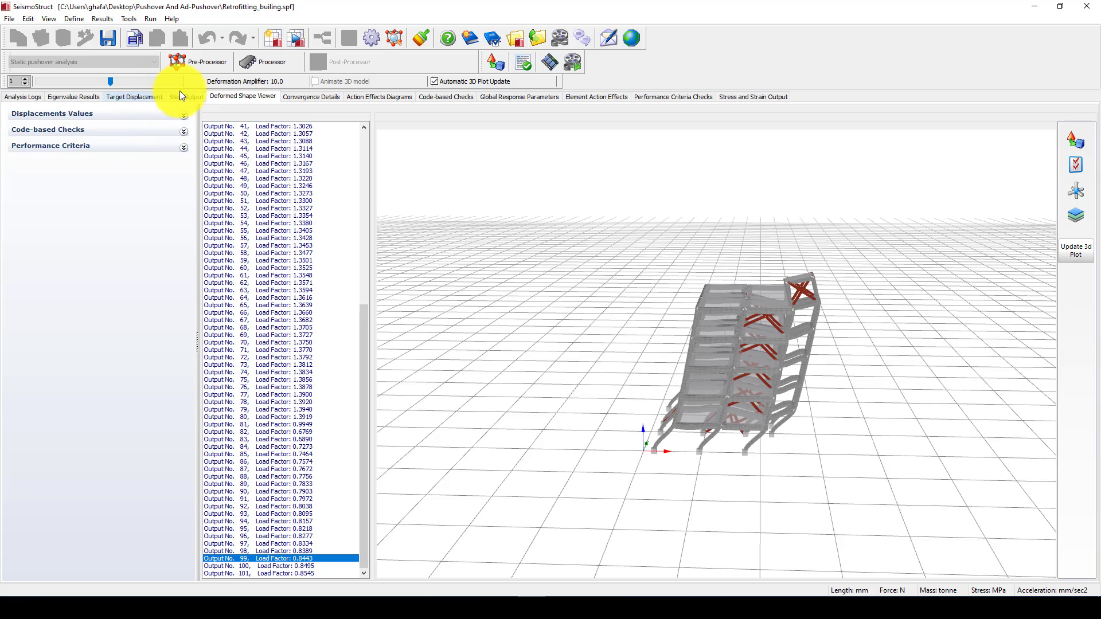
Step: Show the target displacement results and copy the entire analysis curve table of load factor, displacement and base shear
click(146, 97)
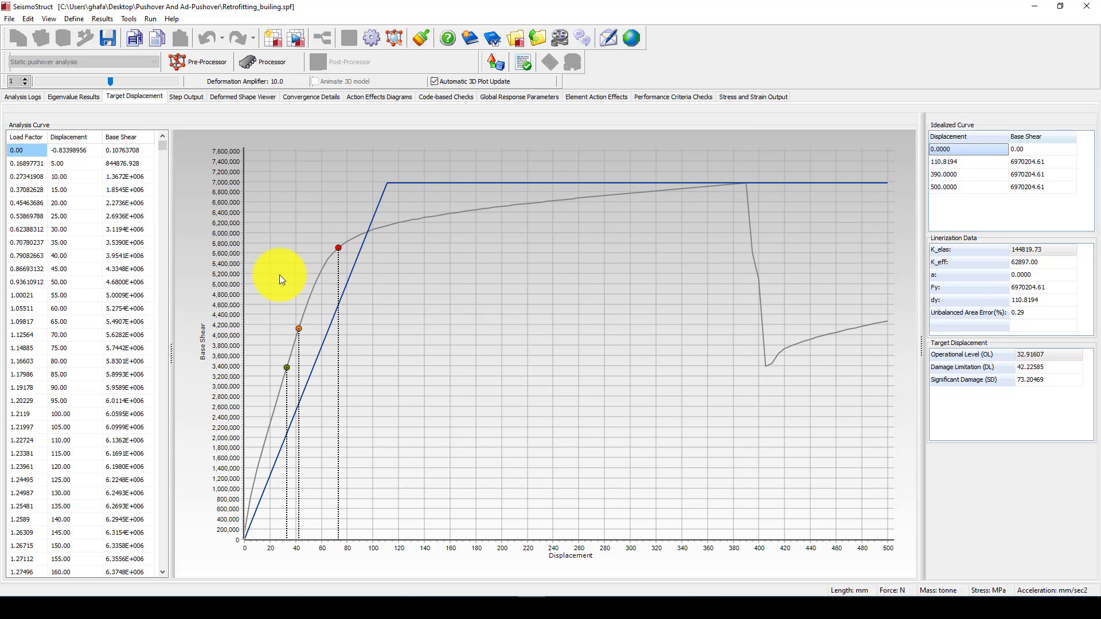
right_click(94, 203)
click(117, 228)
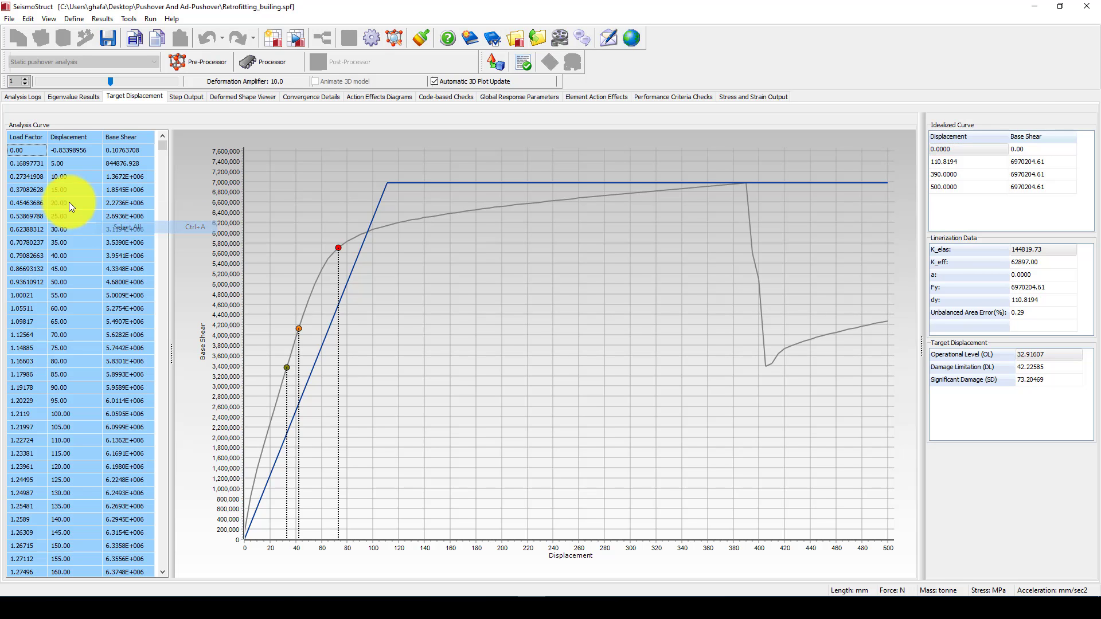
right_click(67, 201)
click(70, 199)
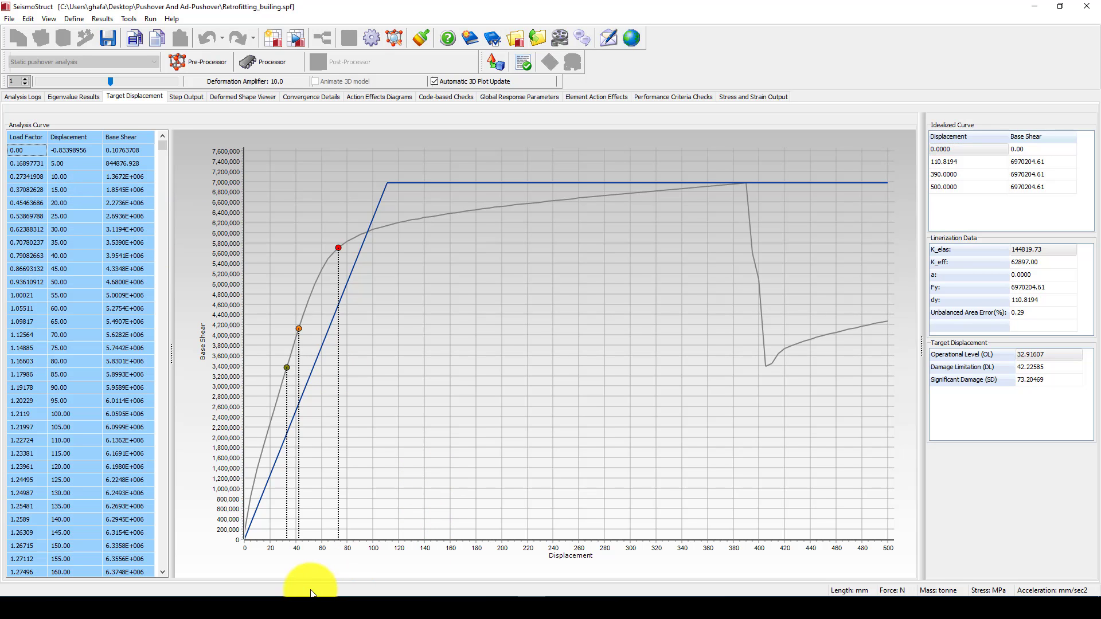
Step: Switch to Excel, paste the copied curve table starting at cell F1, and move the Capacity Curve chart clear of the data
click(233, 594)
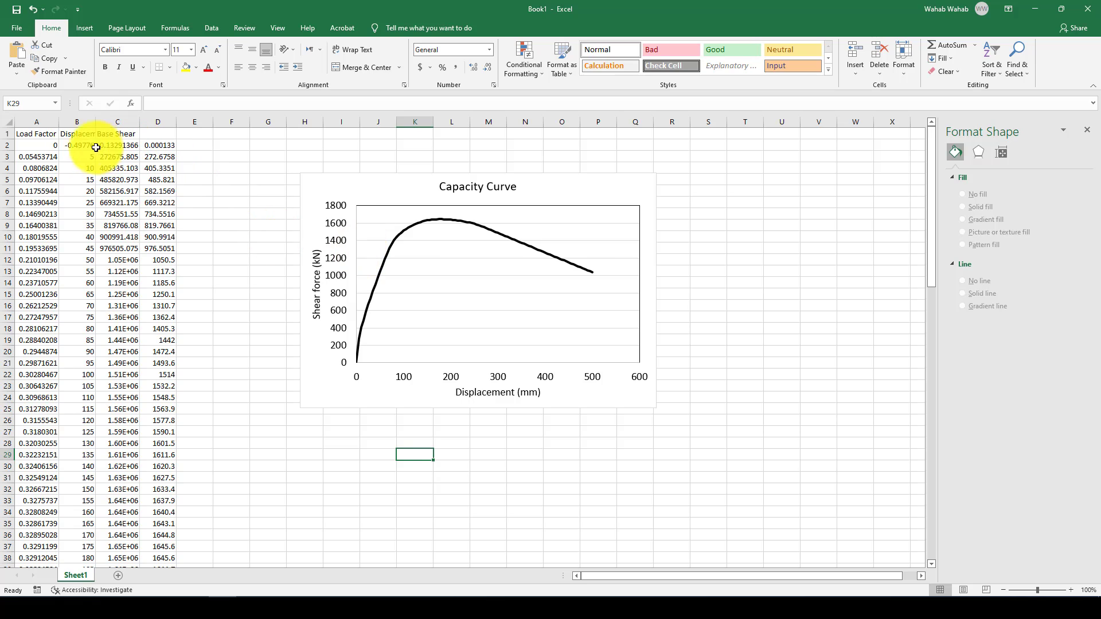
click(221, 136)
right_click(221, 137)
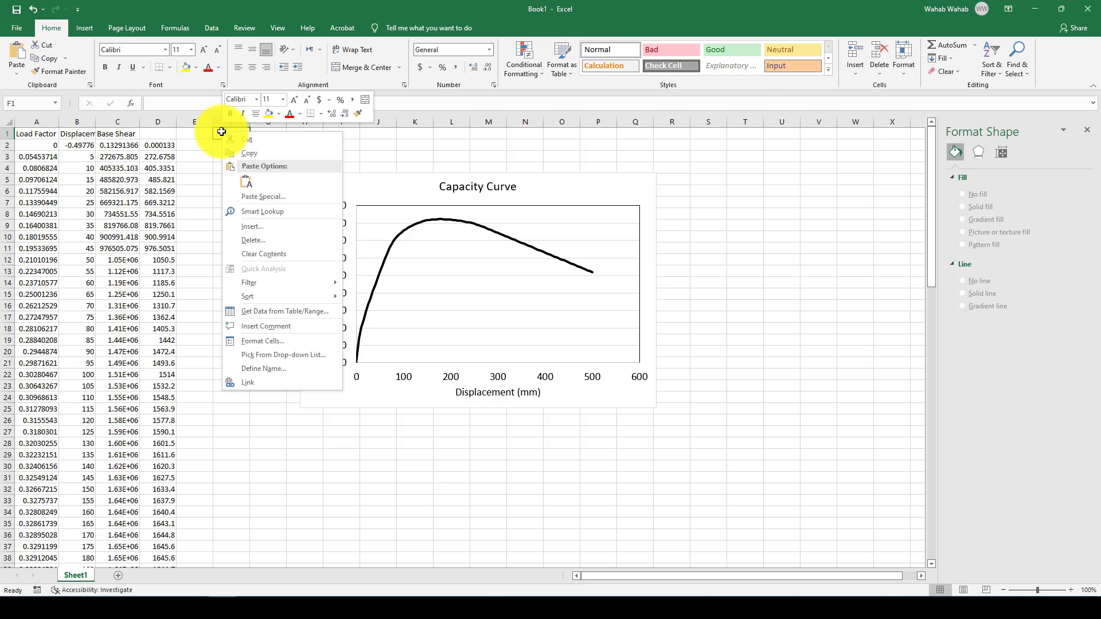
click(249, 180)
drag(410, 184, 610, 174)
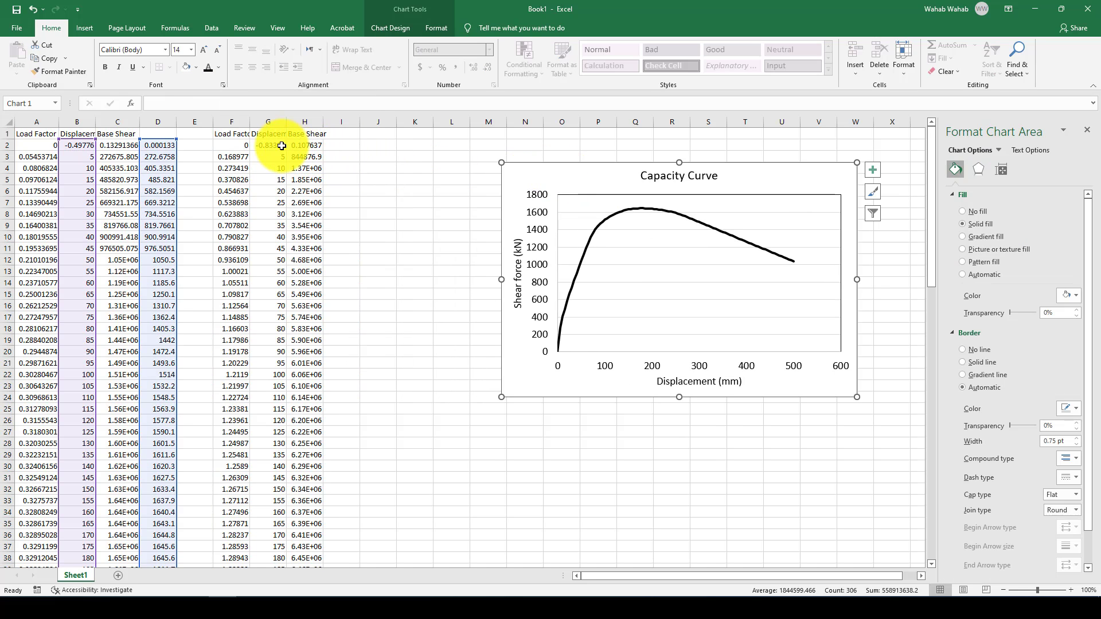
Step: Copy the divide-by-1000 formula from D2 into I2 and fill it down alongside the new base shear column
click(170, 145)
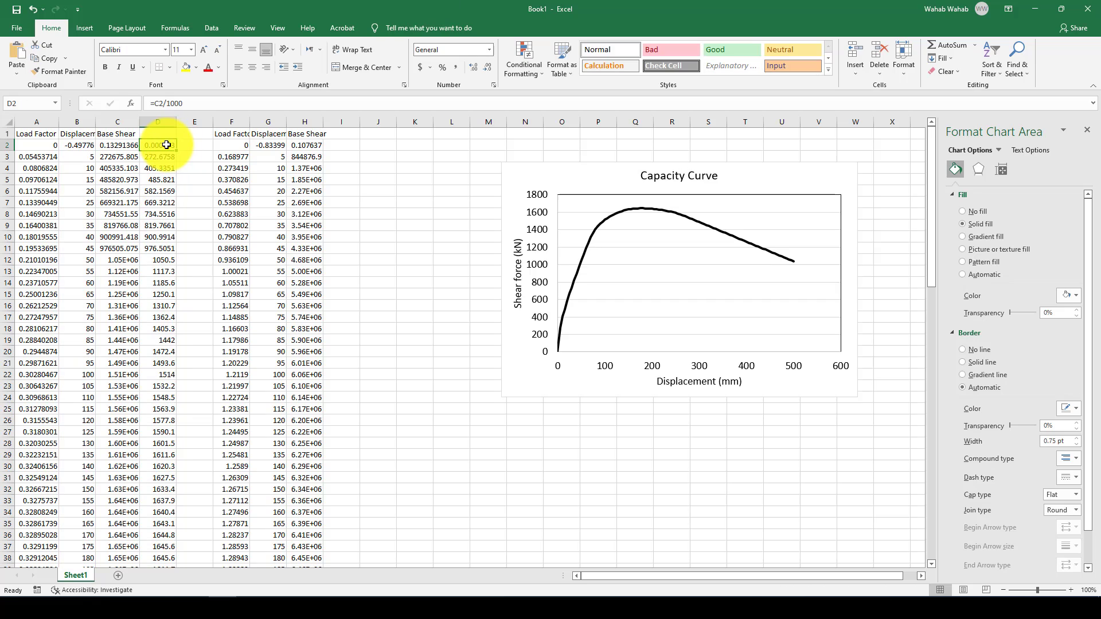
key(ctrl+c)
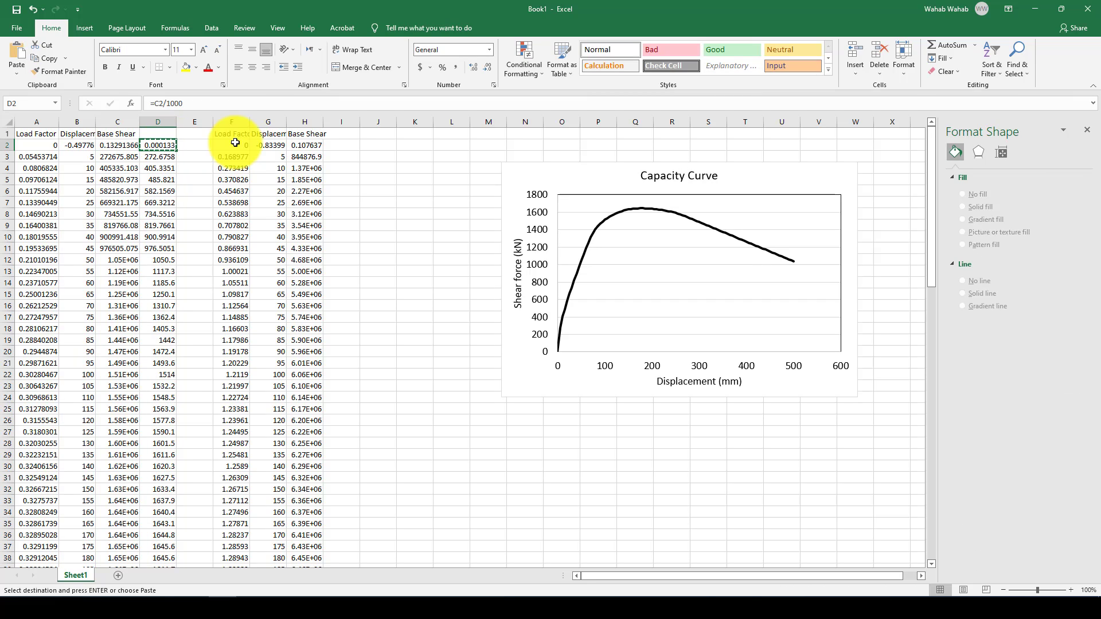
click(342, 149)
right_click(343, 145)
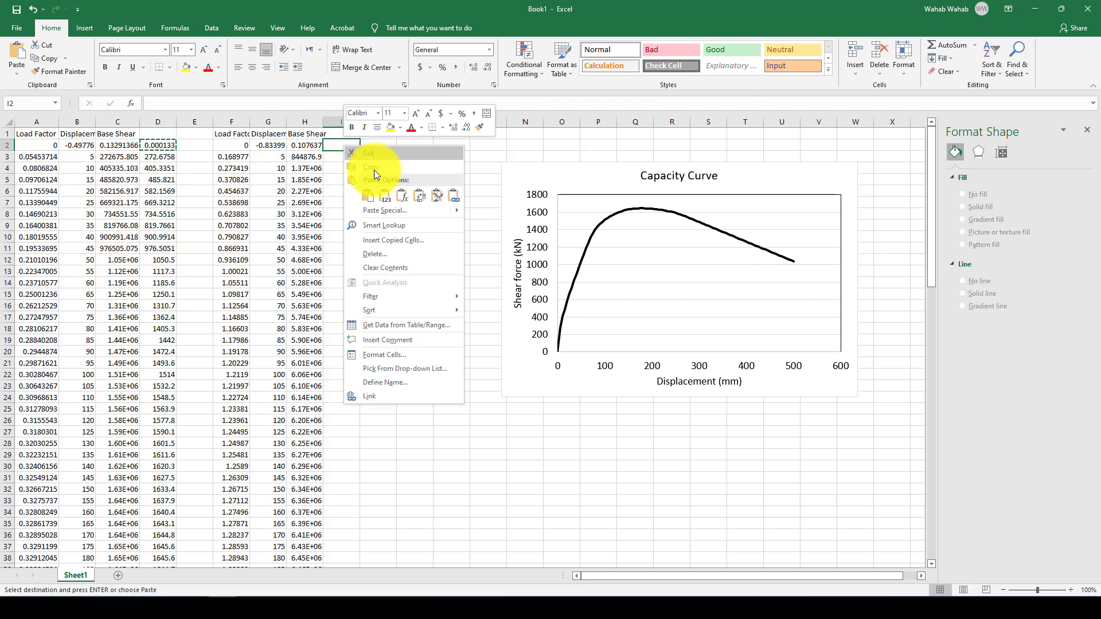
click(401, 195)
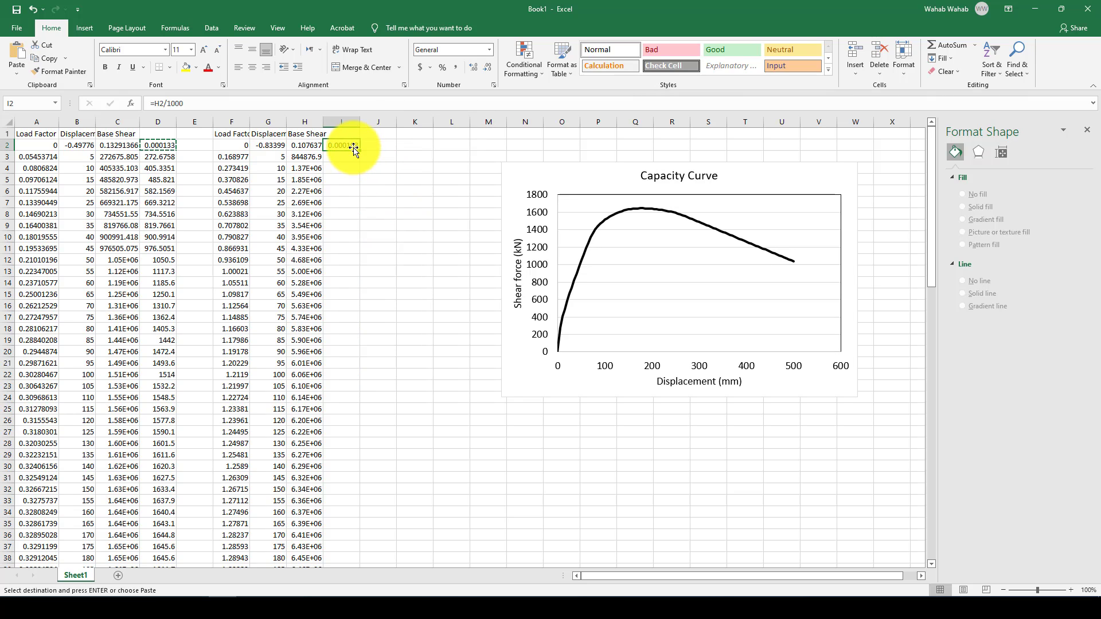
double_click(359, 151)
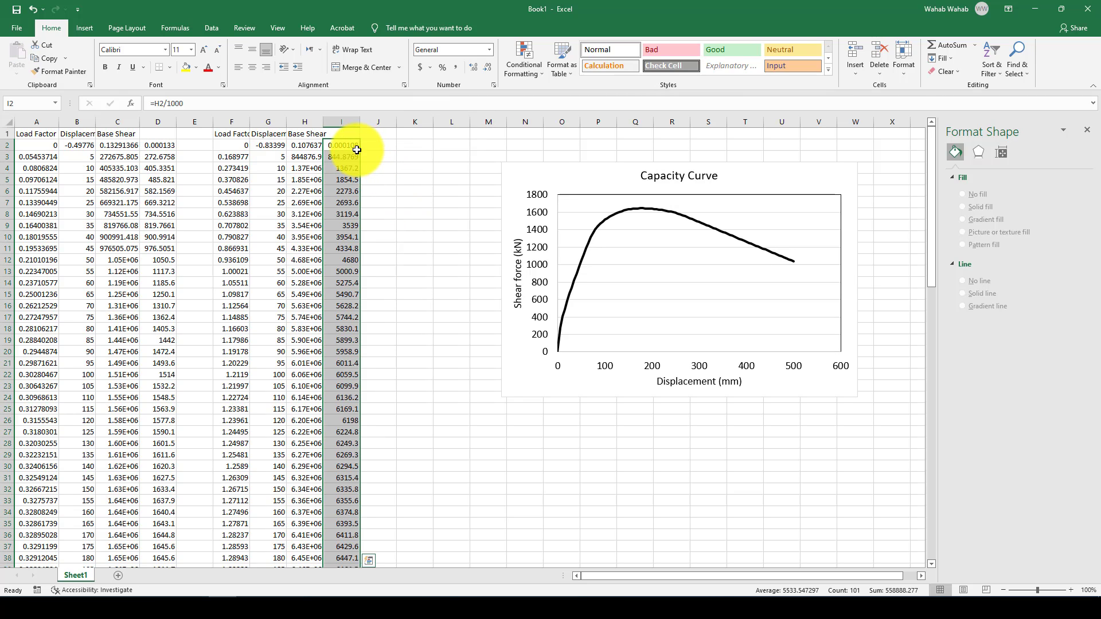
Step: Name the Capacity Curve chart's existing data series EX
drag(559, 176, 553, 175)
right_click(552, 175)
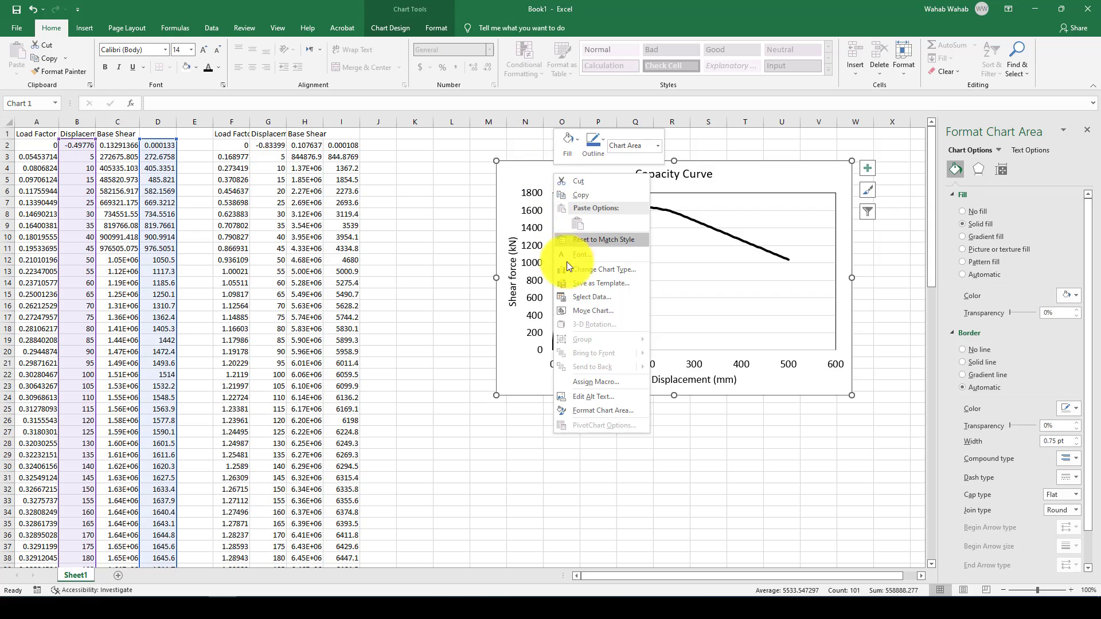
click(580, 295)
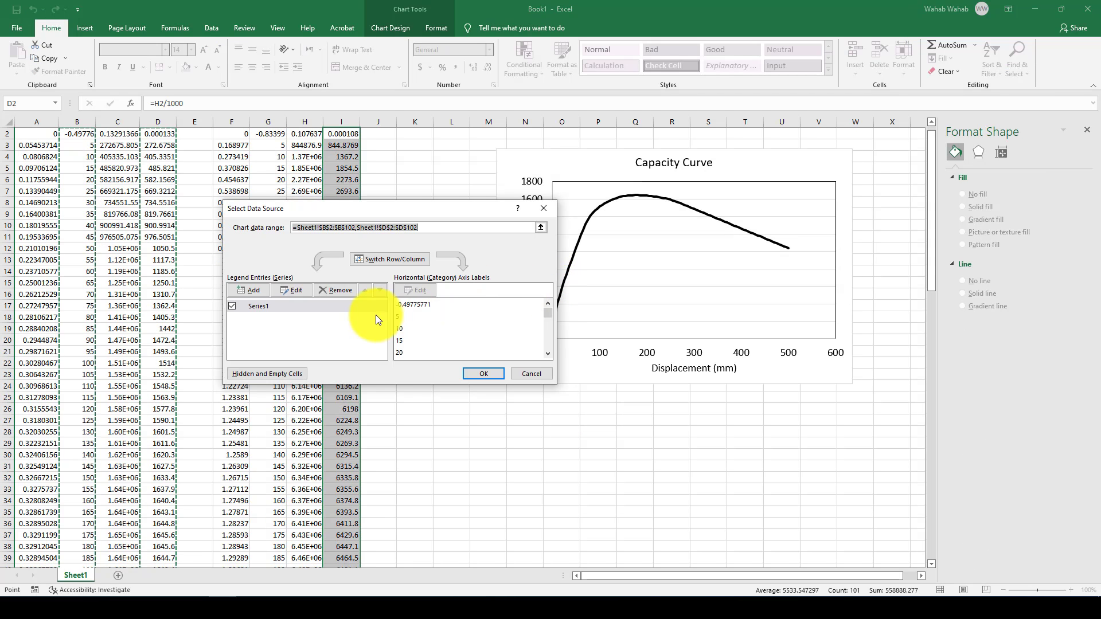
click(263, 307)
click(296, 290)
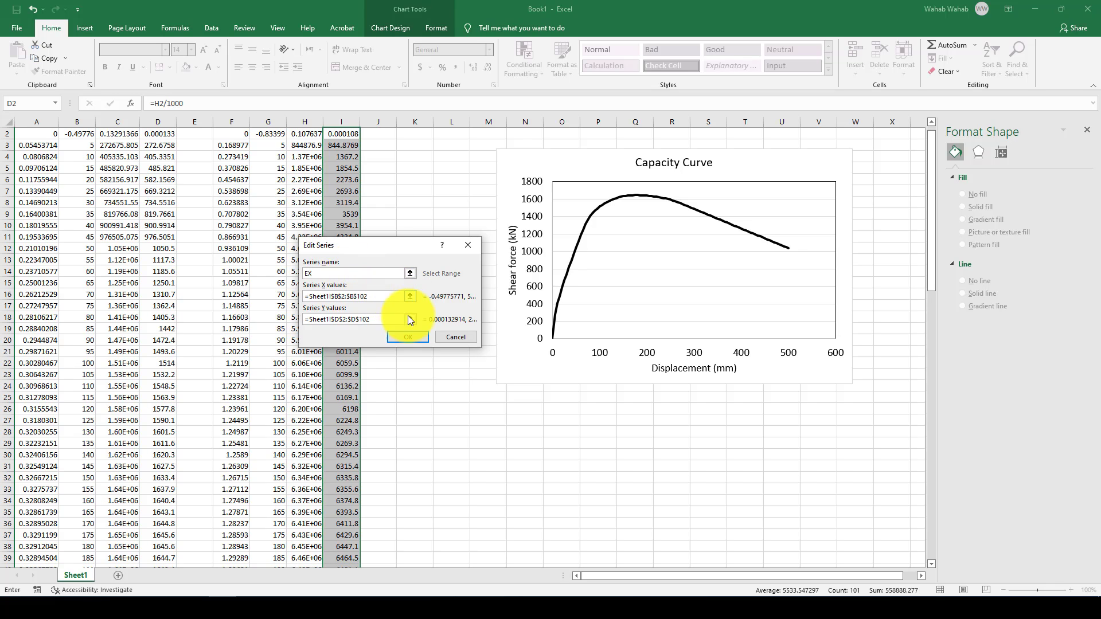
click(409, 335)
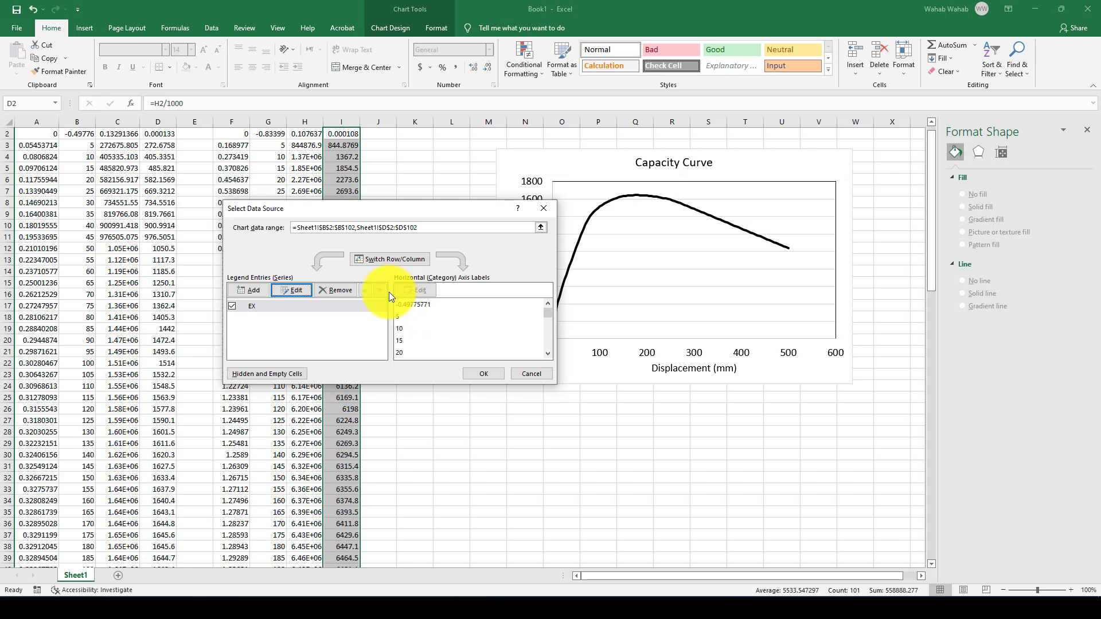
Step: Add a second data series named Ret to the Capacity Curve chart
click(258, 290)
text(R)
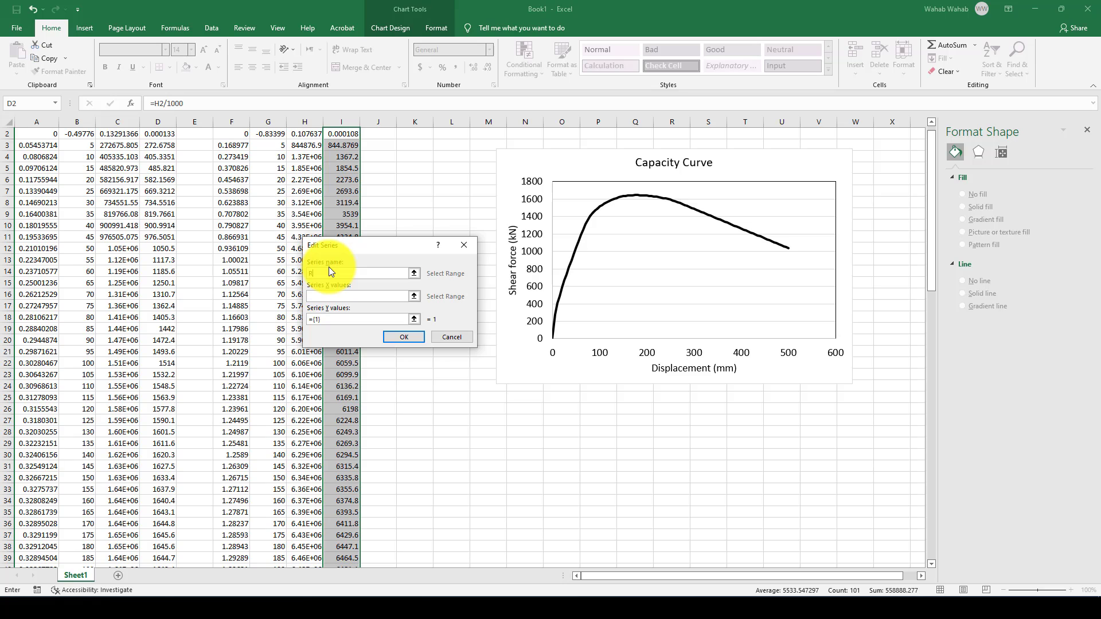
text(Et)
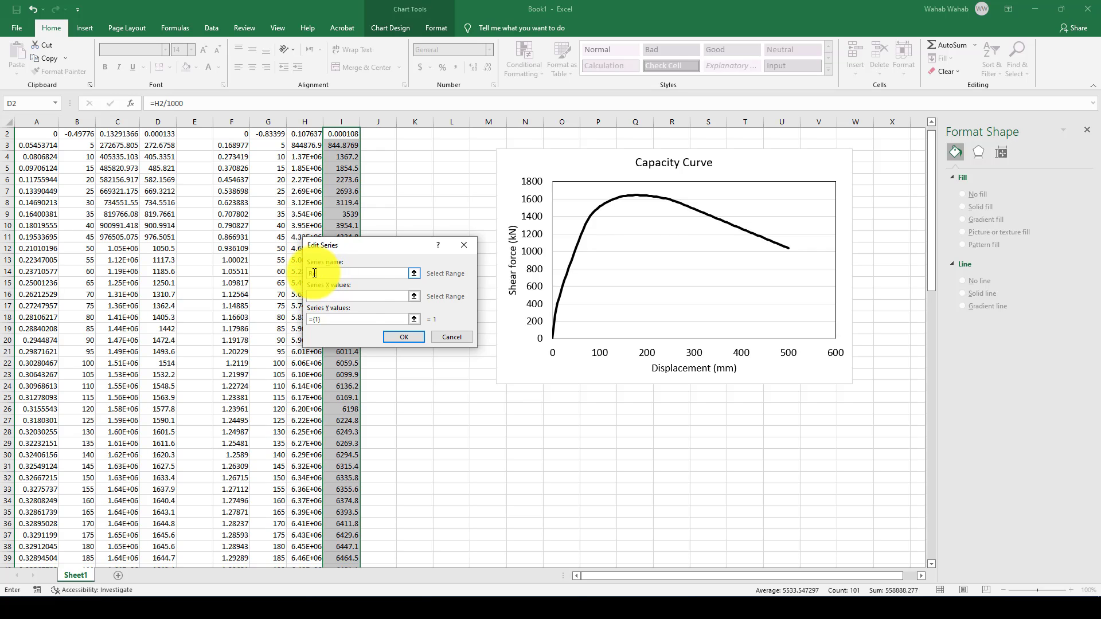
text(et)
click(357, 297)
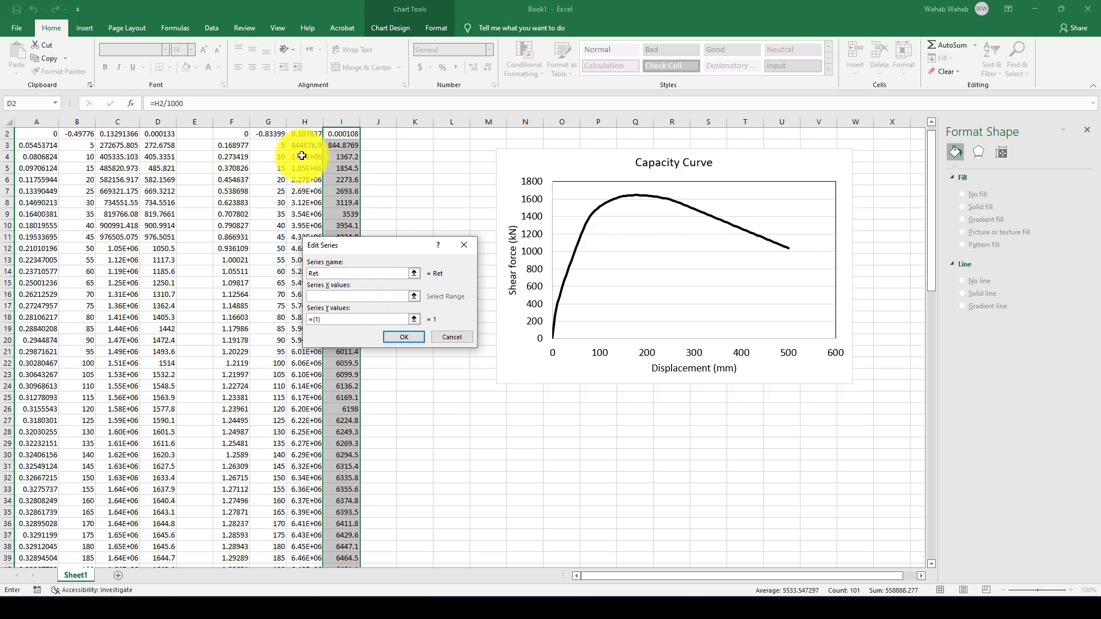
drag(301, 222, 292, 490)
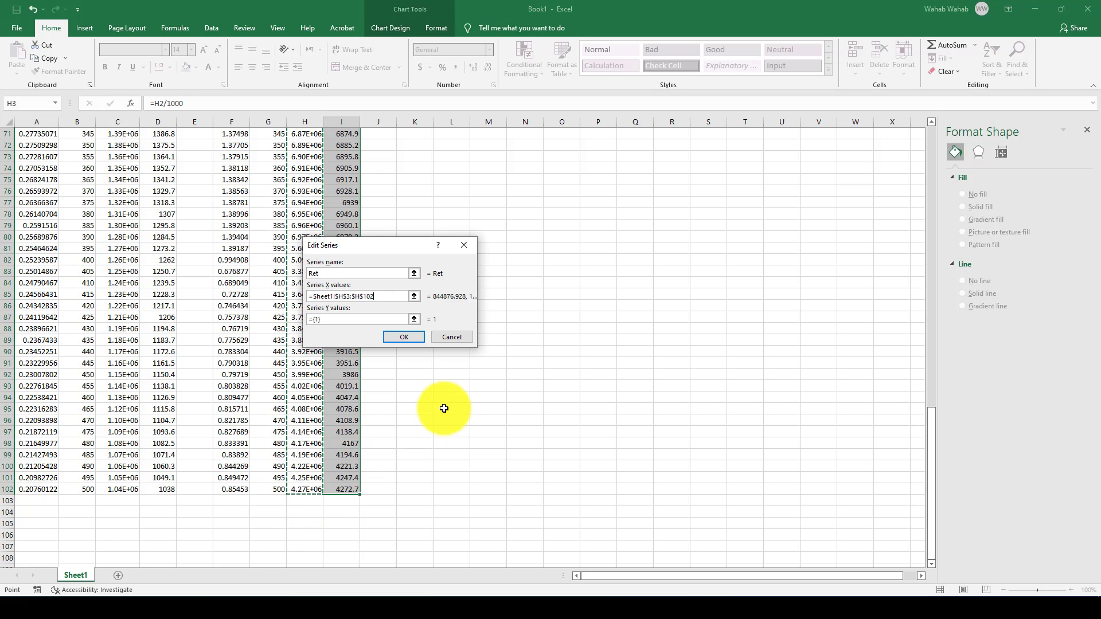
drag(380, 299, 304, 293)
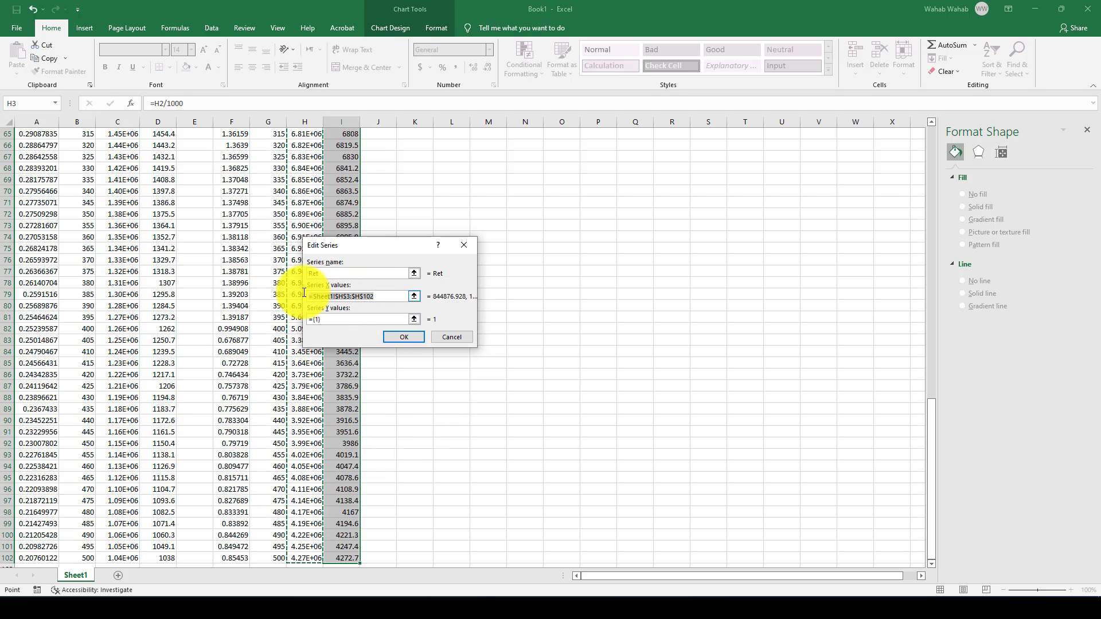
key(BackSpace)
Step: Set the Ret series X values to the new displacement data in G2:G102
scroll(263, 239, up, 12)
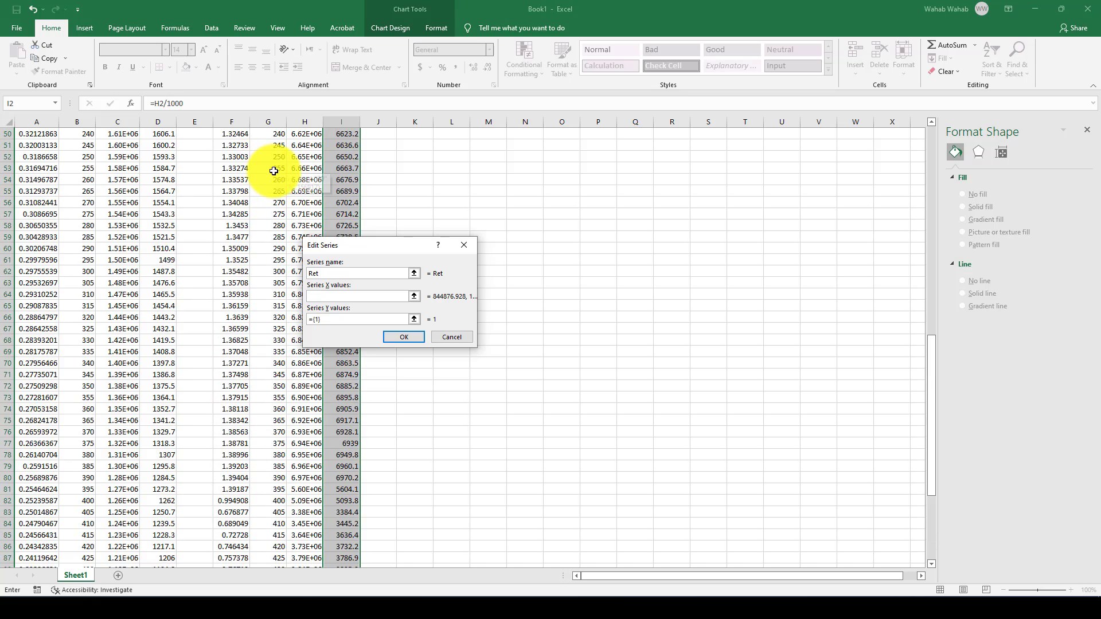
scroll(279, 160, up, 9)
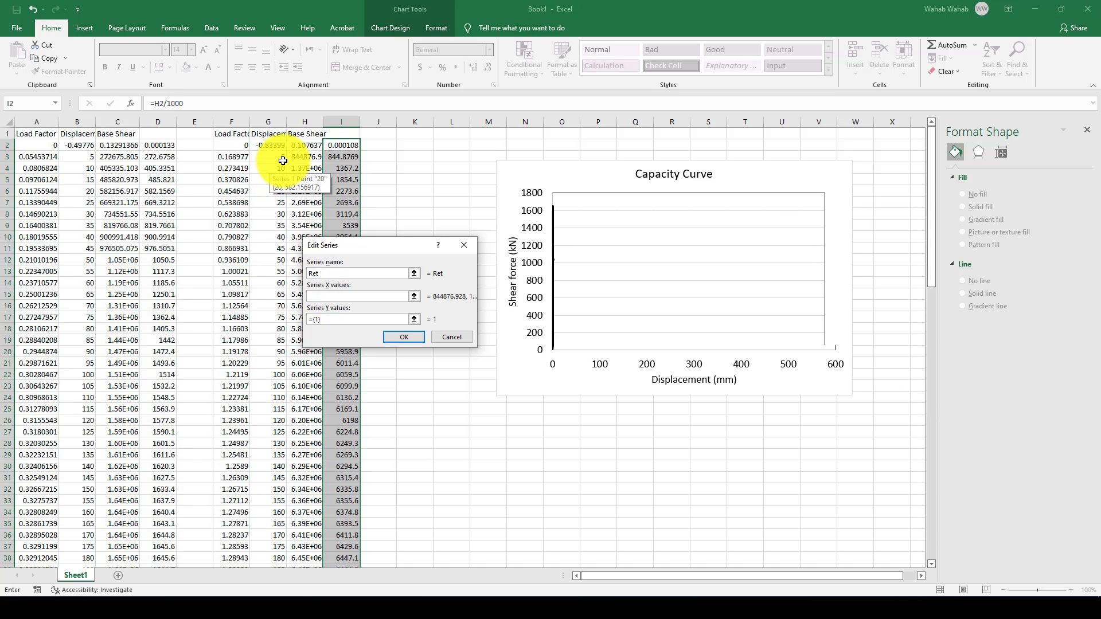
drag(270, 144, 271, 548)
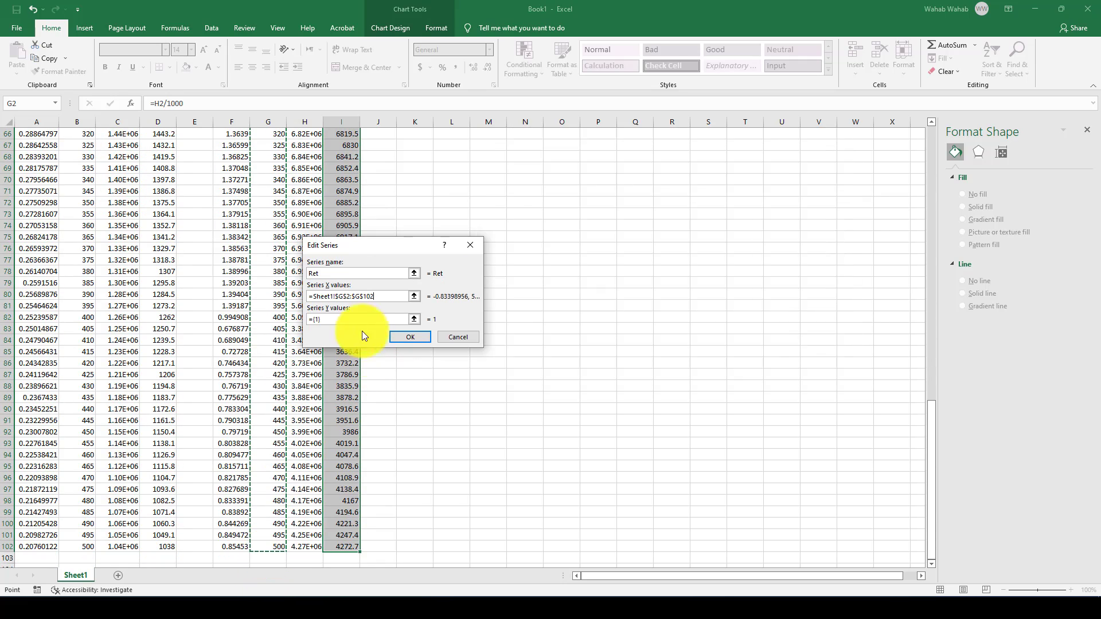
Step: Set the Ret series Y values to the divided base shear in I2:I102 and apply the new series to the chart
drag(344, 317, 289, 310)
key(BackSpace)
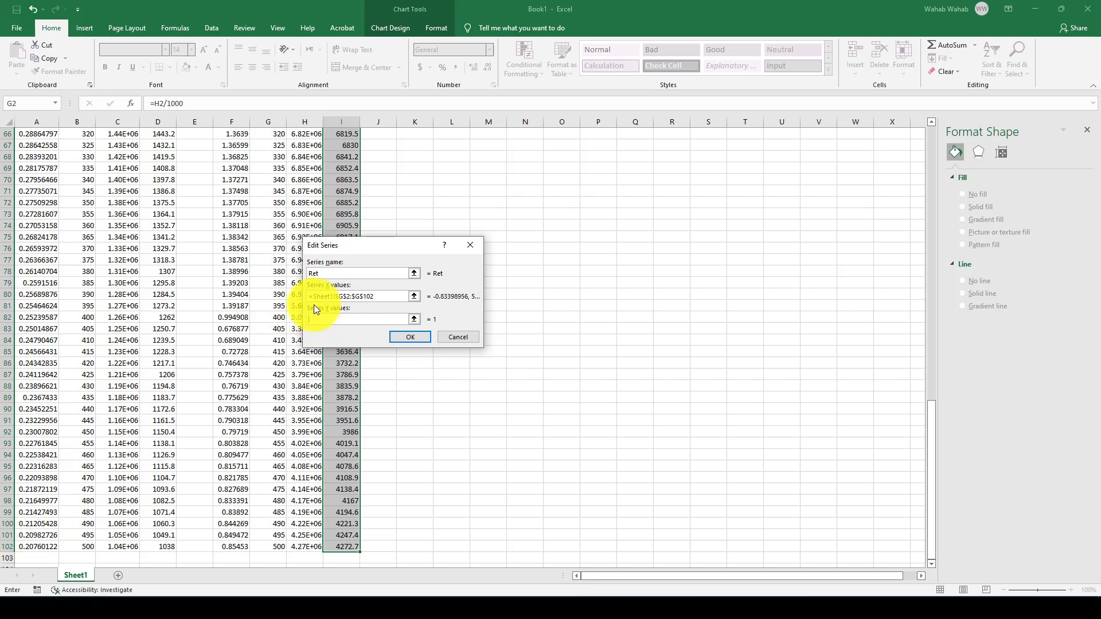
scroll(325, 341, up, 2)
scroll(326, 342, up, 20)
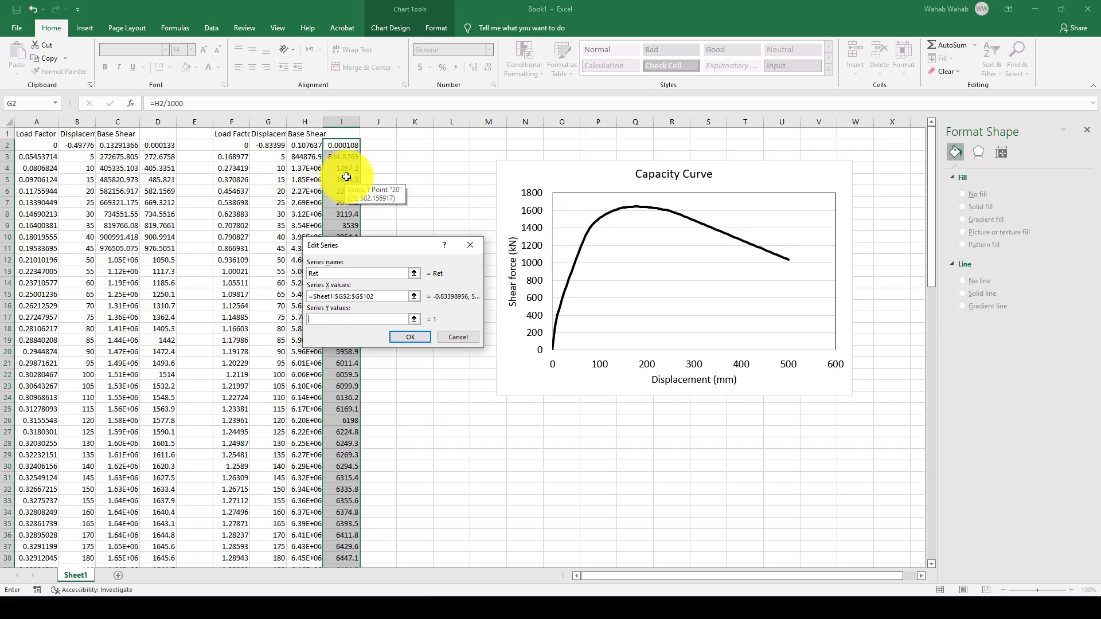
drag(335, 147, 343, 538)
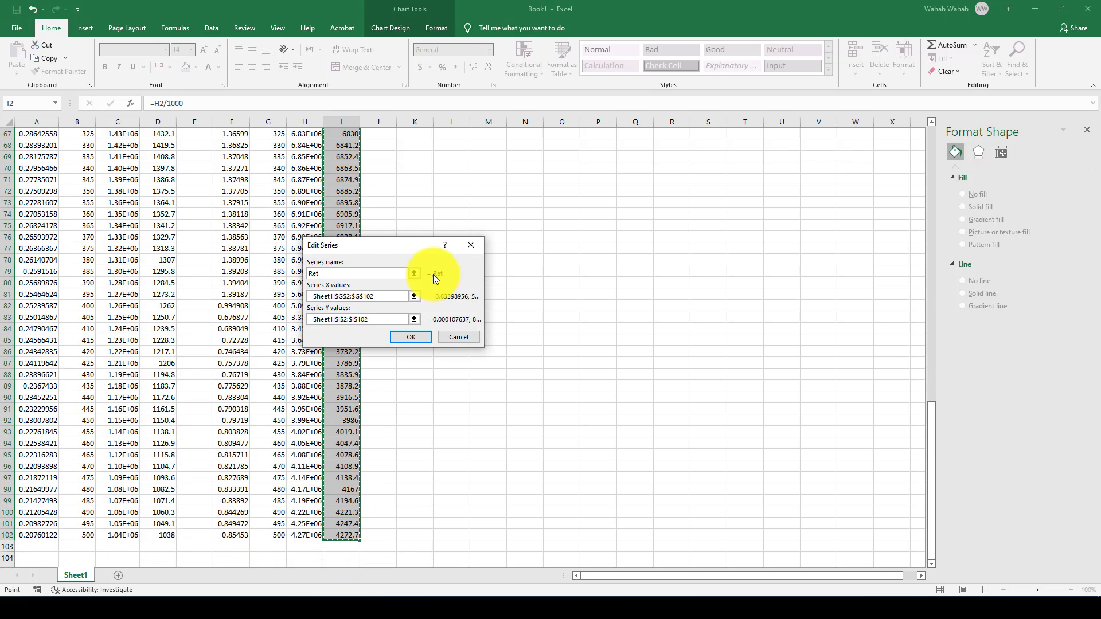
click(411, 338)
click(485, 376)
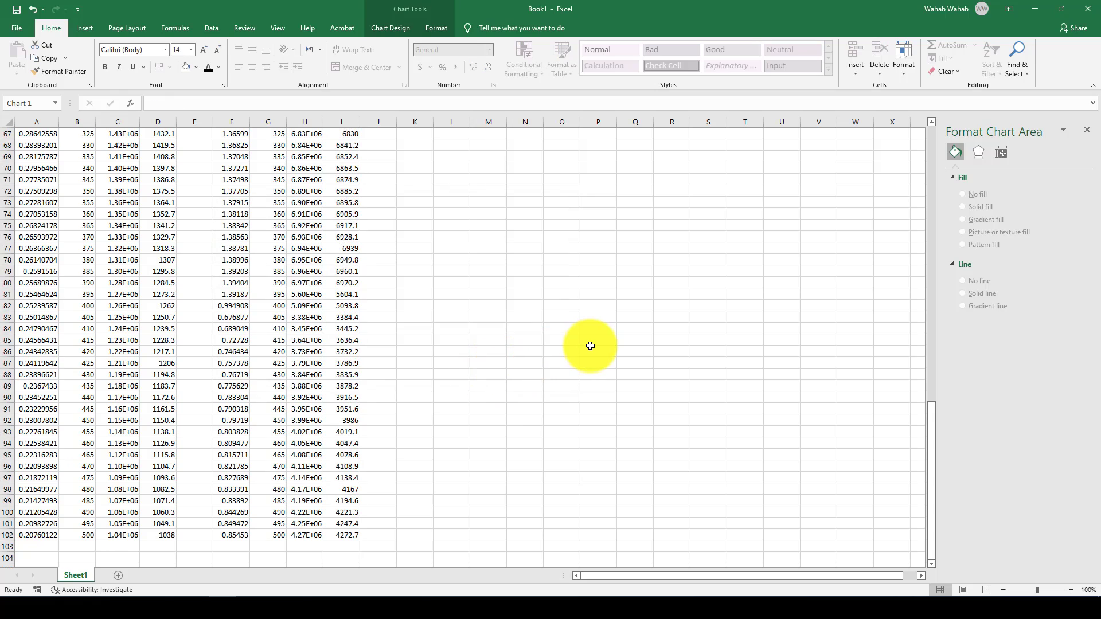
Step: Move the Capacity Curve chart closer to the data columns
scroll(590, 346, up, 20)
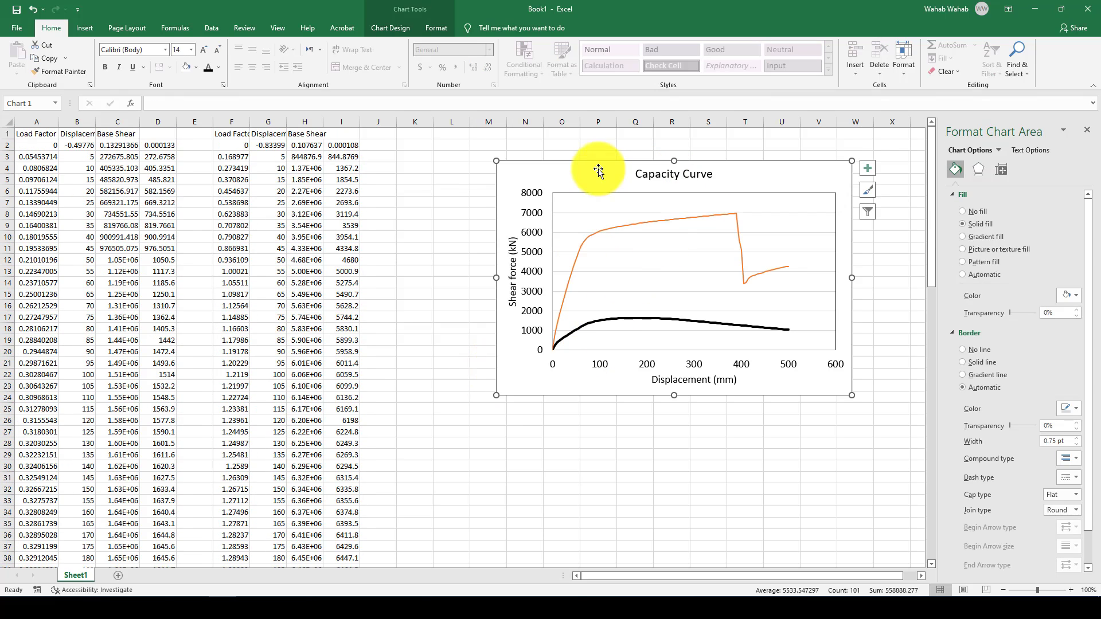
drag(598, 170, 579, 170)
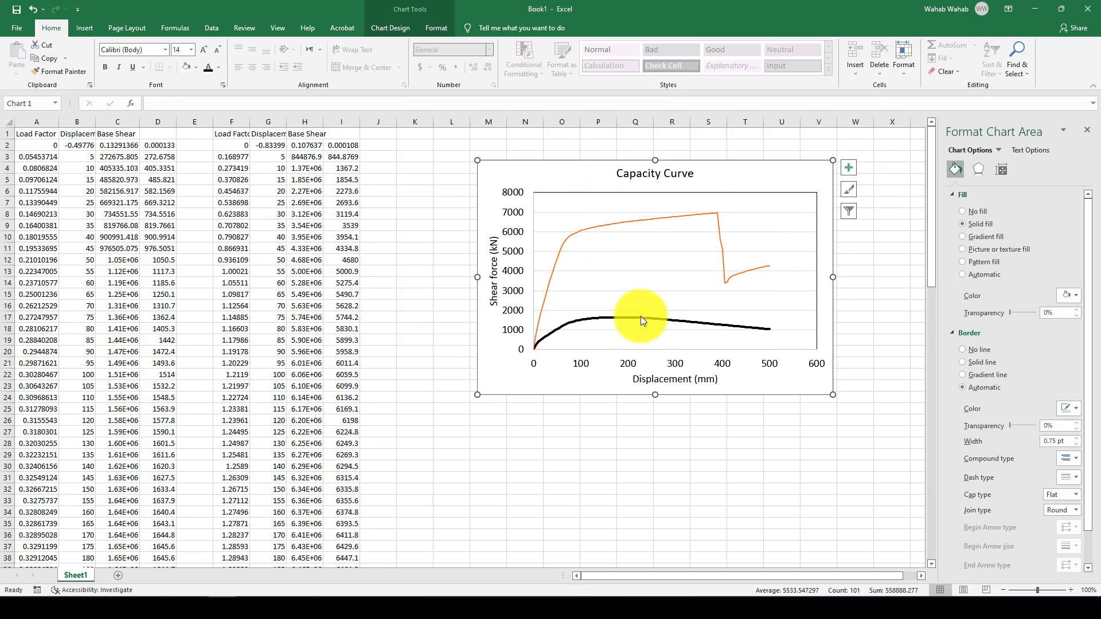
click(604, 225)
drag(590, 180, 555, 175)
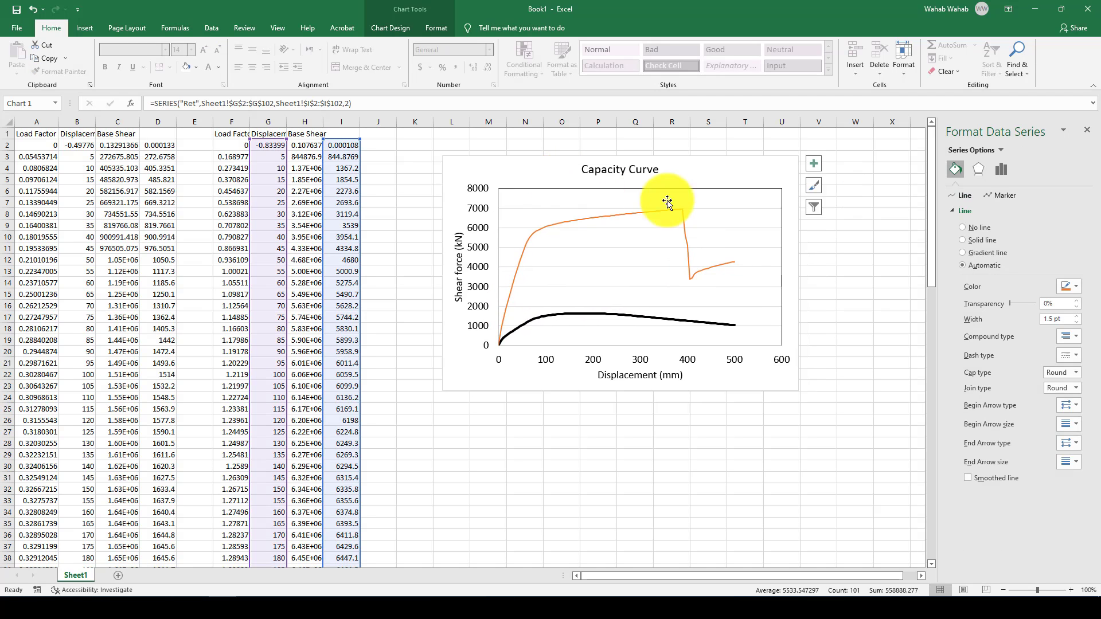
Step: Color the Ret curve's line red and make it thicker
click(667, 202)
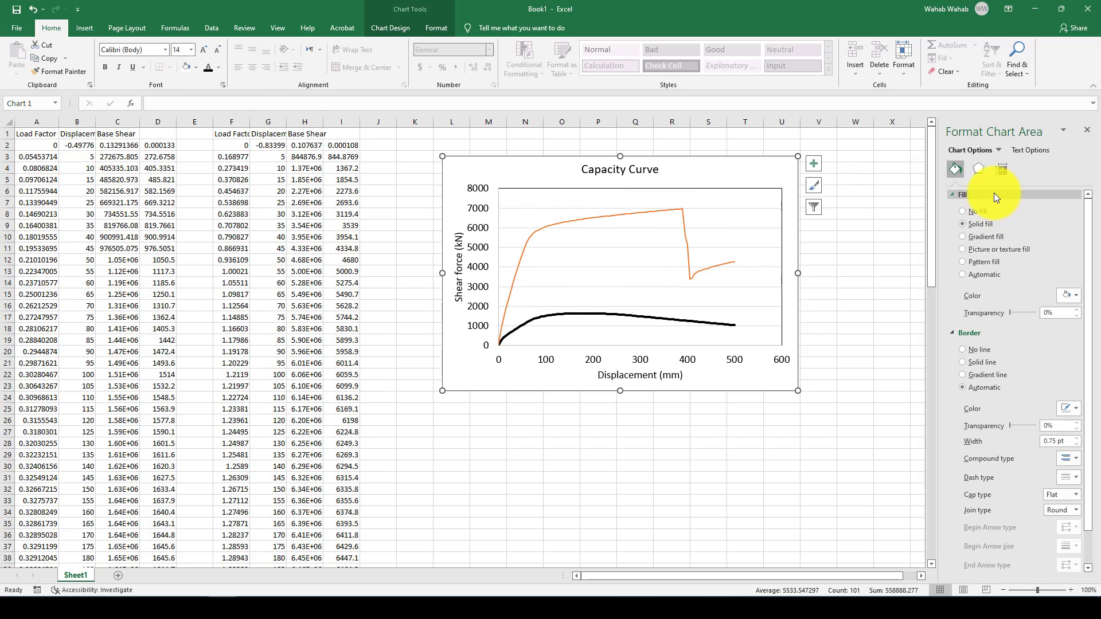
click(1069, 408)
click(625, 221)
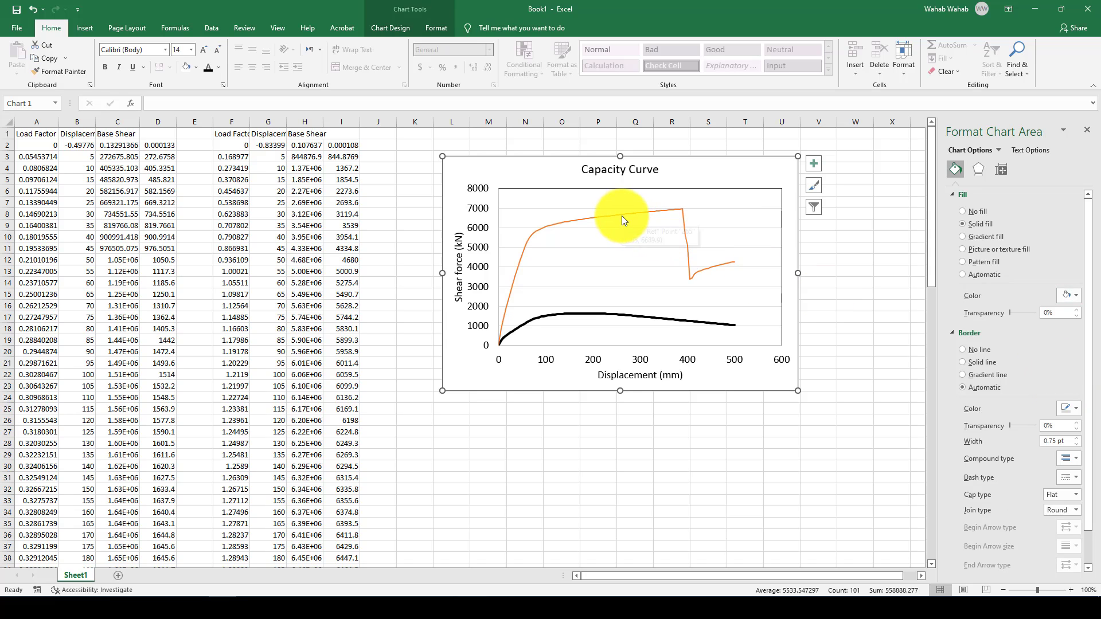
click(621, 215)
click(1069, 287)
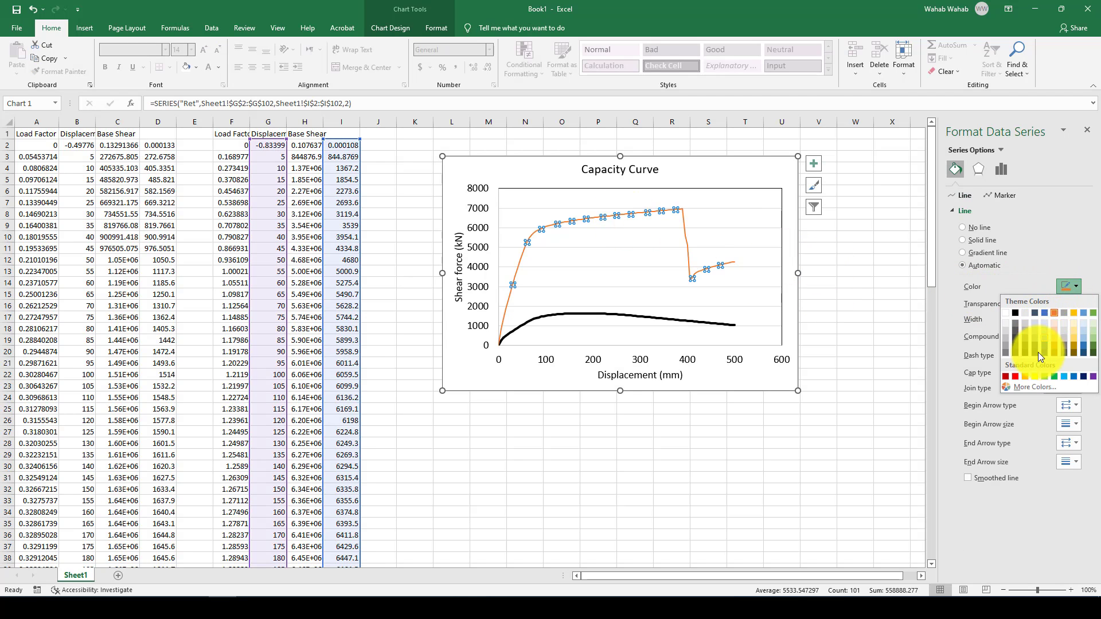
click(1015, 375)
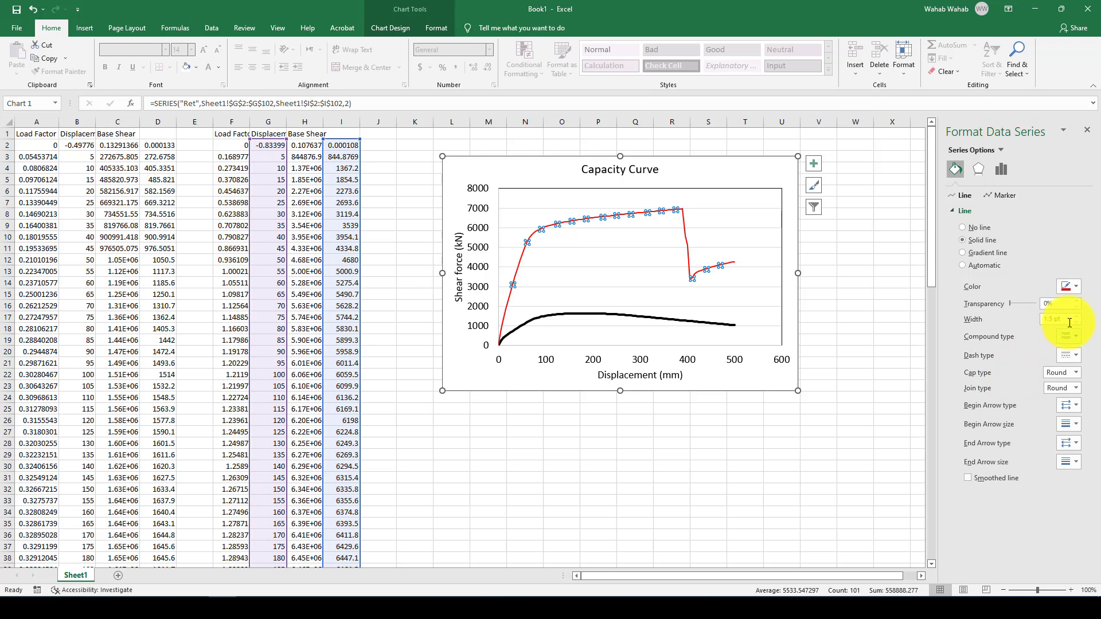
click(734, 173)
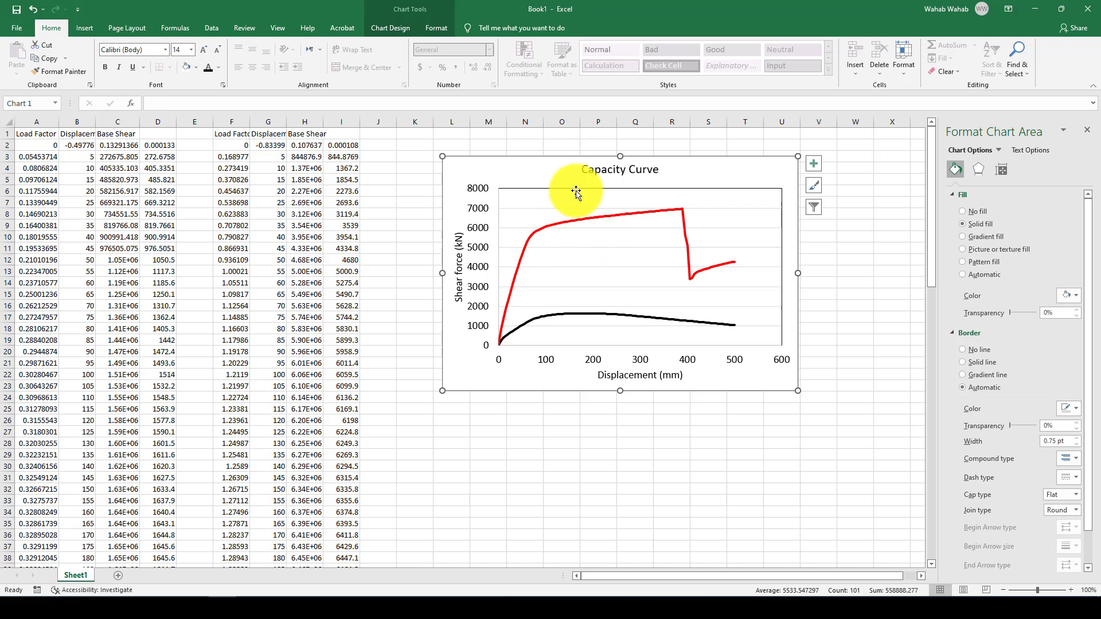
drag(523, 170, 513, 171)
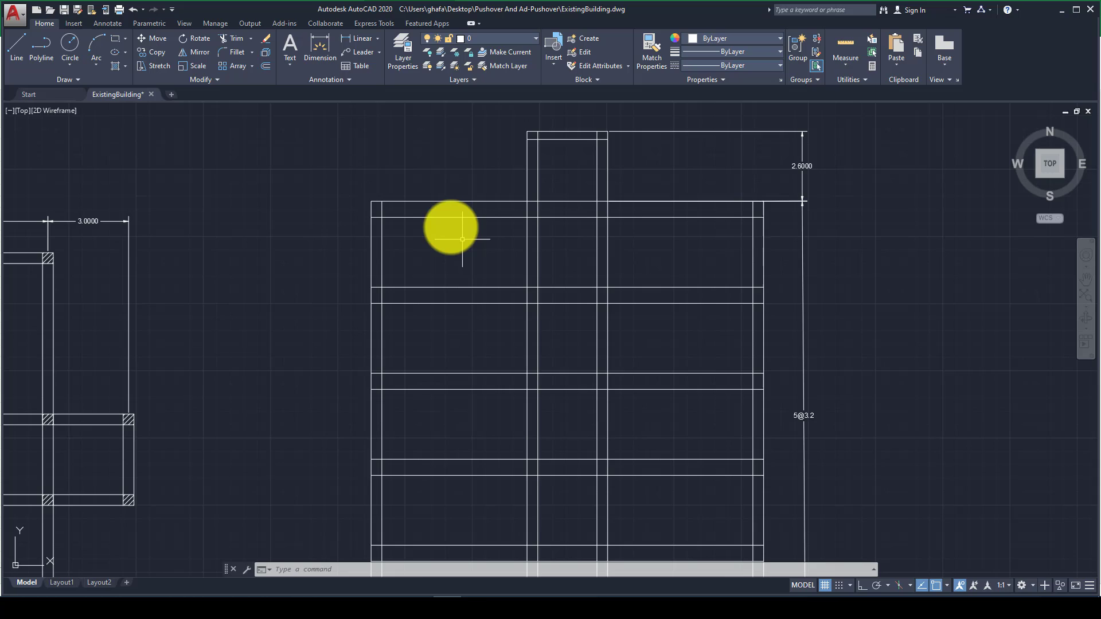
Step: Switch to AutoCAD and examine the storey height dimensions on the existing building's elevation
scroll(450, 225, down, 2)
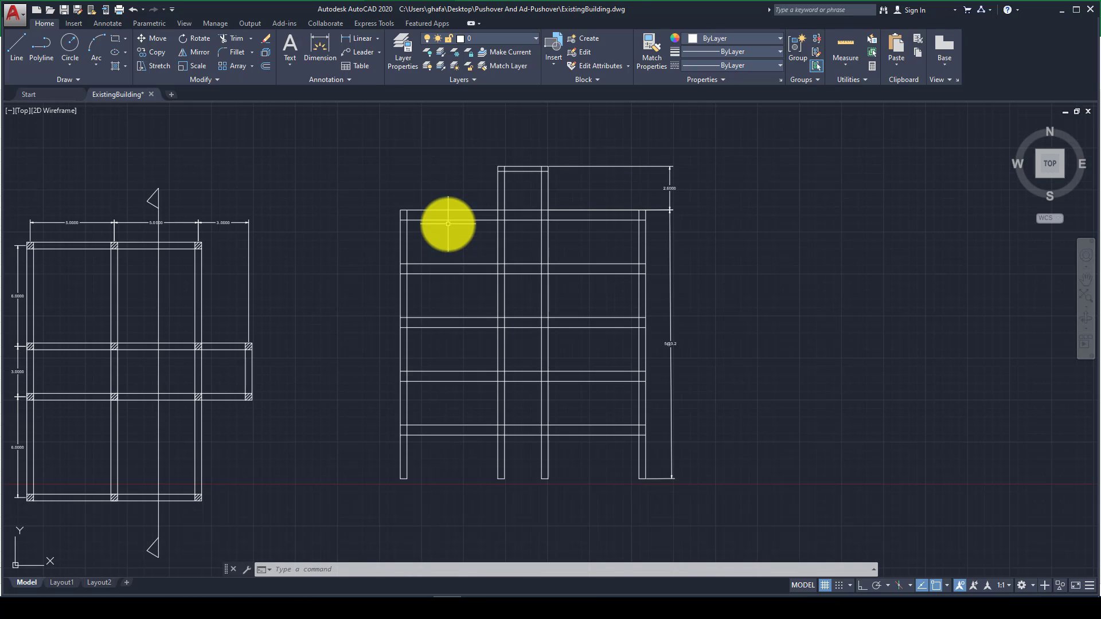
scroll(676, 352, up, 2)
scroll(614, 283, down, 2)
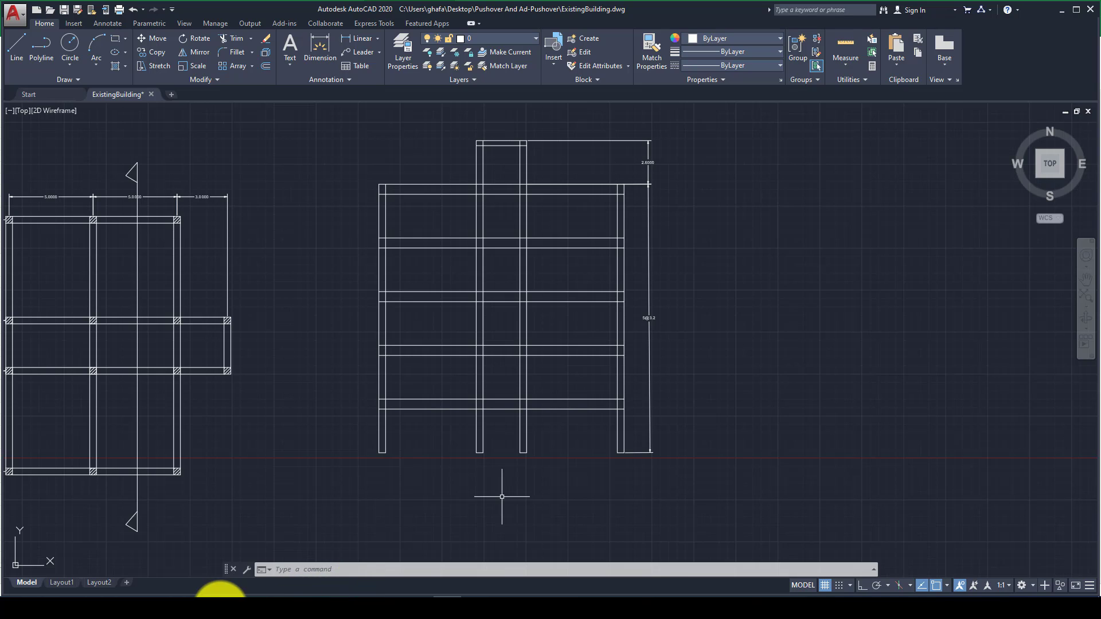
Step: Switch back to Excel and calculate the drift percentage below the chart: 400 in N29, =400/16000 in O29 and =O29*100 in P29
click(241, 579)
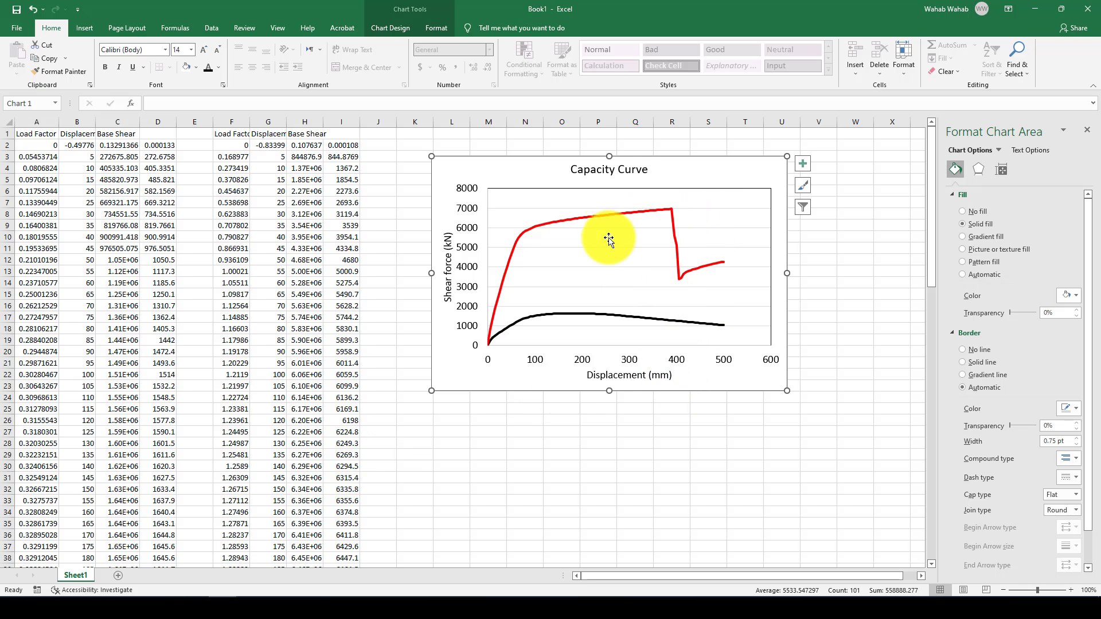
drag(529, 175, 541, 186)
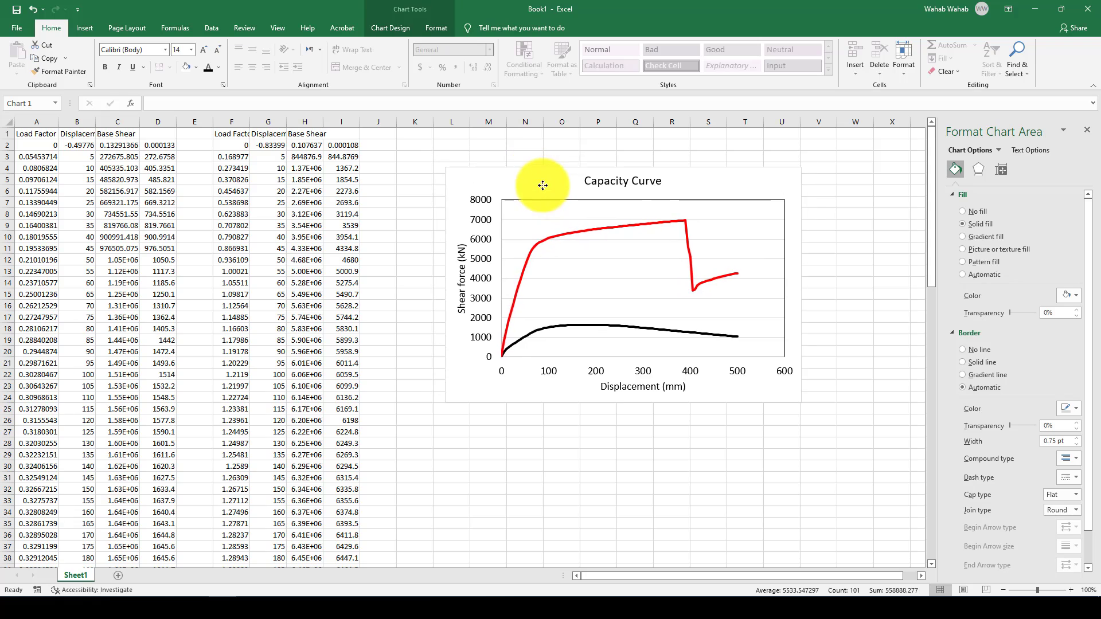
click(506, 450)
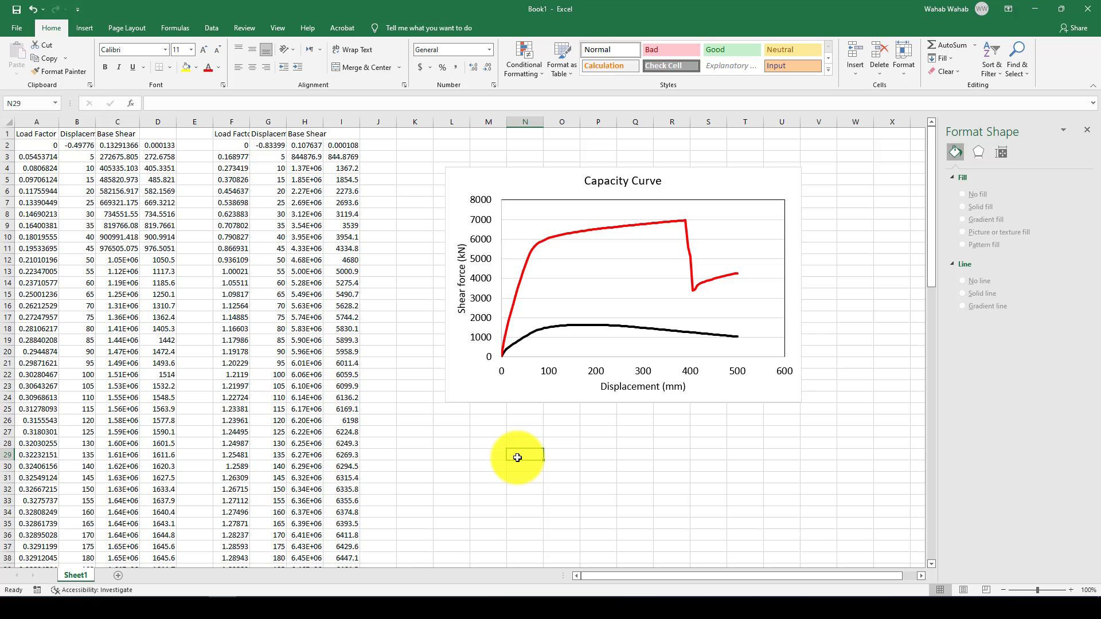
text(400)
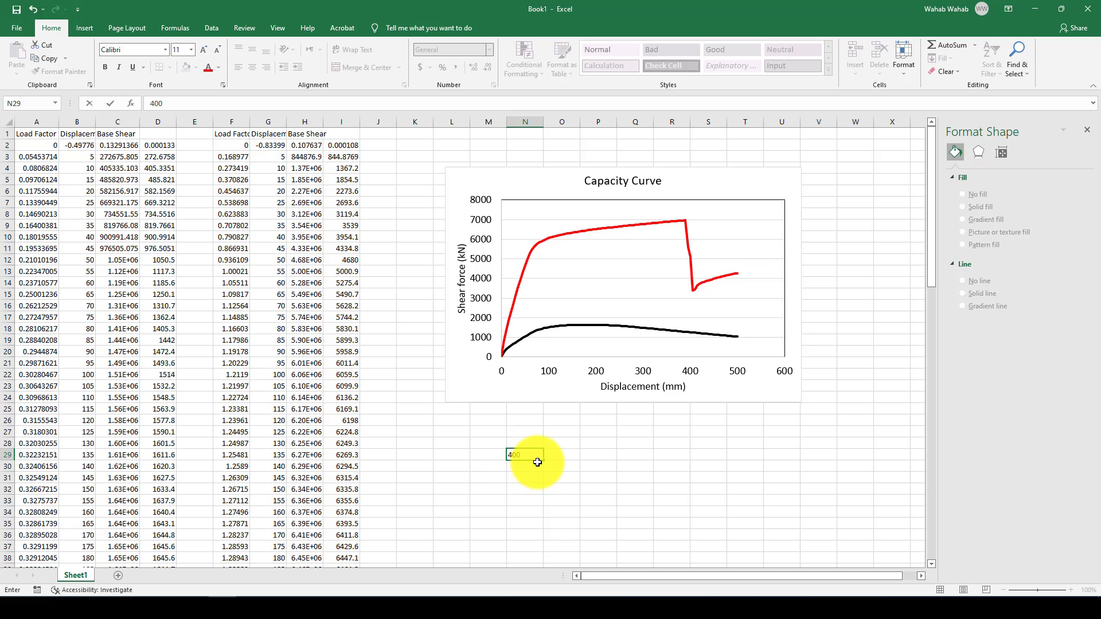
click(558, 455)
text(=400/16000)
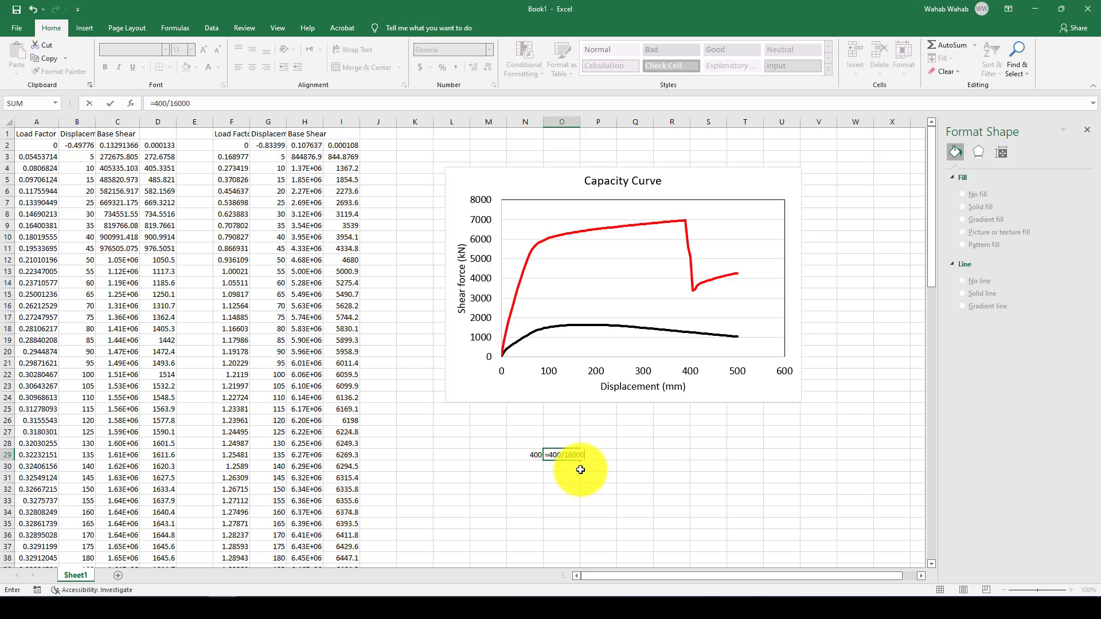
key(ctrl+Return)
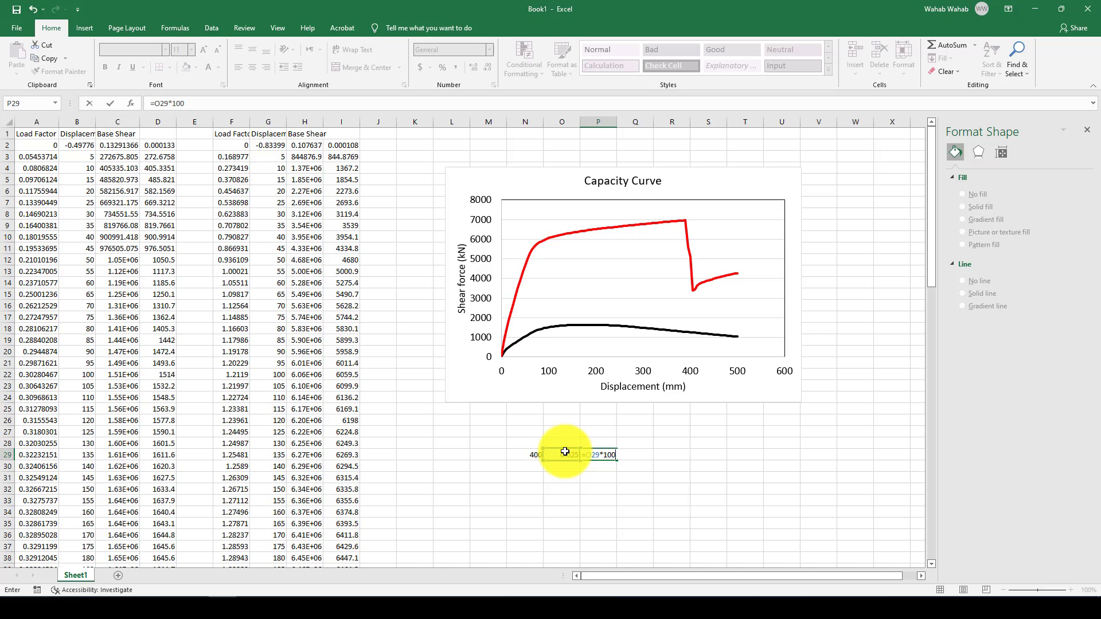
key(Return)
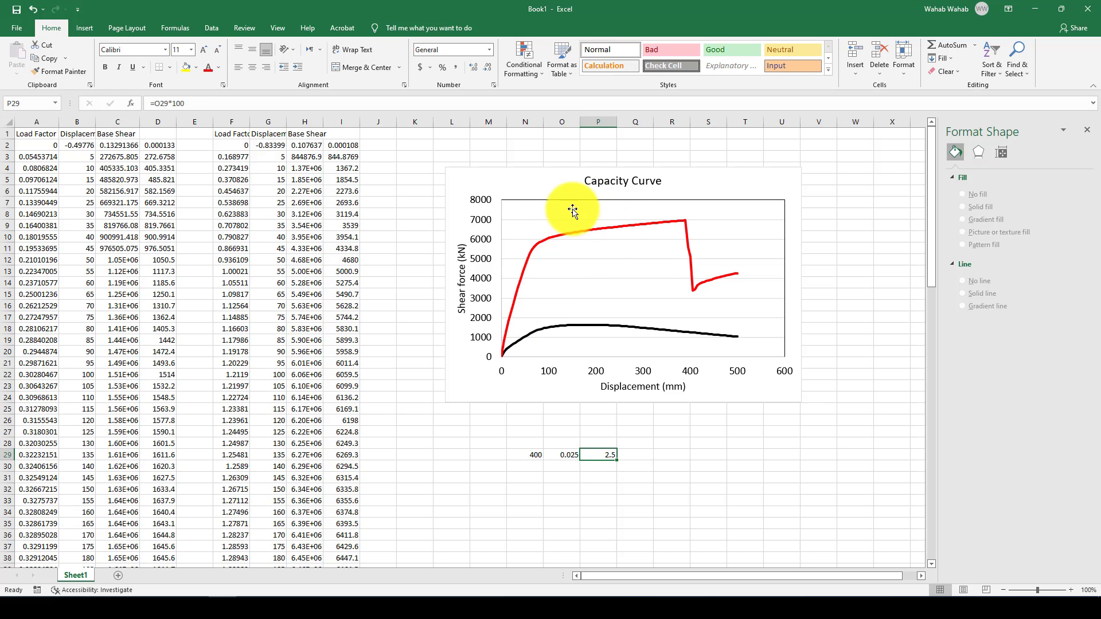
drag(535, 184, 525, 181)
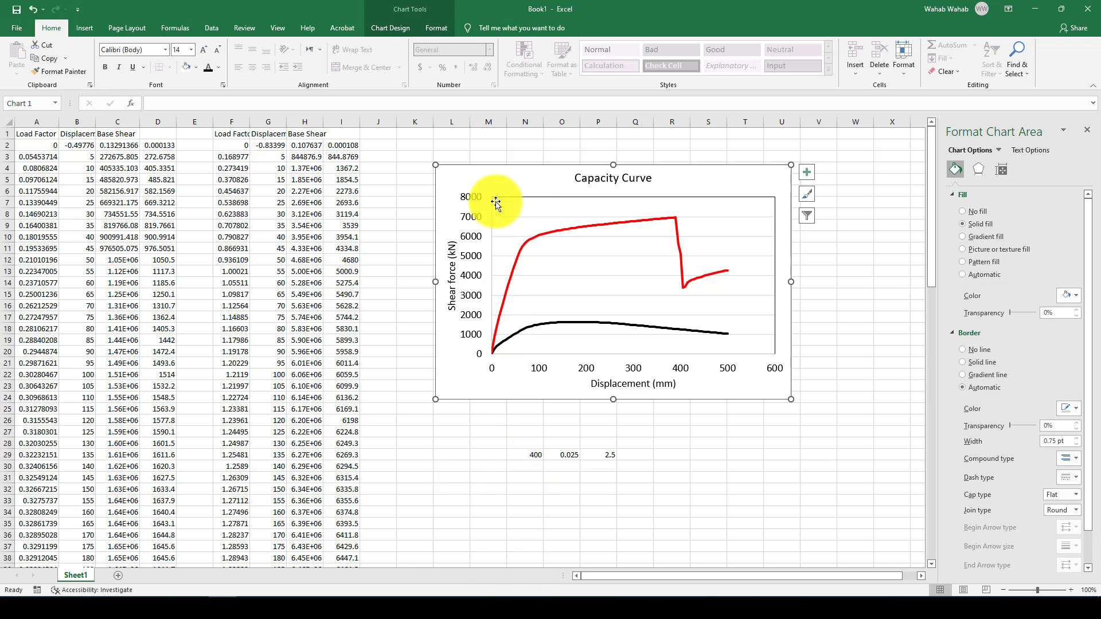
drag(494, 179, 499, 187)
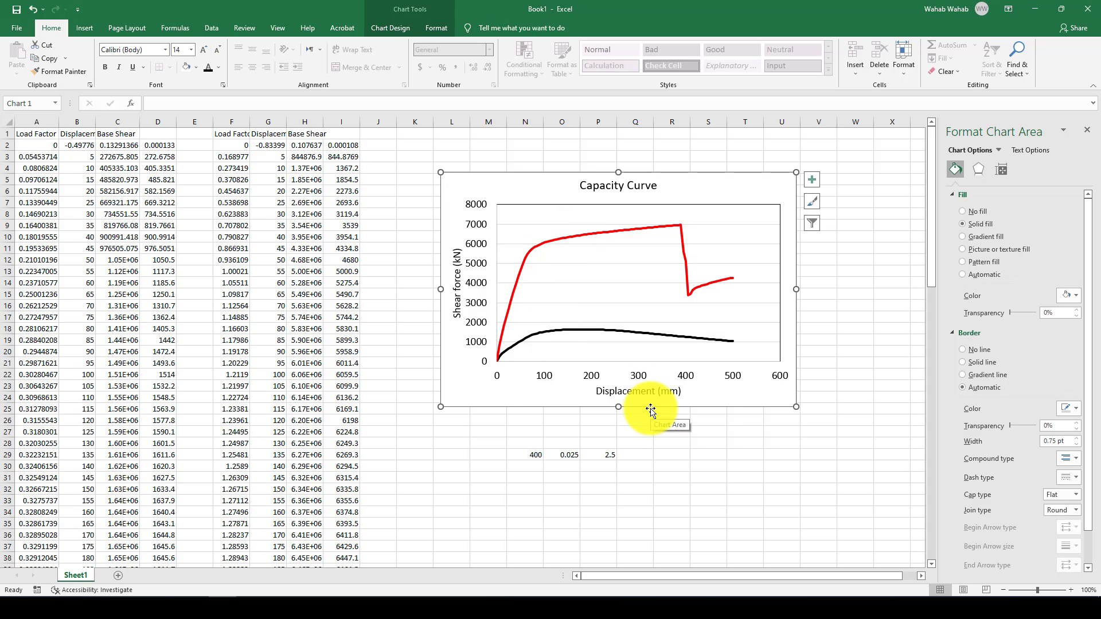
mouse_move(468, 388)
mouse_down()
mouse_move(467, 408)
mouse_move(467, 390)
mouse_up()
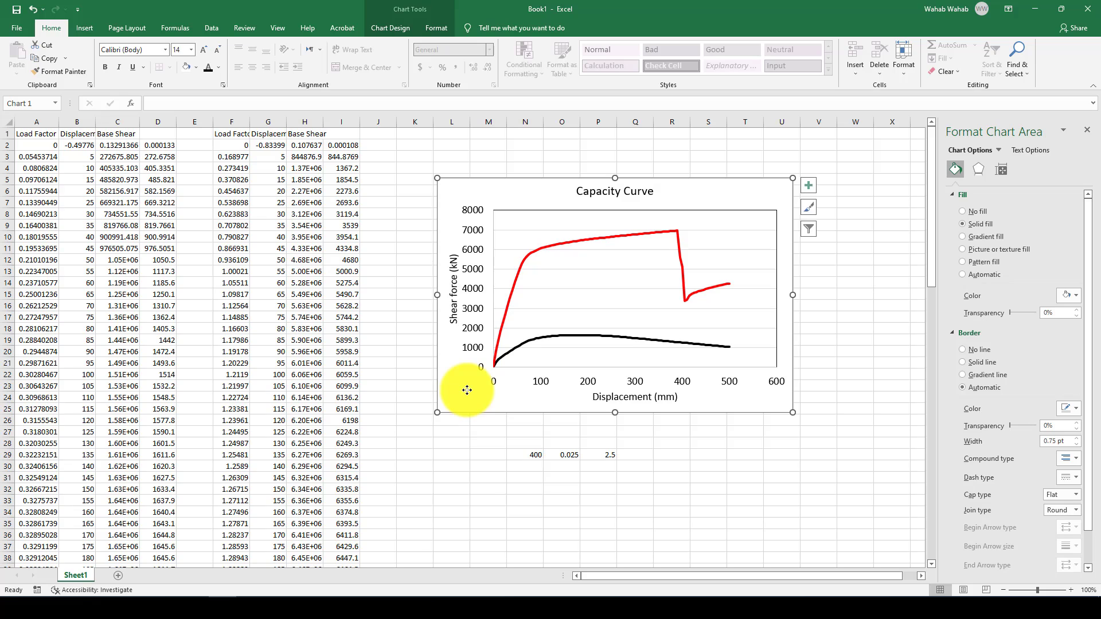